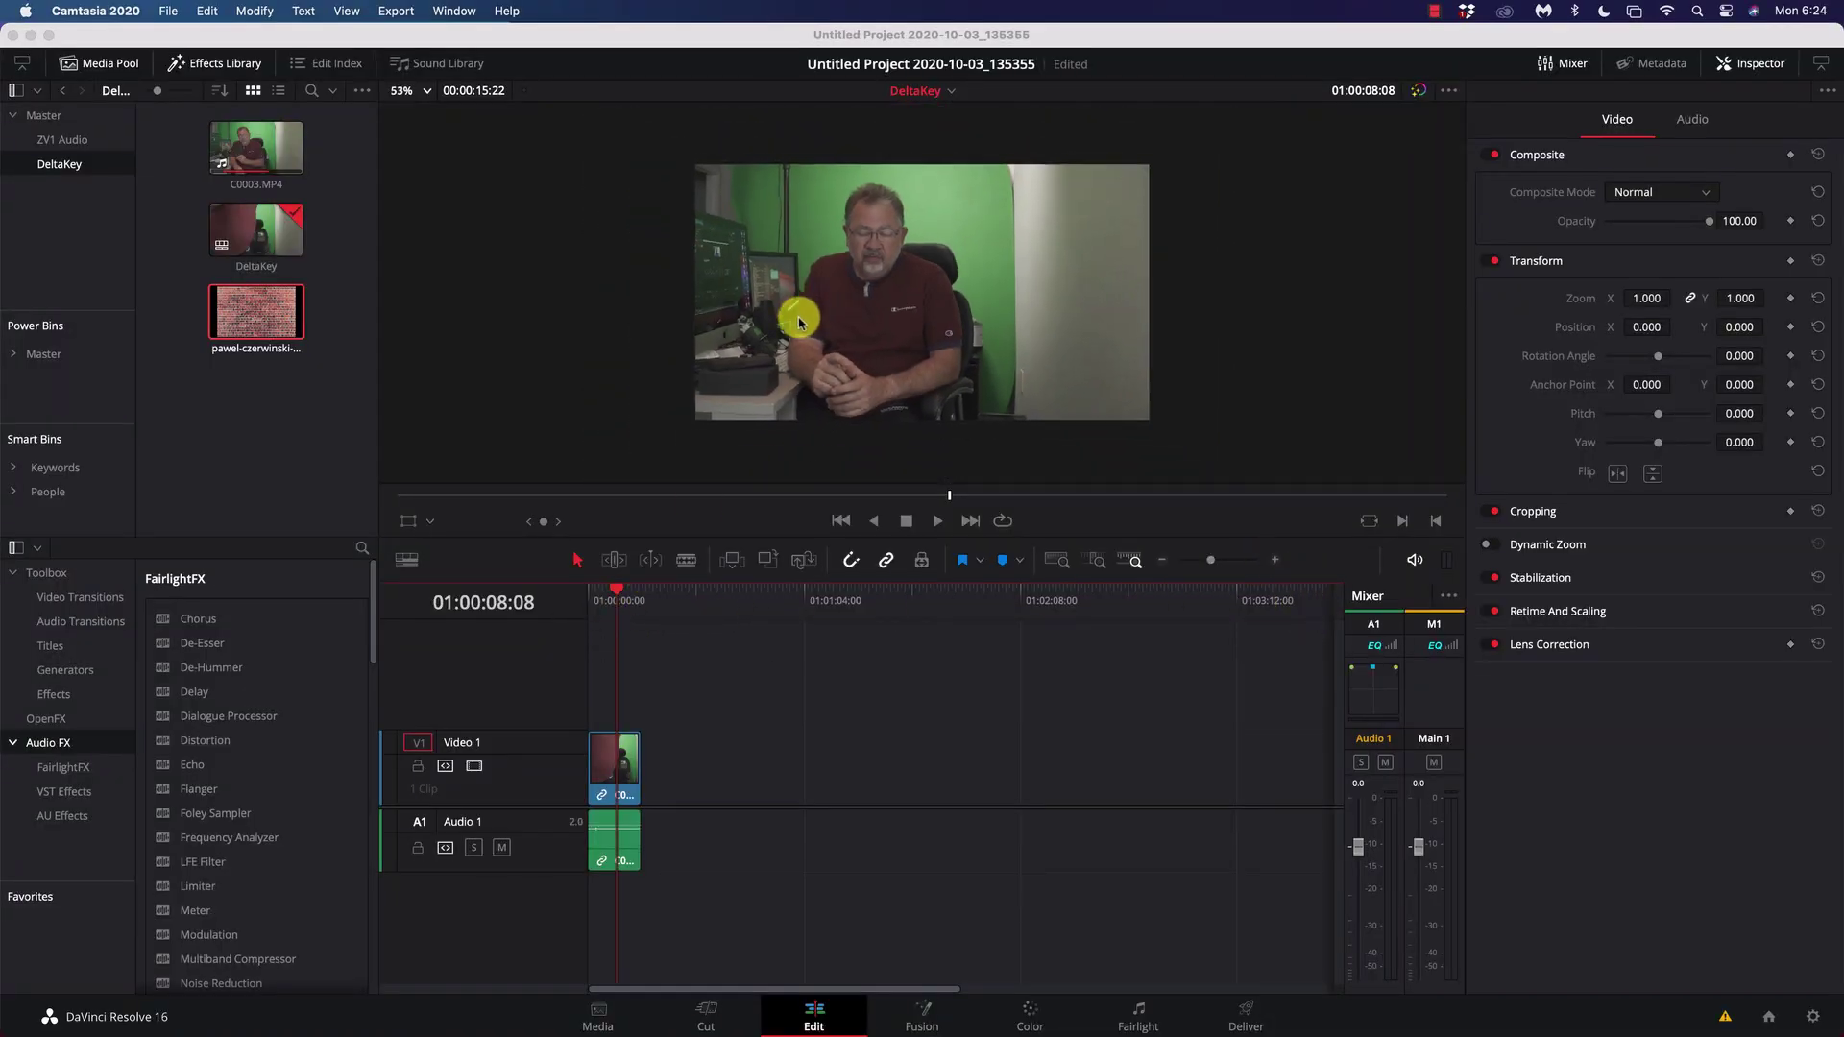
scroll(805, 389, up, 2)
scroll(808, 391, down, 3)
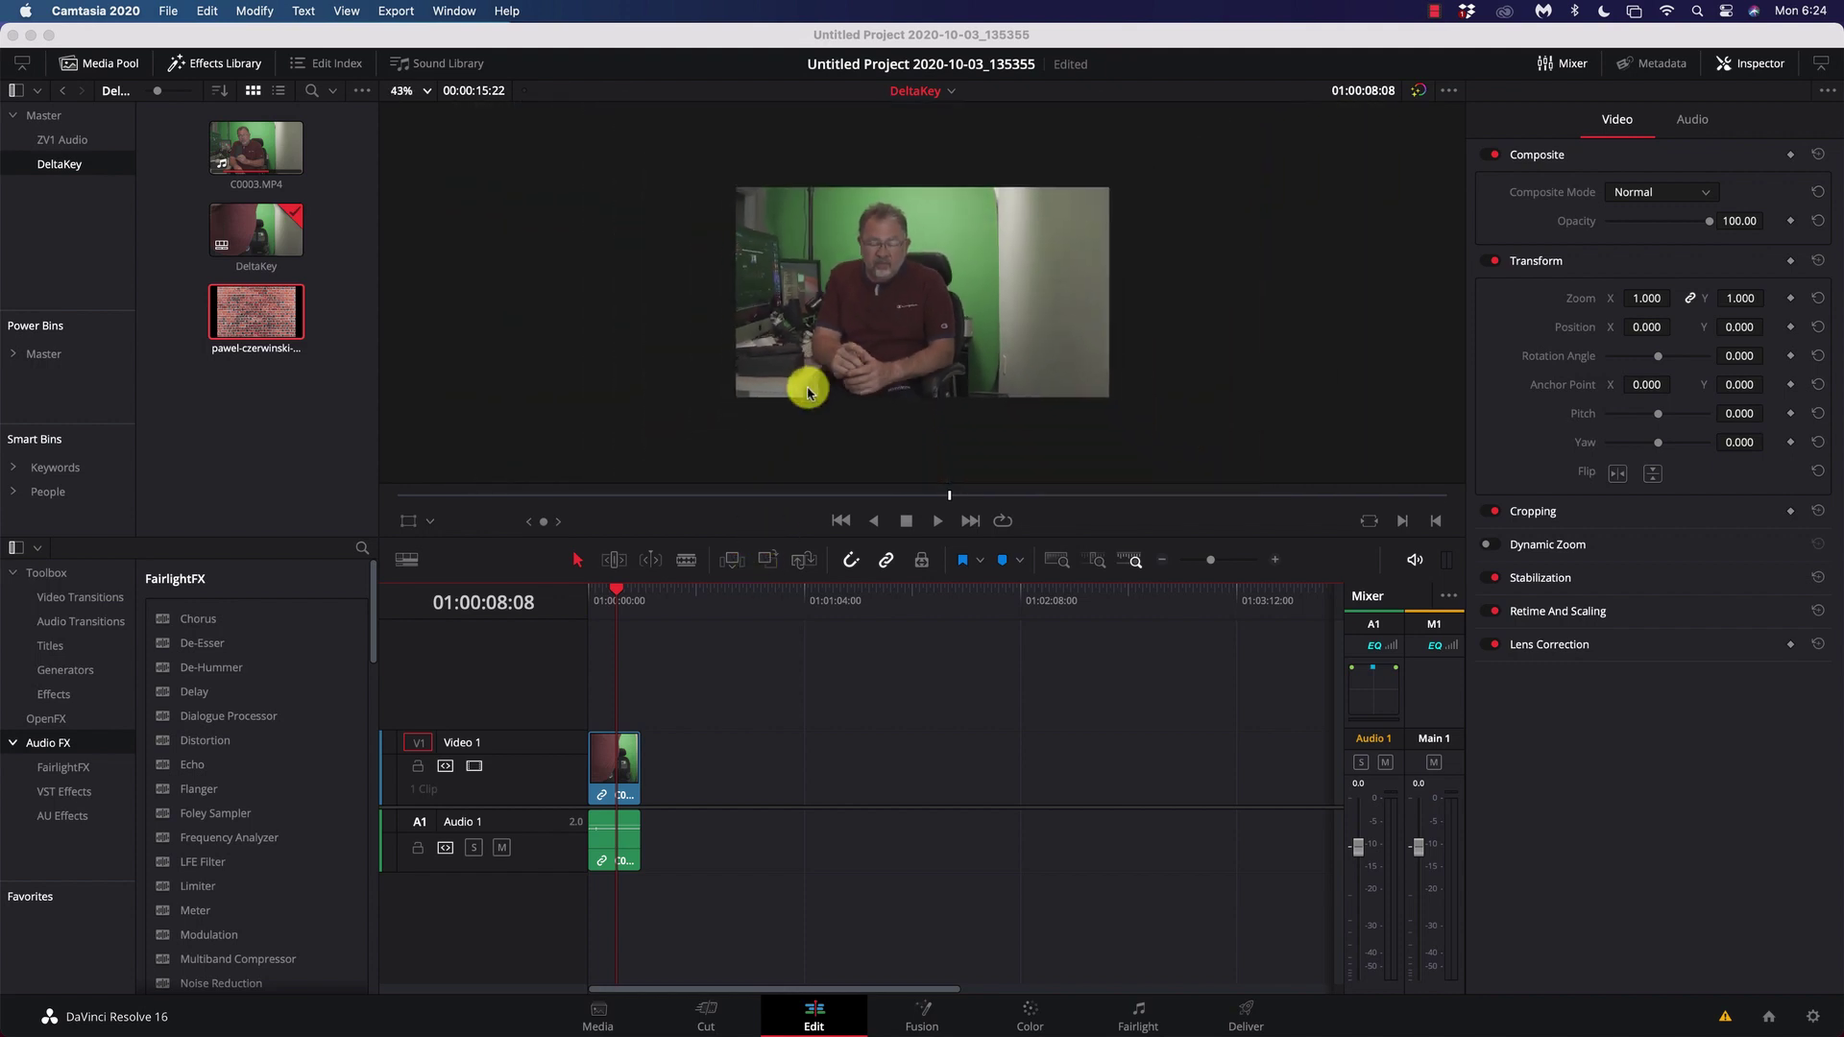
scroll(808, 390, up, 3)
scroll(808, 391, down, 1)
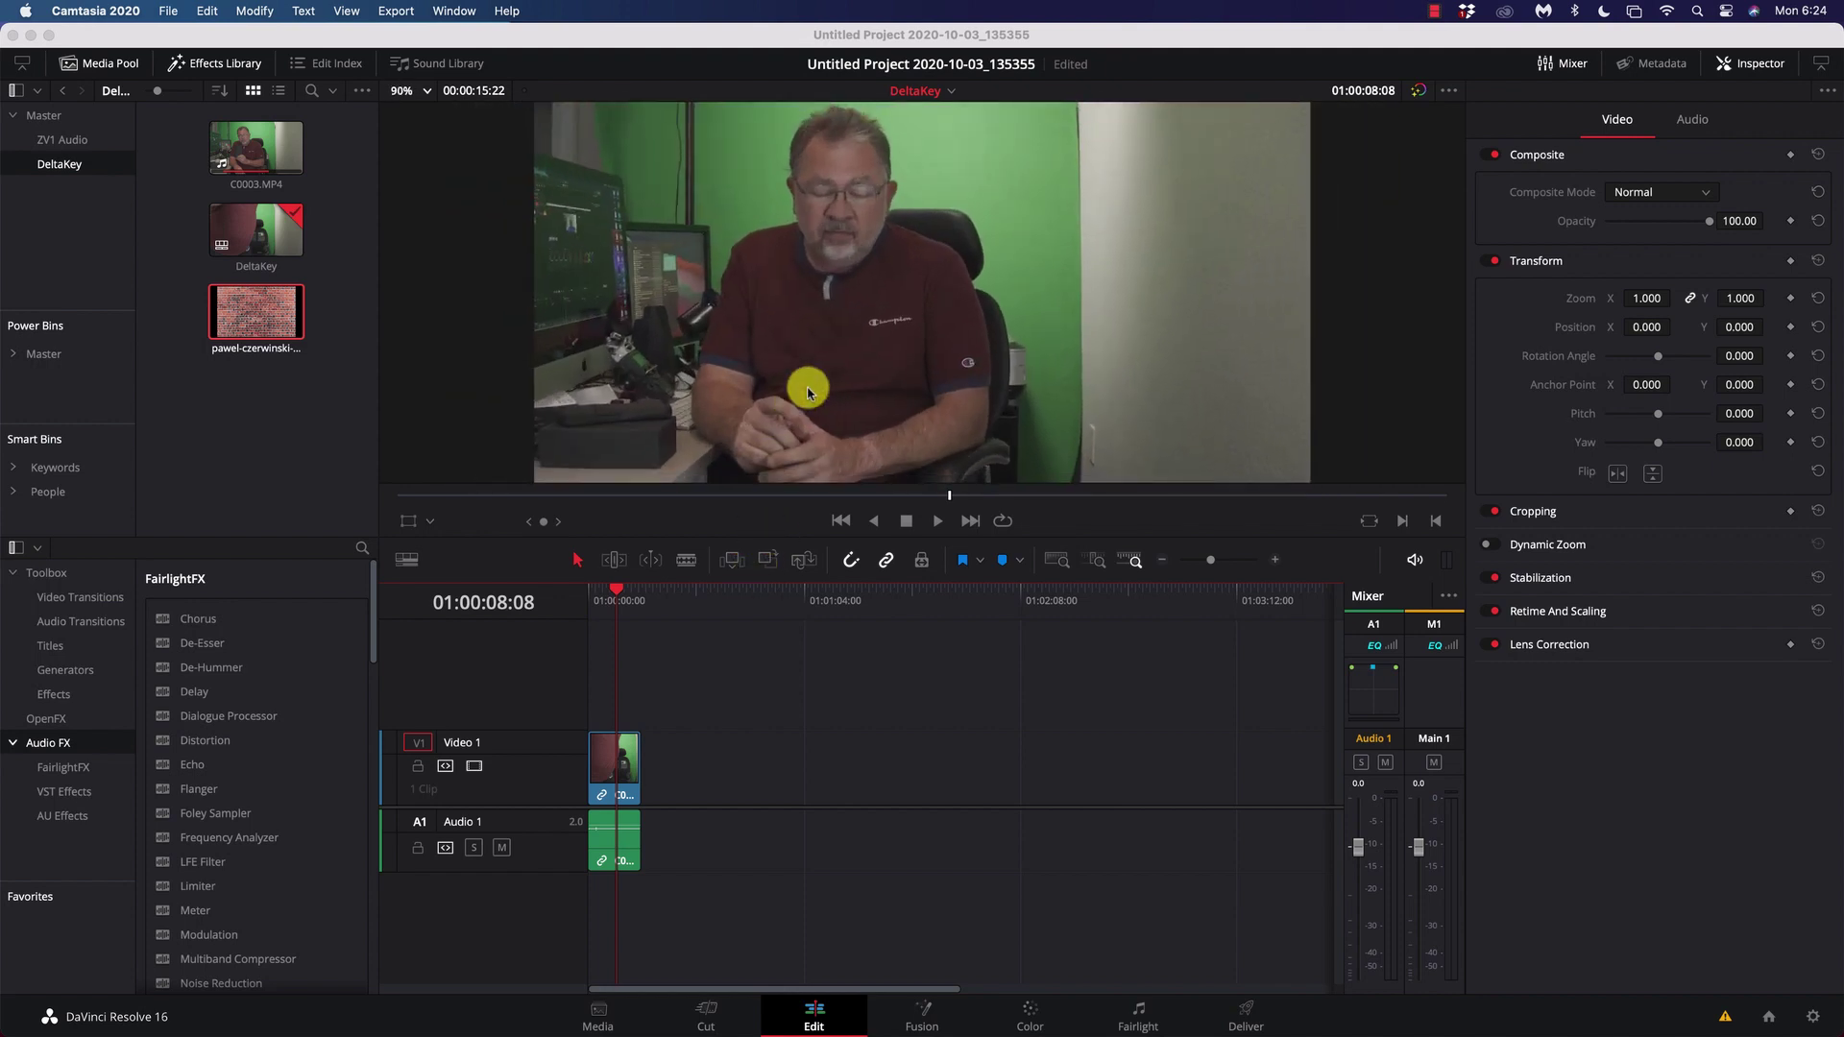
scroll(808, 391, down, 2)
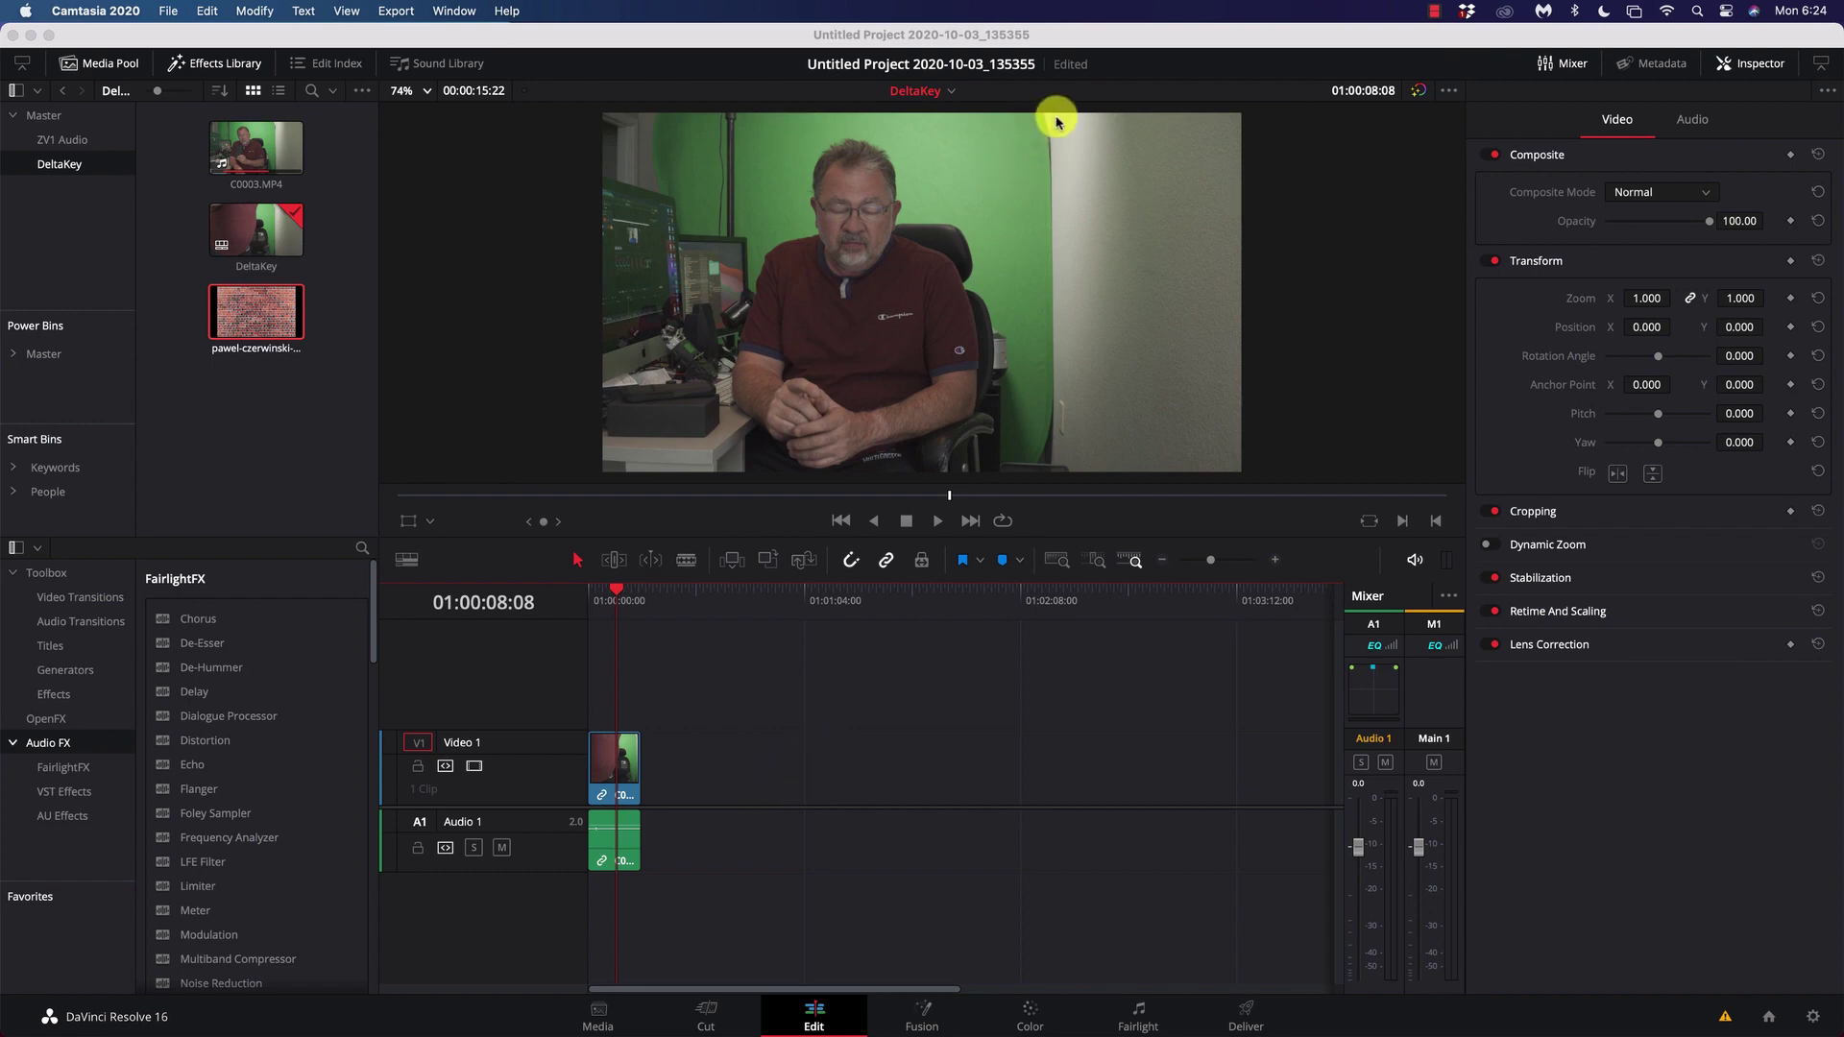
scroll(1070, 321, up, 1)
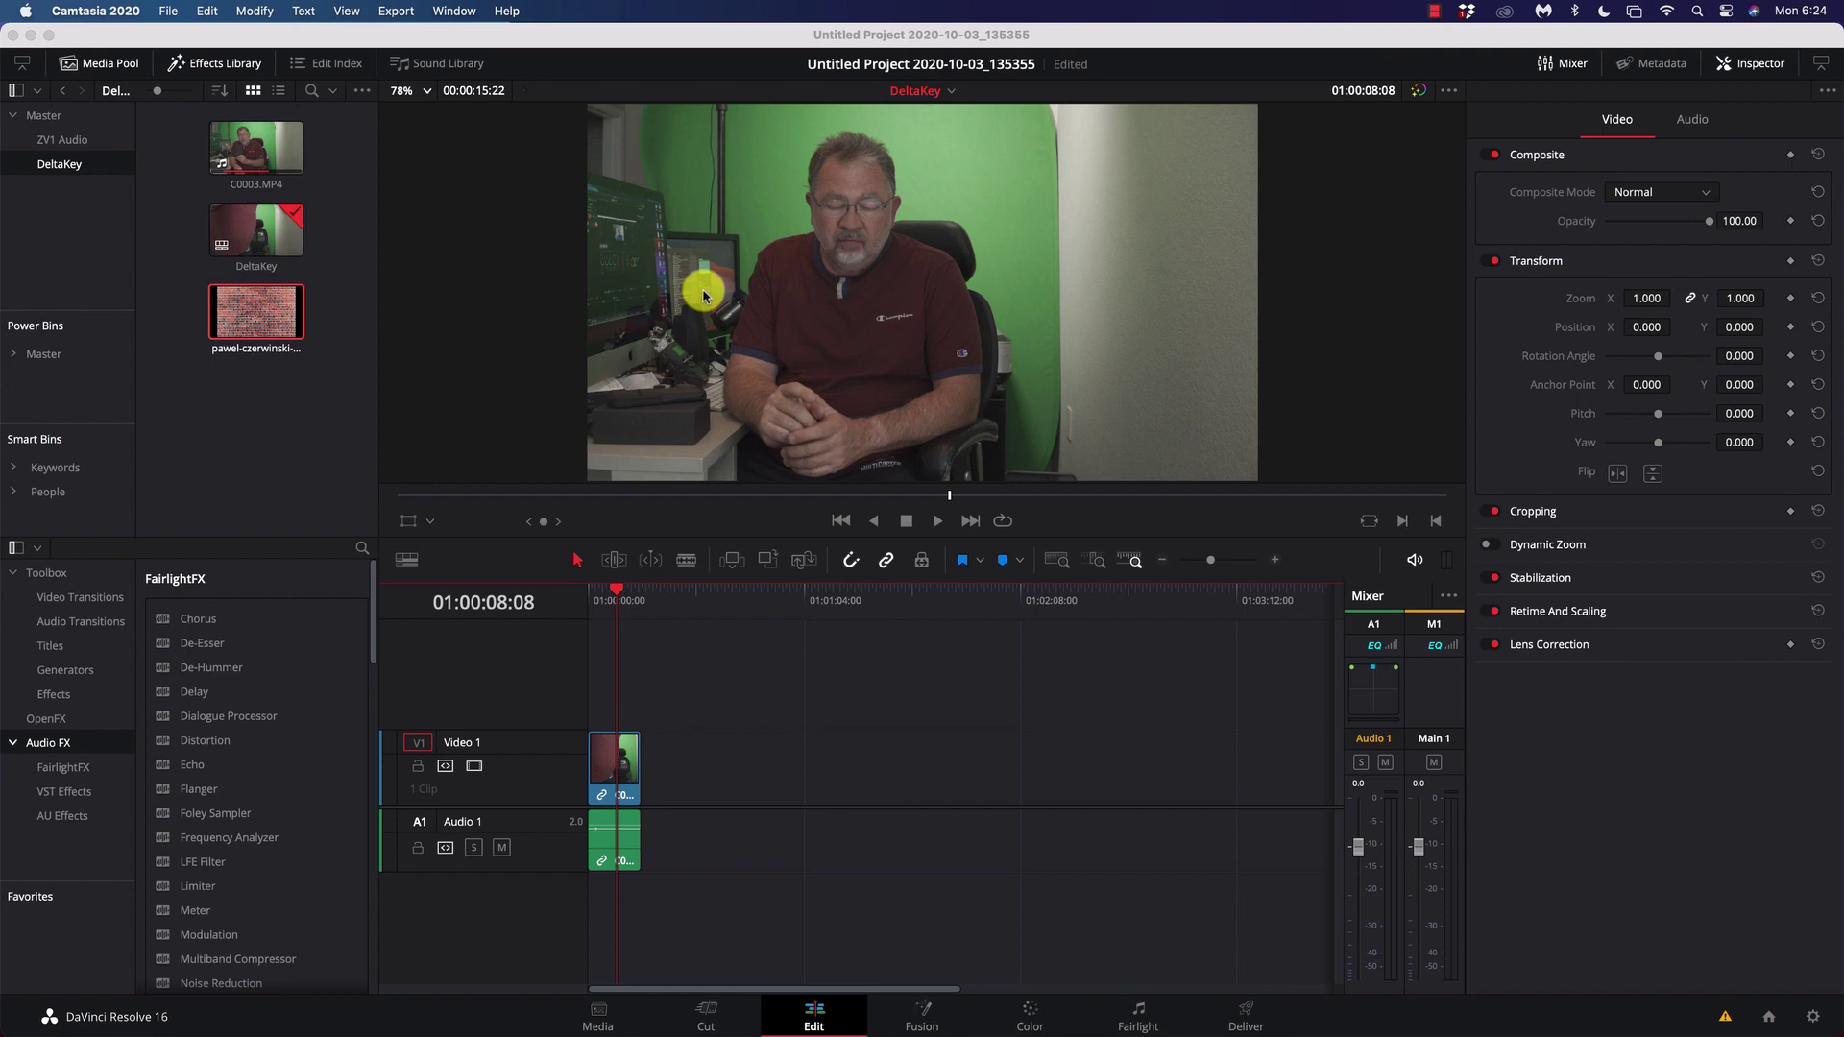
click(624, 763)
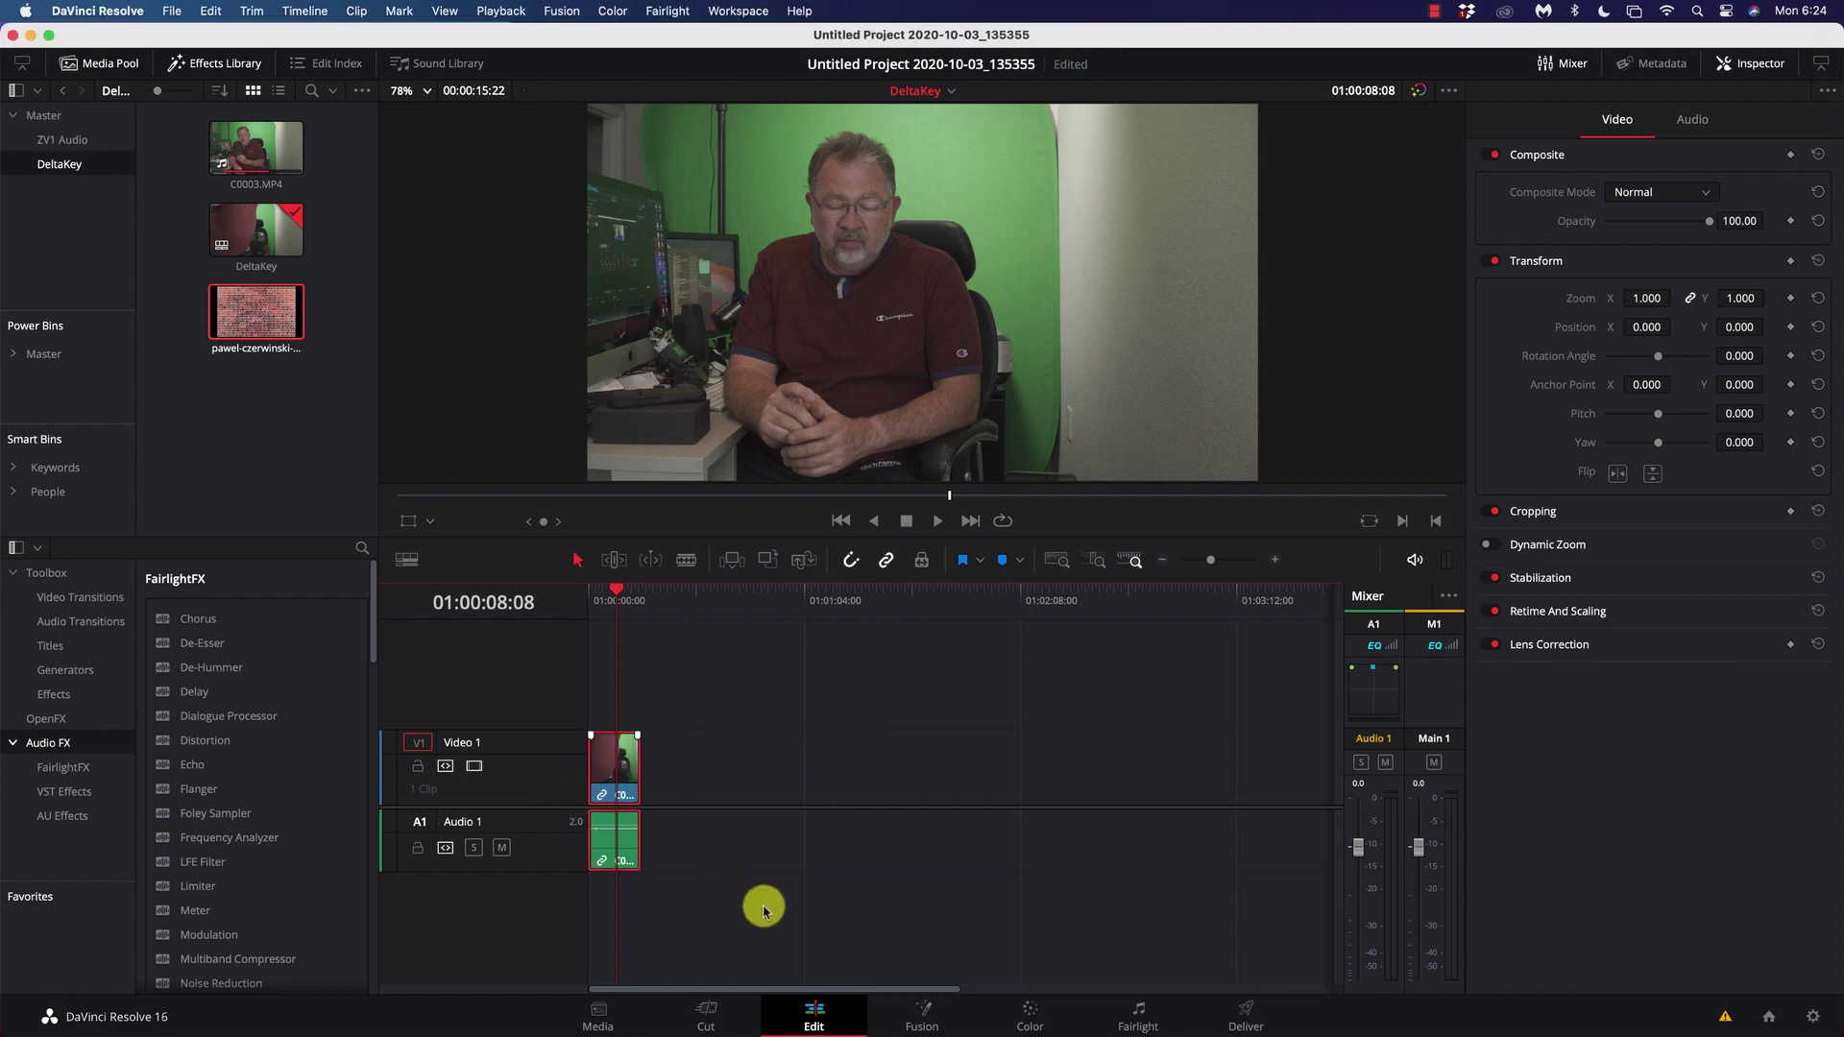
- Open the clip on the Fusion page and move its nodes toward the middle of the graph
click(922, 1018)
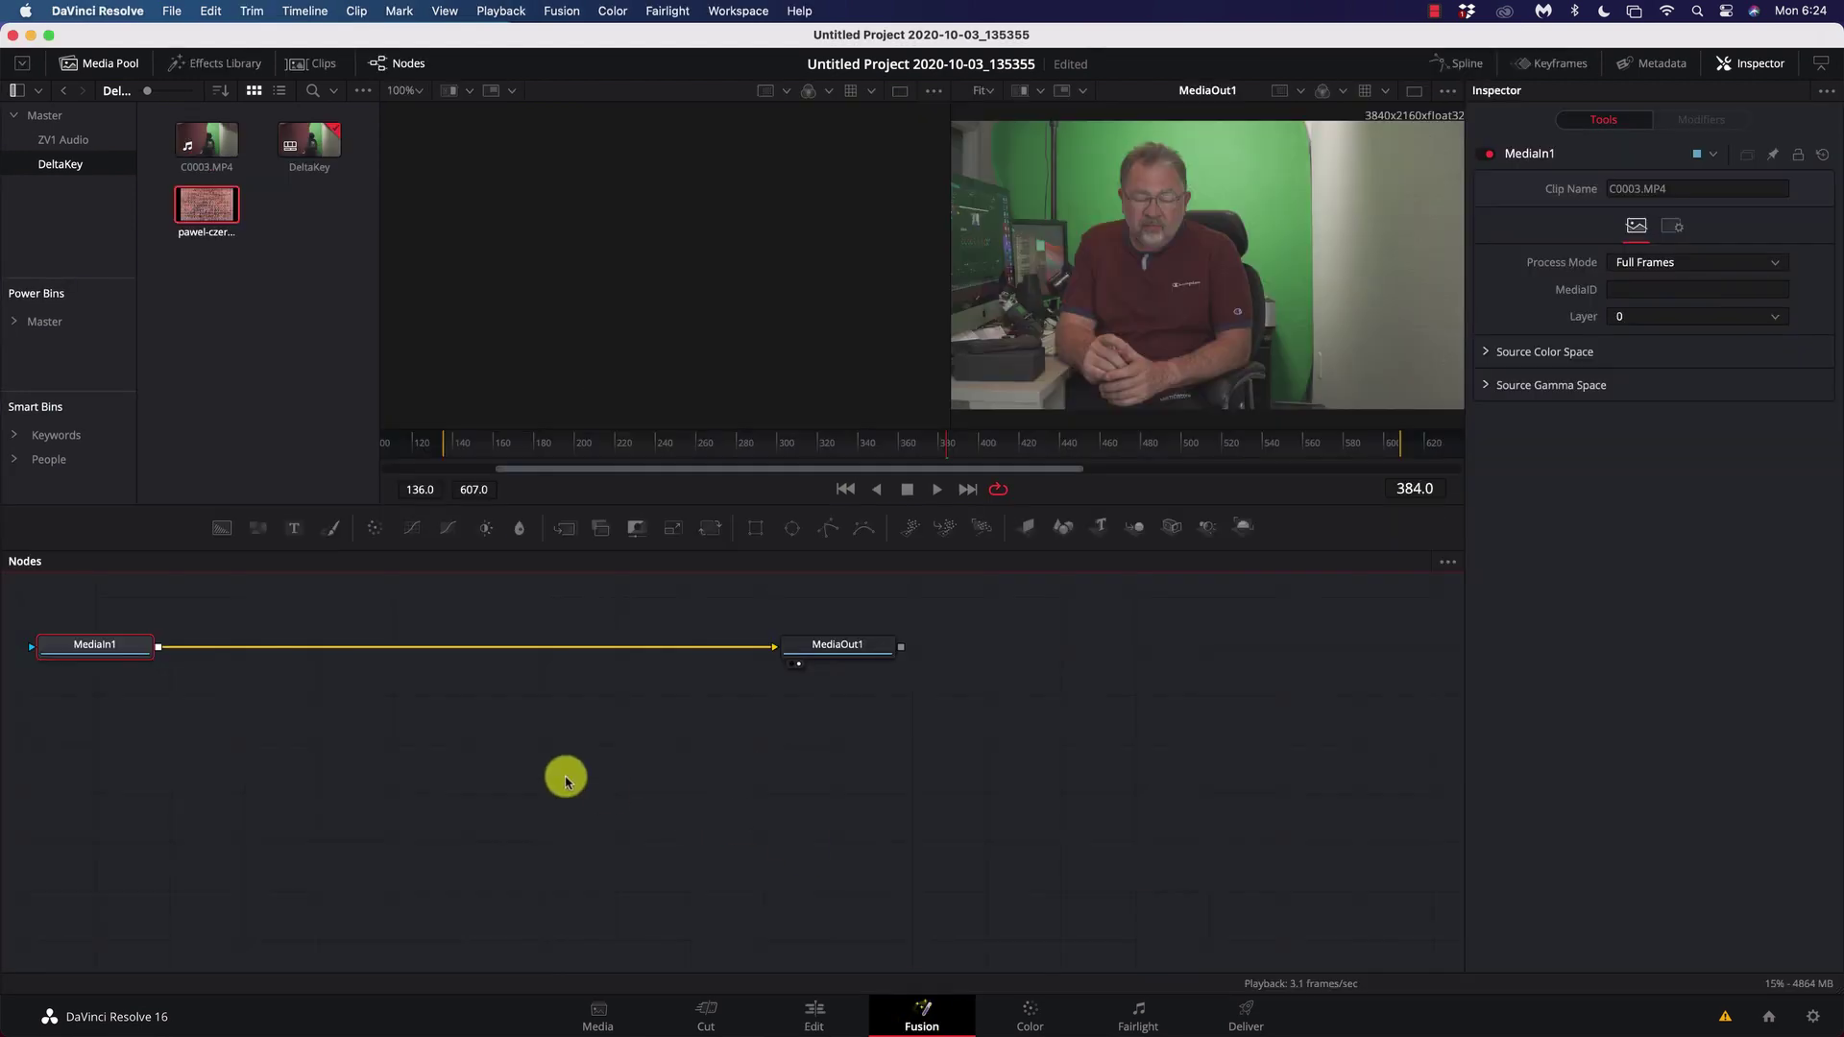
click(839, 658)
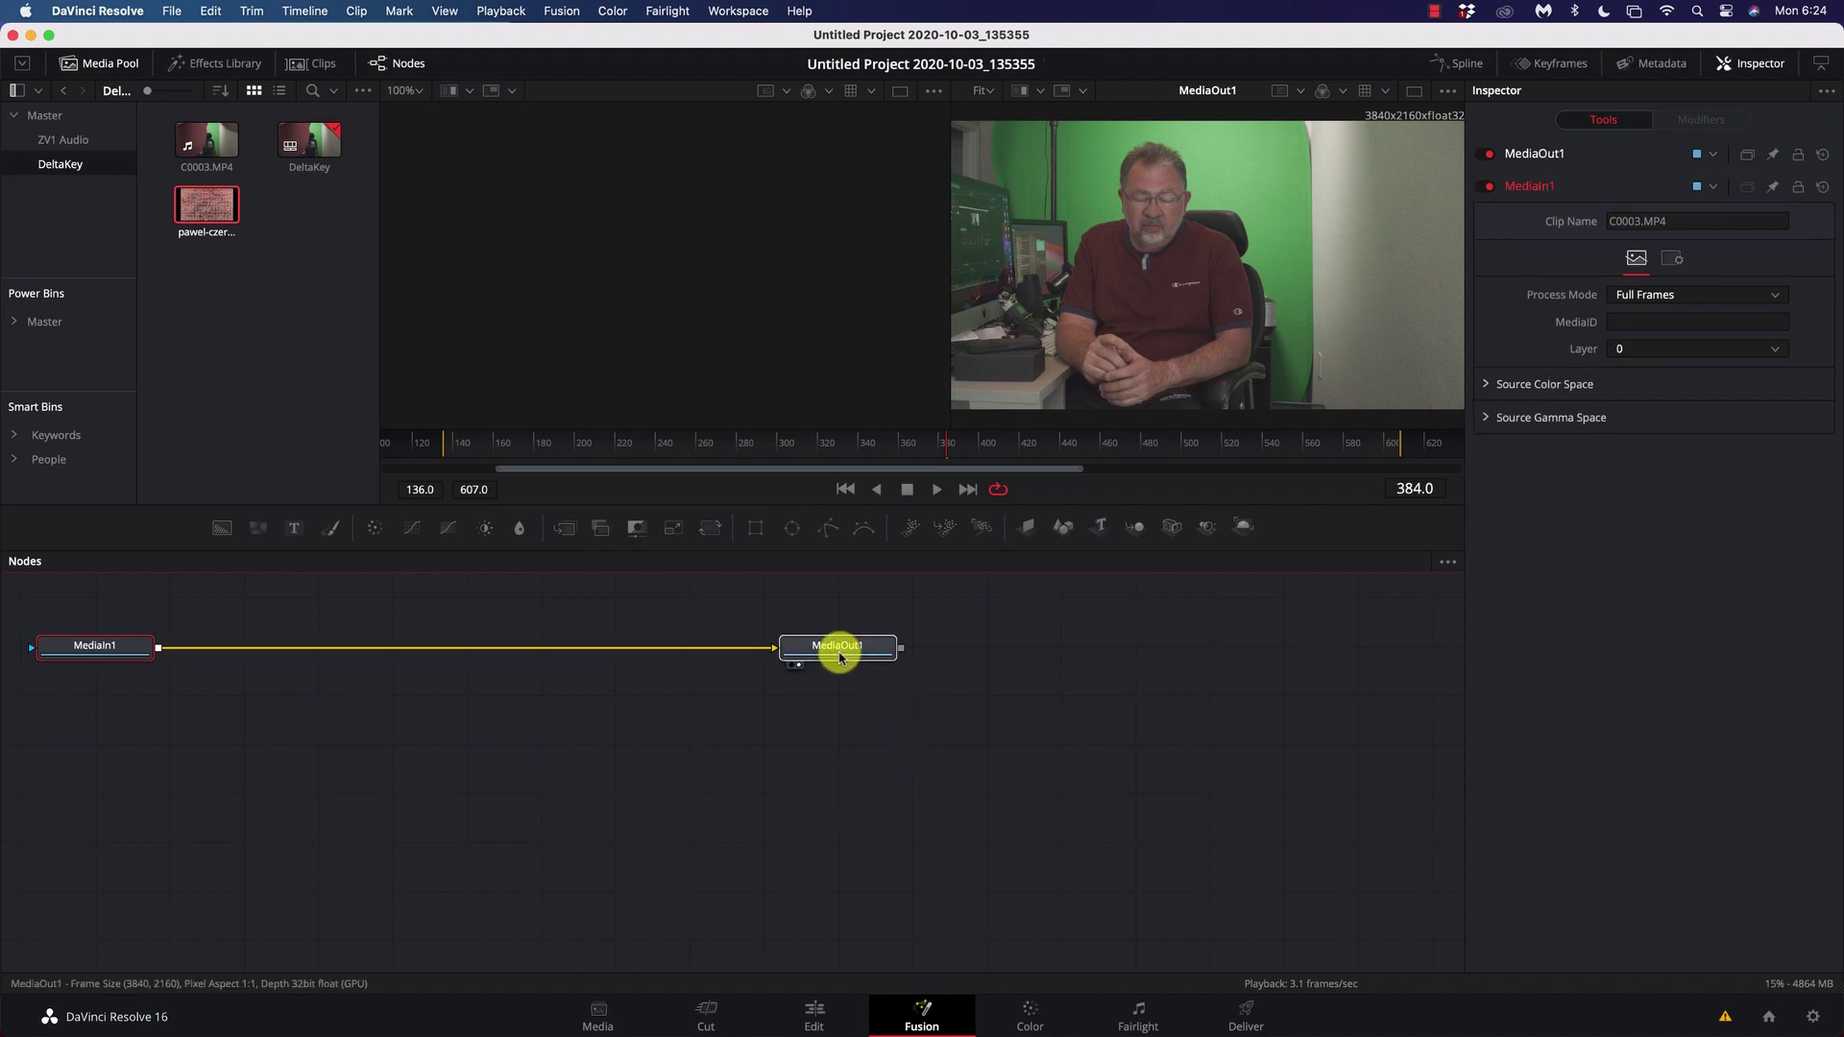
drag(839, 658, 1136, 695)
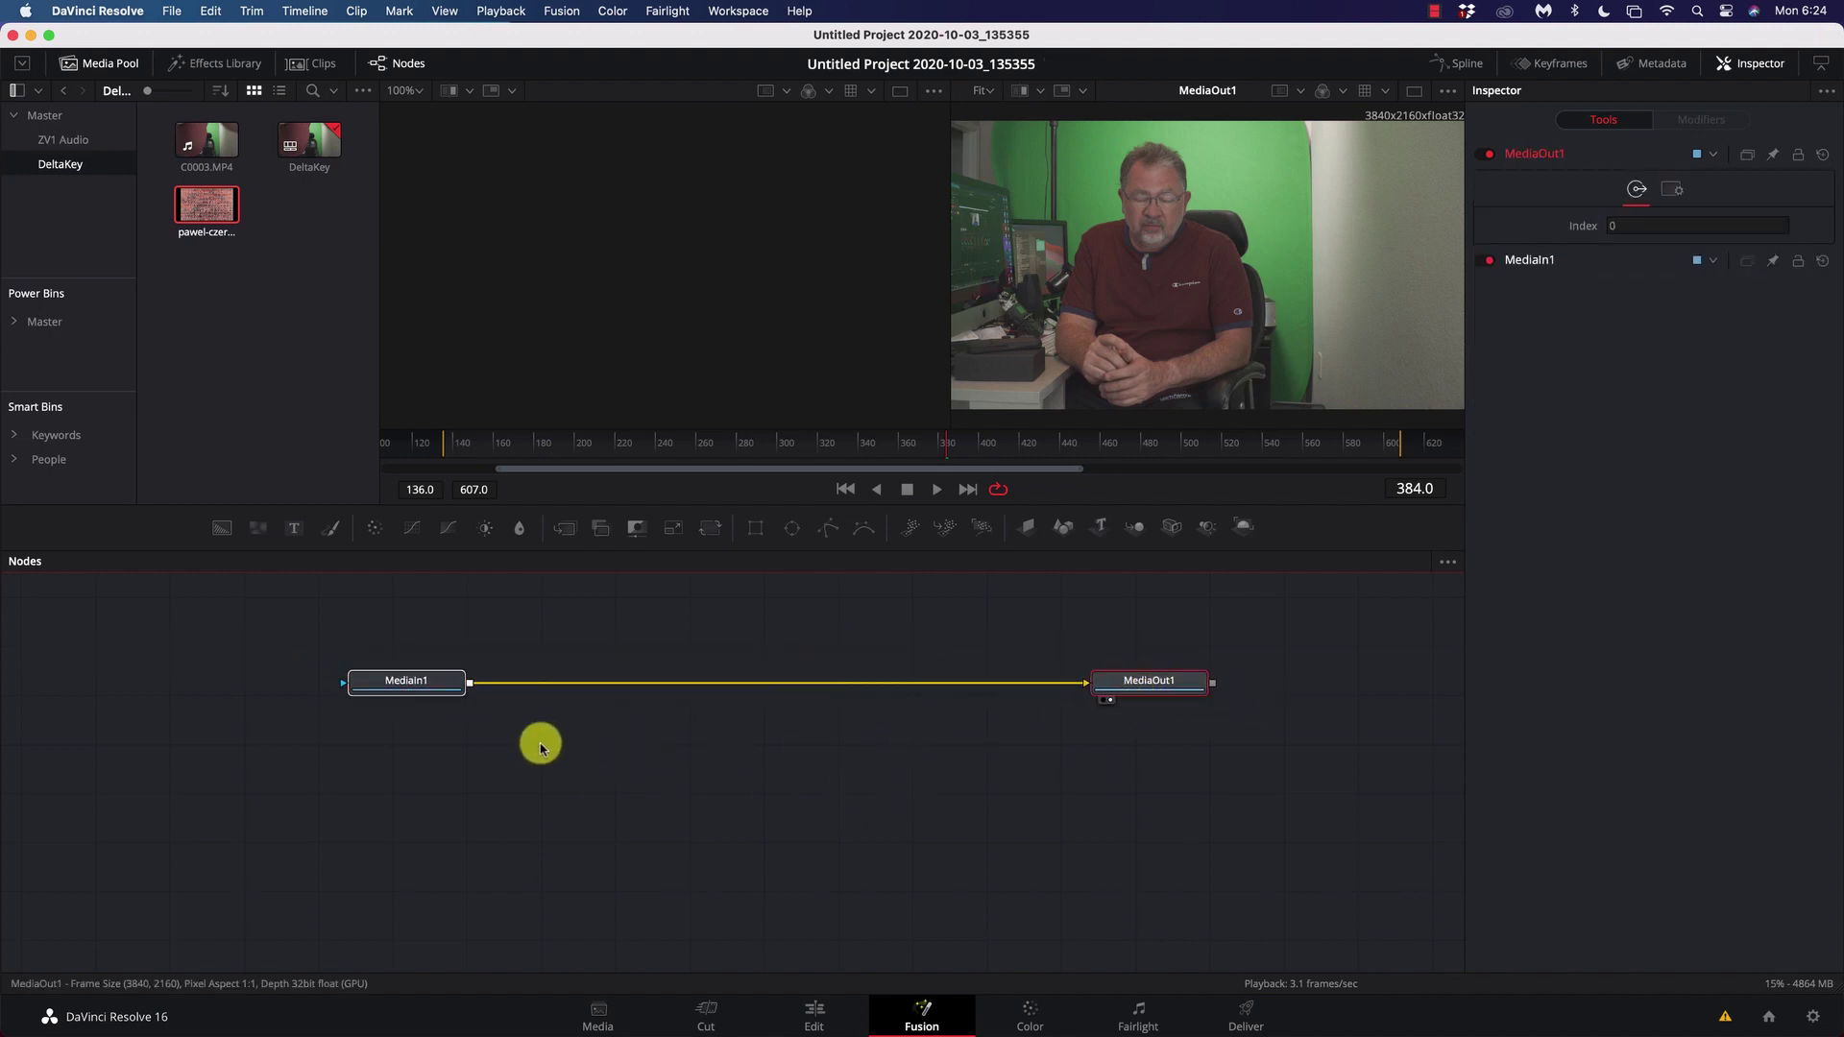
- Rename the MediaIn1 node to 'Video', leaving MediaOut1's name unchanged
click(443, 687)
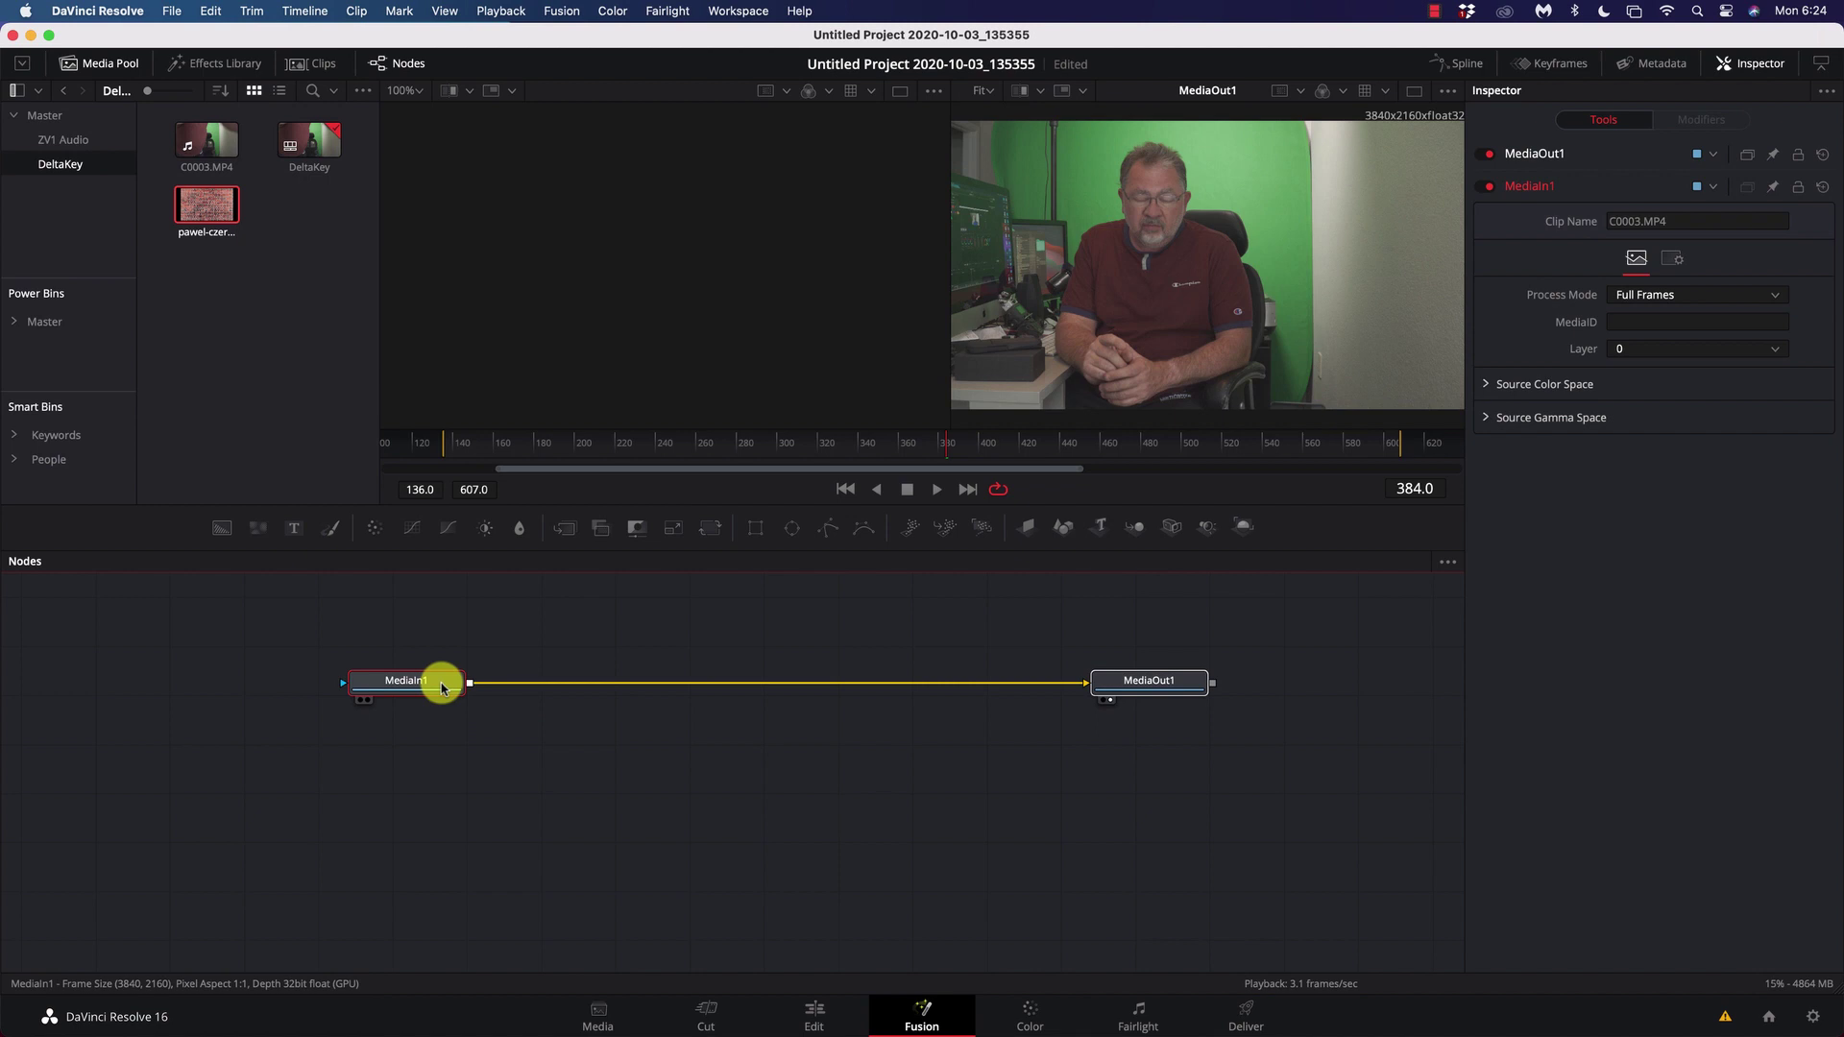
key(F2)
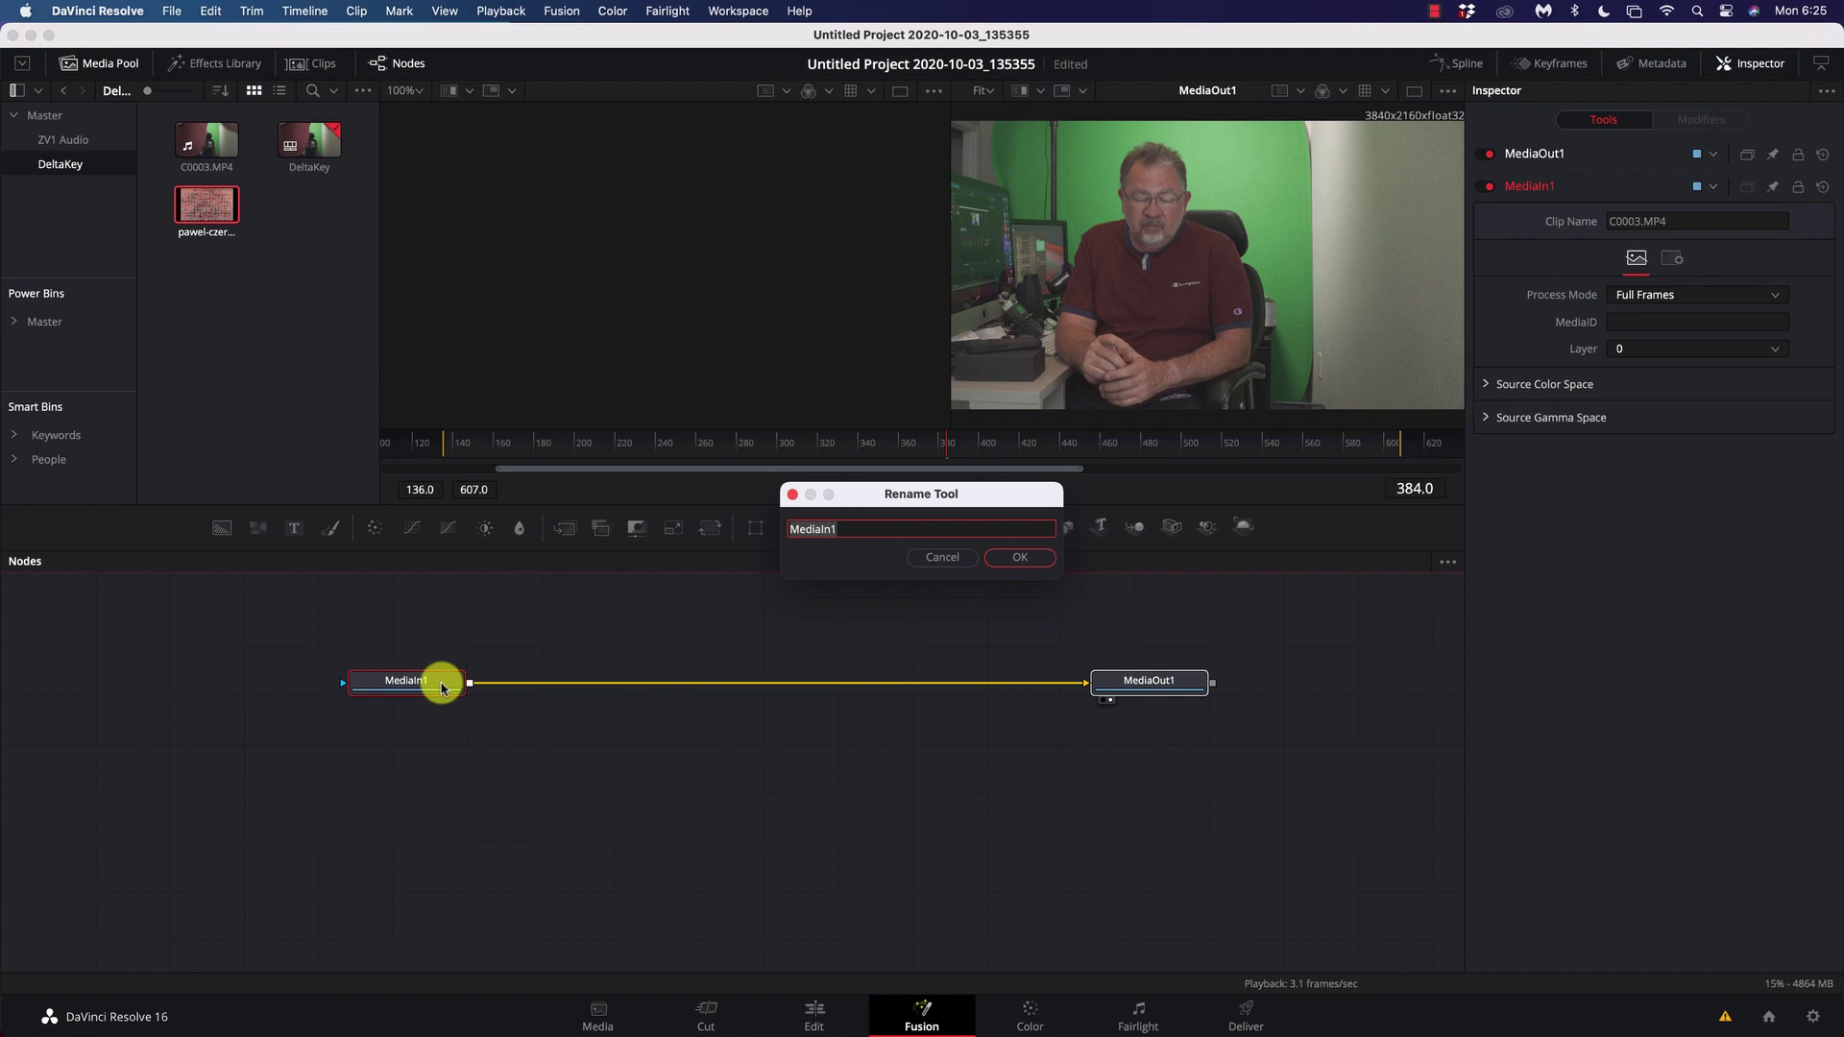
key(BackSpace)
text(Video)
key(Return)
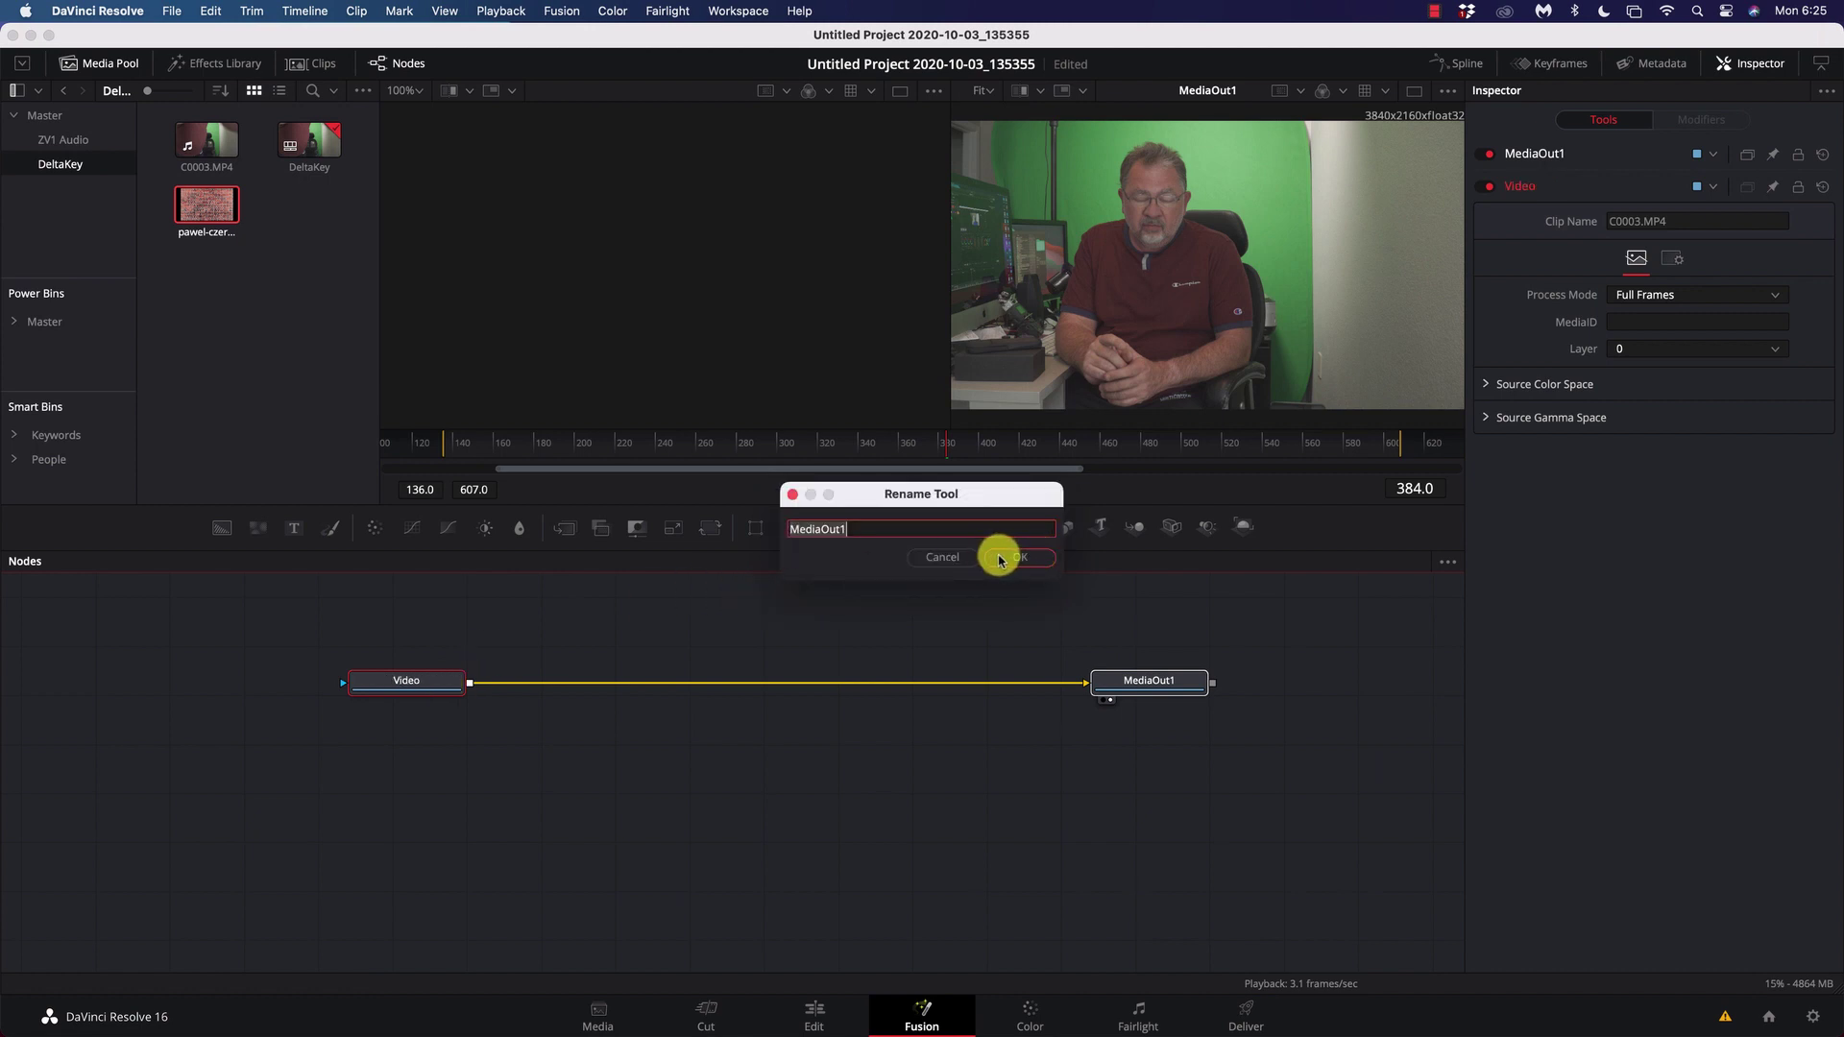
click(1006, 561)
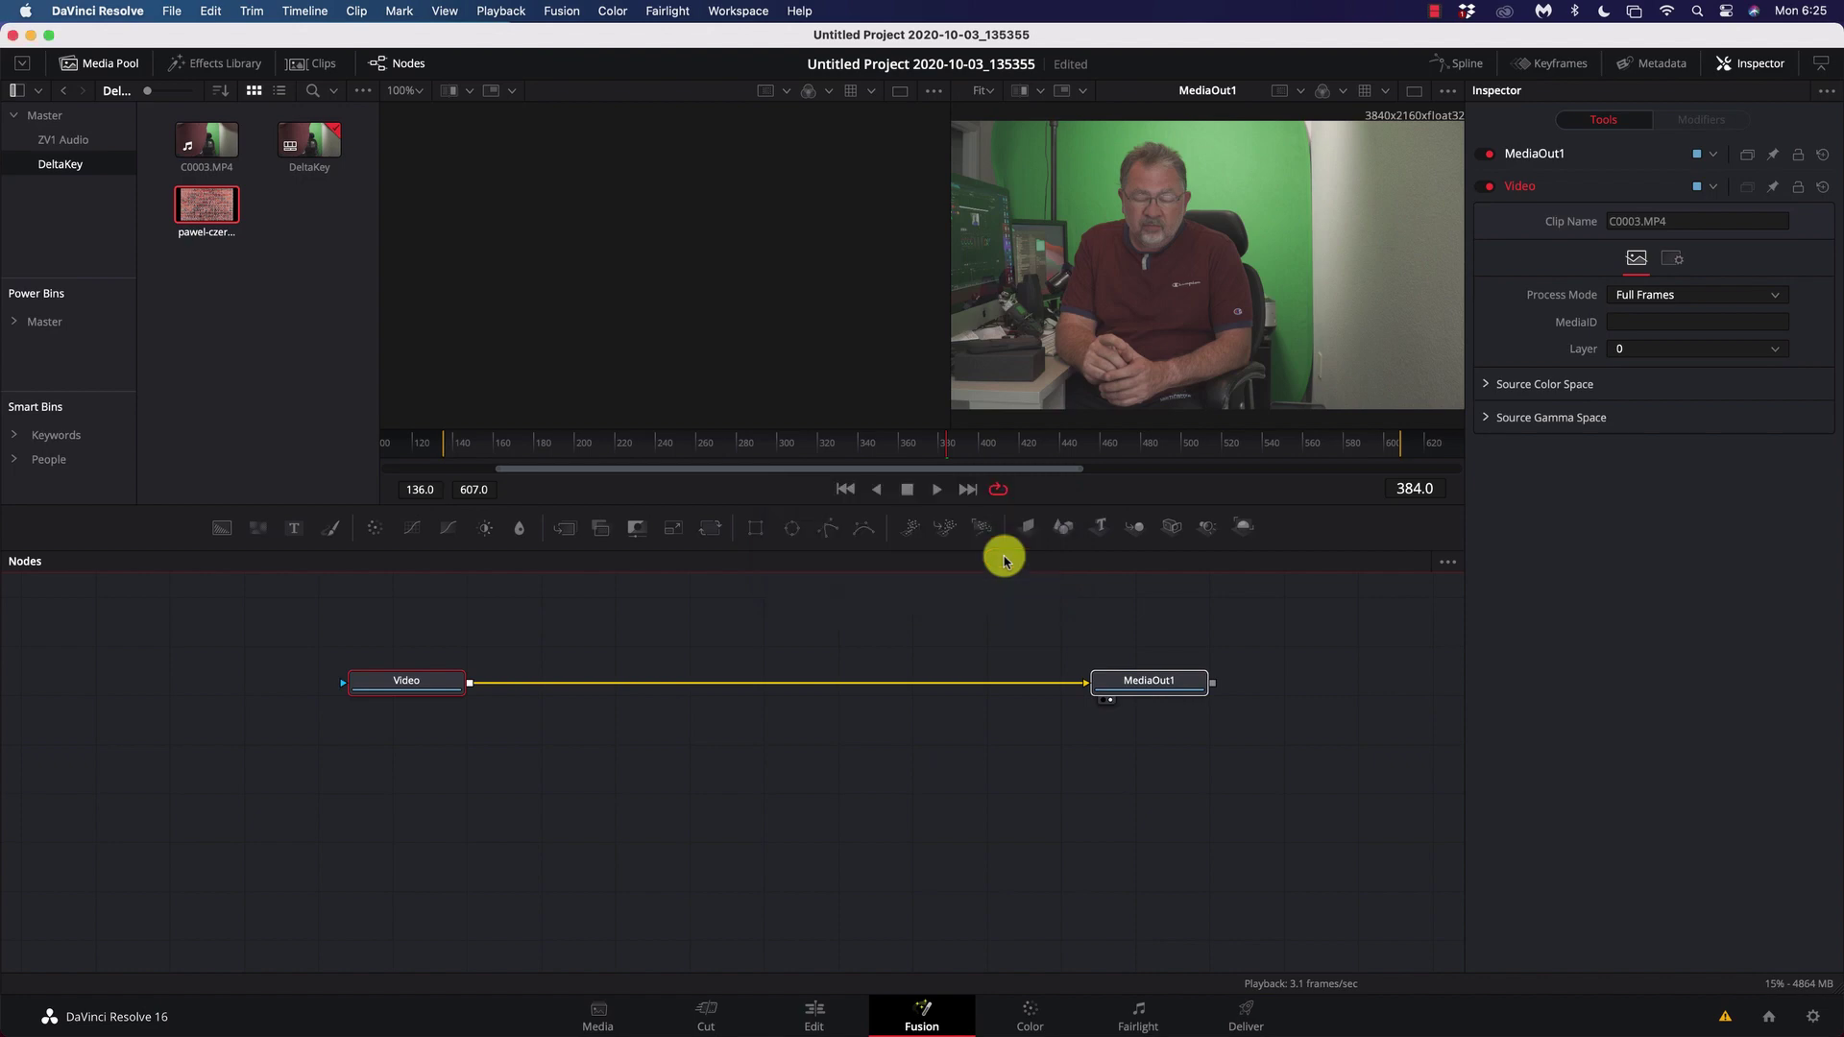
click(480, 629)
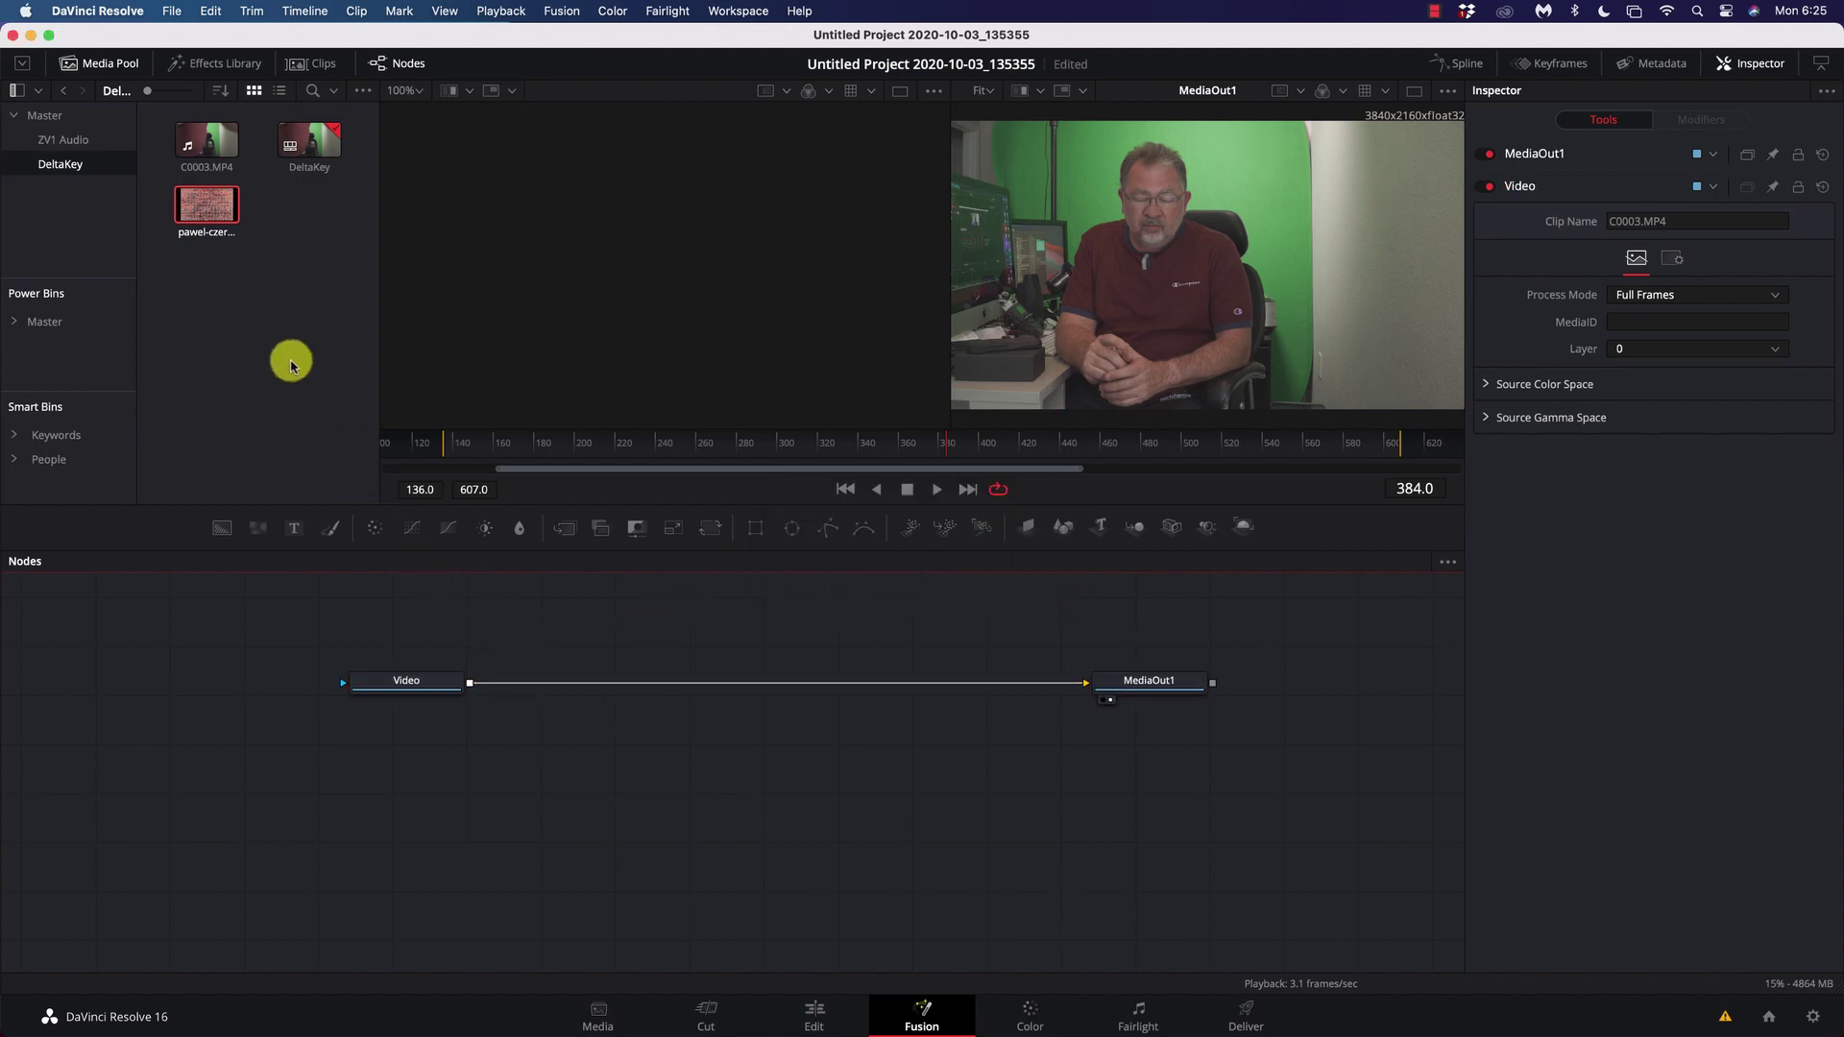
- Drop the brick-wall image into the graph, name it 'Background', and place it below Video
drag(206, 204, 420, 823)
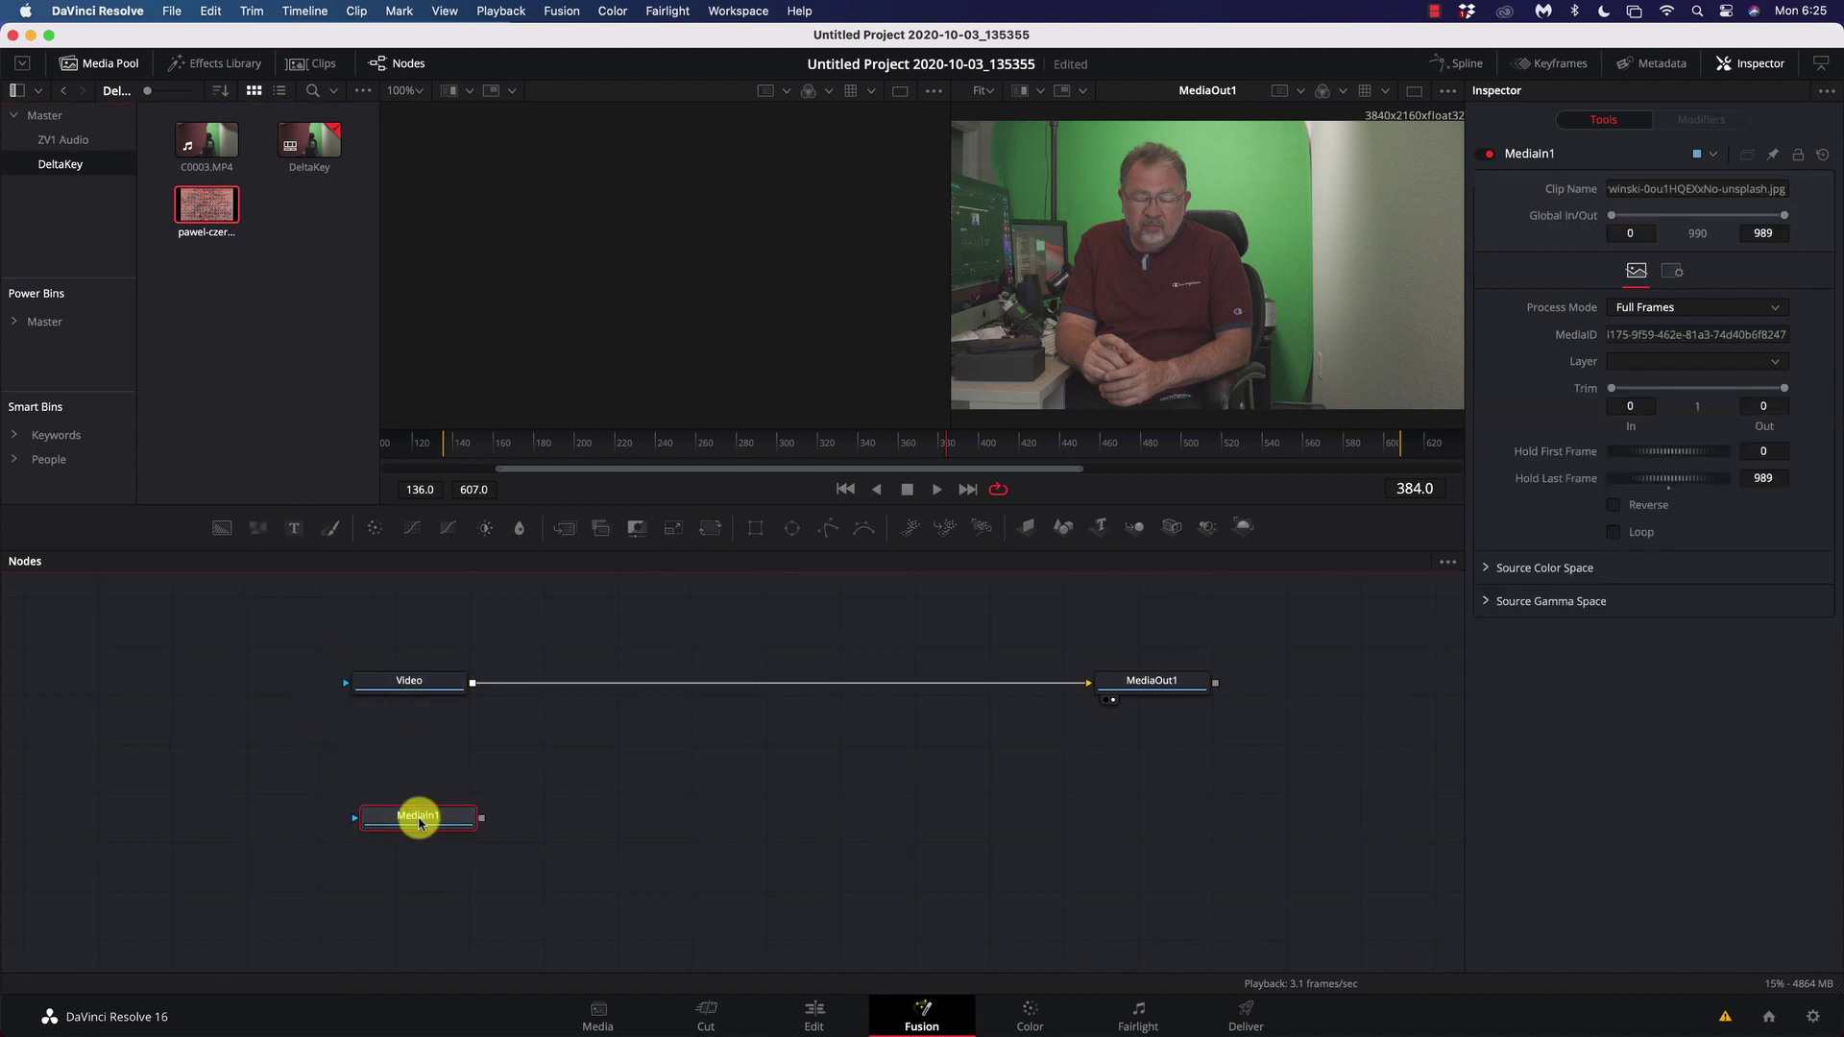
key(F2)
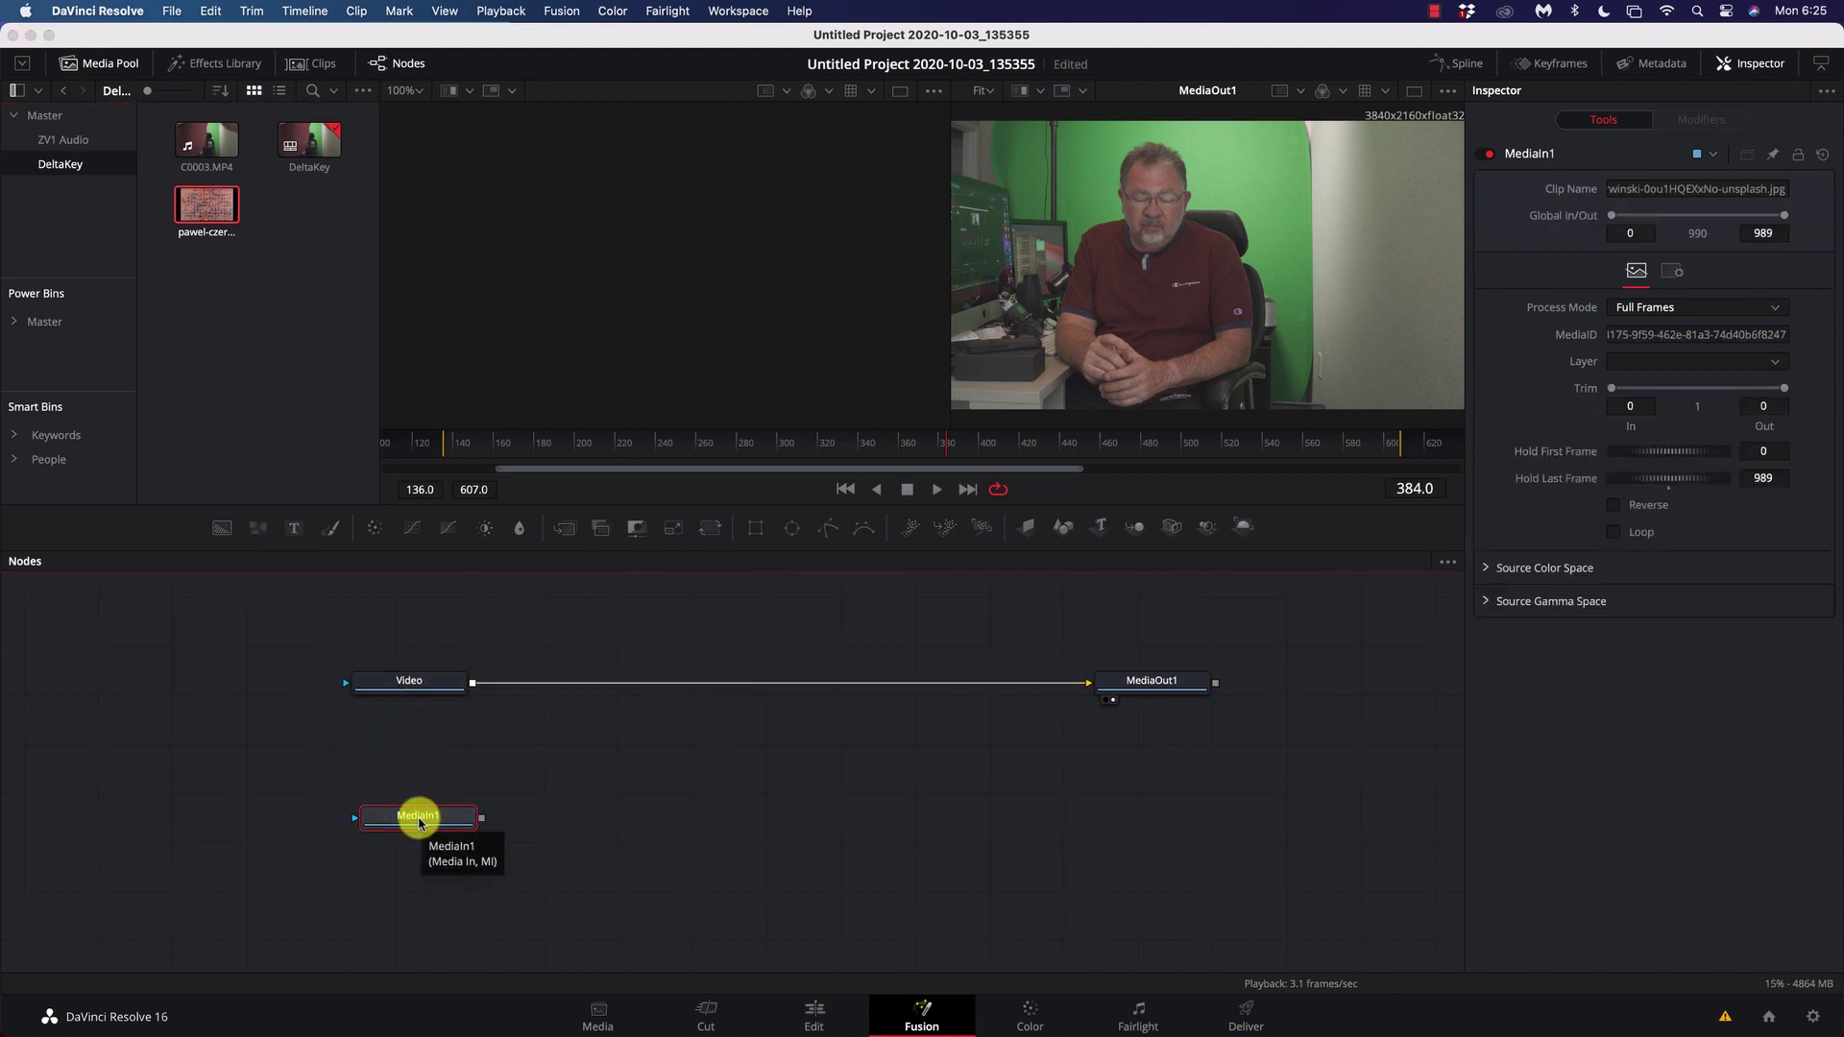
text(B)
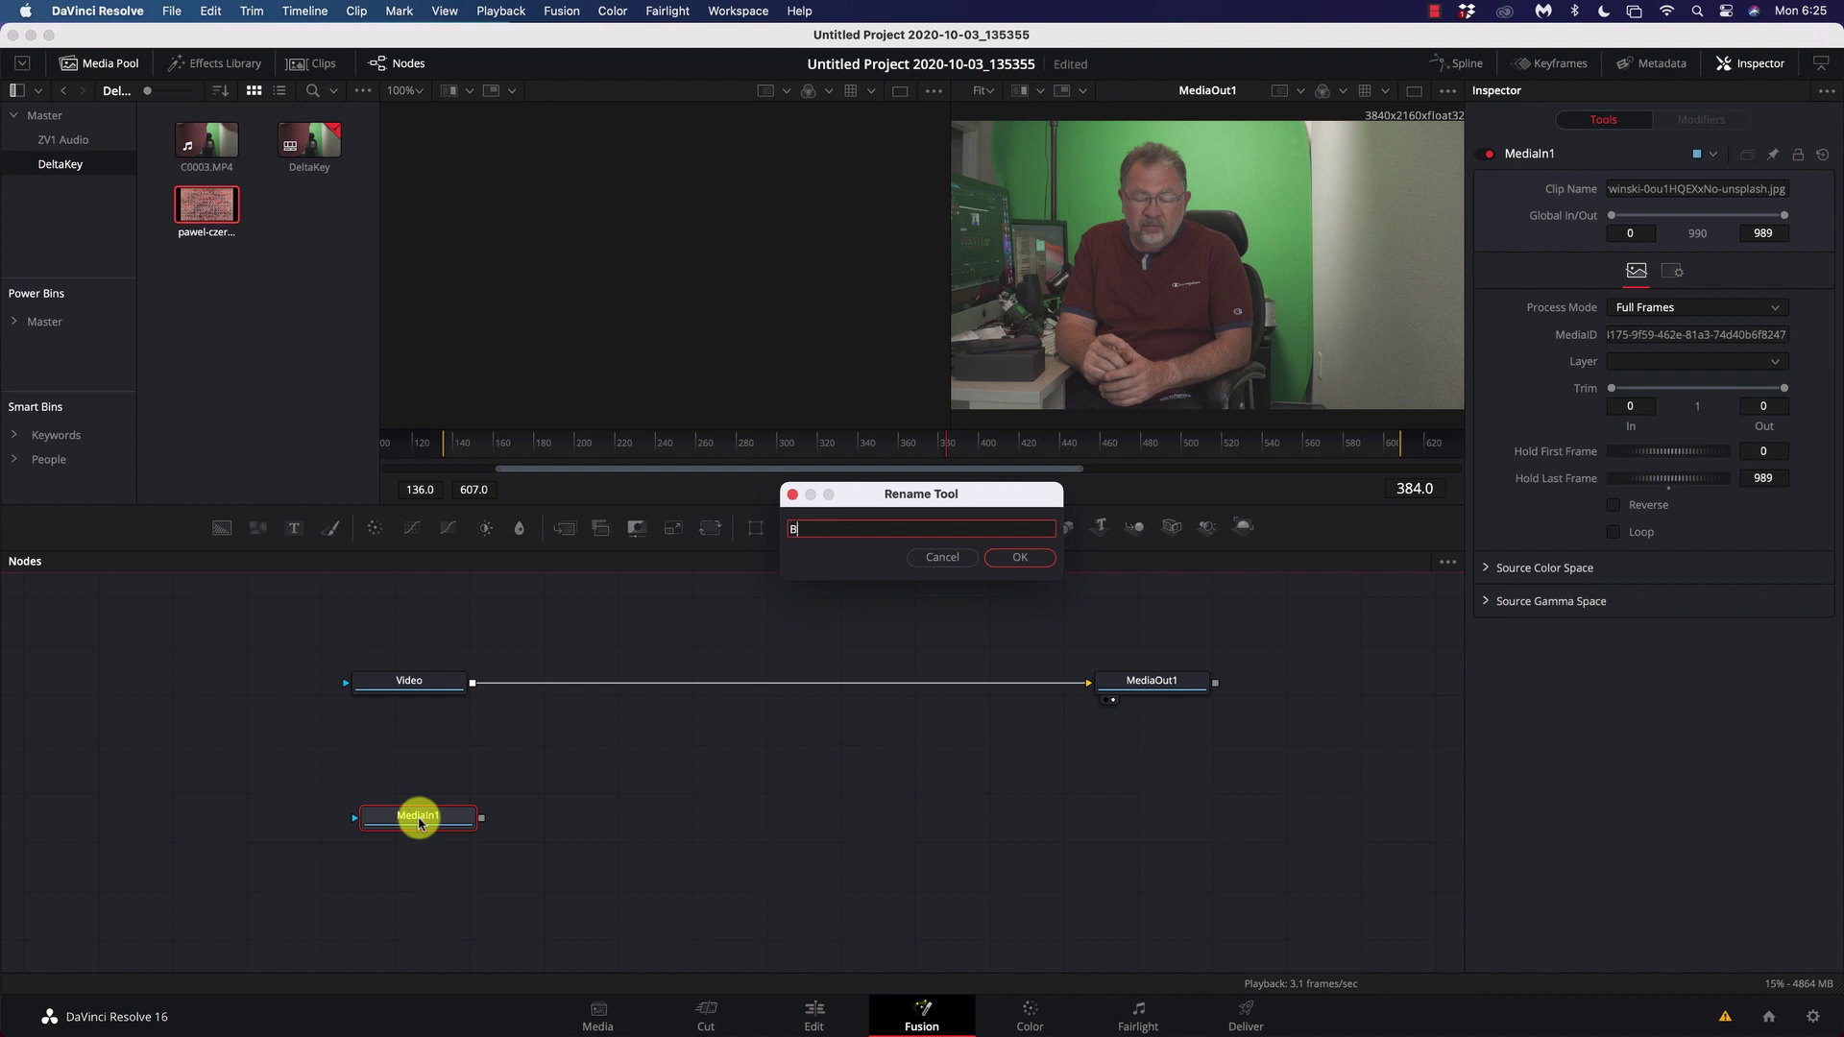
text(ackground)
key(Return)
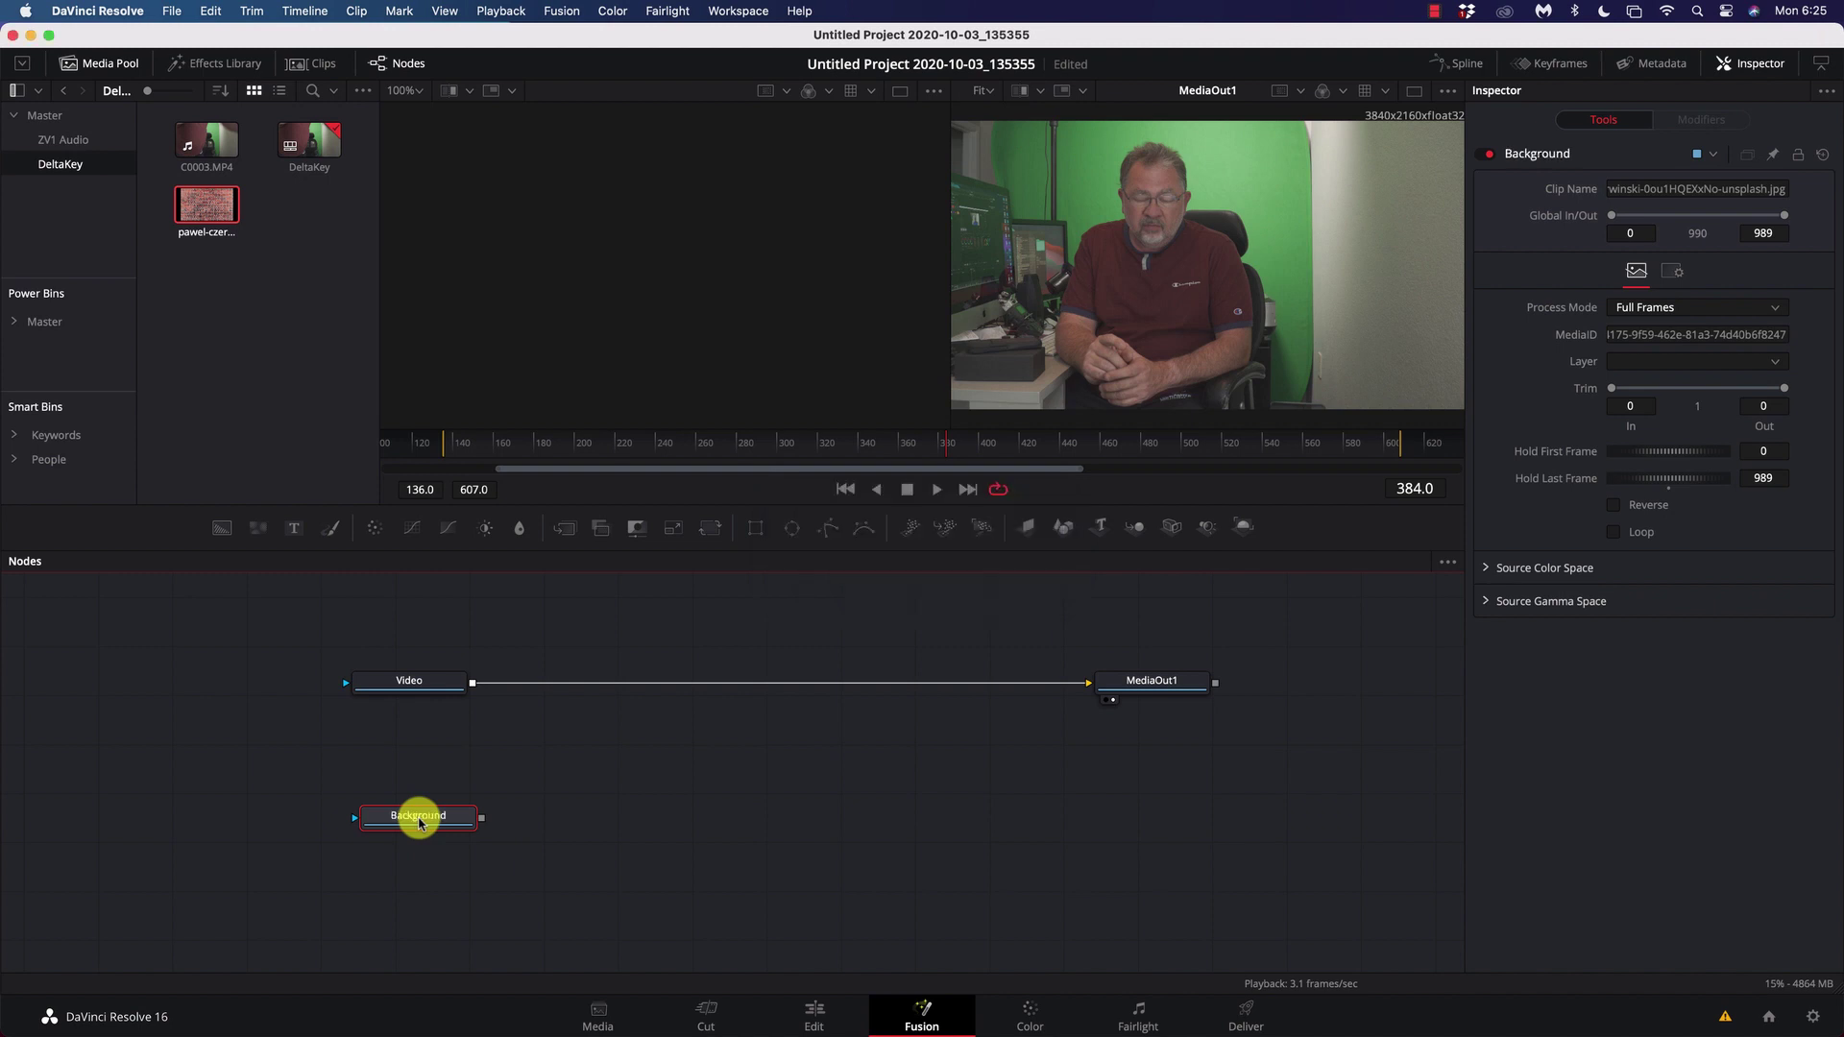
scroll(420, 823, up, 1)
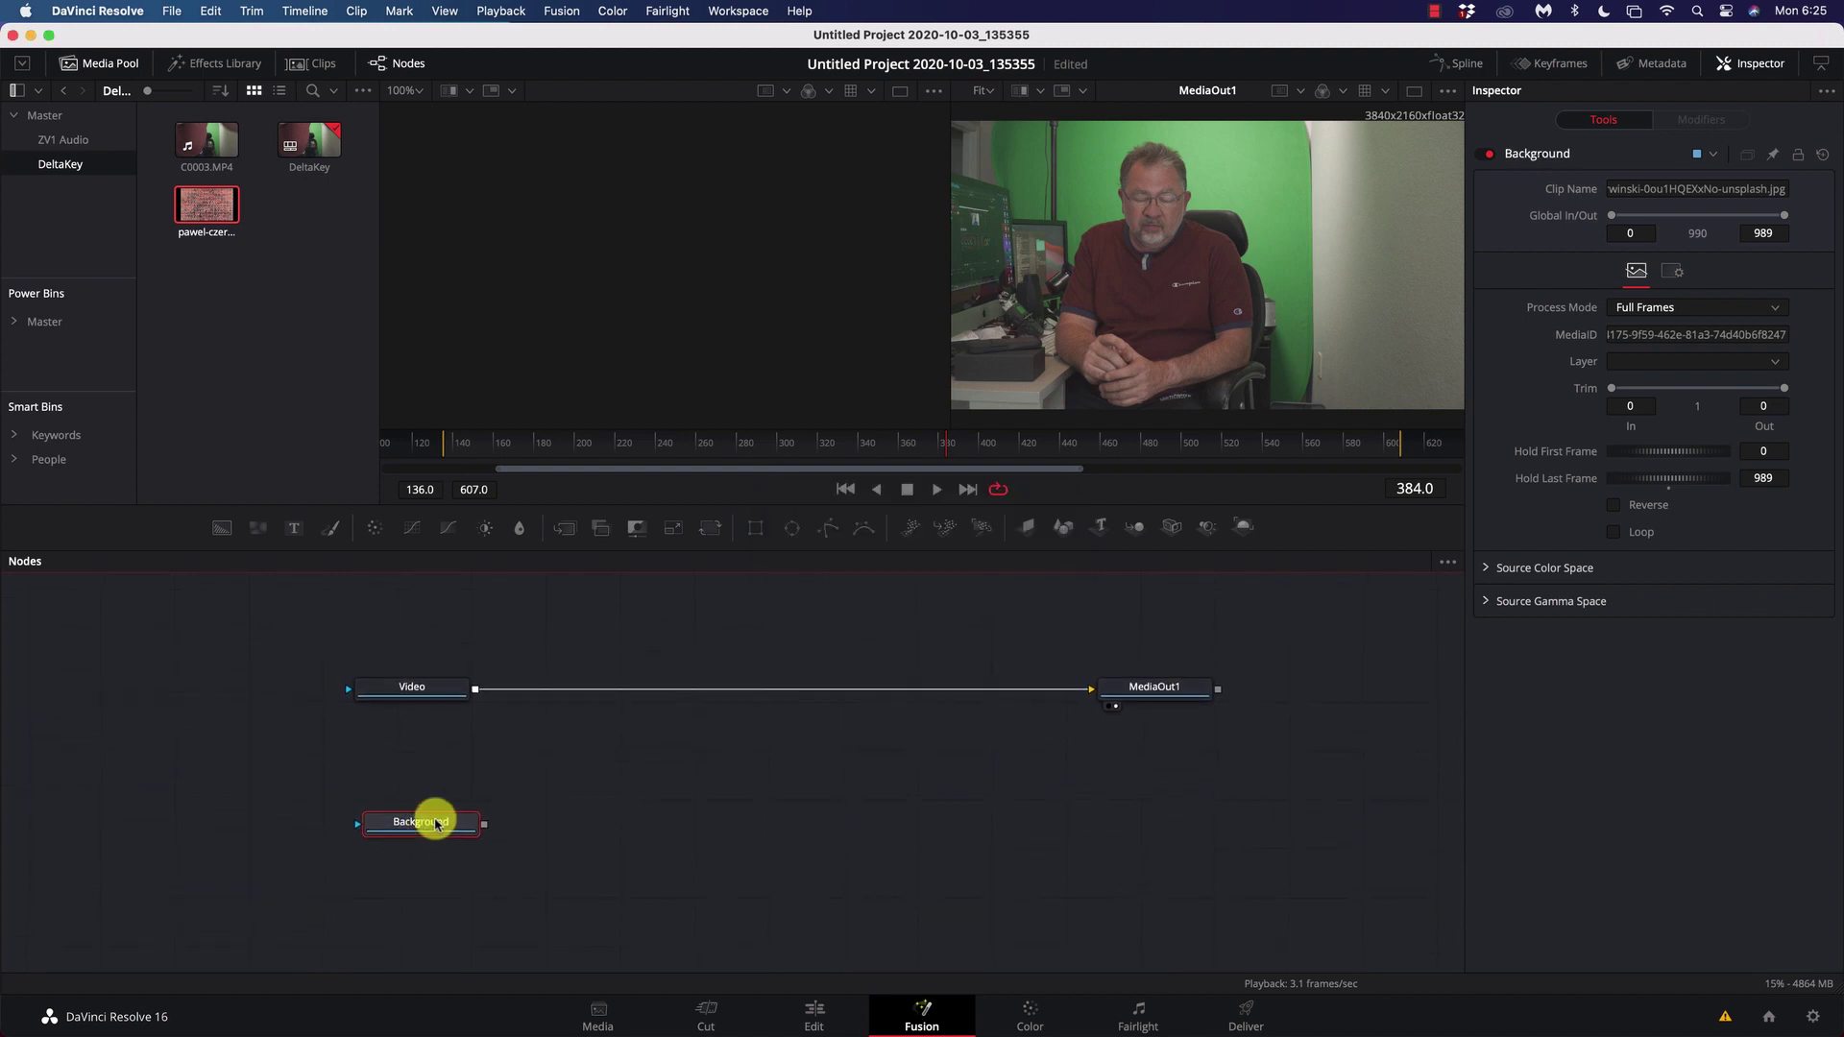
mouse_move(431, 824)
mouse_down()
mouse_move(370, 827)
mouse_move(396, 835)
mouse_up()
click(420, 693)
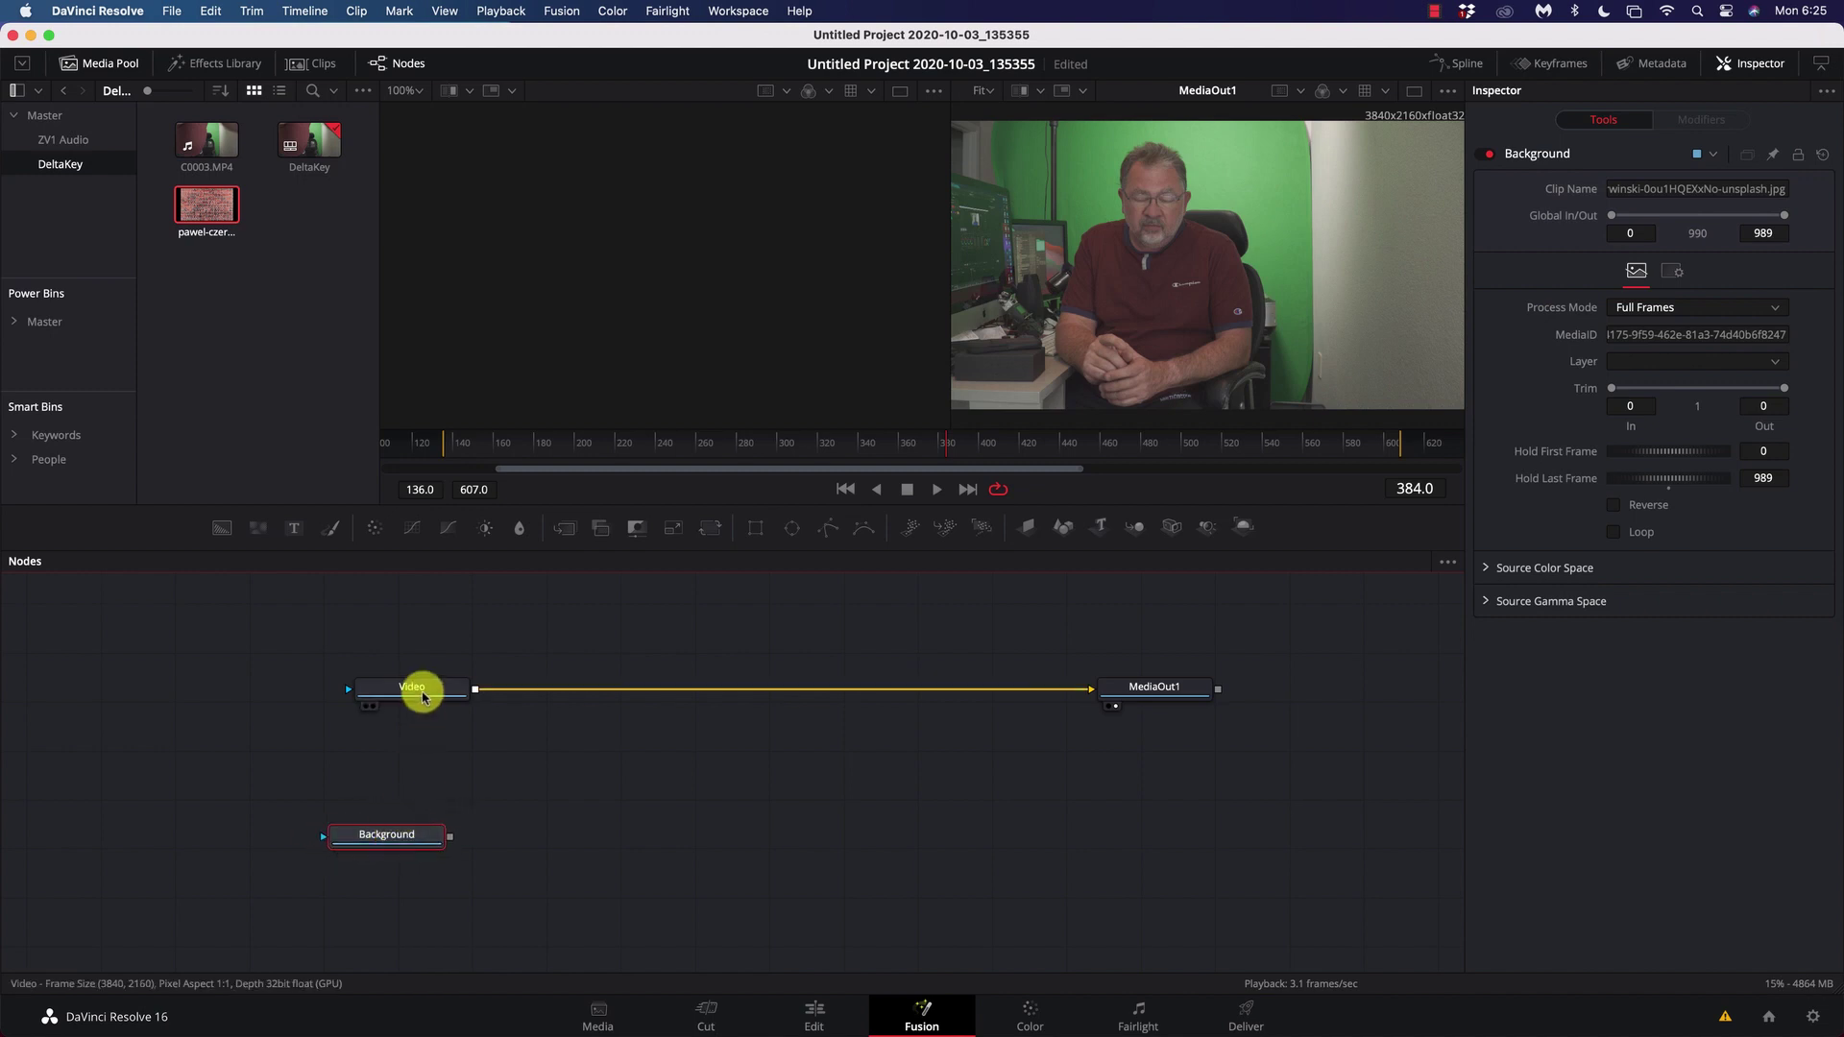
mouse_move(423, 695)
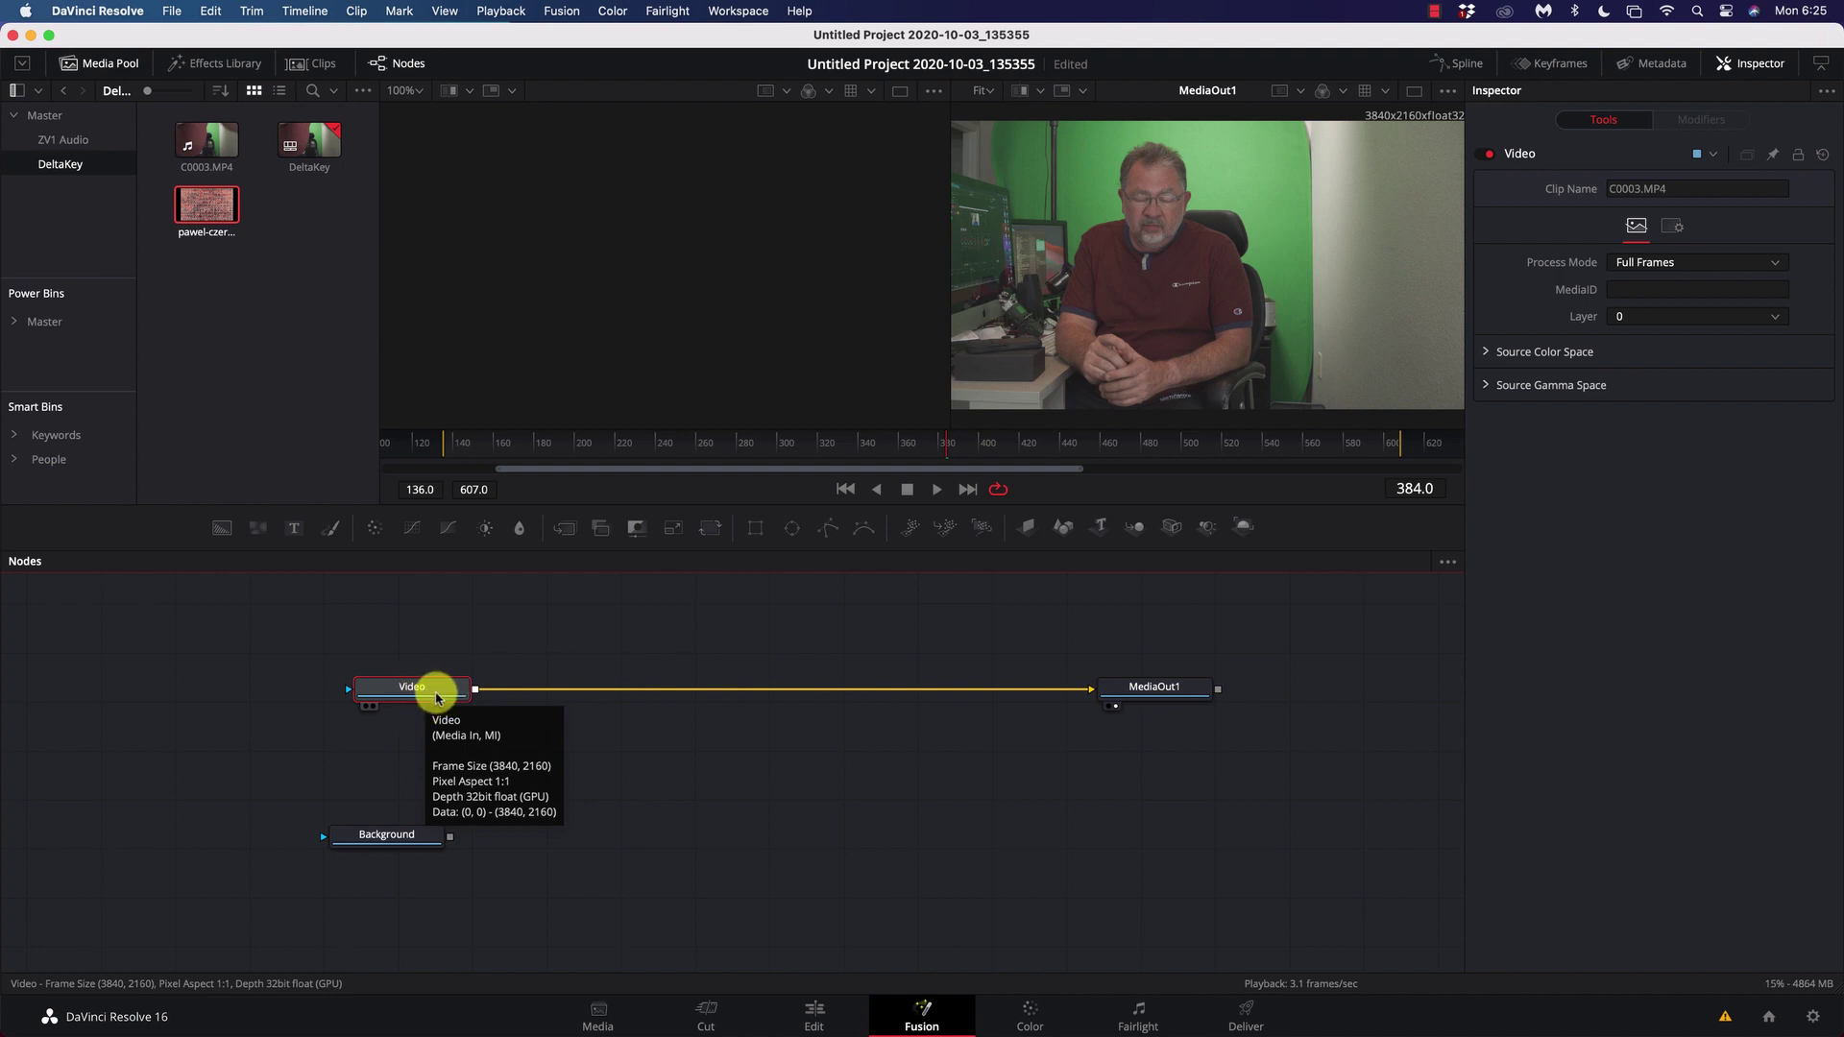
- Add a Delta Keyer after Video and position DeltaKeyer1 midway between Video and MediaOut1
key(shift+space)
text(blur)
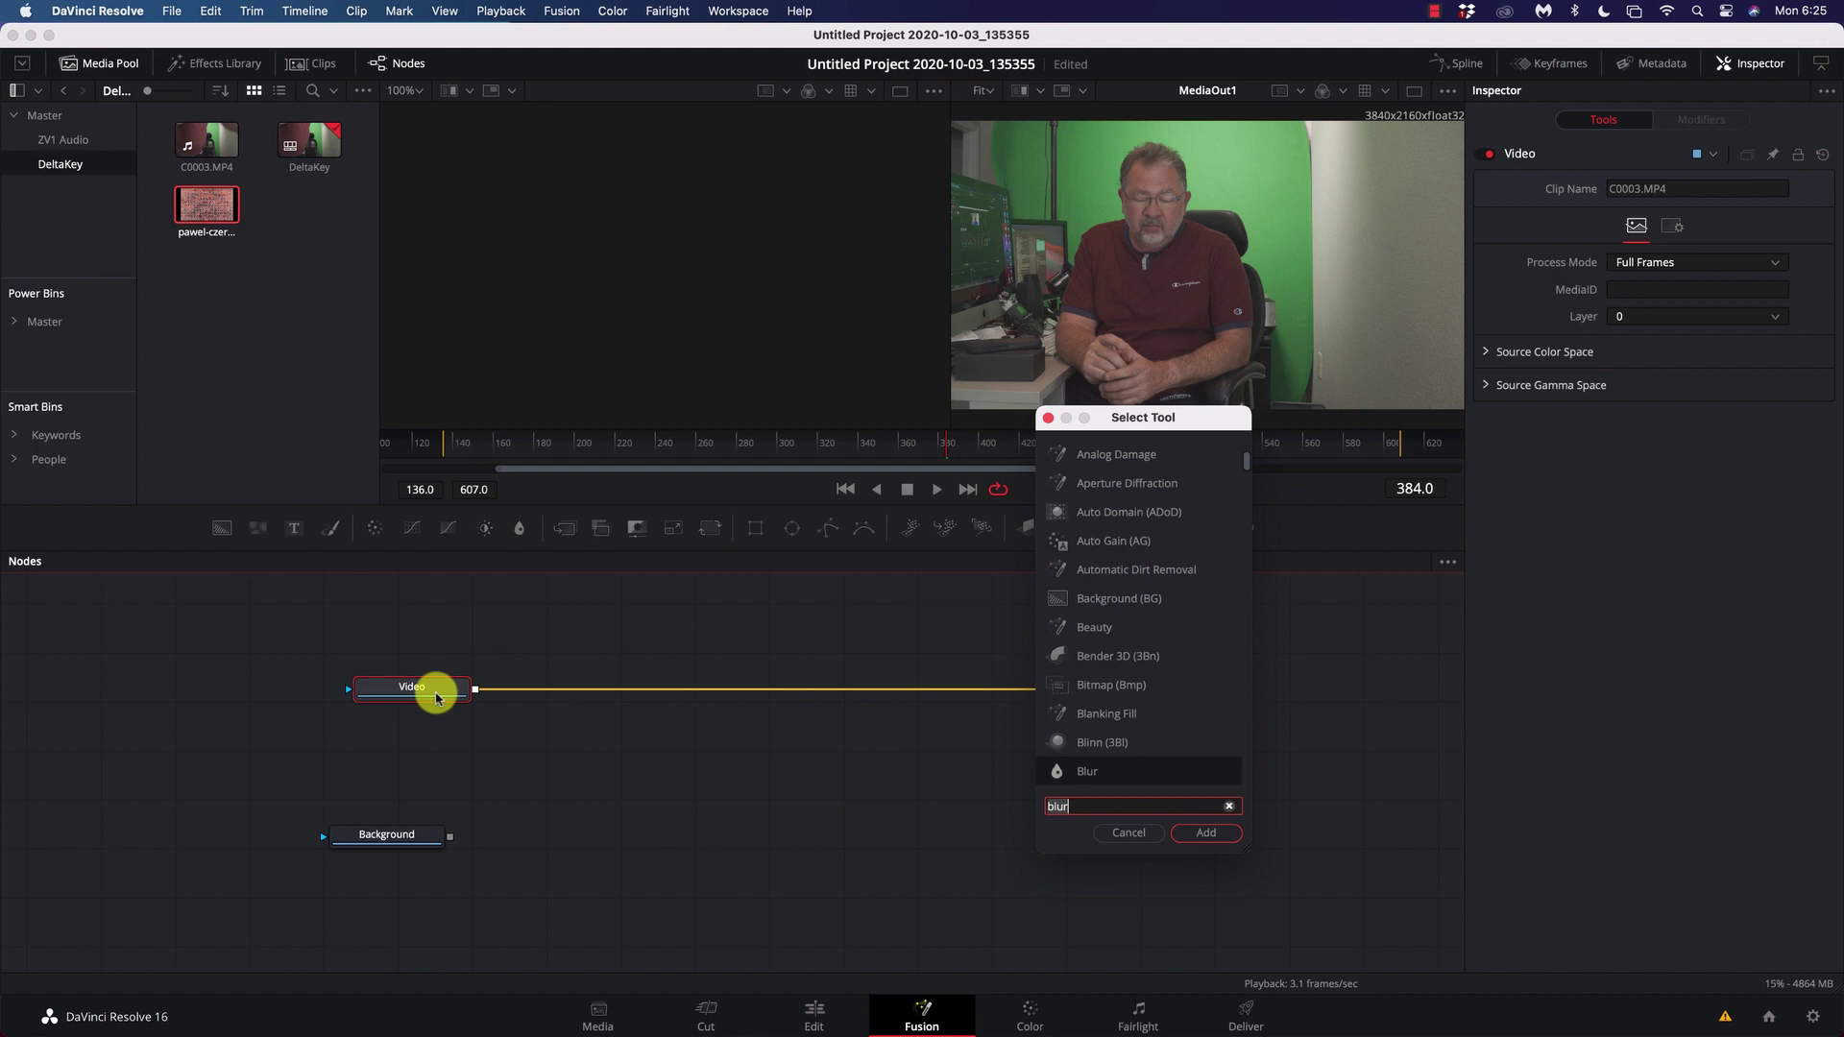
key(BackSpace)
key(BackSpace)
key(BackSpace)
key(BackSpace)
text(delt)
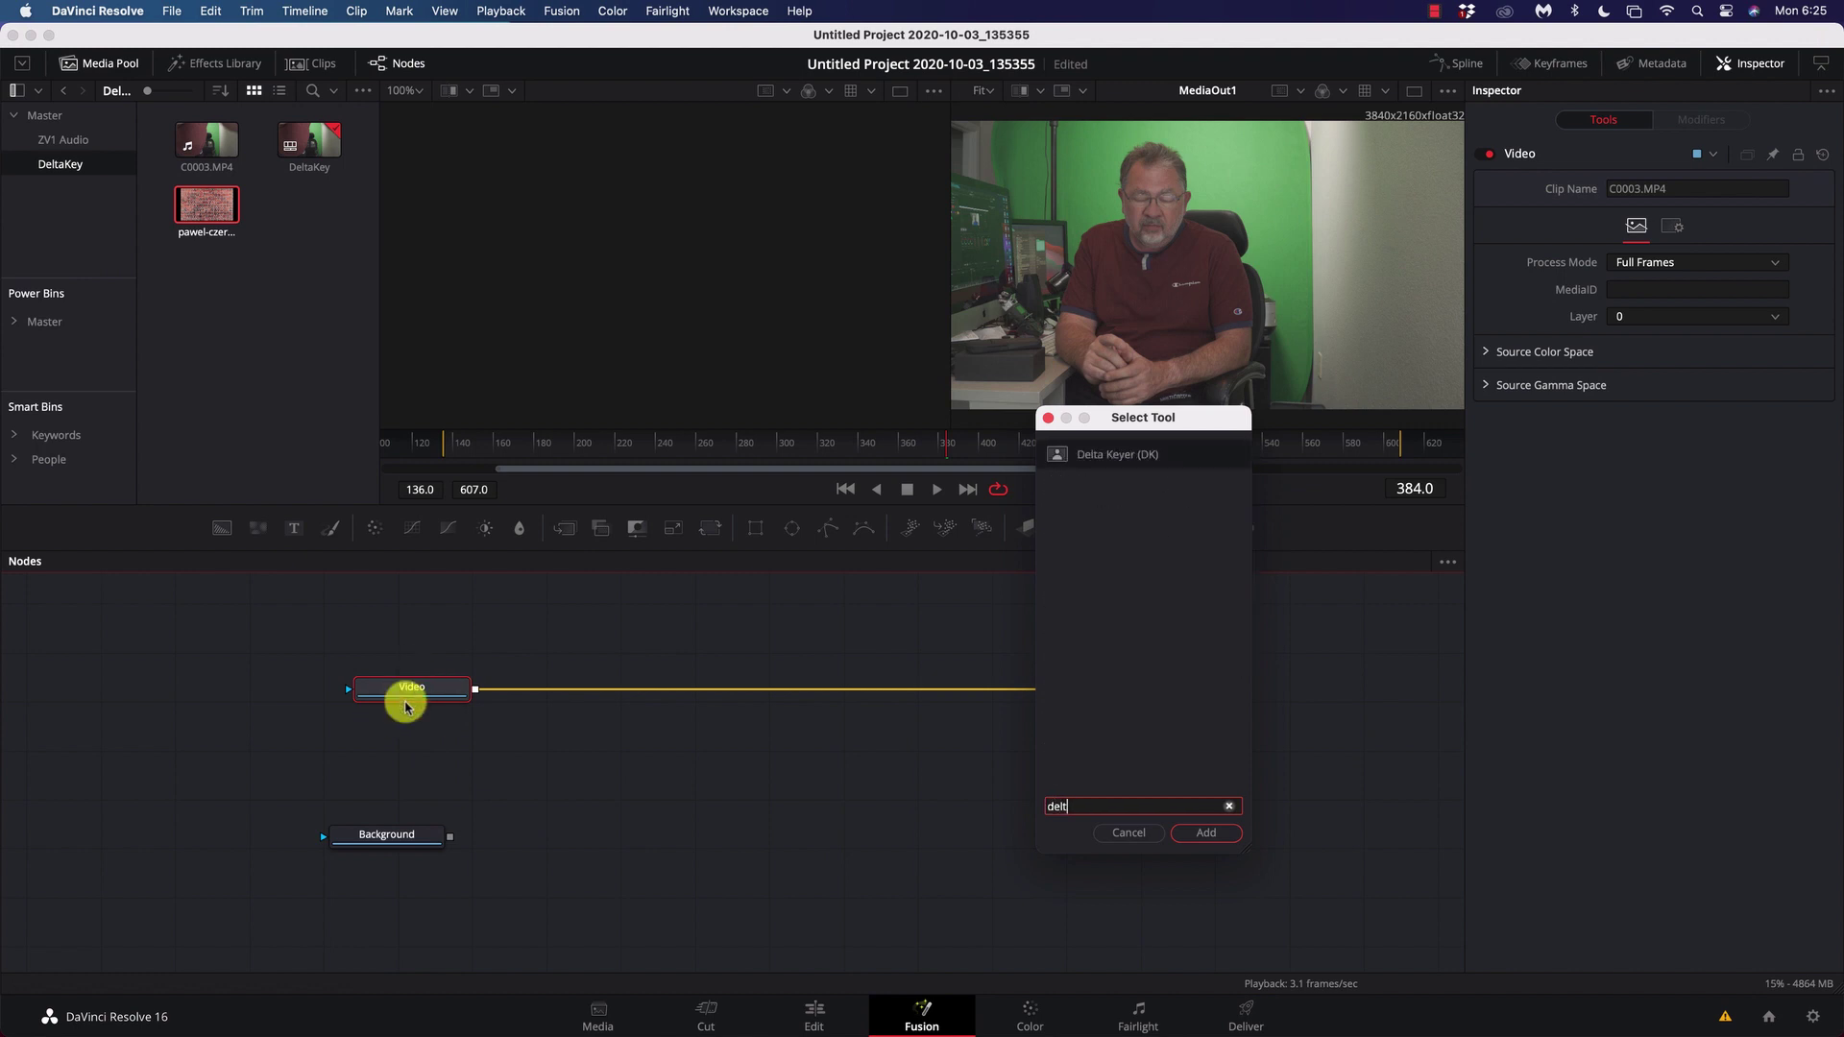
key(Return)
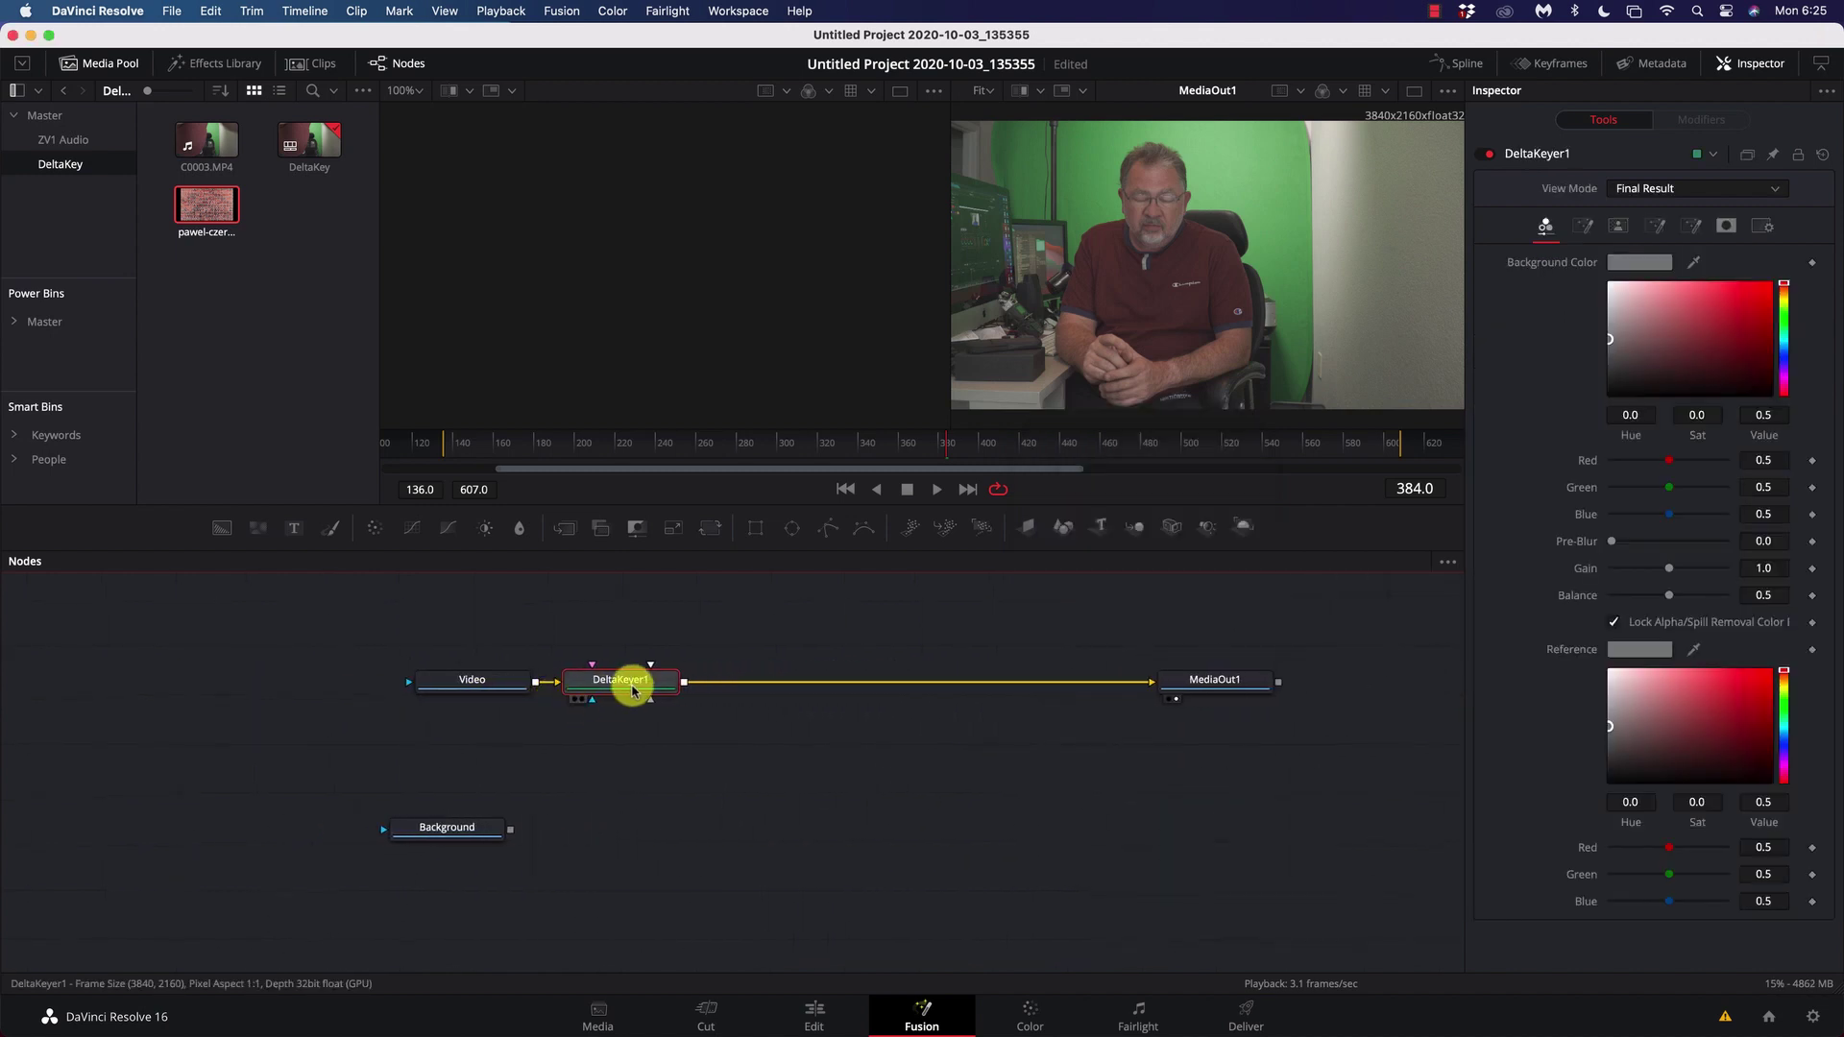
drag(630, 683, 767, 692)
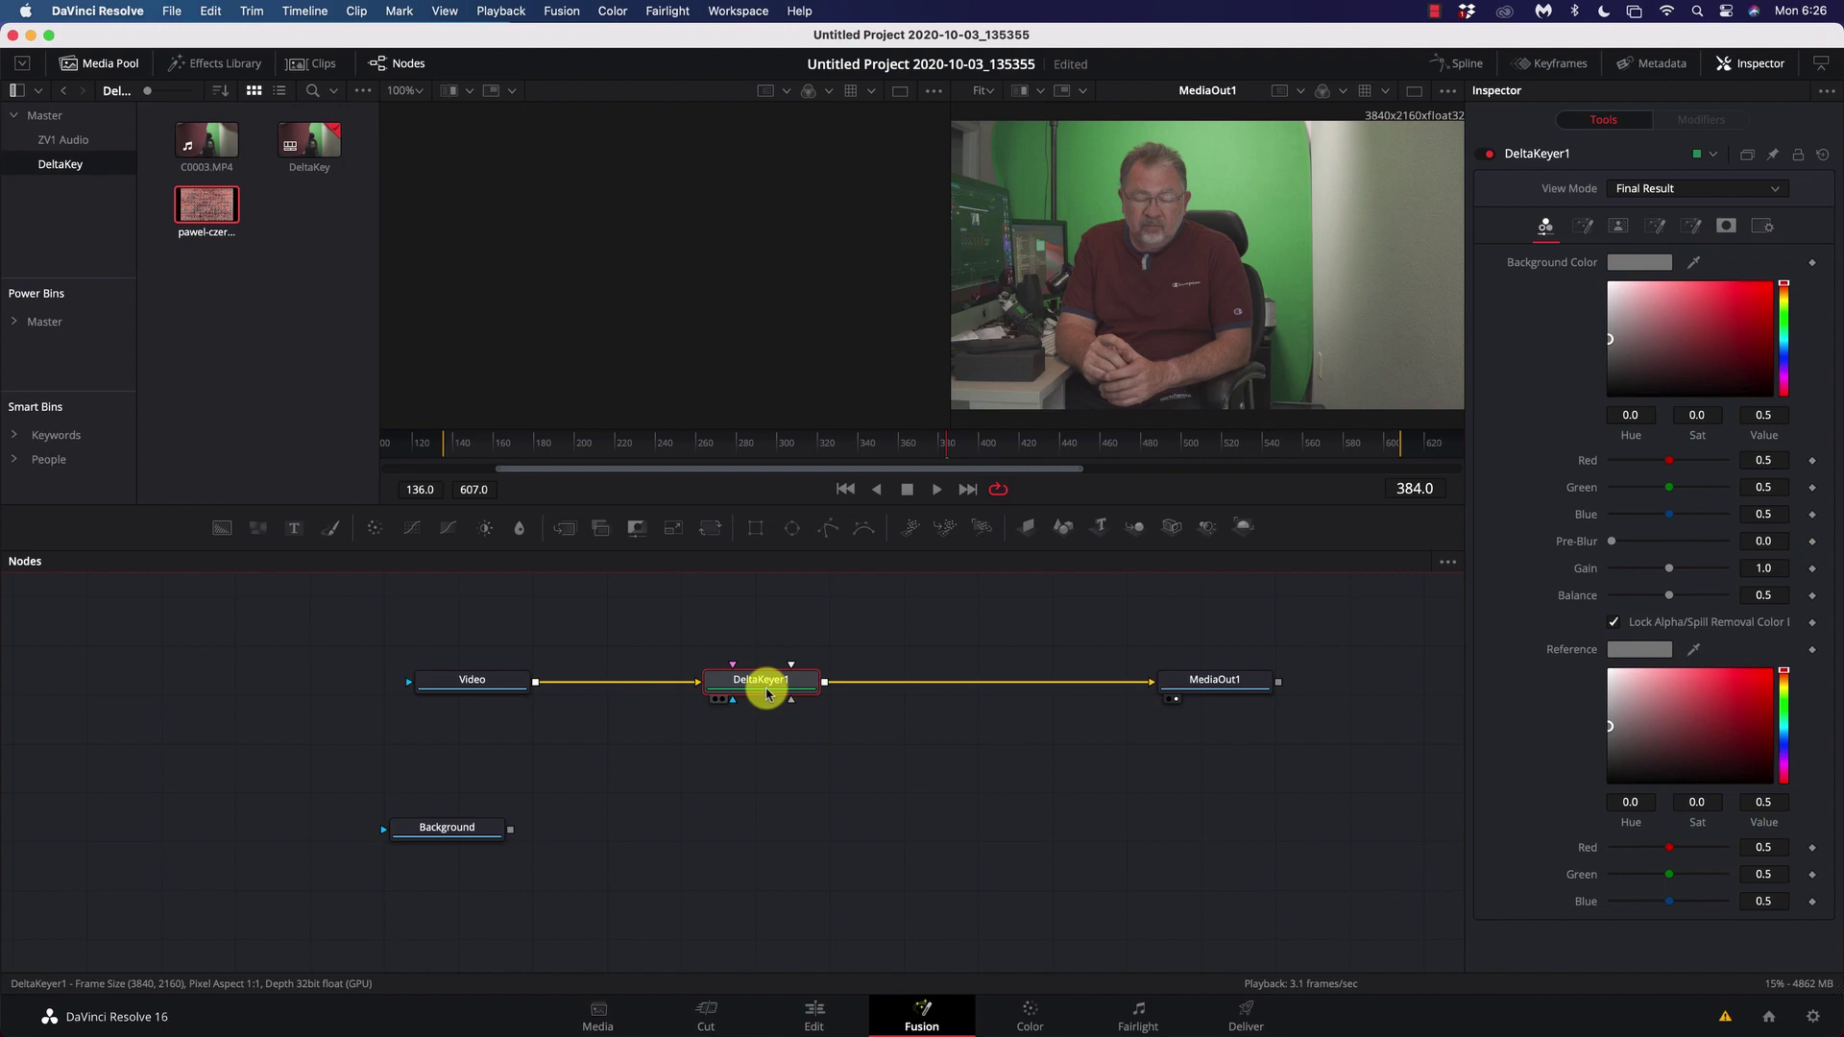
click(516, 691)
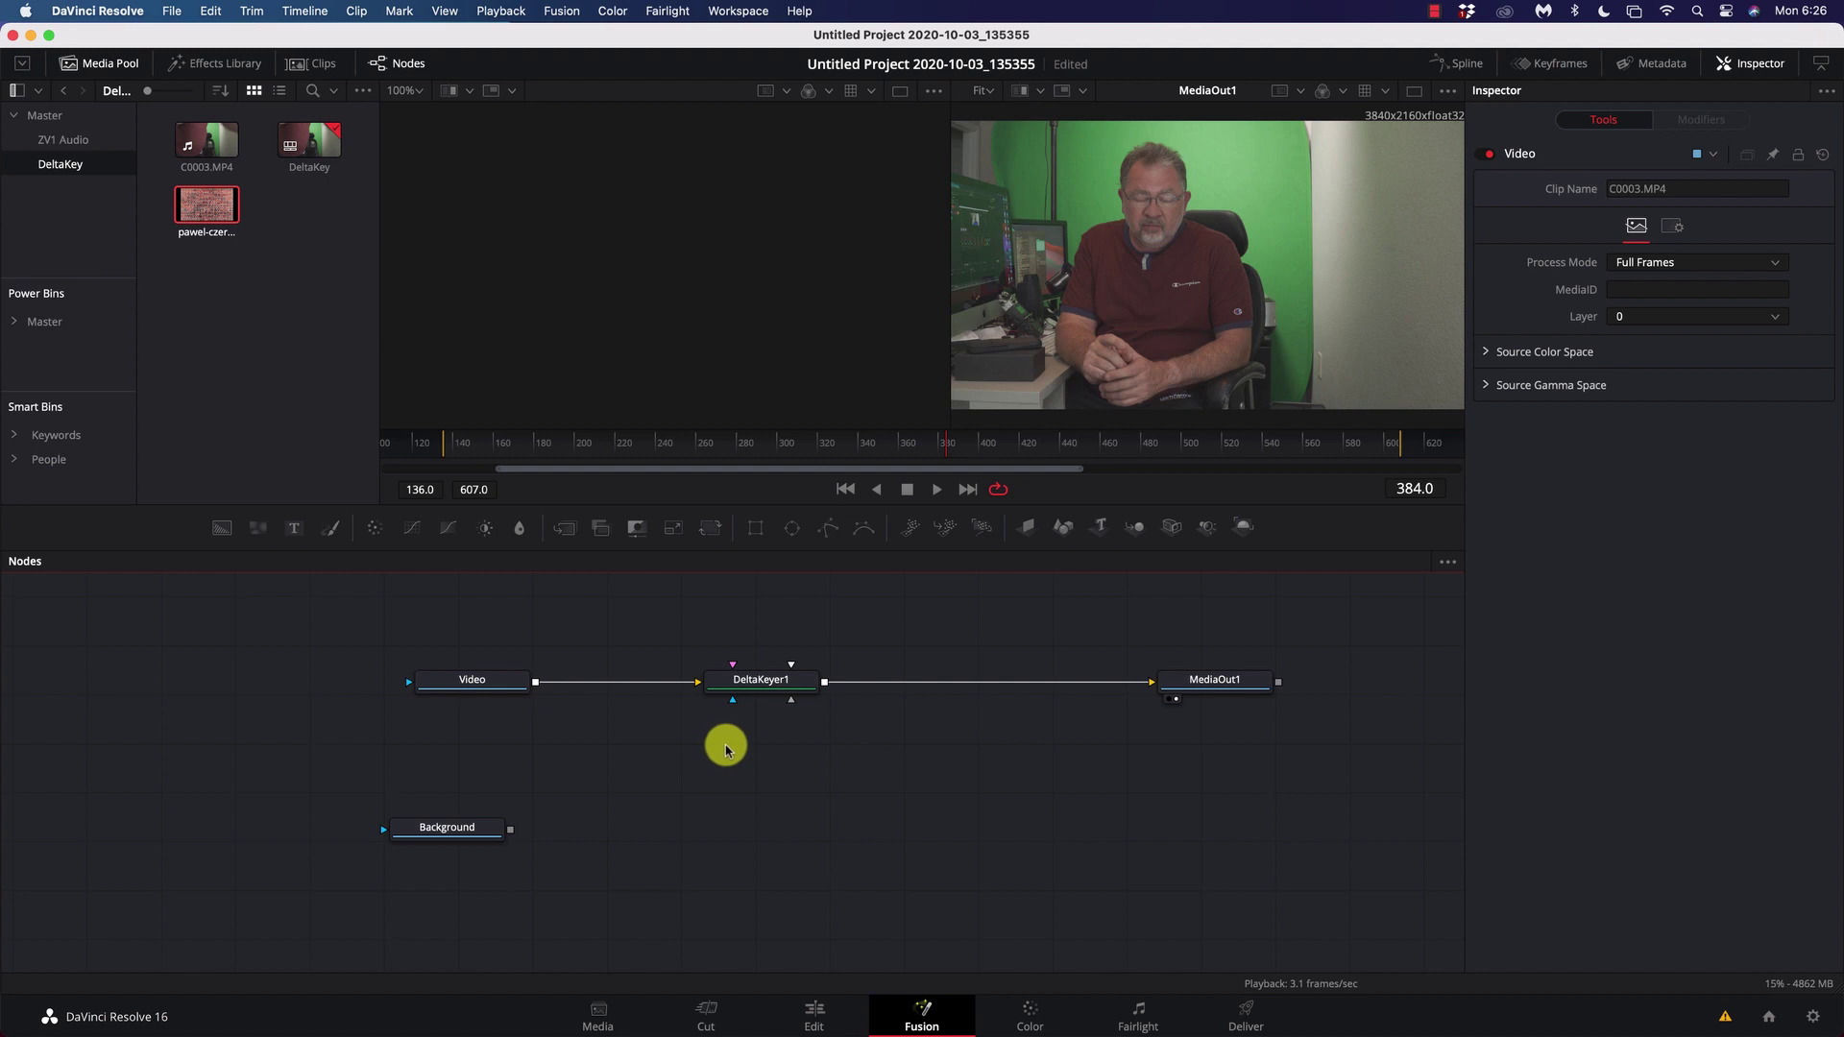
- Add a Clean Plate node, wire Video into CleanPlate1, and view it in the left viewer
key(shift+space)
text(delt)
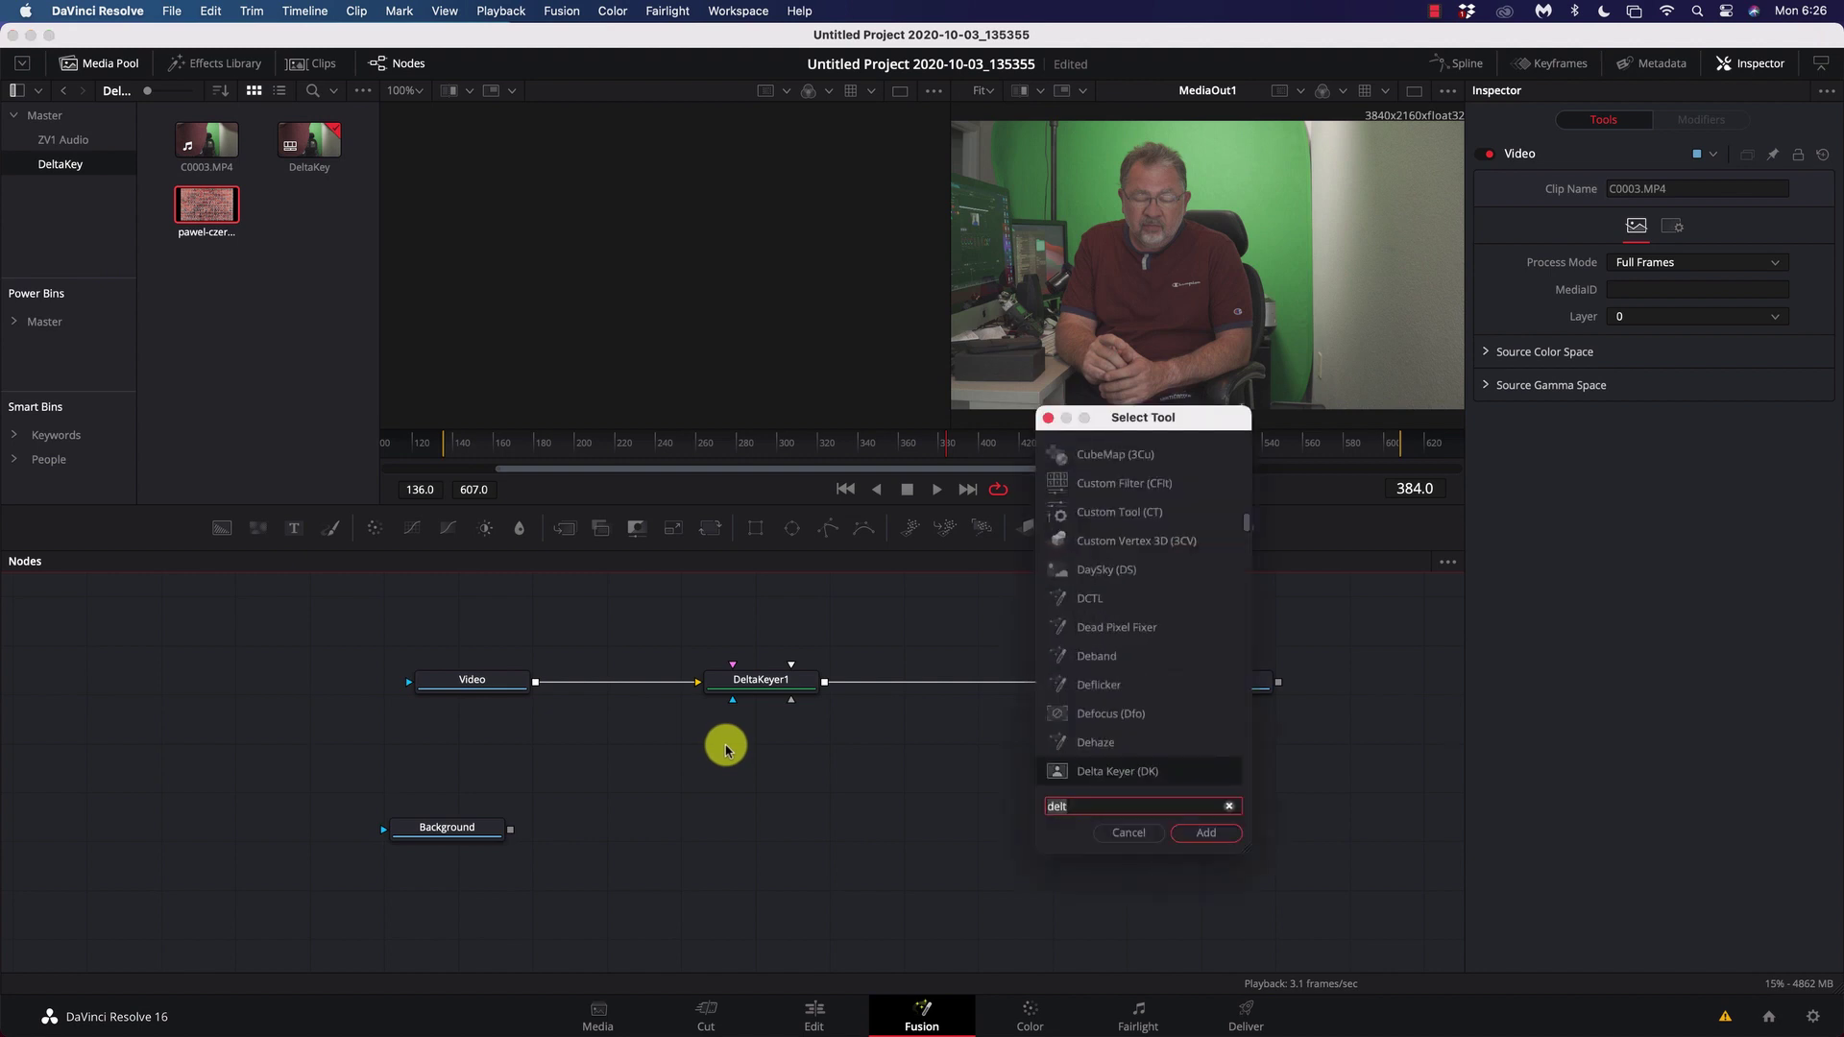
key(BackSpace)
key(BackSpace)
key(BackSpace)
key(BackSpace)
text(cle)
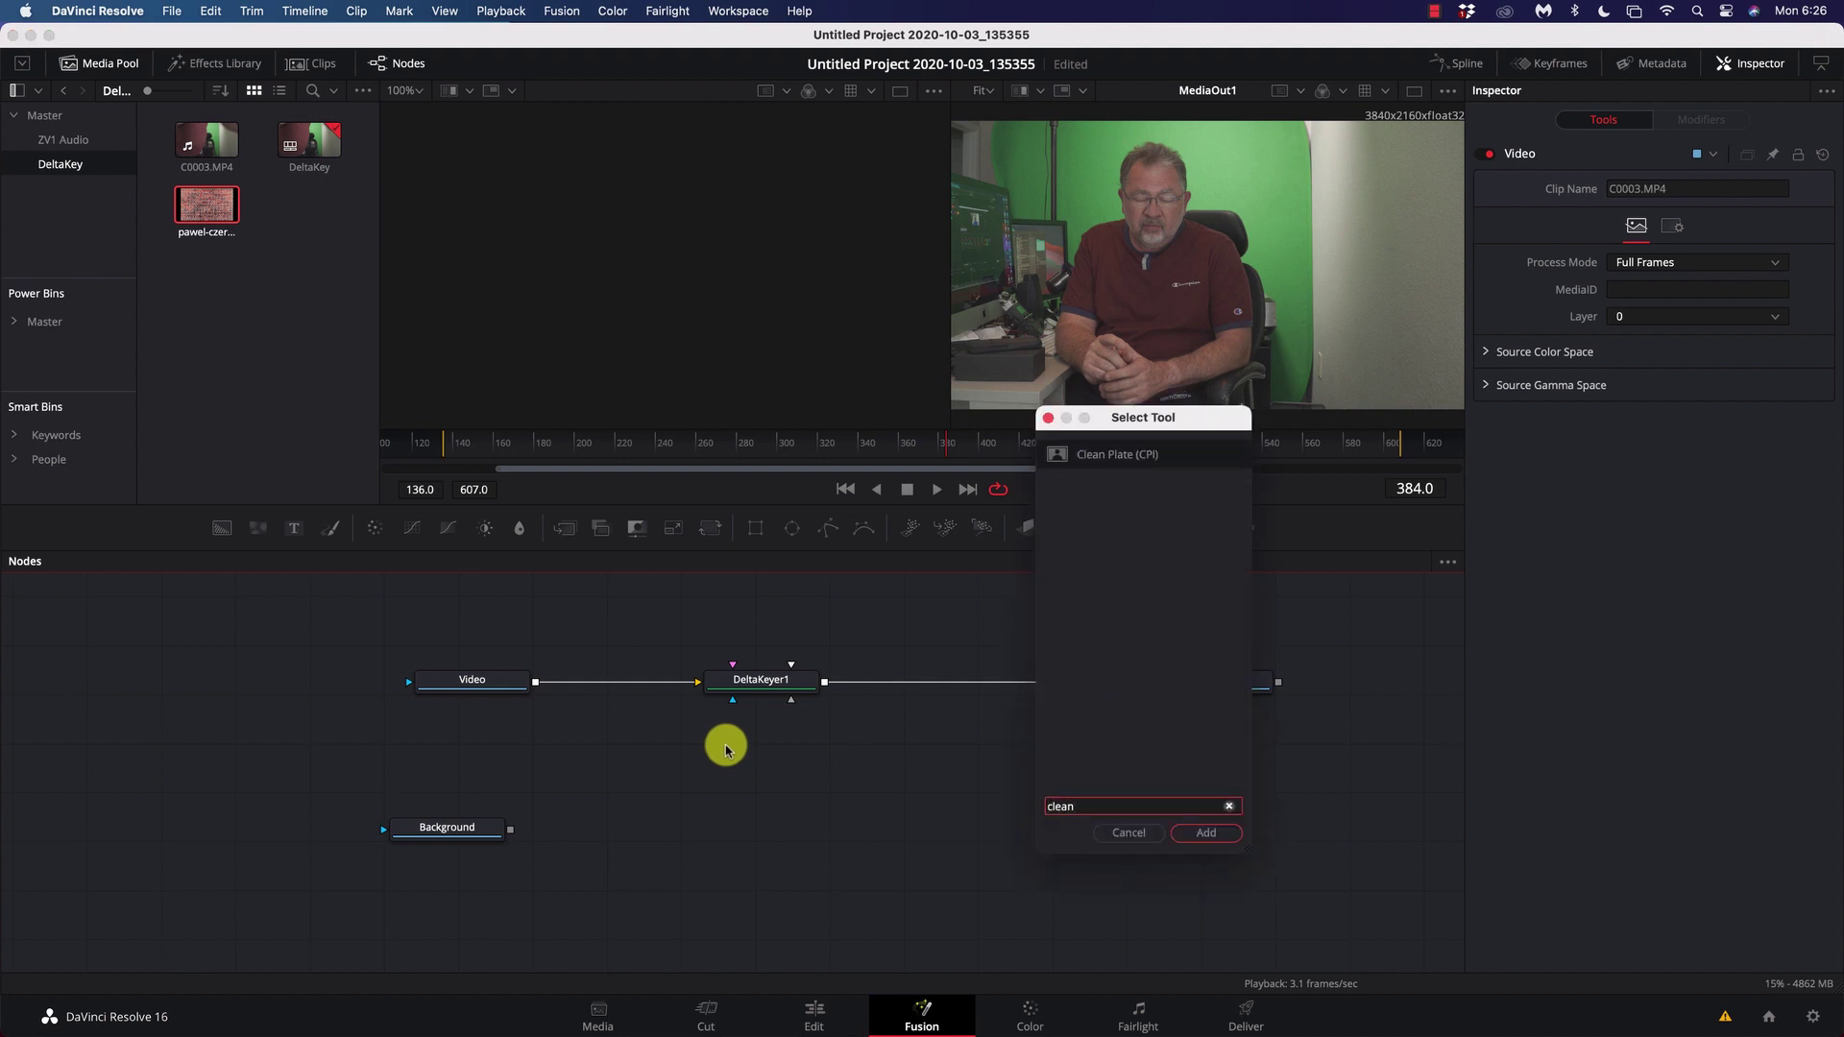
text(an)
key(Return)
drag(695, 757, 754, 759)
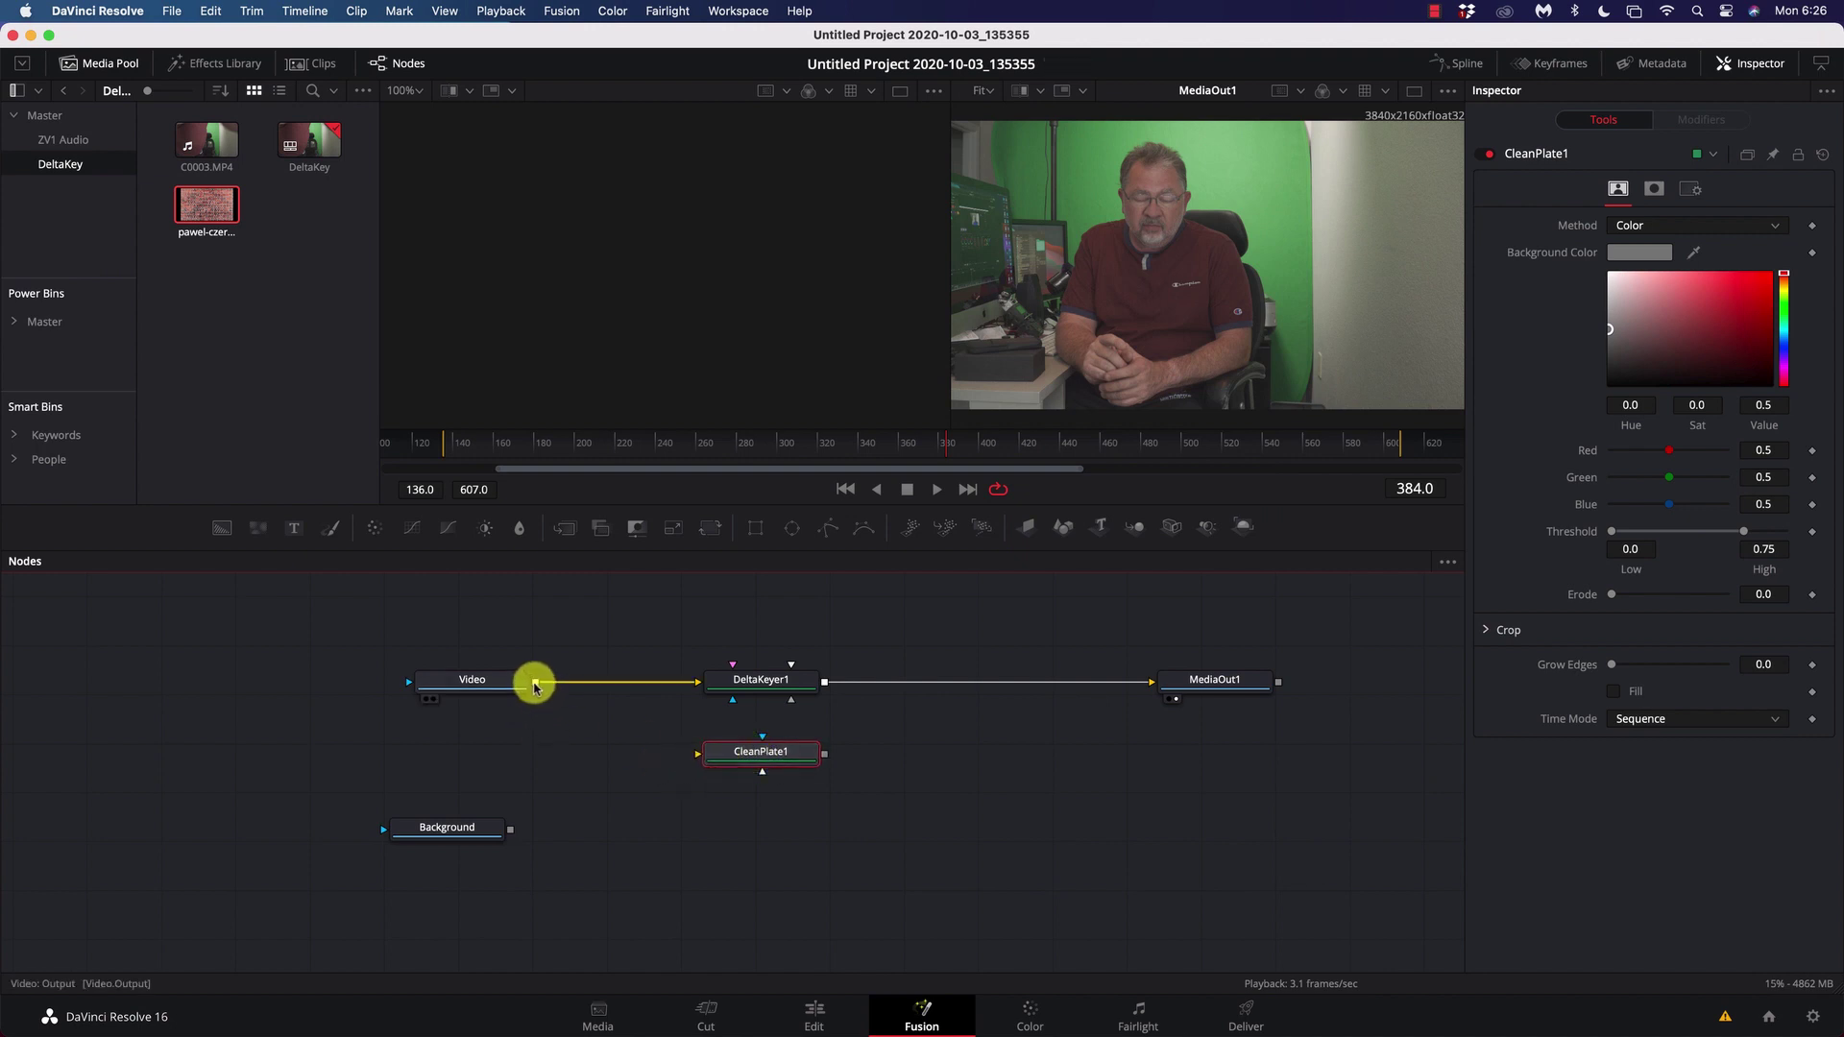
drag(535, 684, 699, 757)
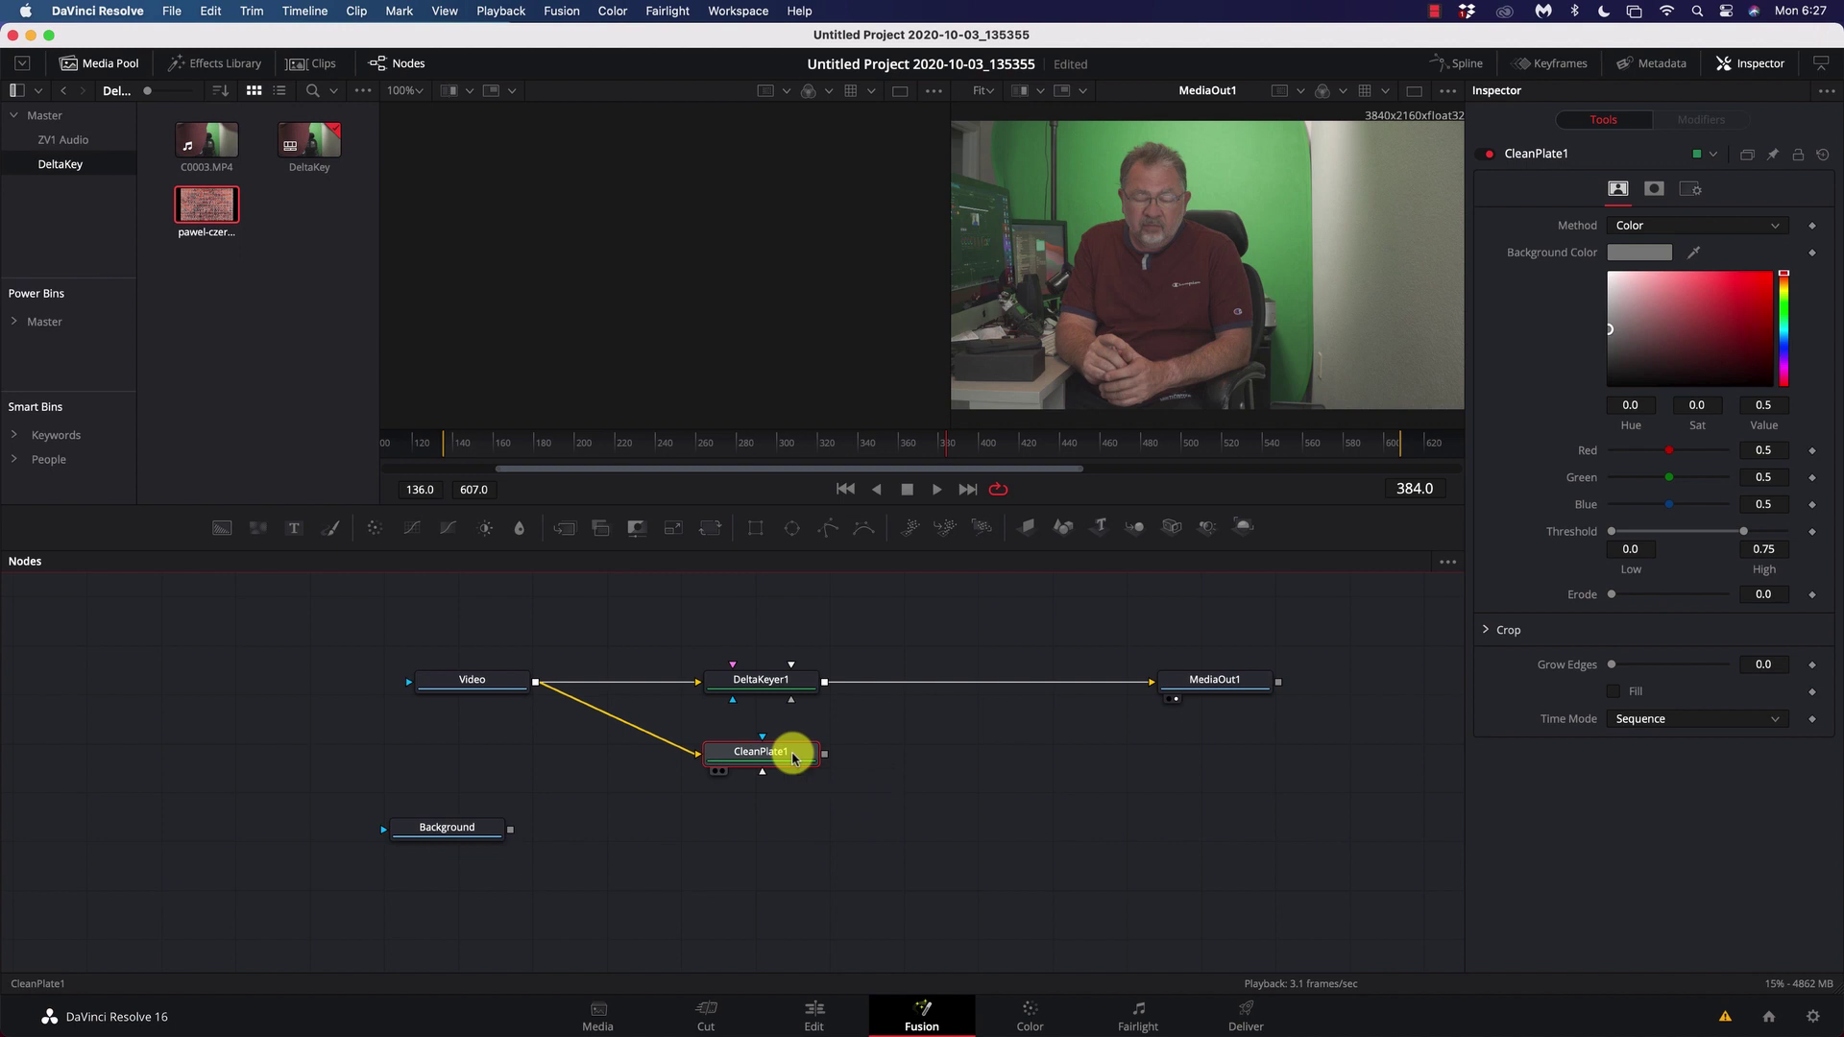
key(1)
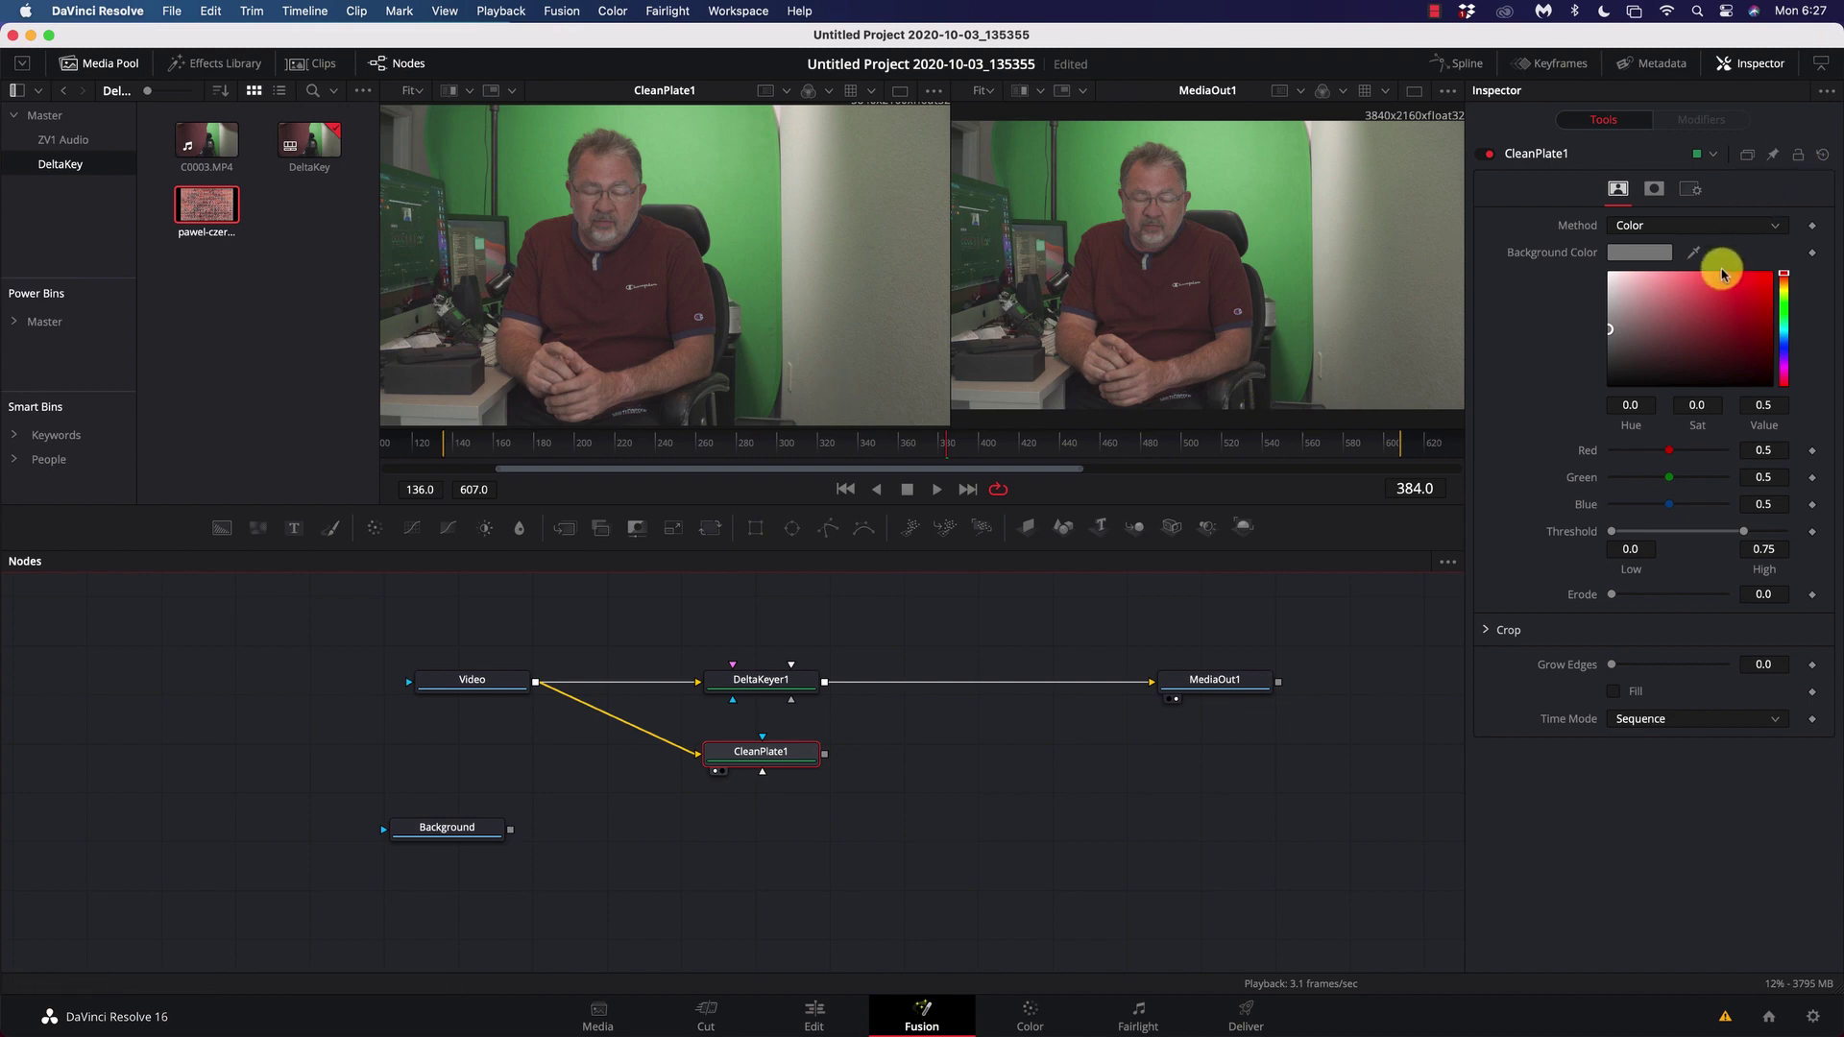
- Switch CleanPlate1's Method to Ranges and sample the green screen in the viewer
click(1686, 232)
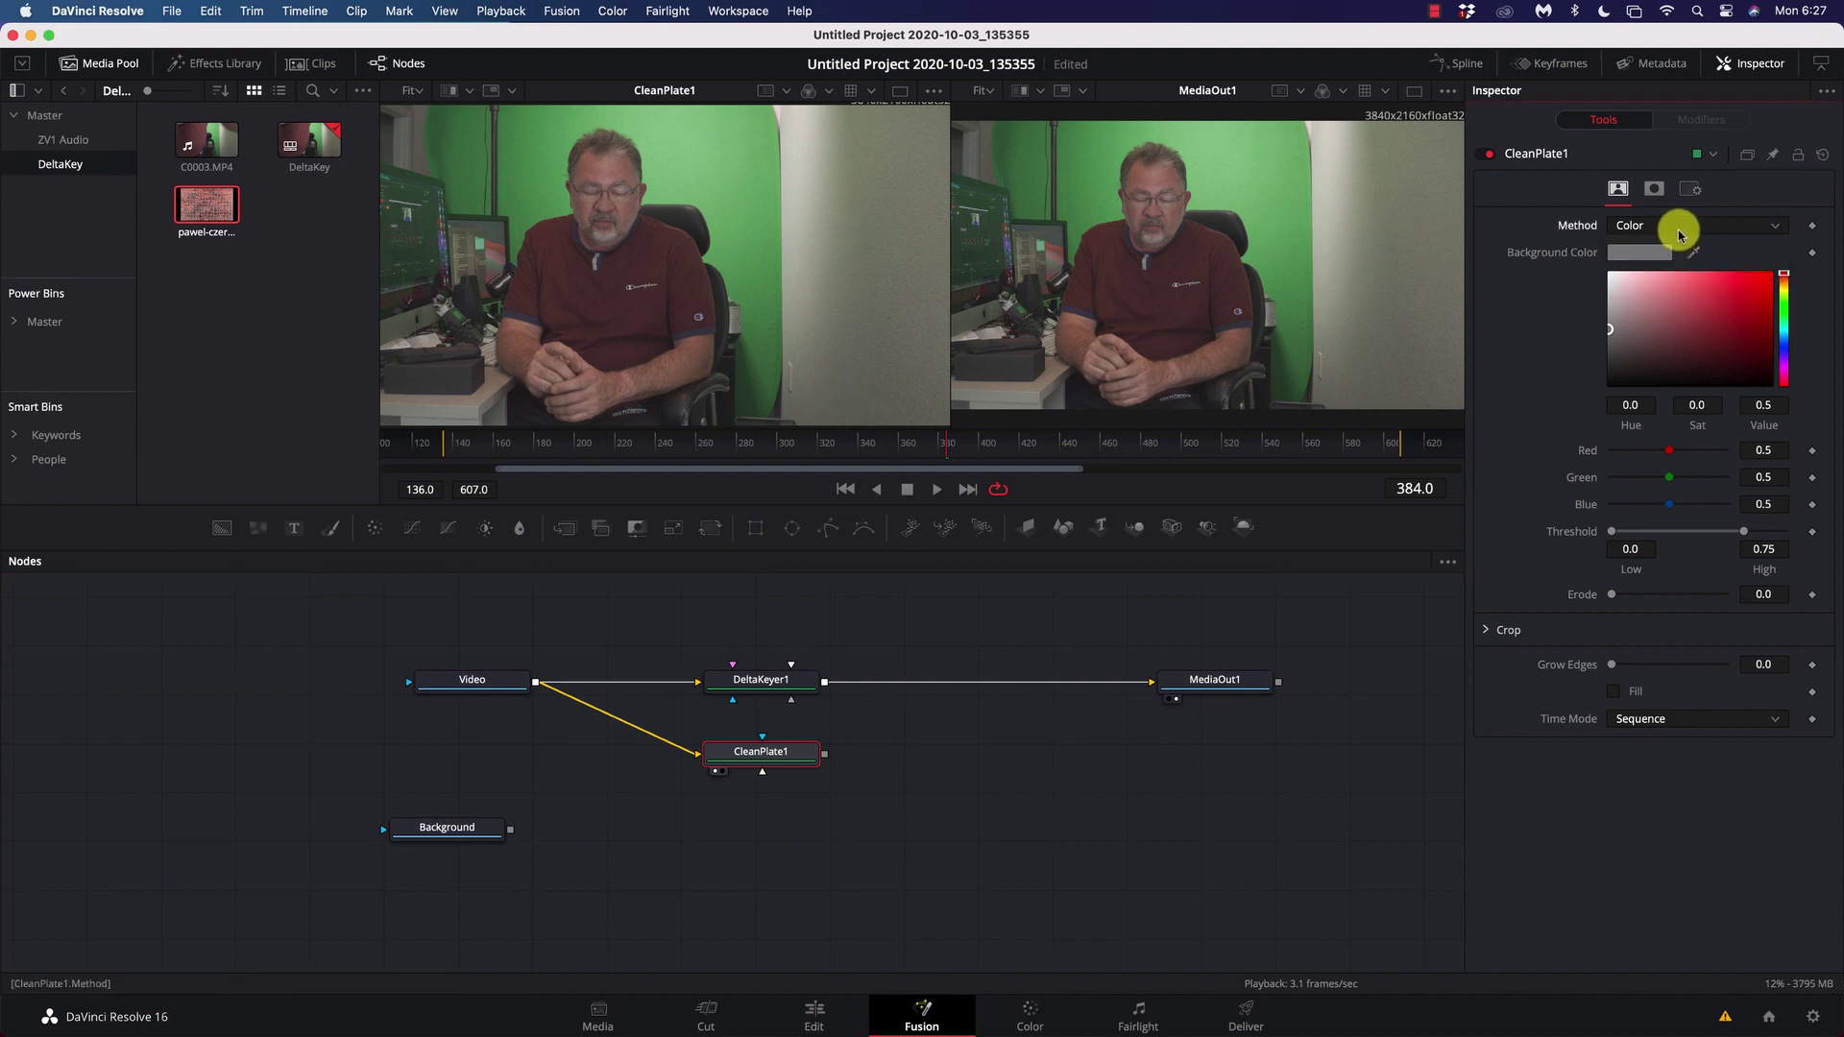
click(1680, 255)
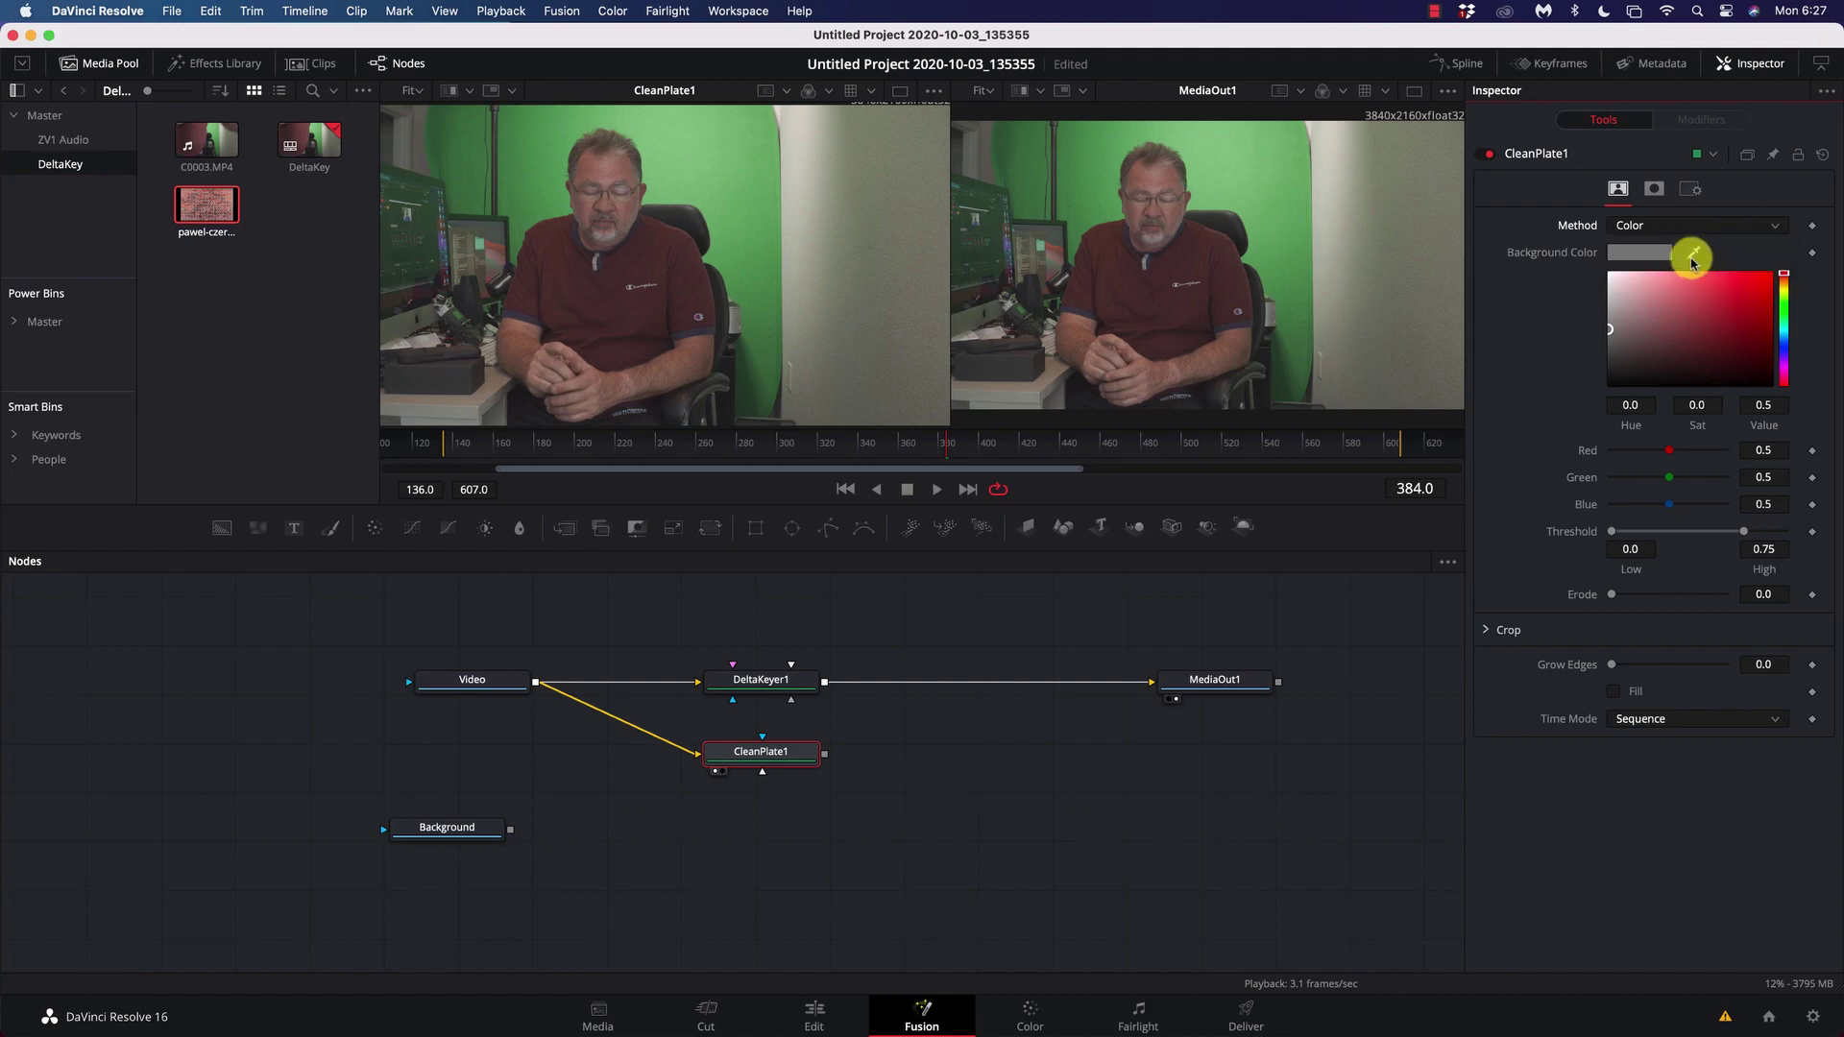
drag(1694, 256, 770, 269)
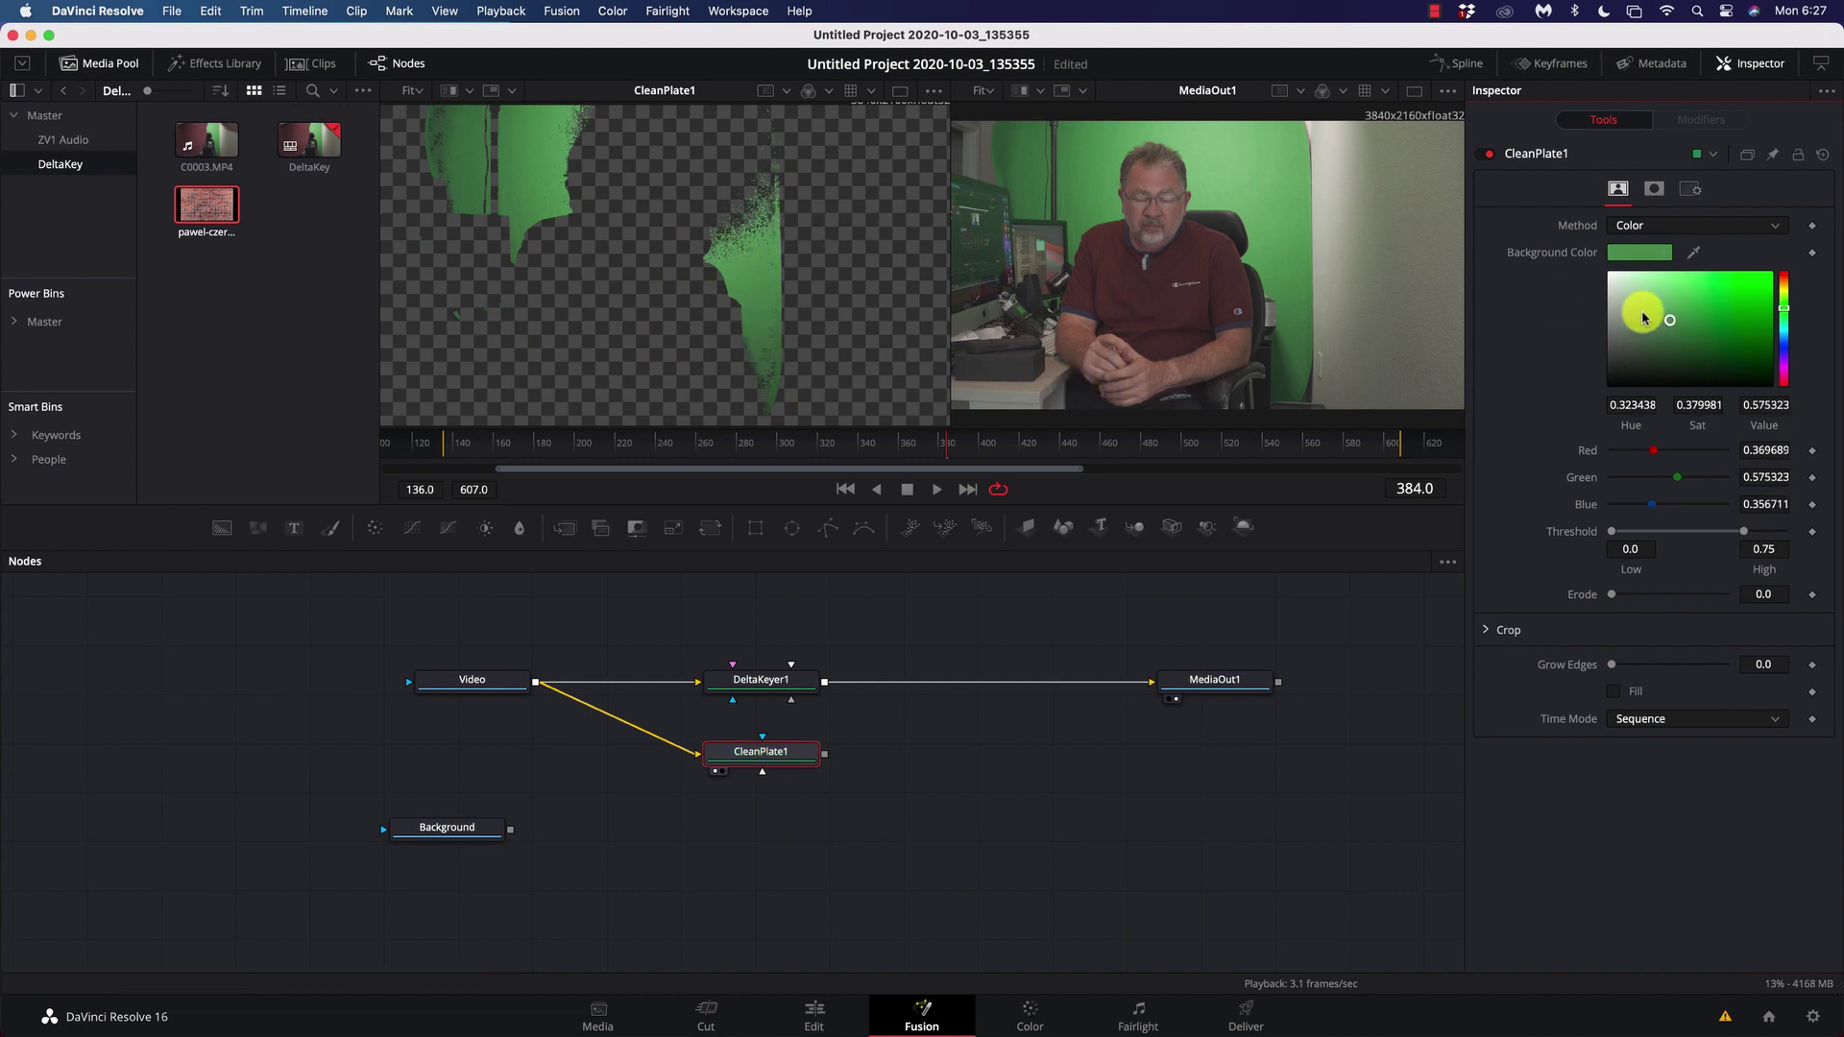
click(1692, 257)
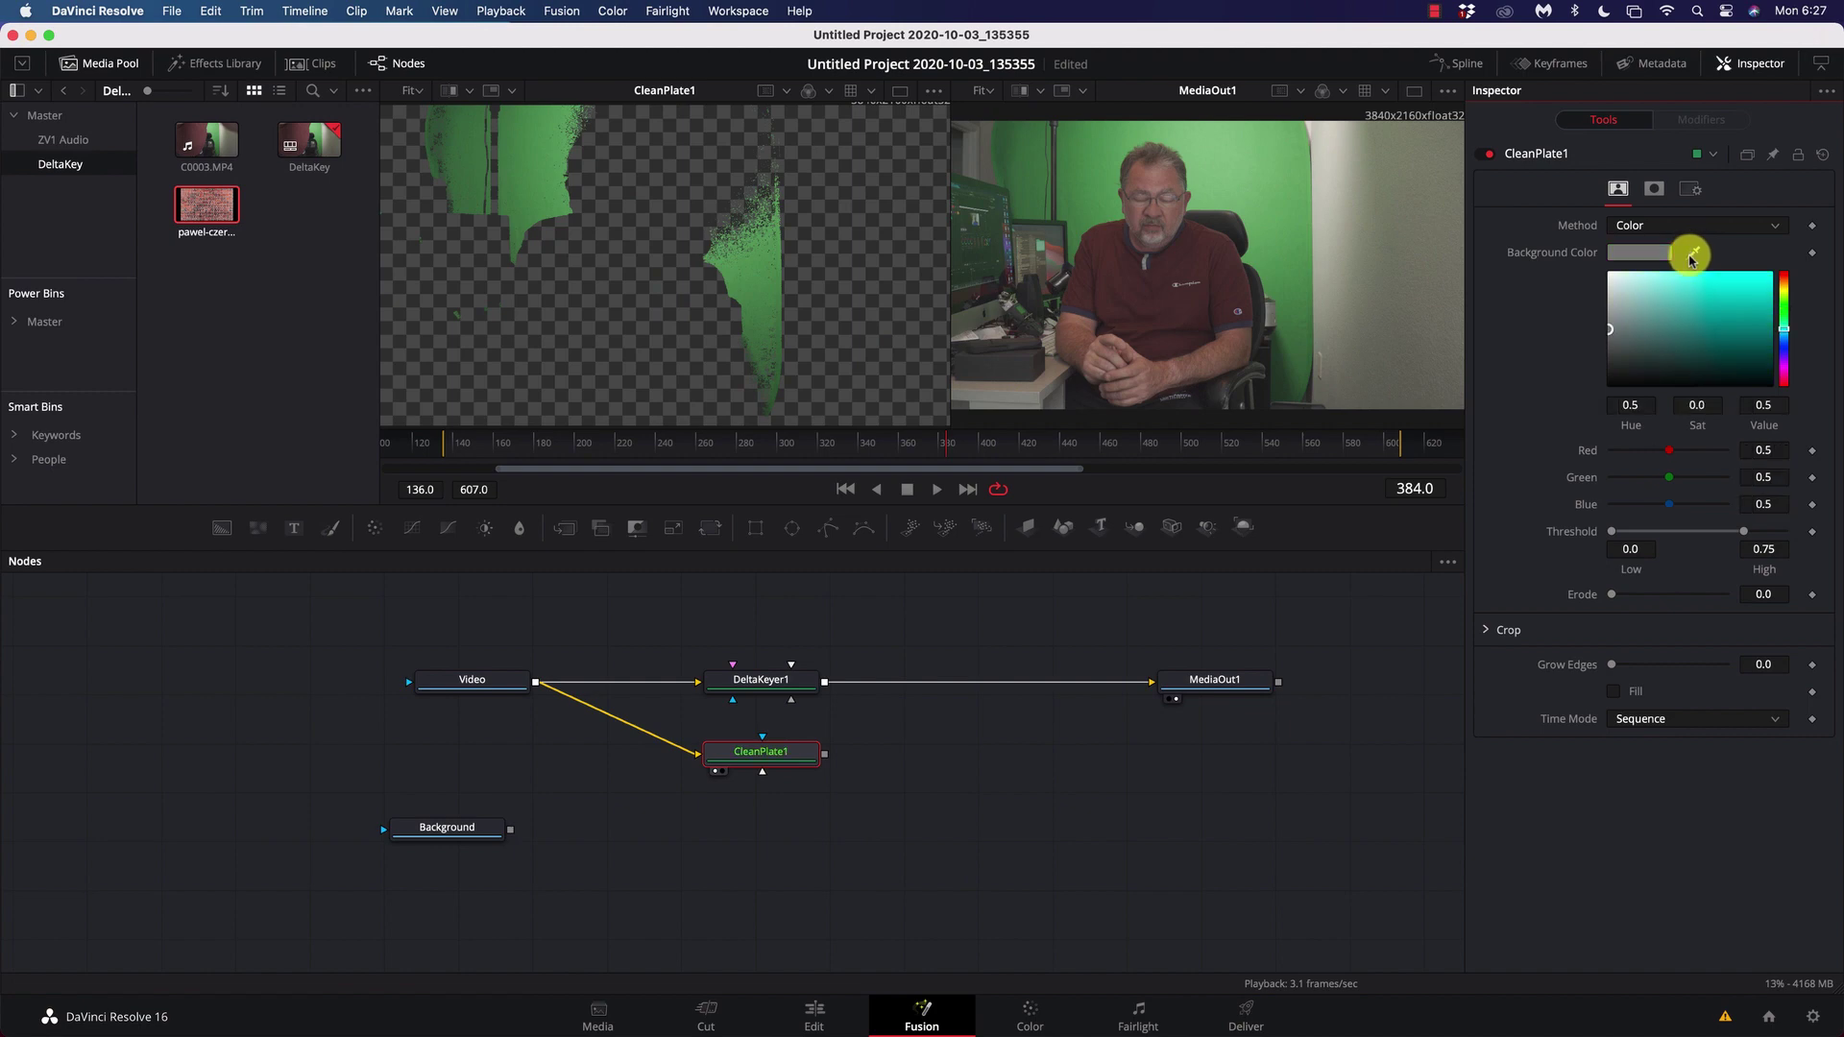
click(1676, 228)
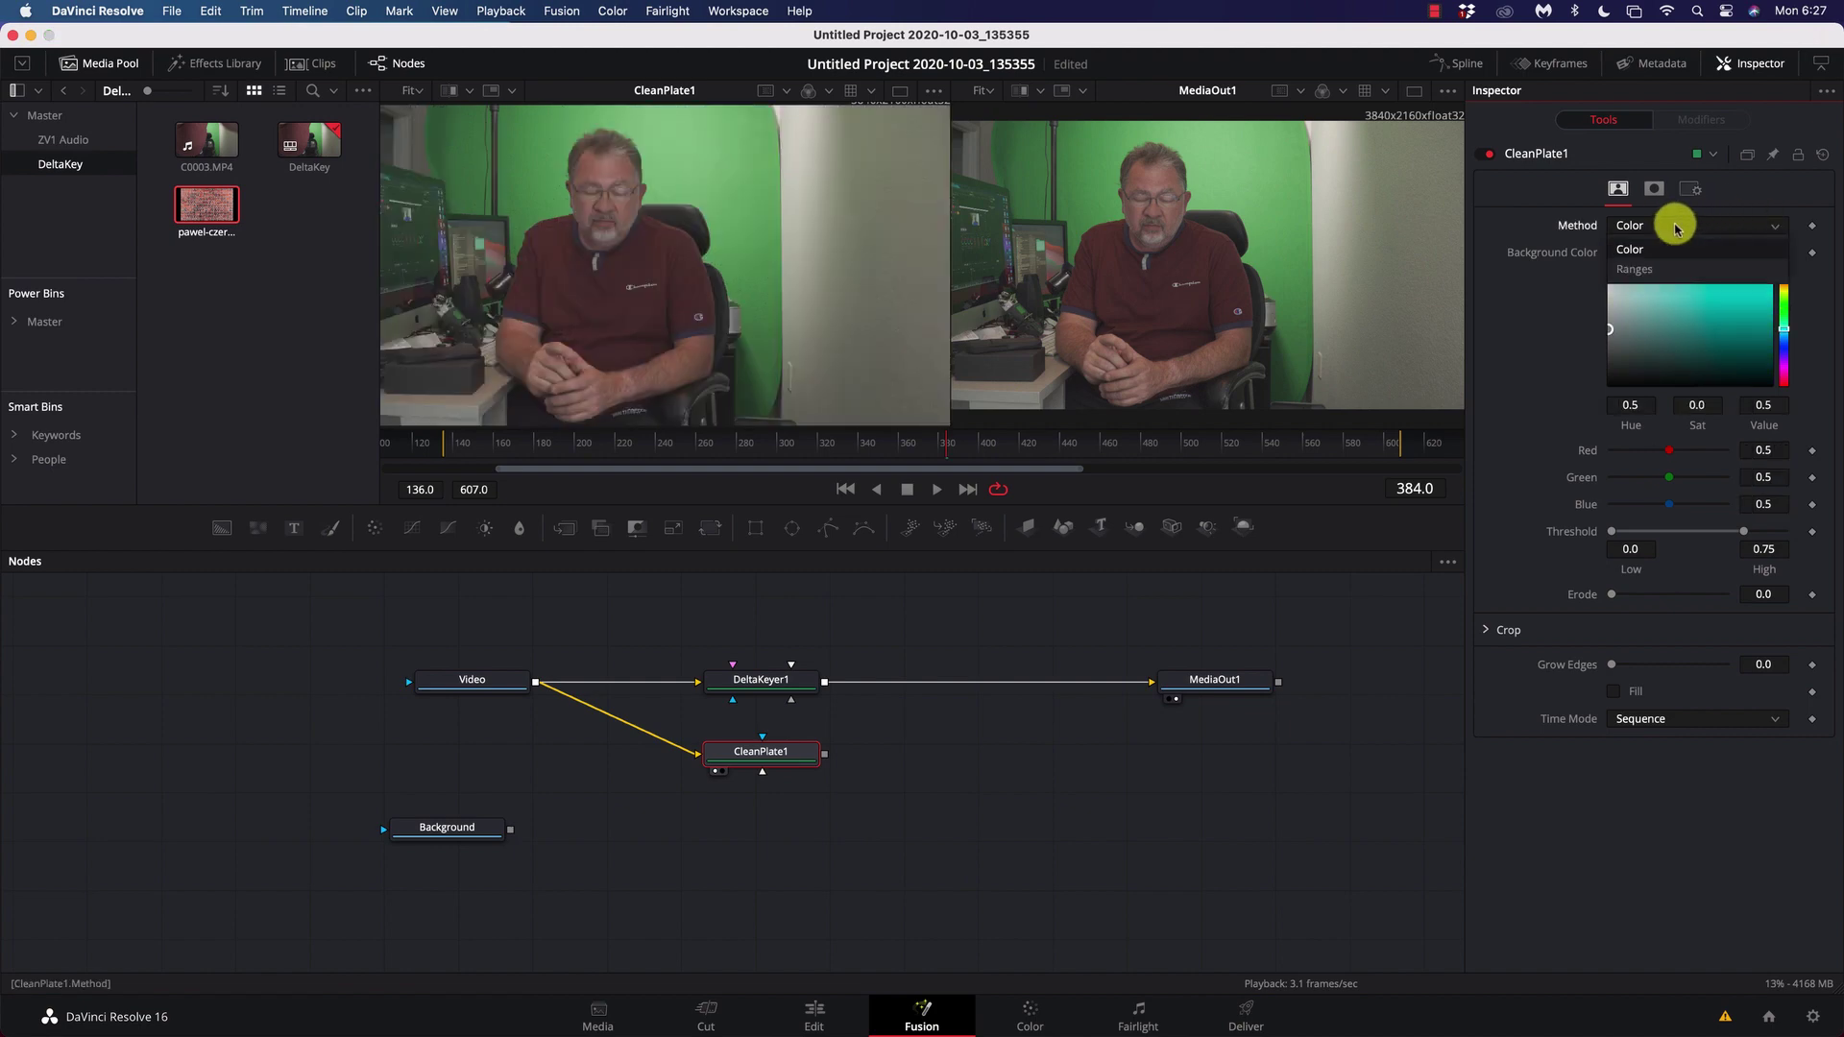
click(1636, 269)
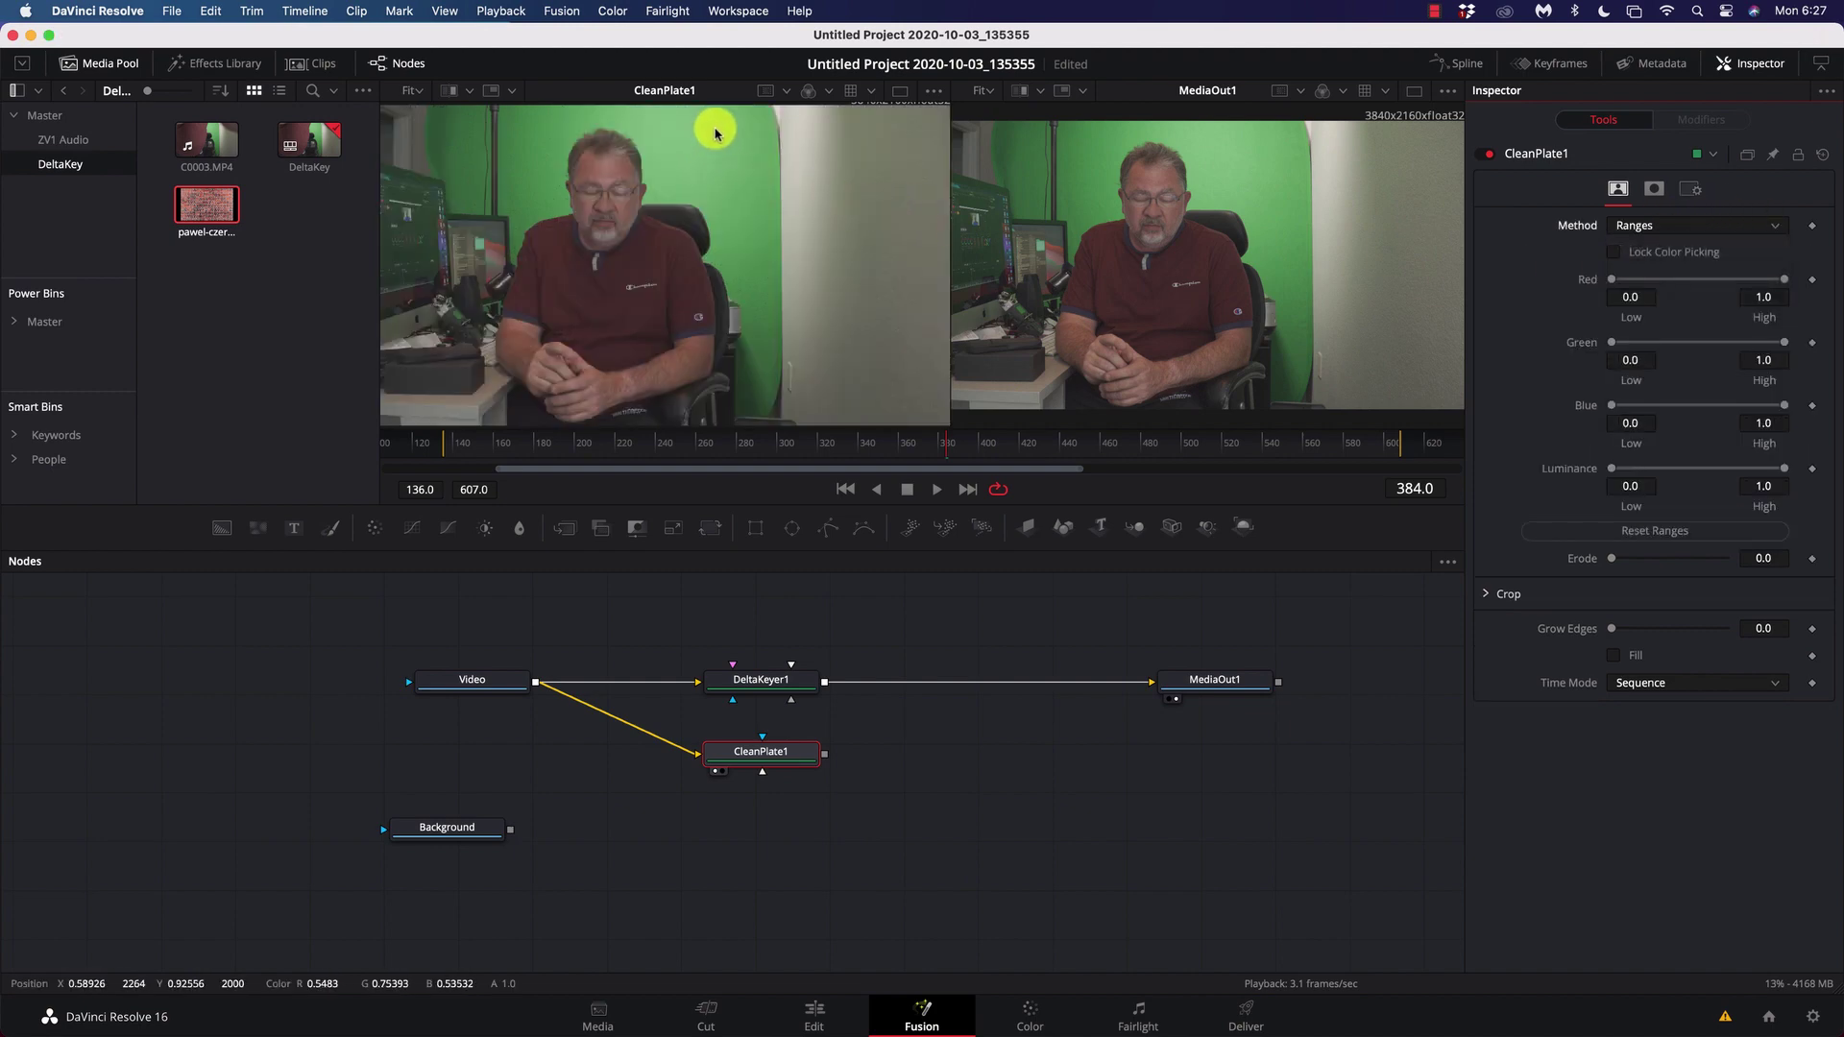
click(763, 266)
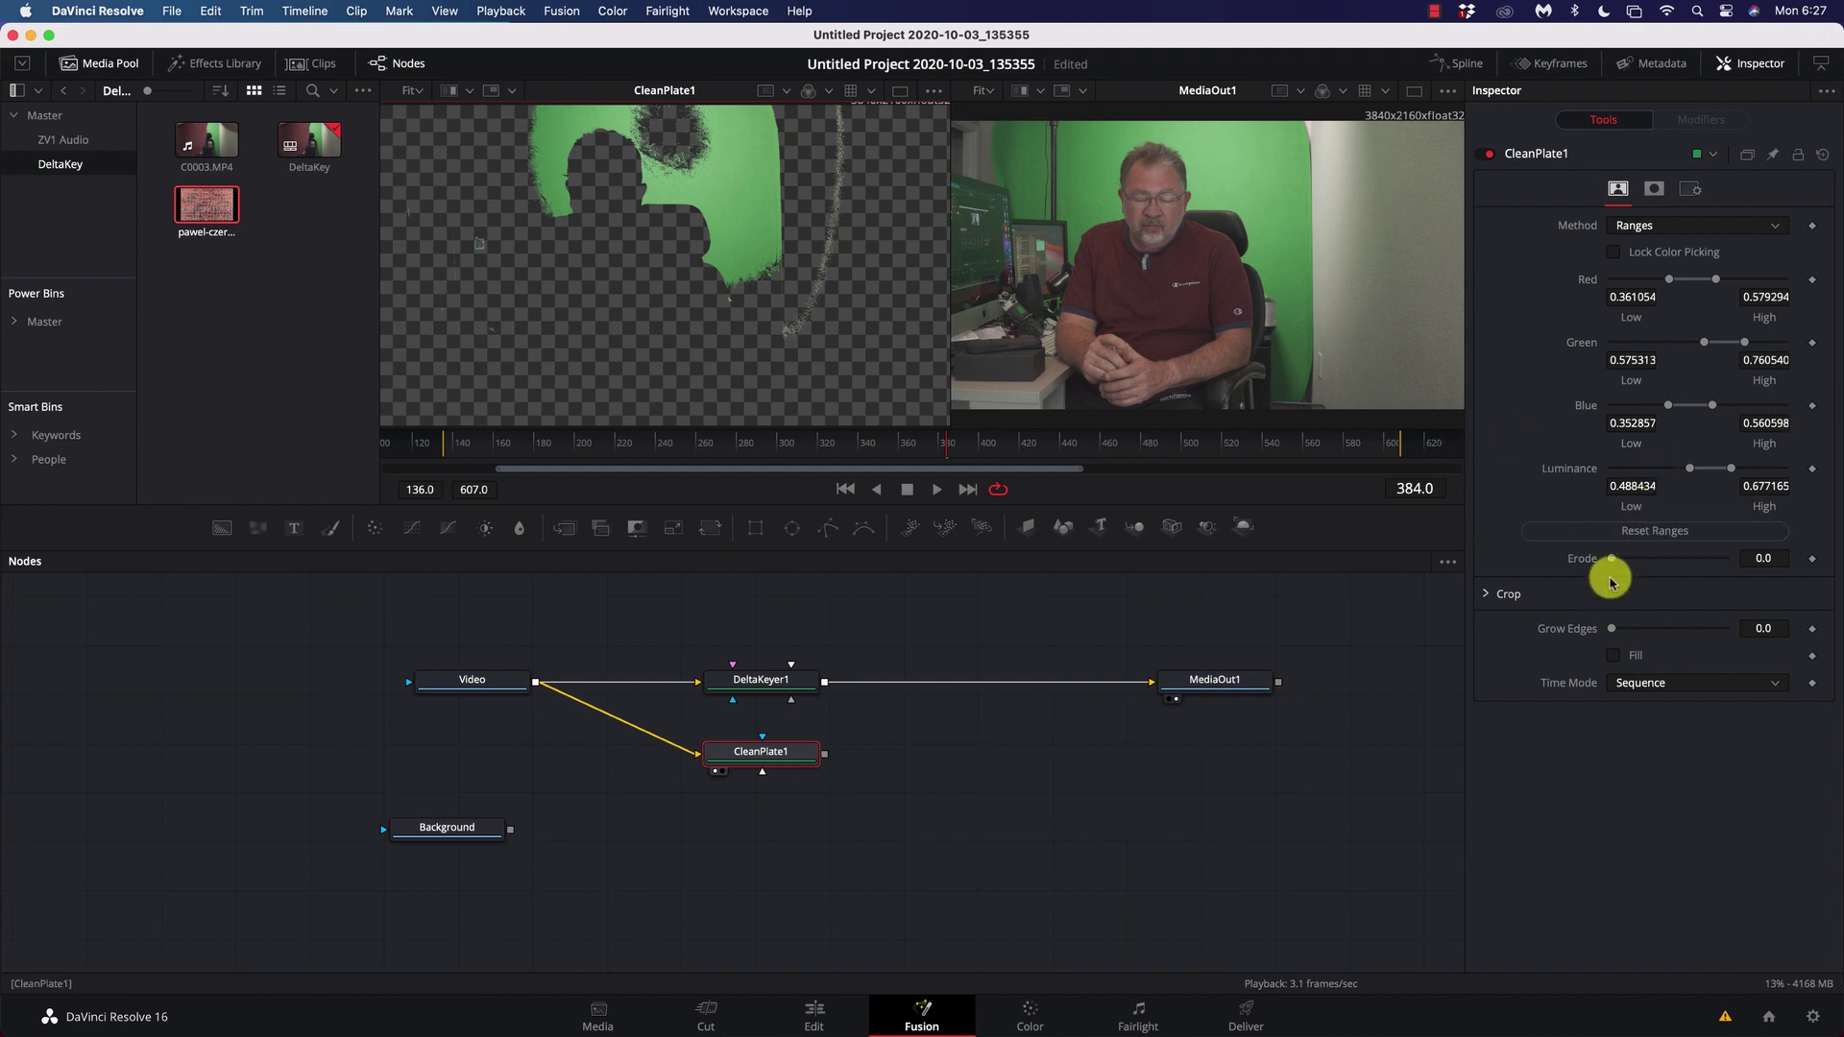
- Test Erode and Grow Edges, reset edge growth to 0, and enable Fill
mouse_move(1613, 560)
mouse_down()
mouse_move(1506, 560)
mouse_move(1612, 562)
mouse_up()
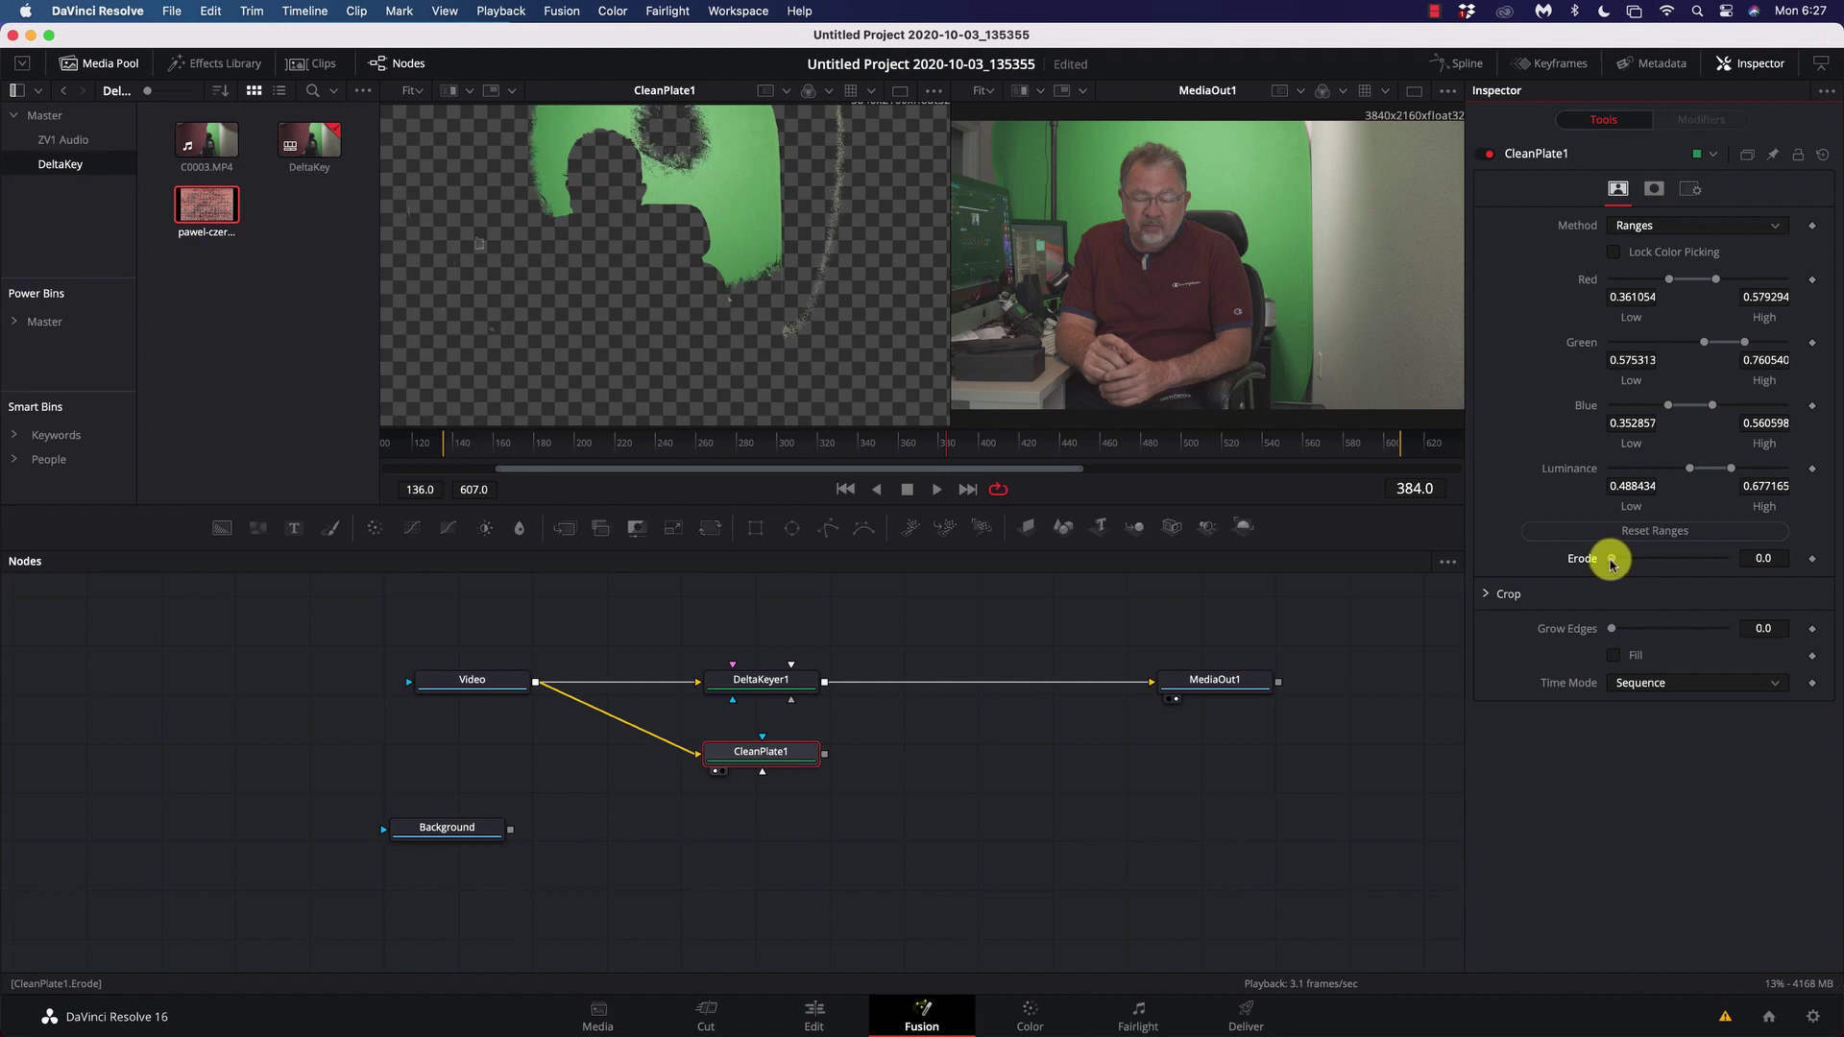
drag(1613, 562, 1613, 562)
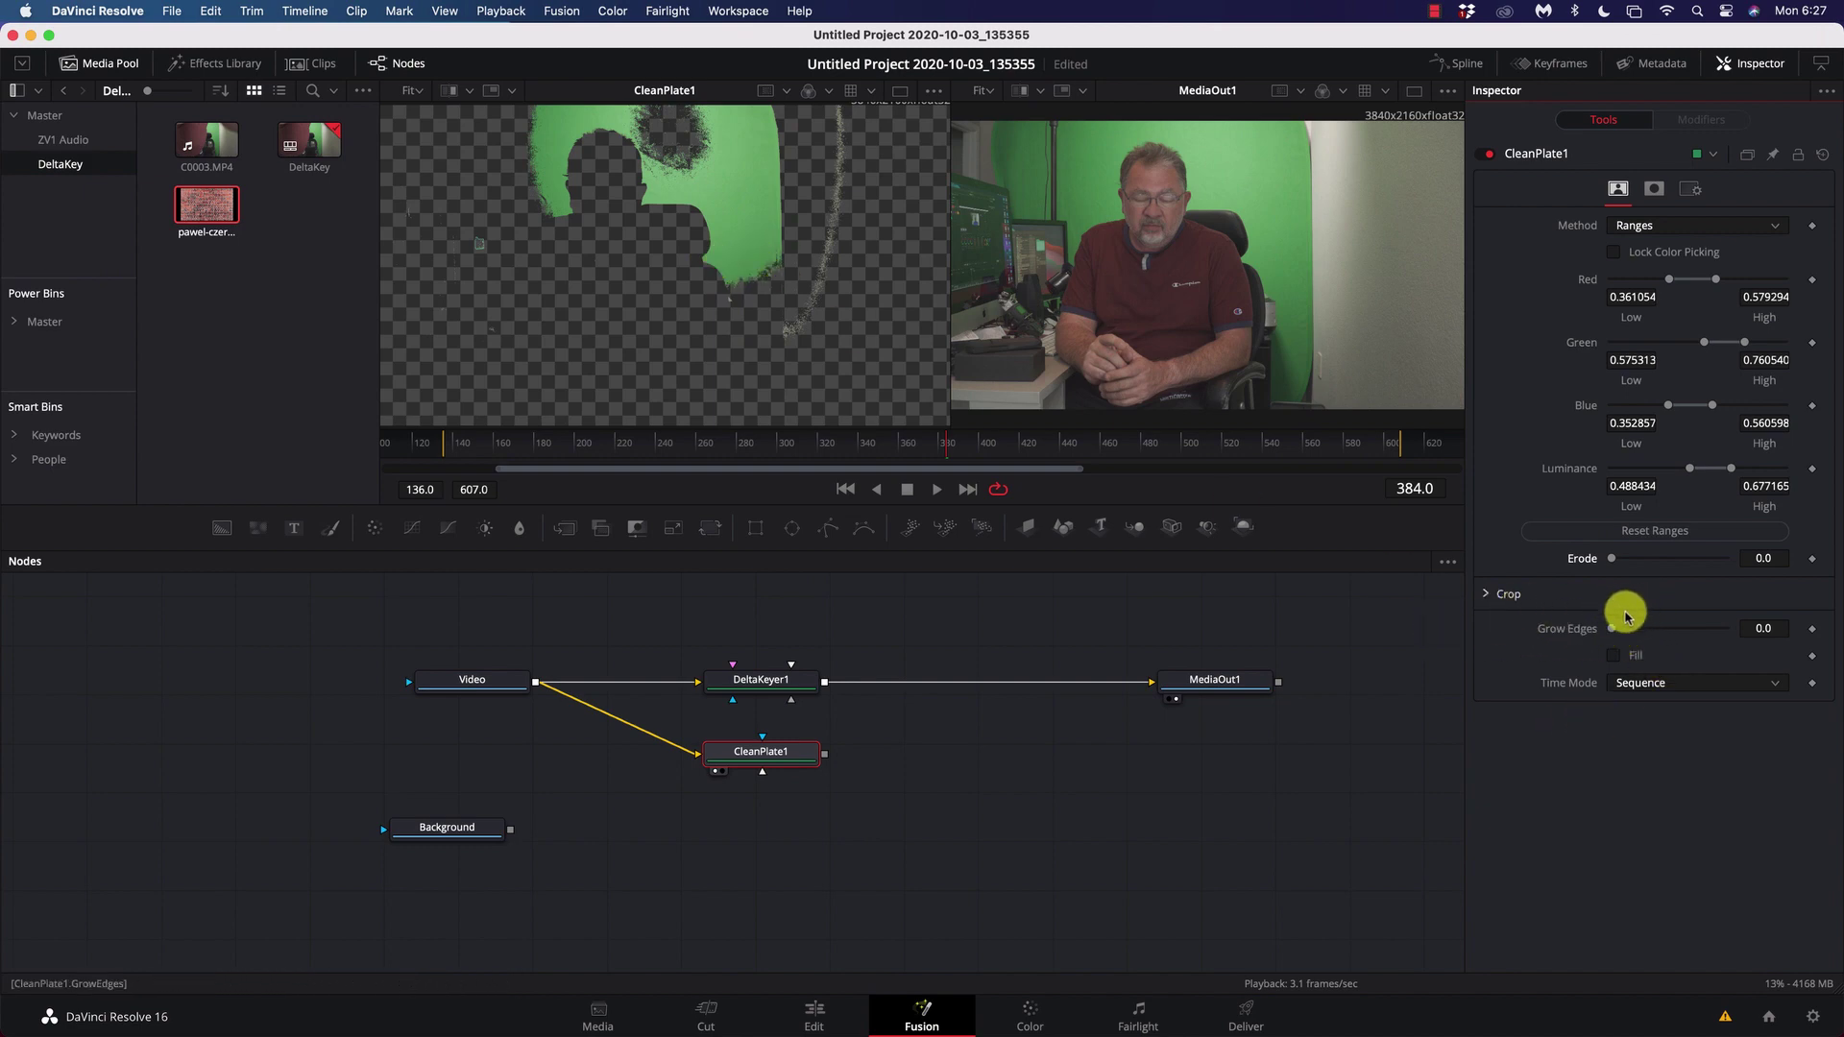
mouse_move(1616, 630)
mouse_down()
mouse_move(1738, 634)
mouse_move(1610, 643)
mouse_up()
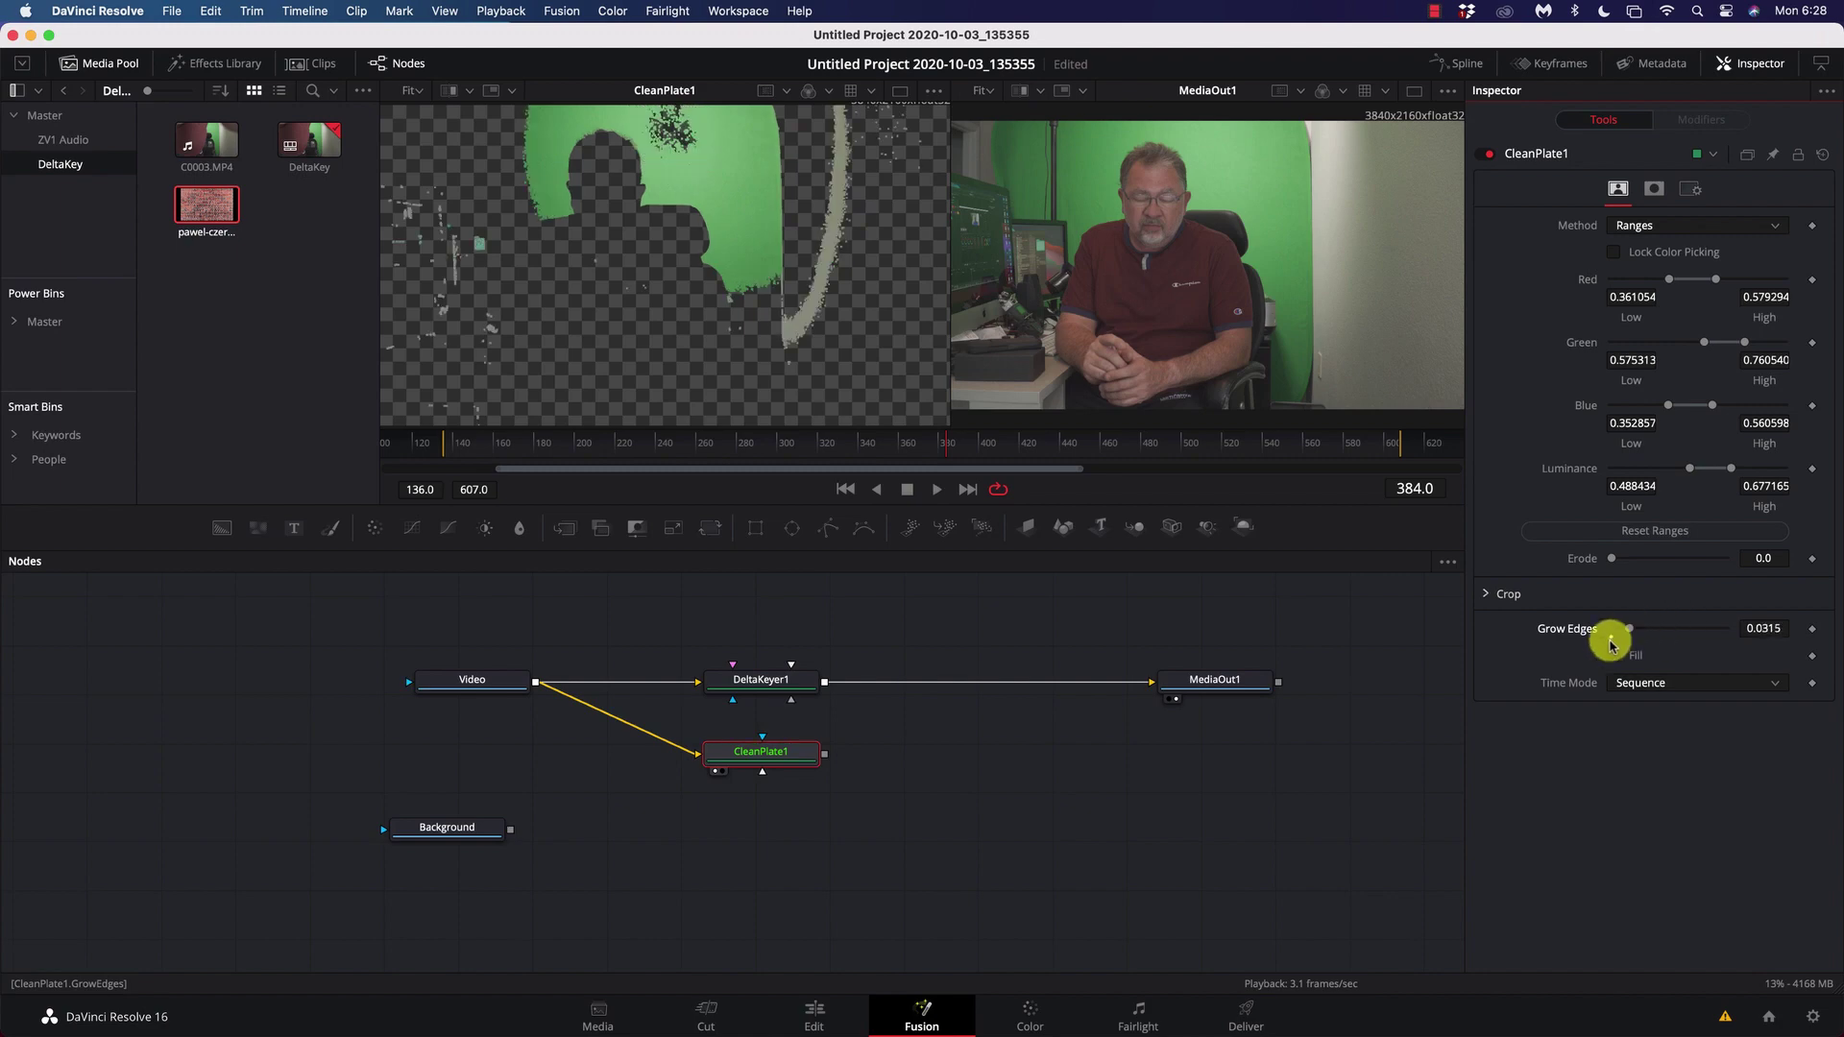
click(1611, 640)
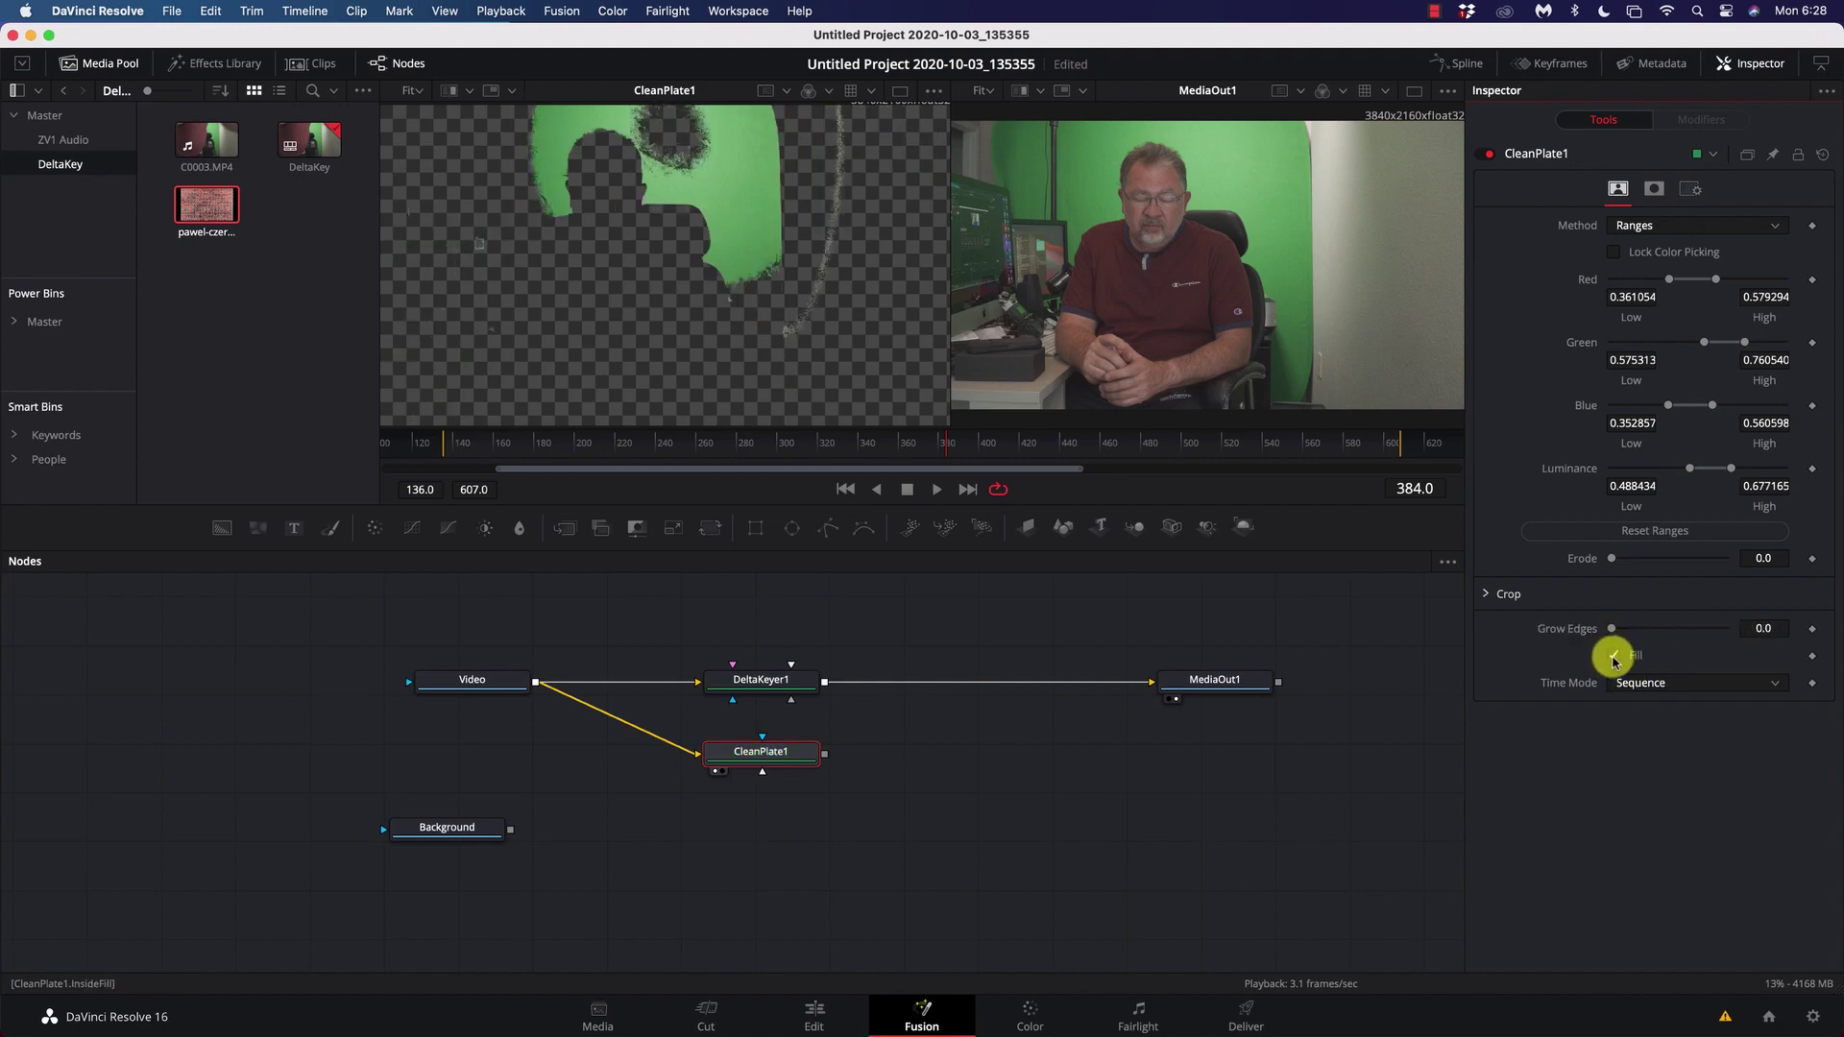
click(1612, 659)
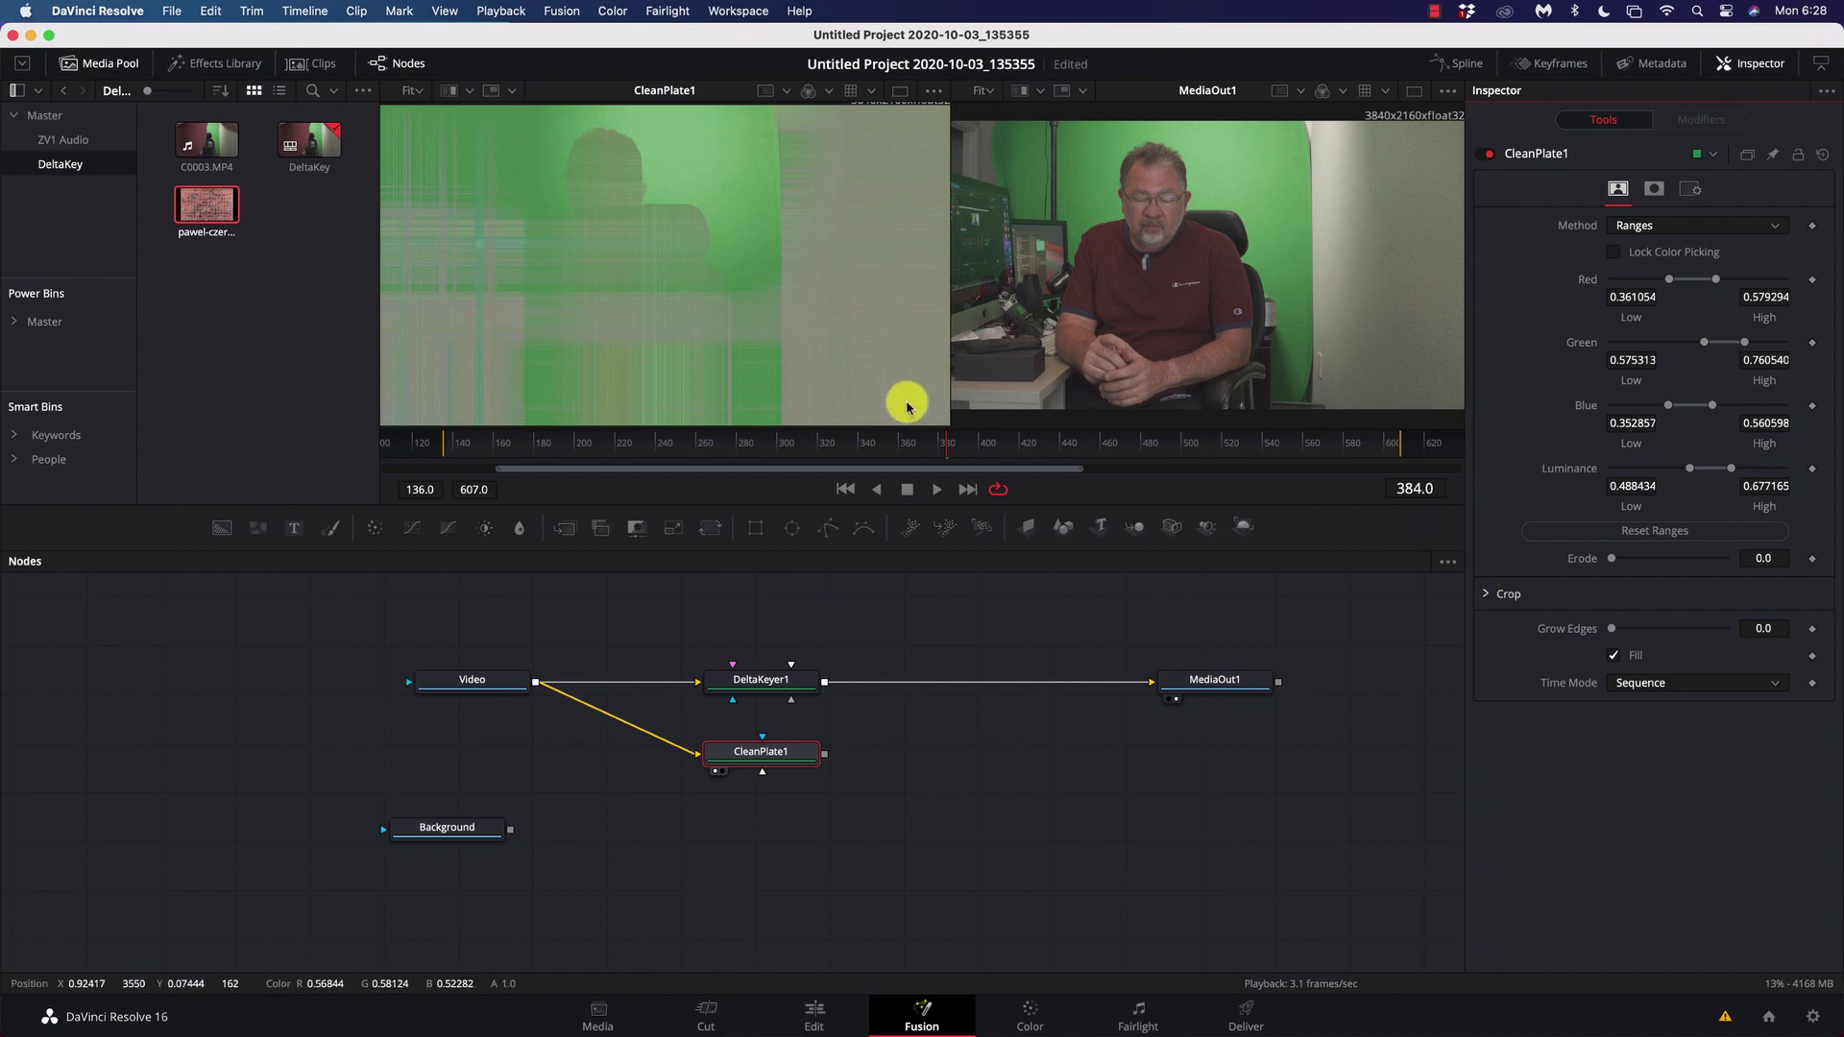
click(1682, 232)
- Set CleanPlate1 to Color with a sampled green Background Color (R 0.372, G 0.587, B 0.366)
click(1675, 241)
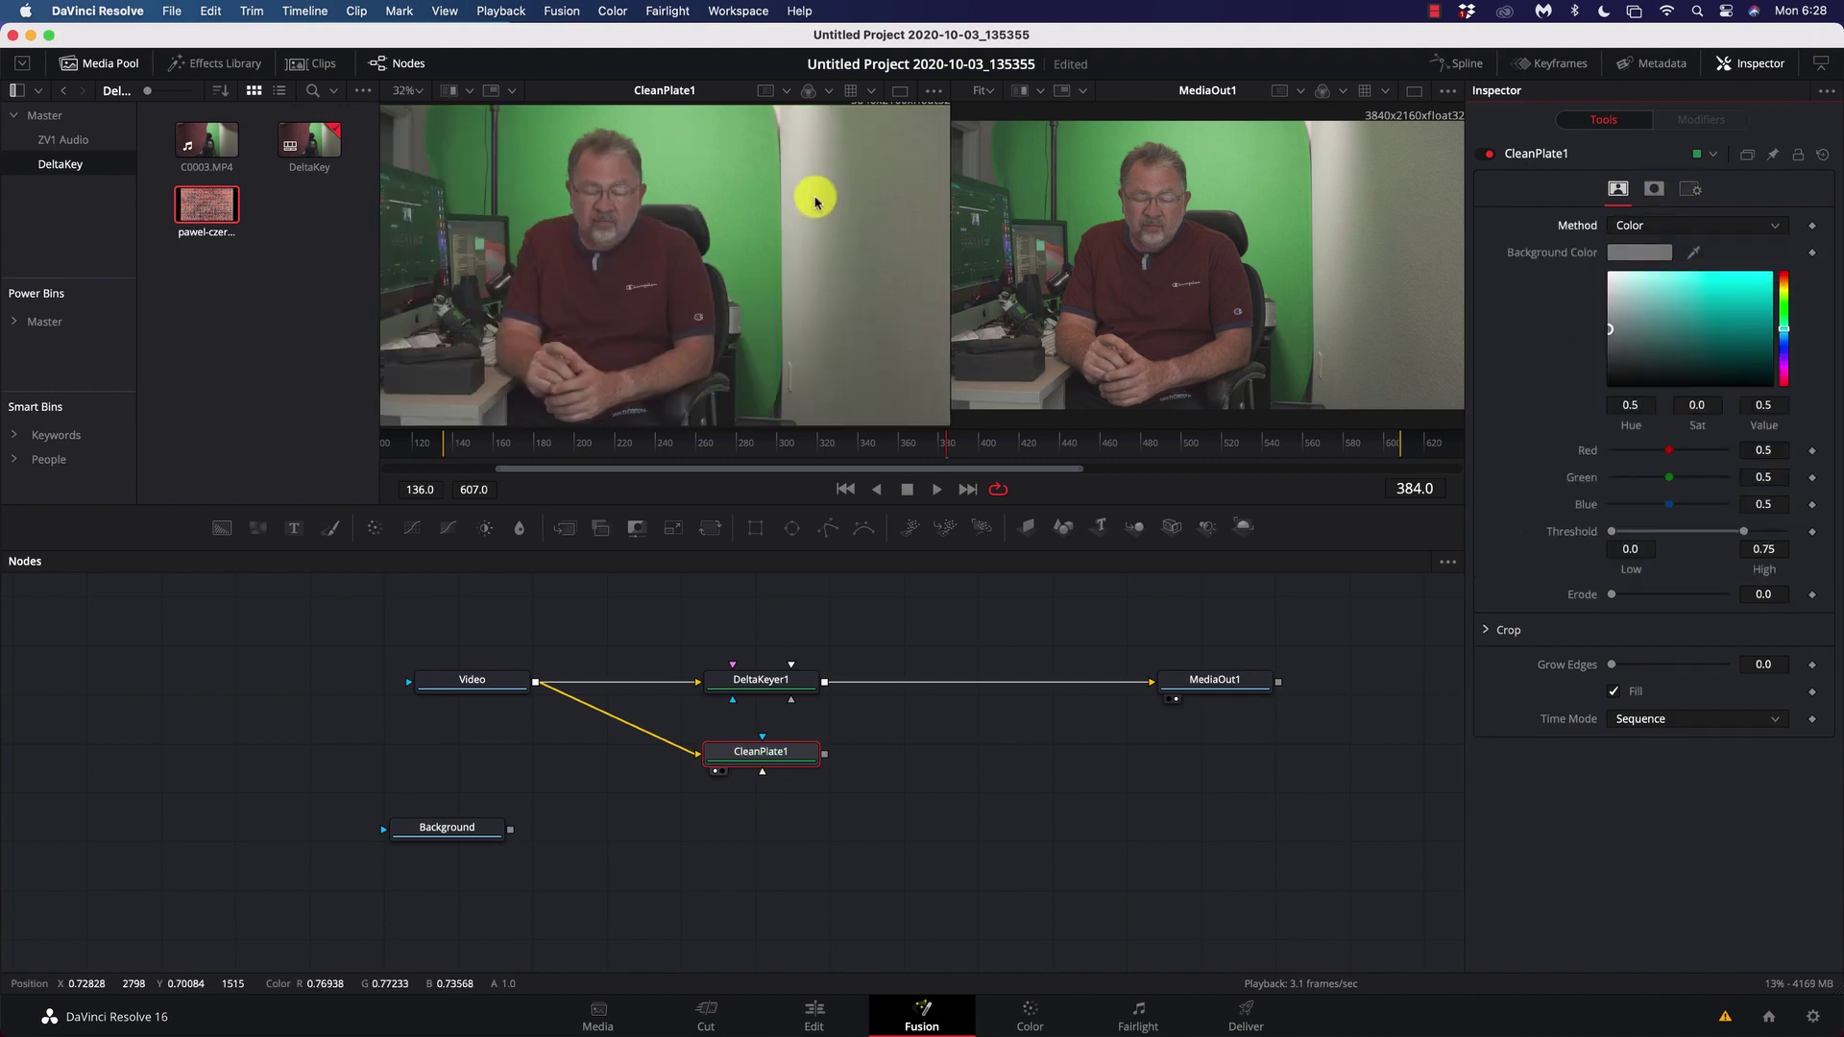
drag(1693, 251, 543, 144)
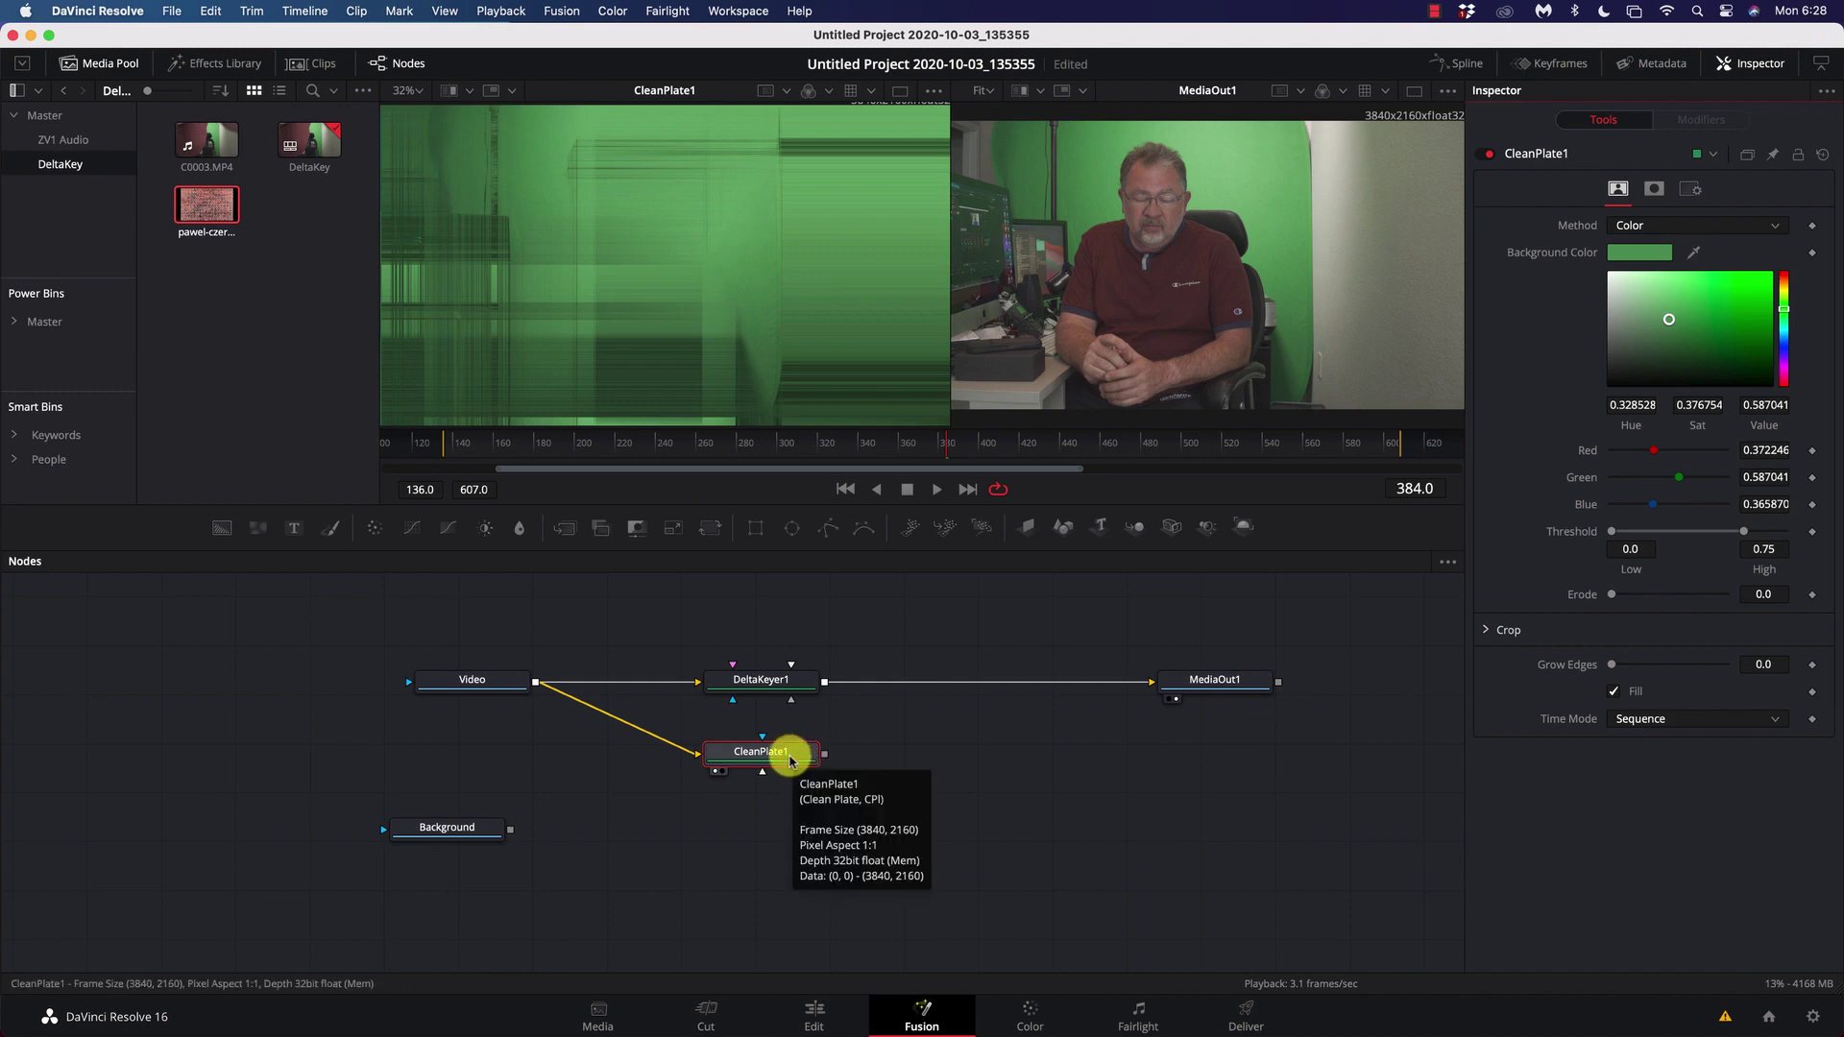
click(791, 760)
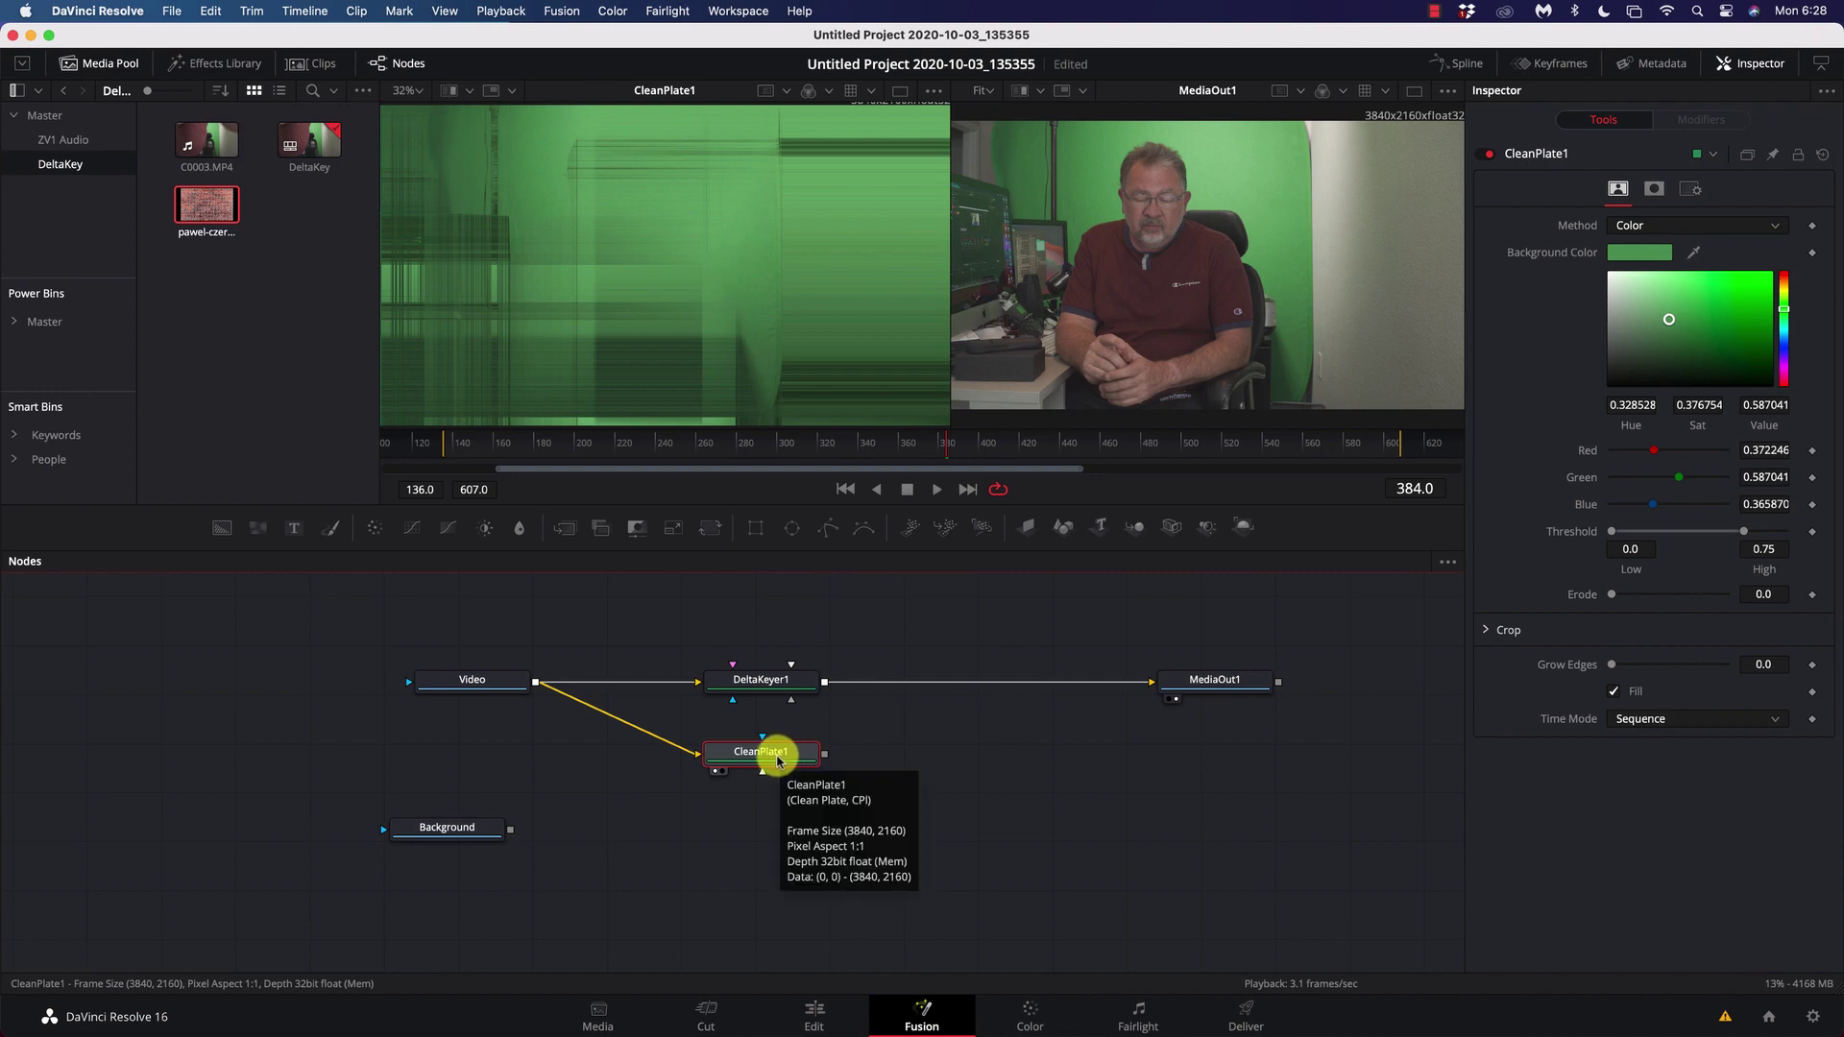
- Add a Blur node after CleanPlate1 using the Gaussian filter at Blur Size 100
key(shift+space)
text(clean)
key(BackSpace)
key(BackSpace)
key(BackSpace)
key(BackSpace)
key(BackSpace)
text(blur)
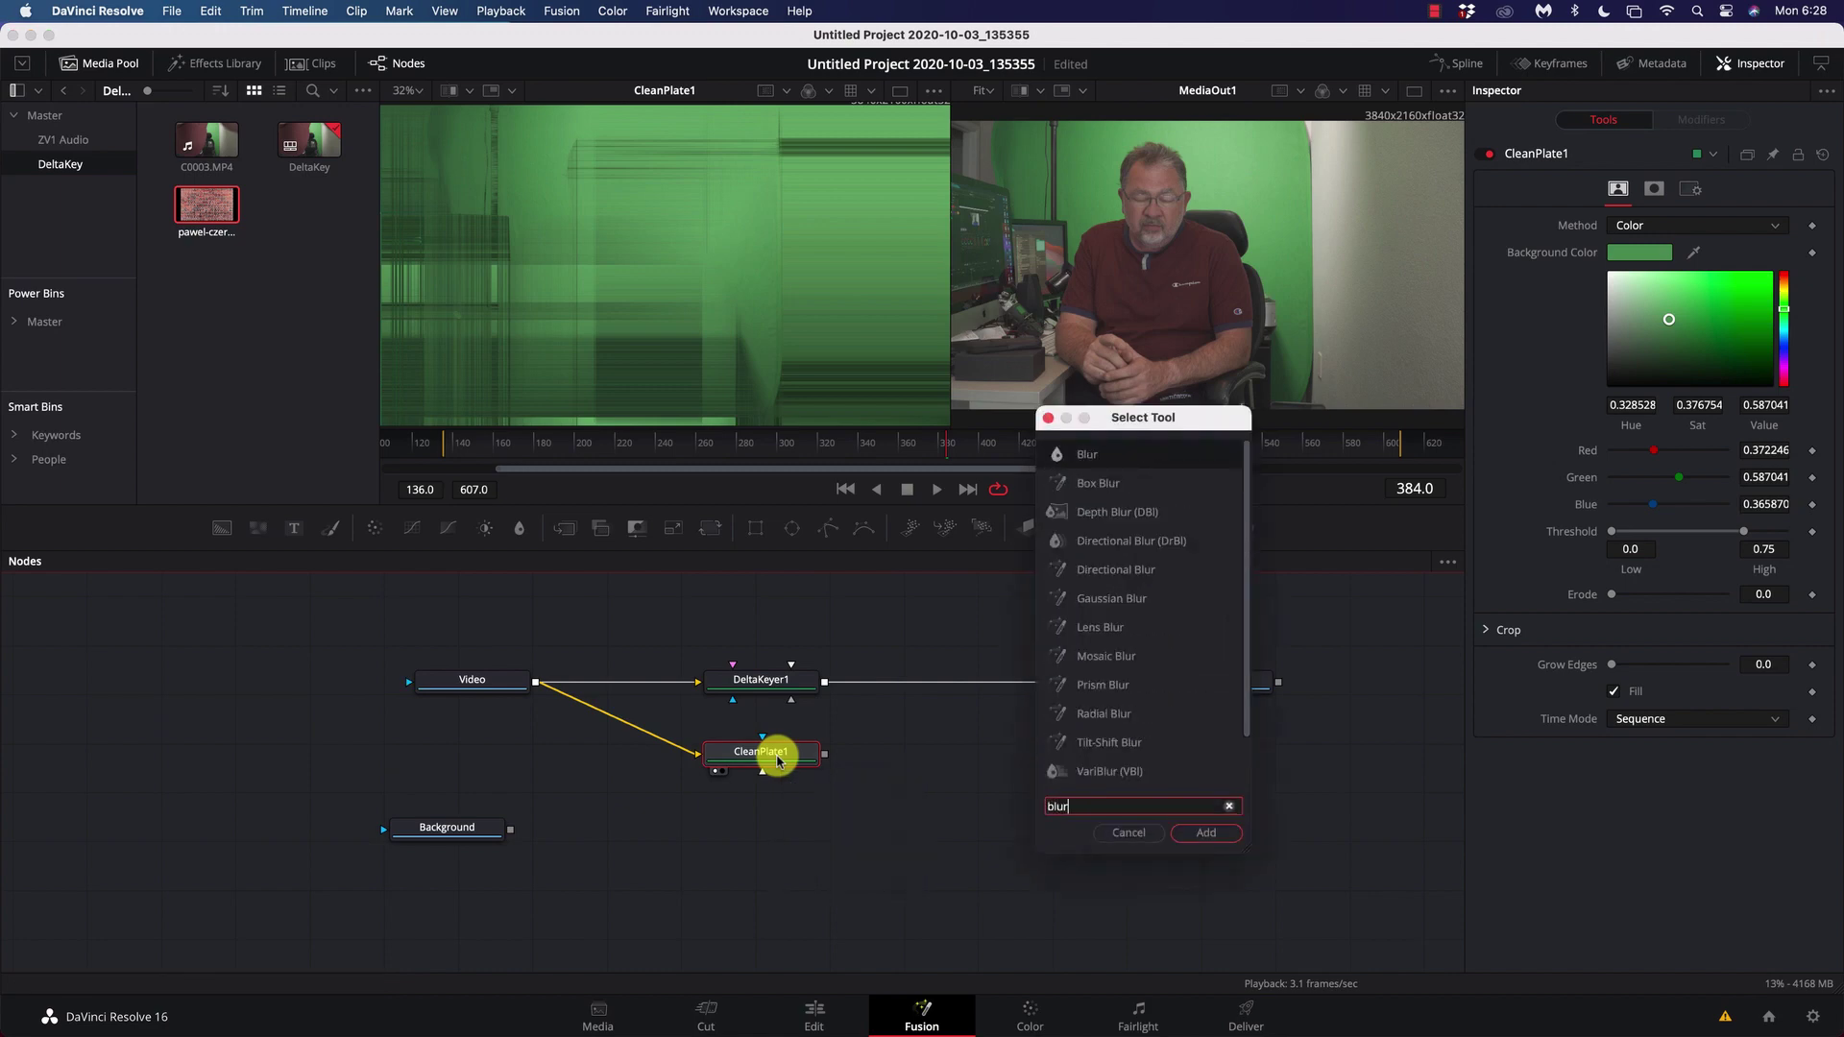
key(Return)
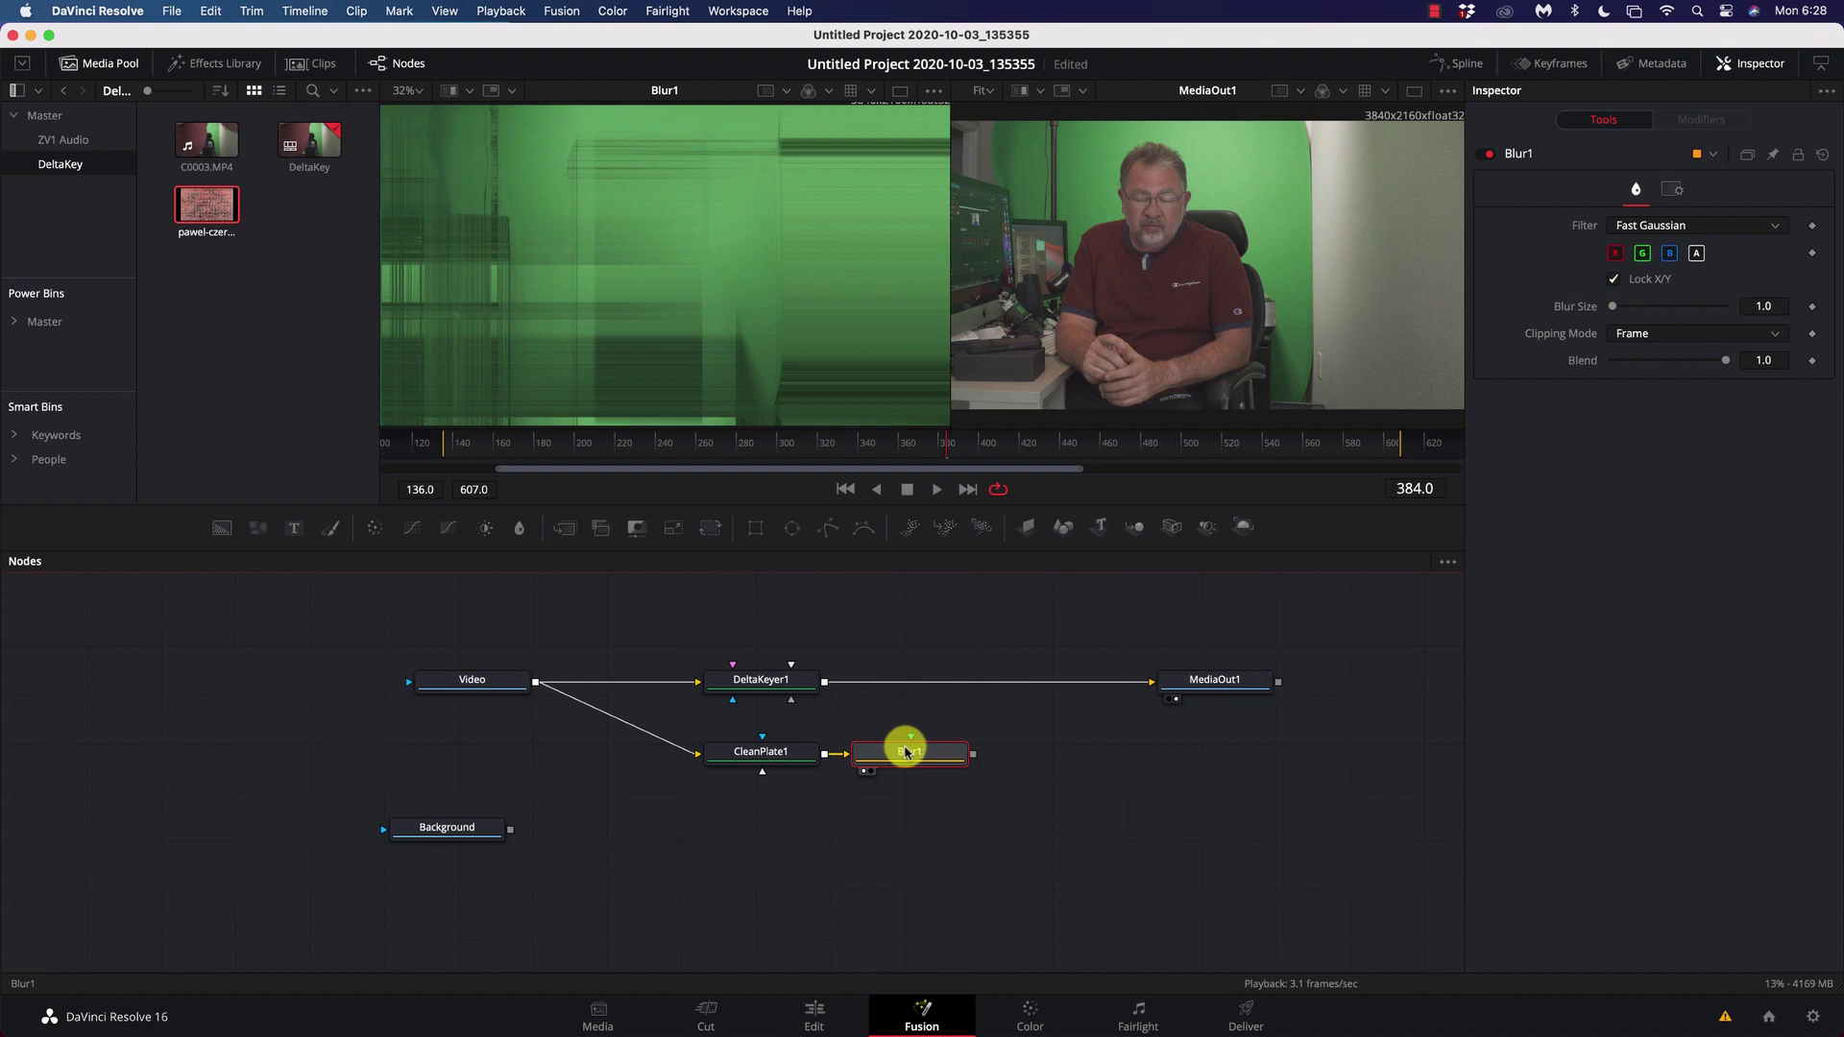
click(1667, 229)
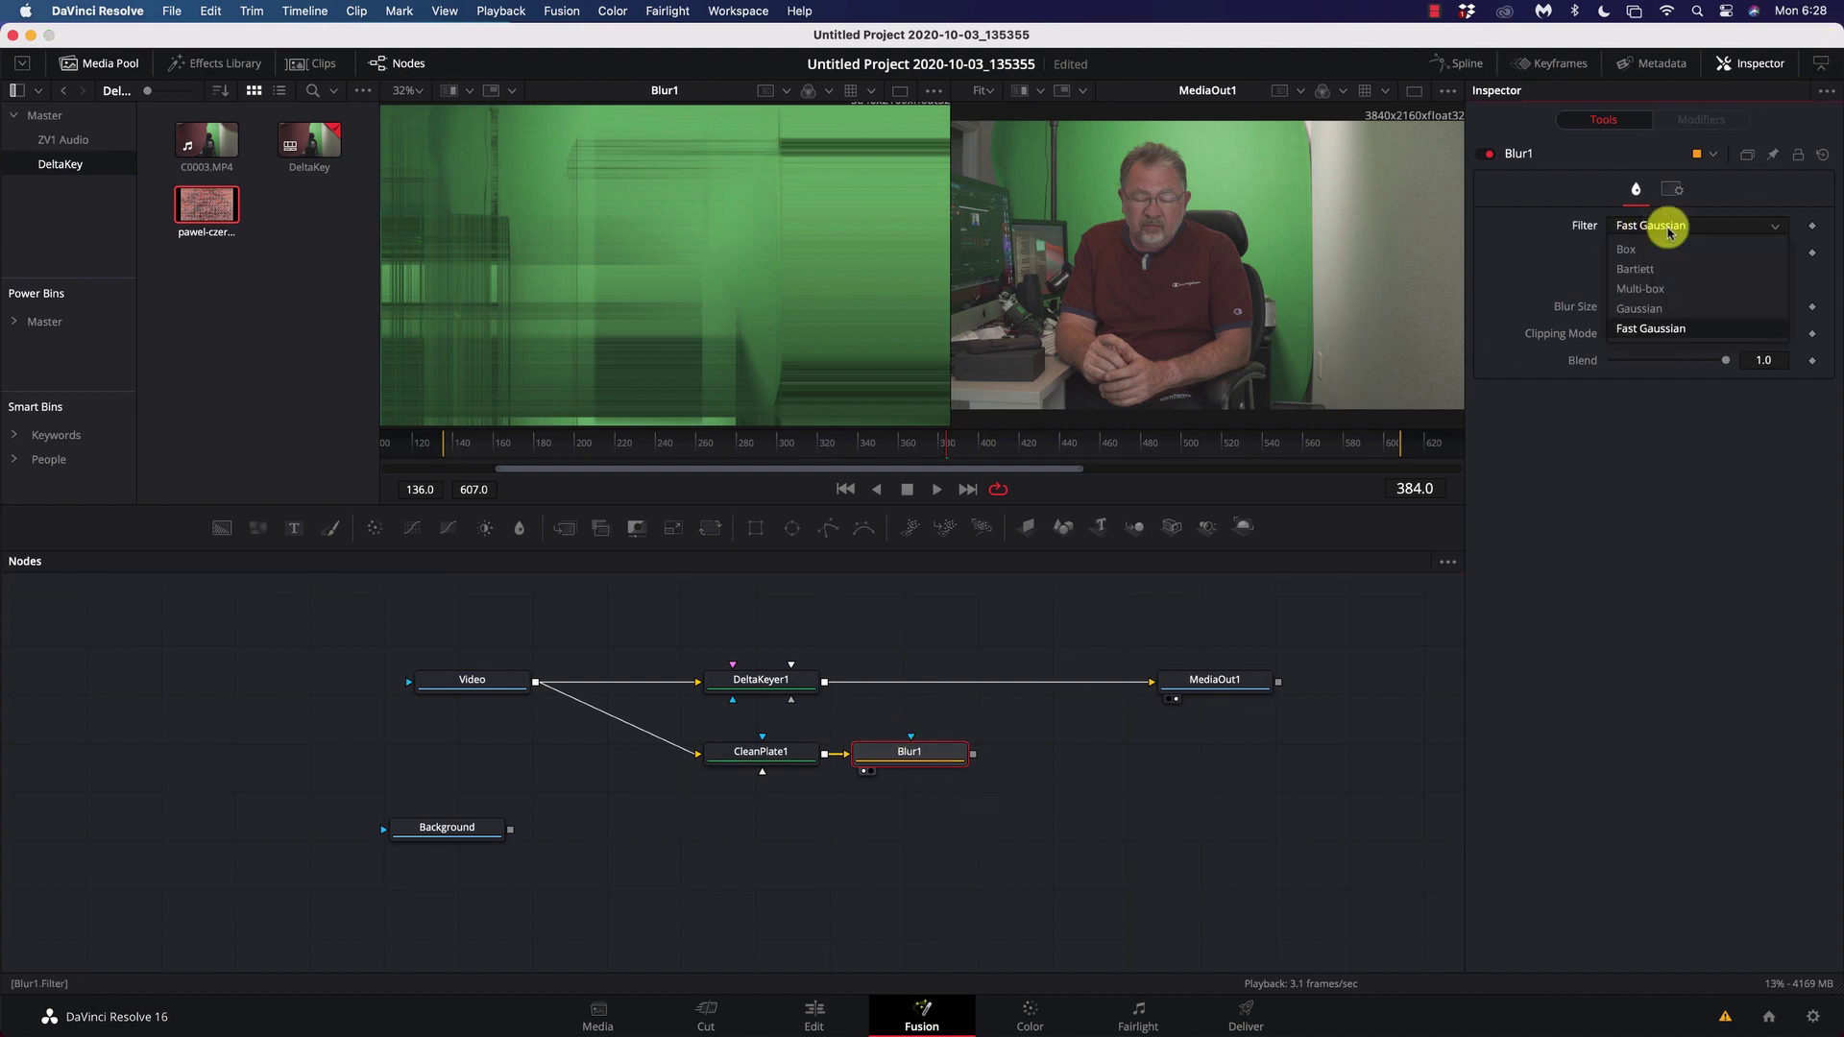
click(1674, 315)
drag(1614, 308, 1749, 315)
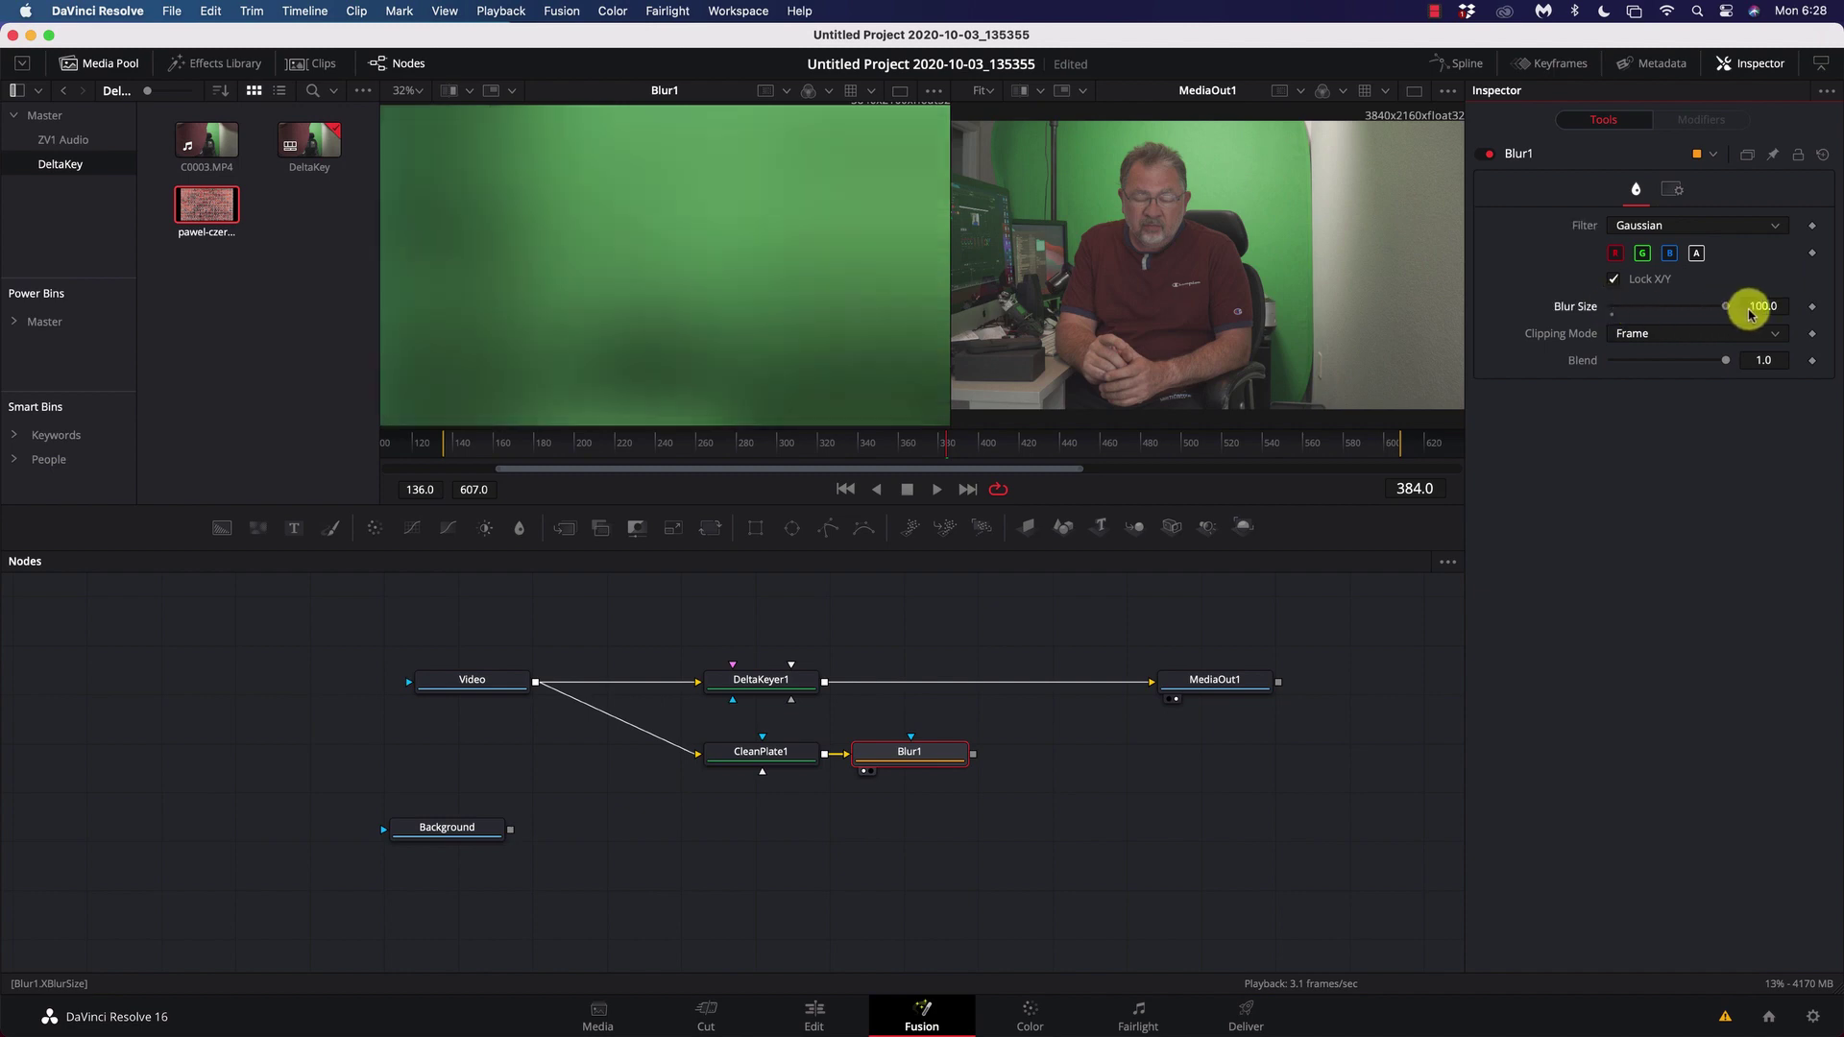
click(777, 686)
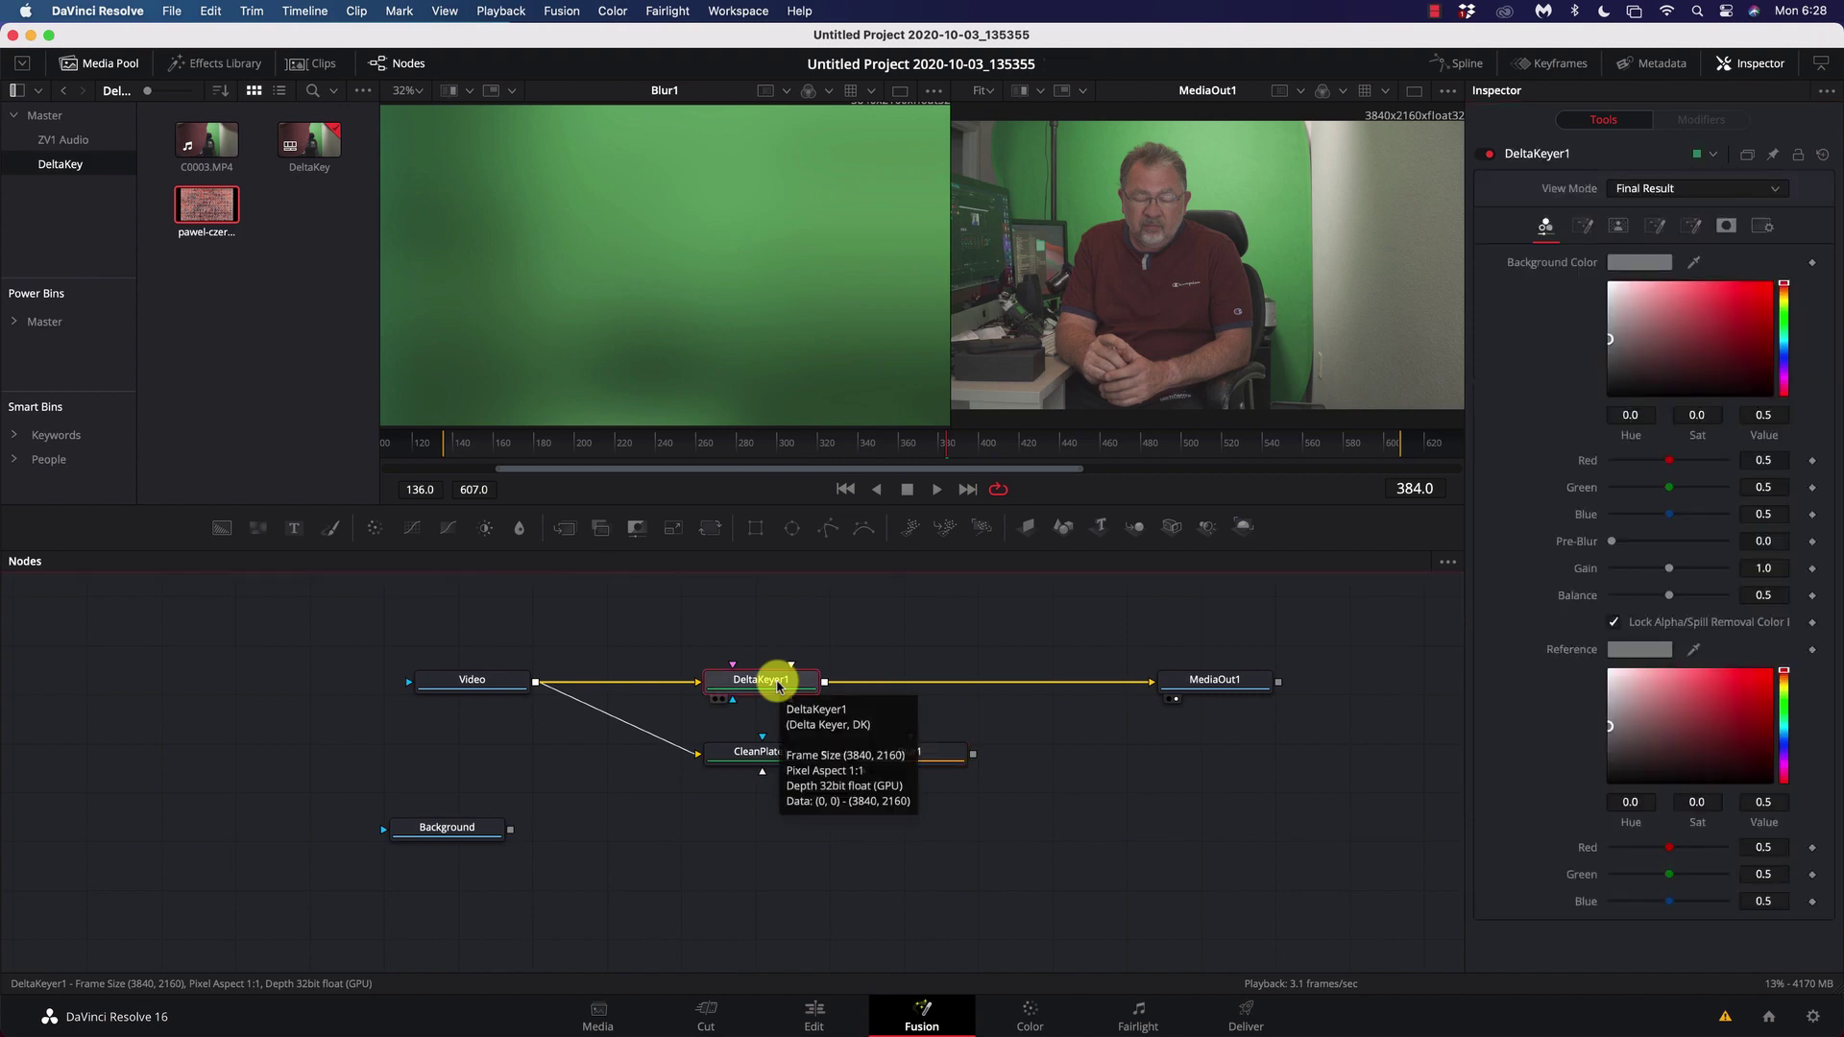
- View DeltaKeyer1's output in the left viewer and bring up the Select Tool search
key(1)
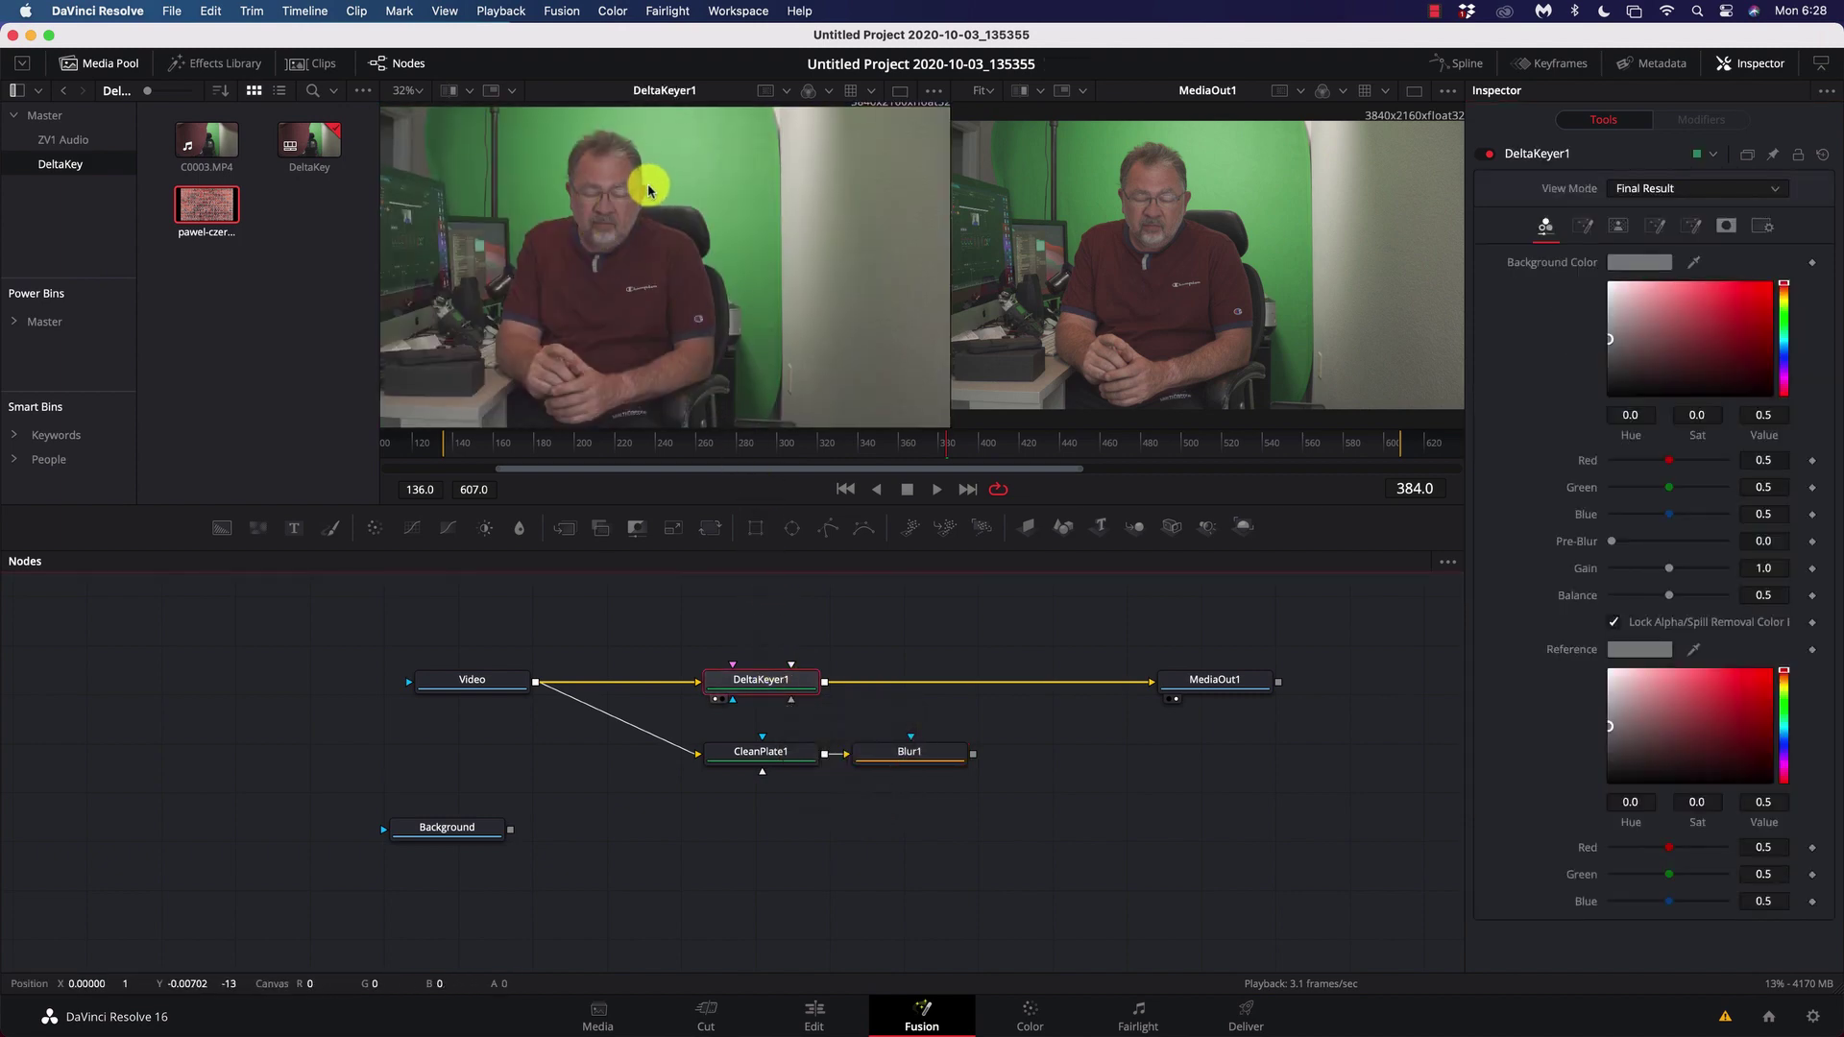
scroll(650, 213, up, 1)
scroll(649, 213, up, 5)
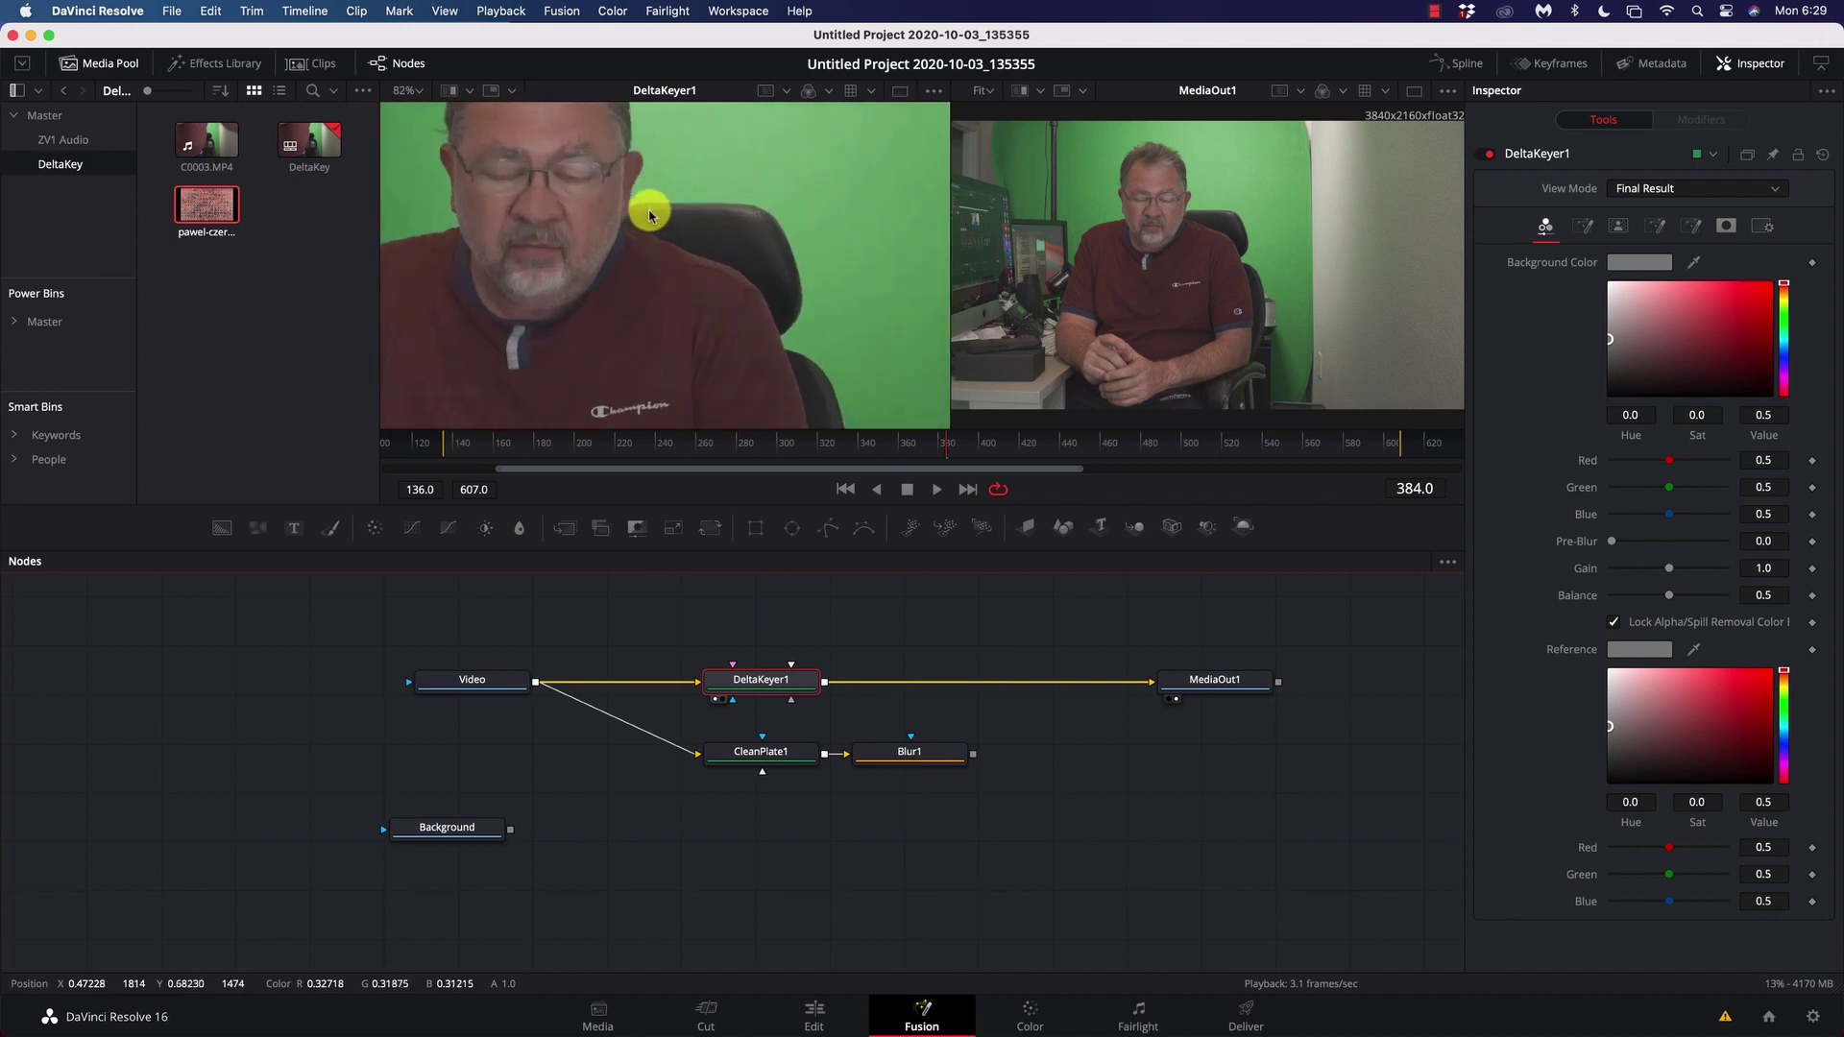
scroll(611, 192, up, 5)
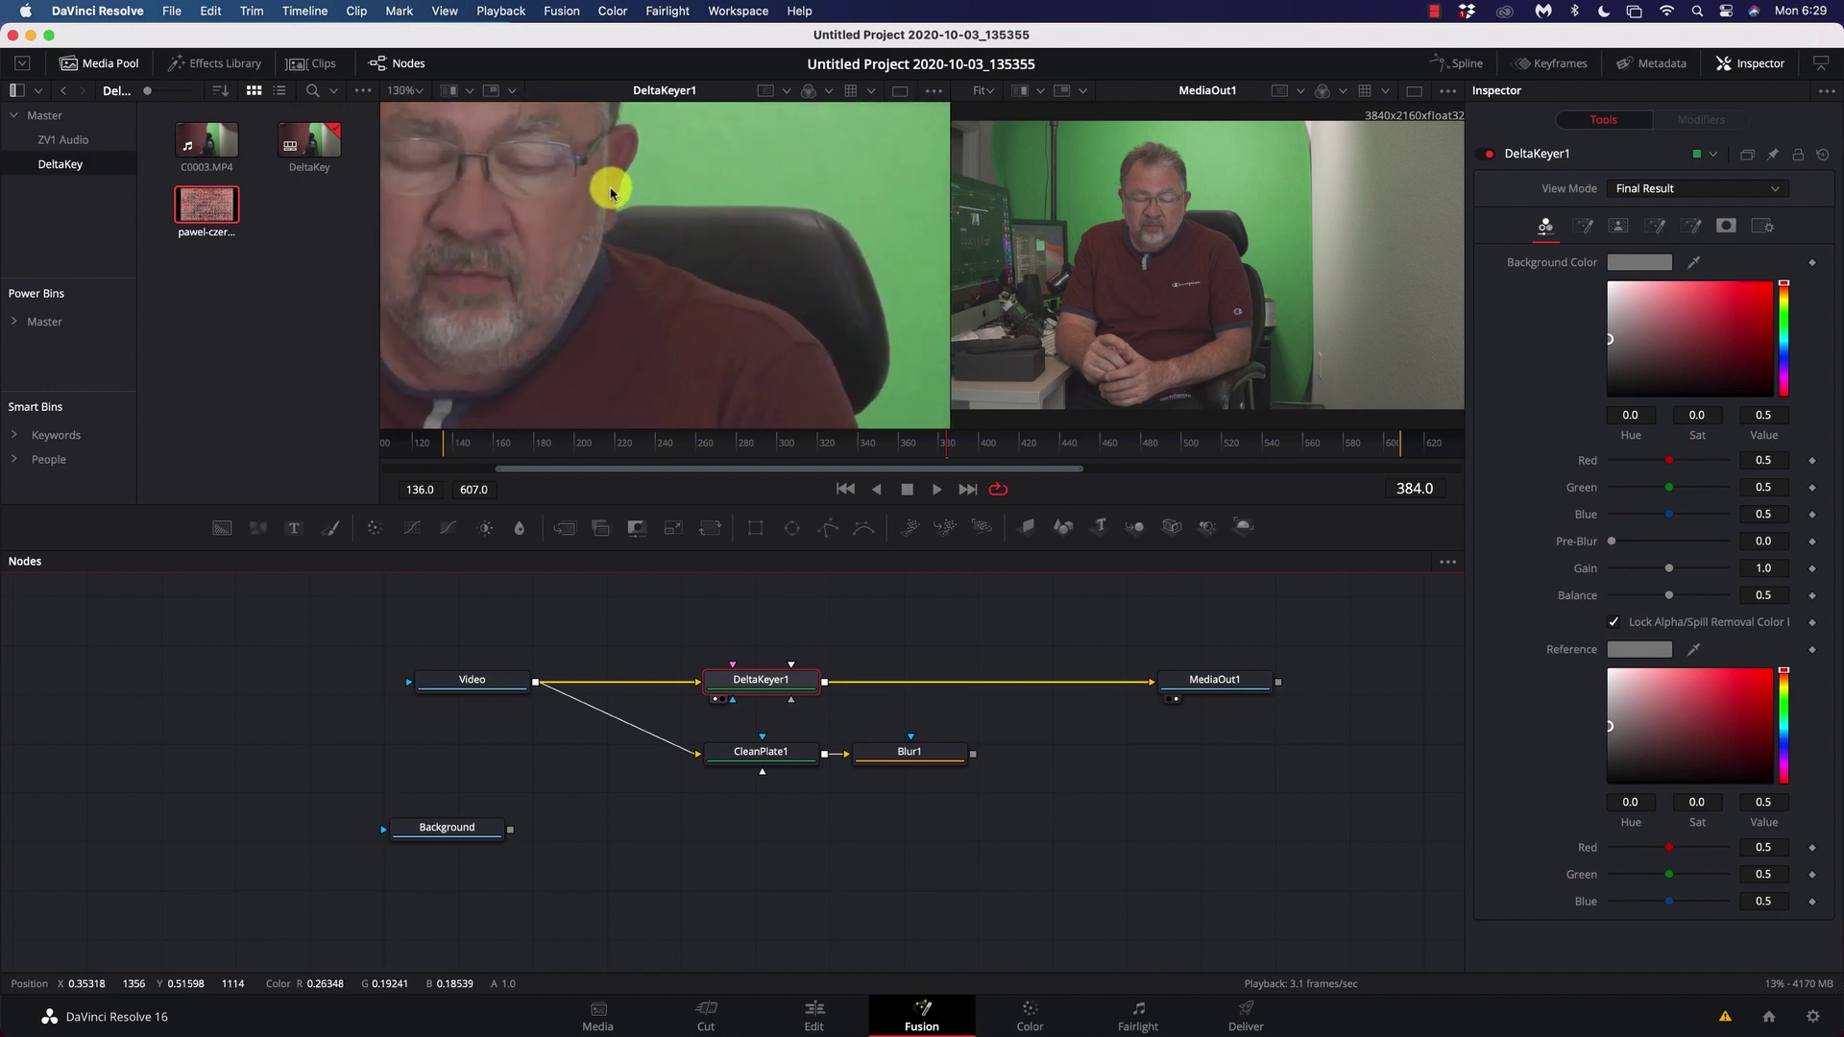
scroll(630, 197, left, 3)
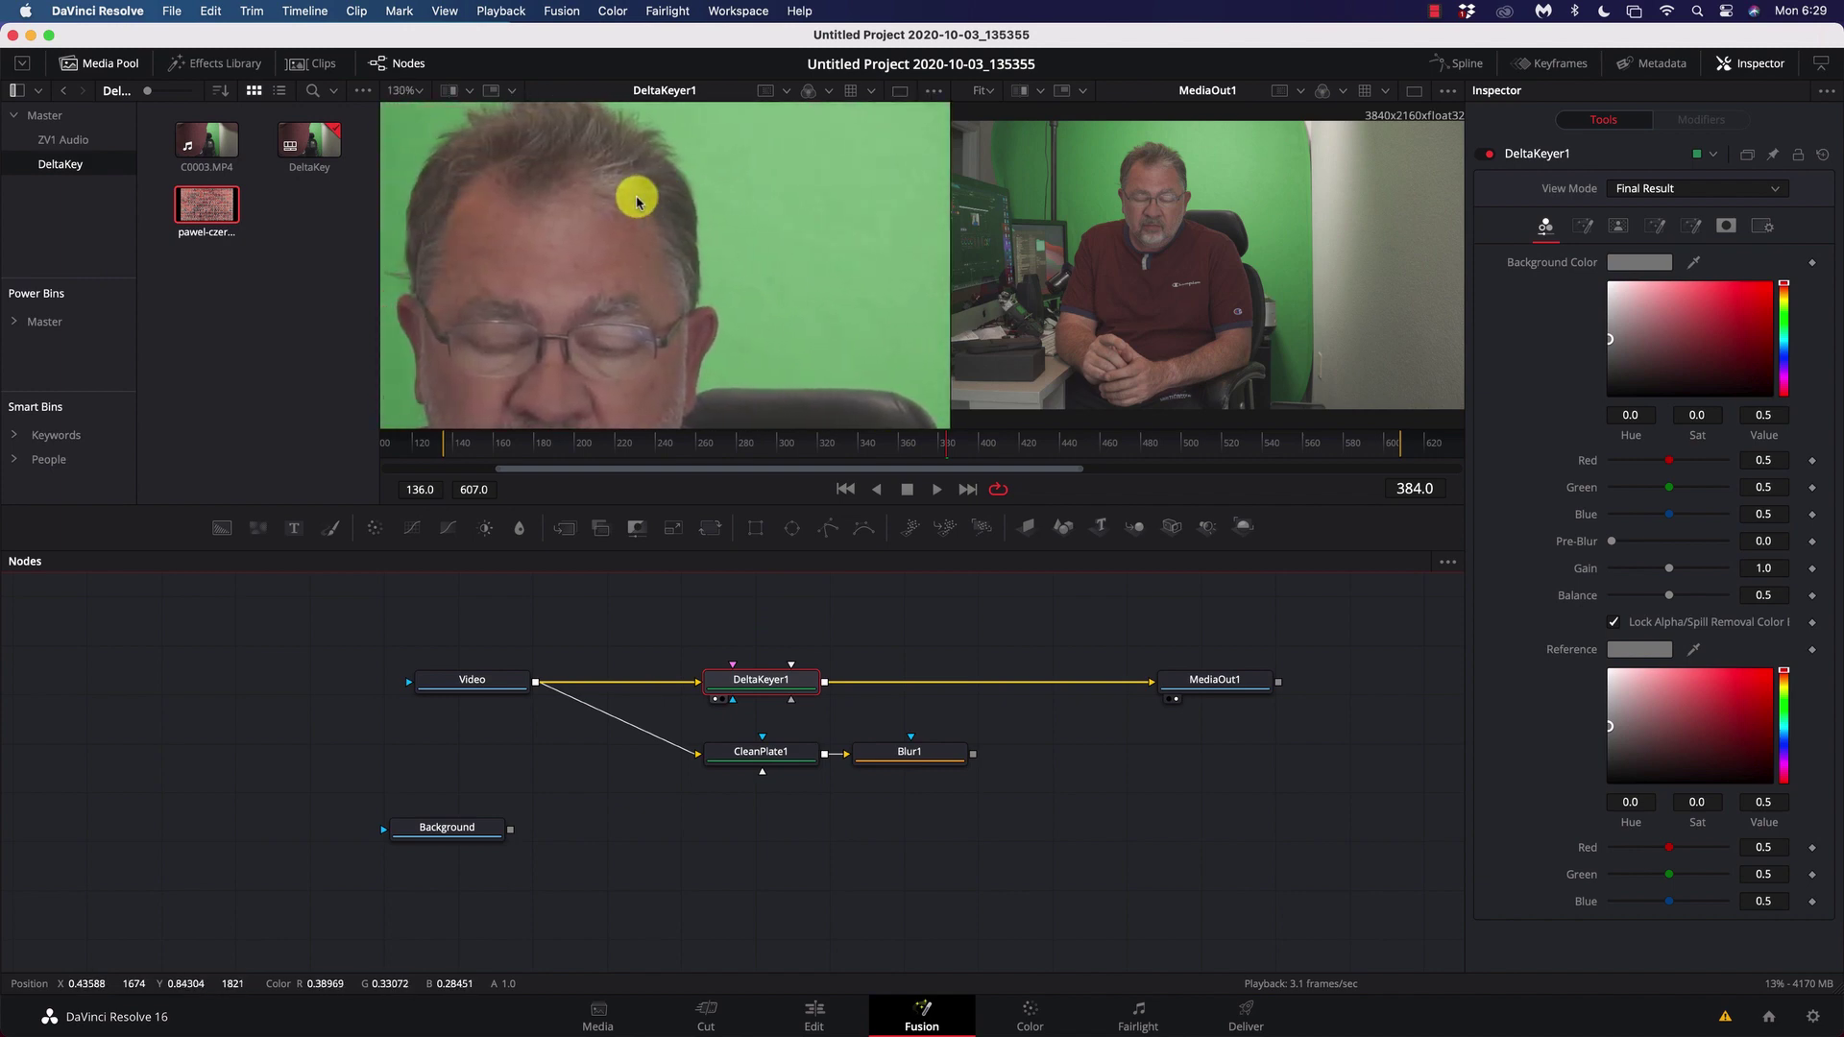
scroll(1020, 778, right, 1)
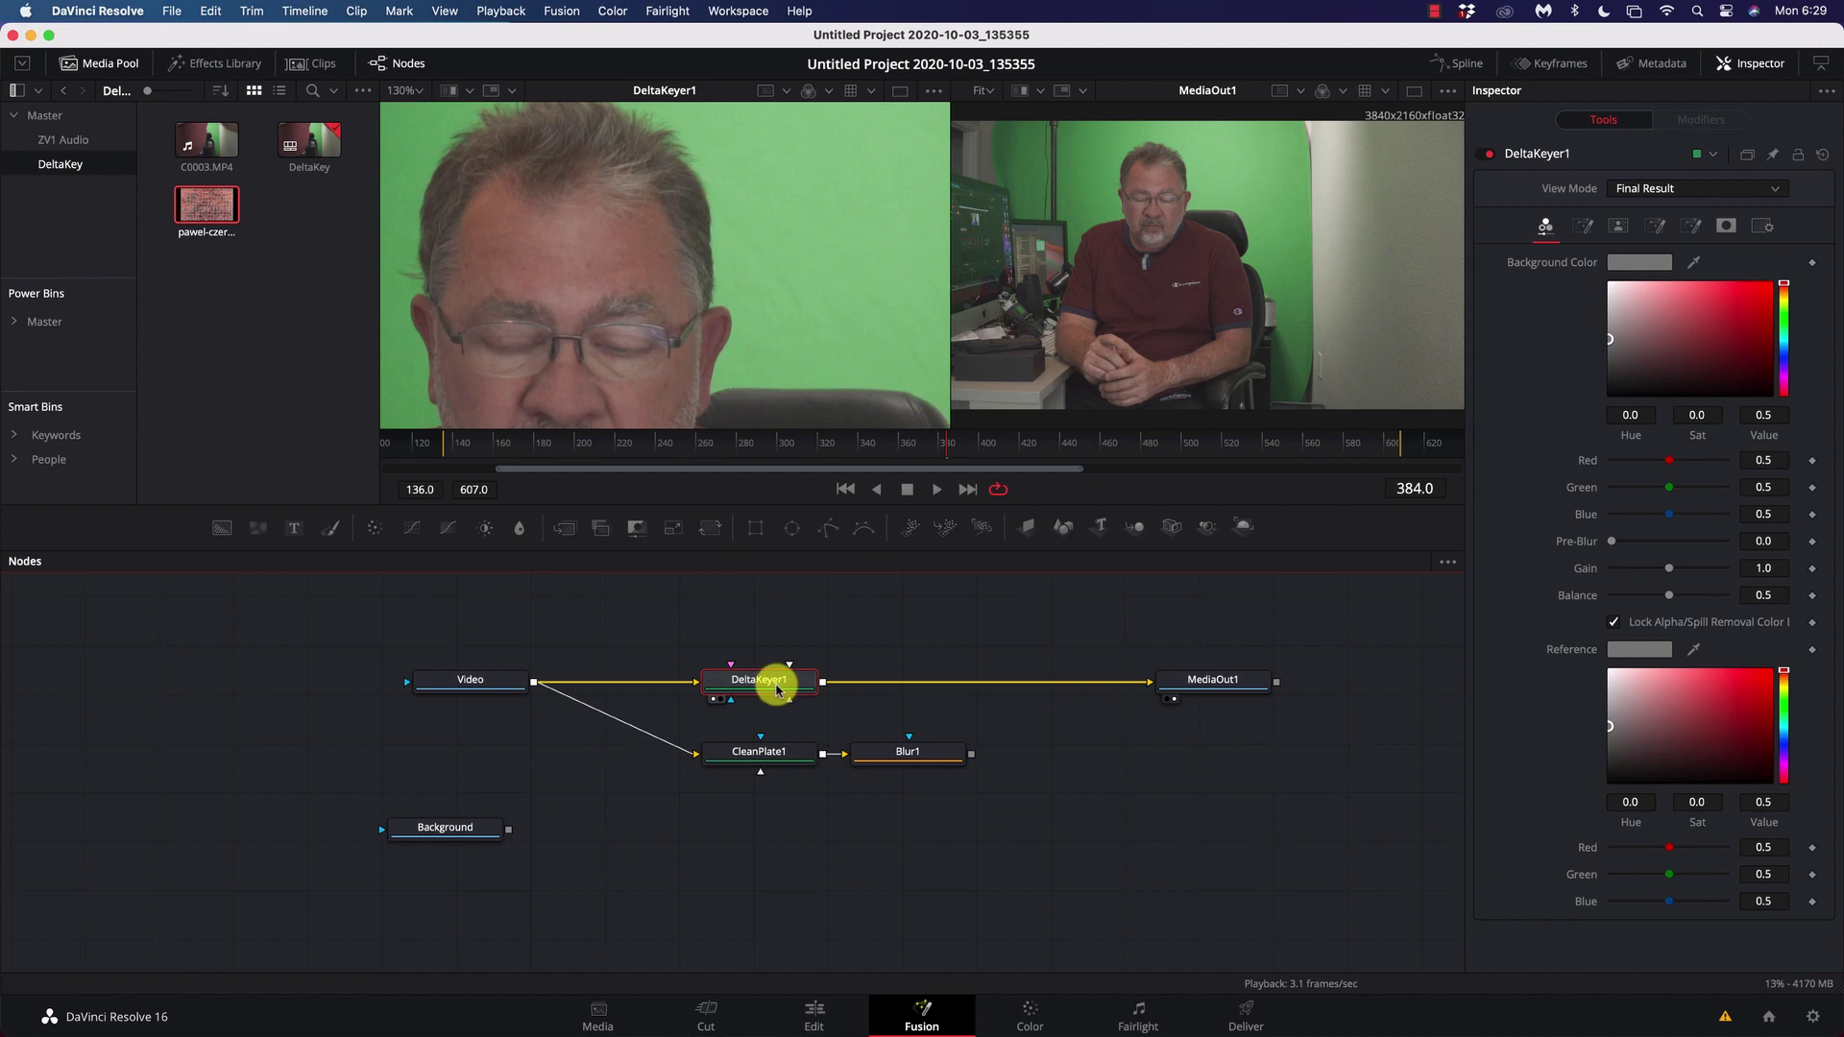
scroll(773, 684, left, 2)
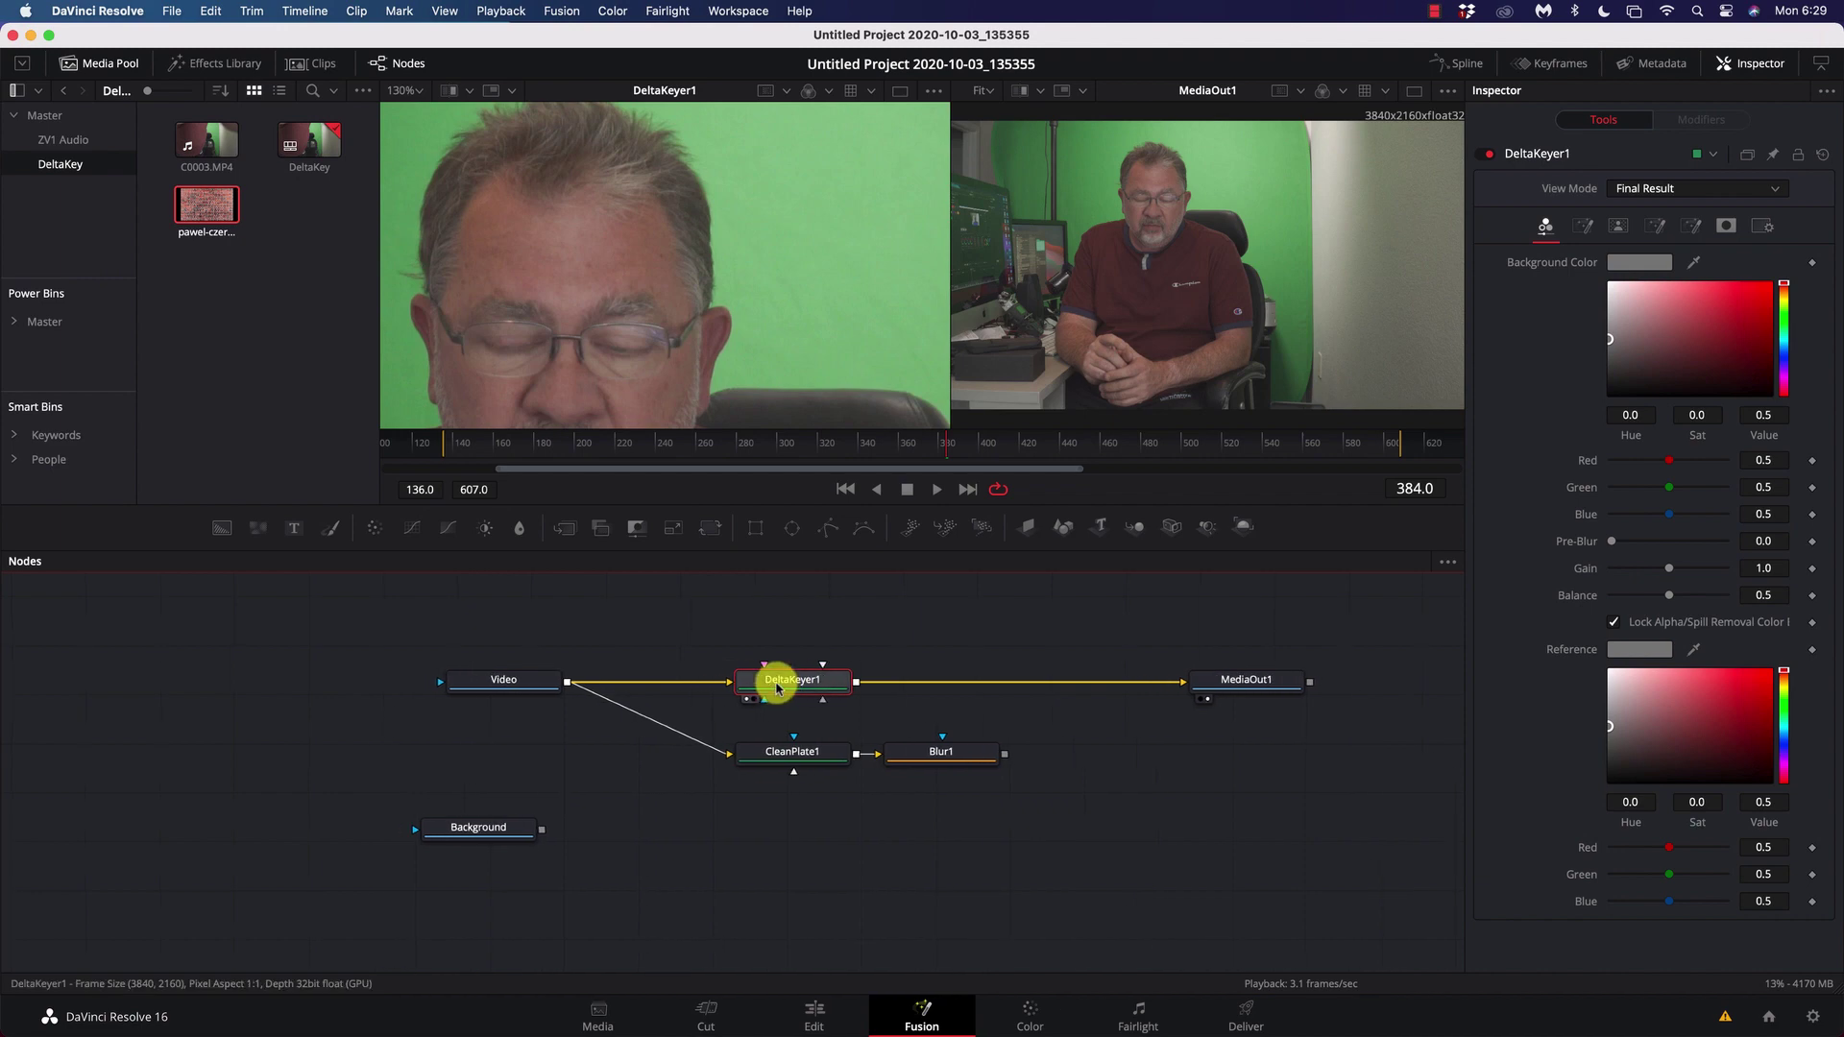
key(shift+space)
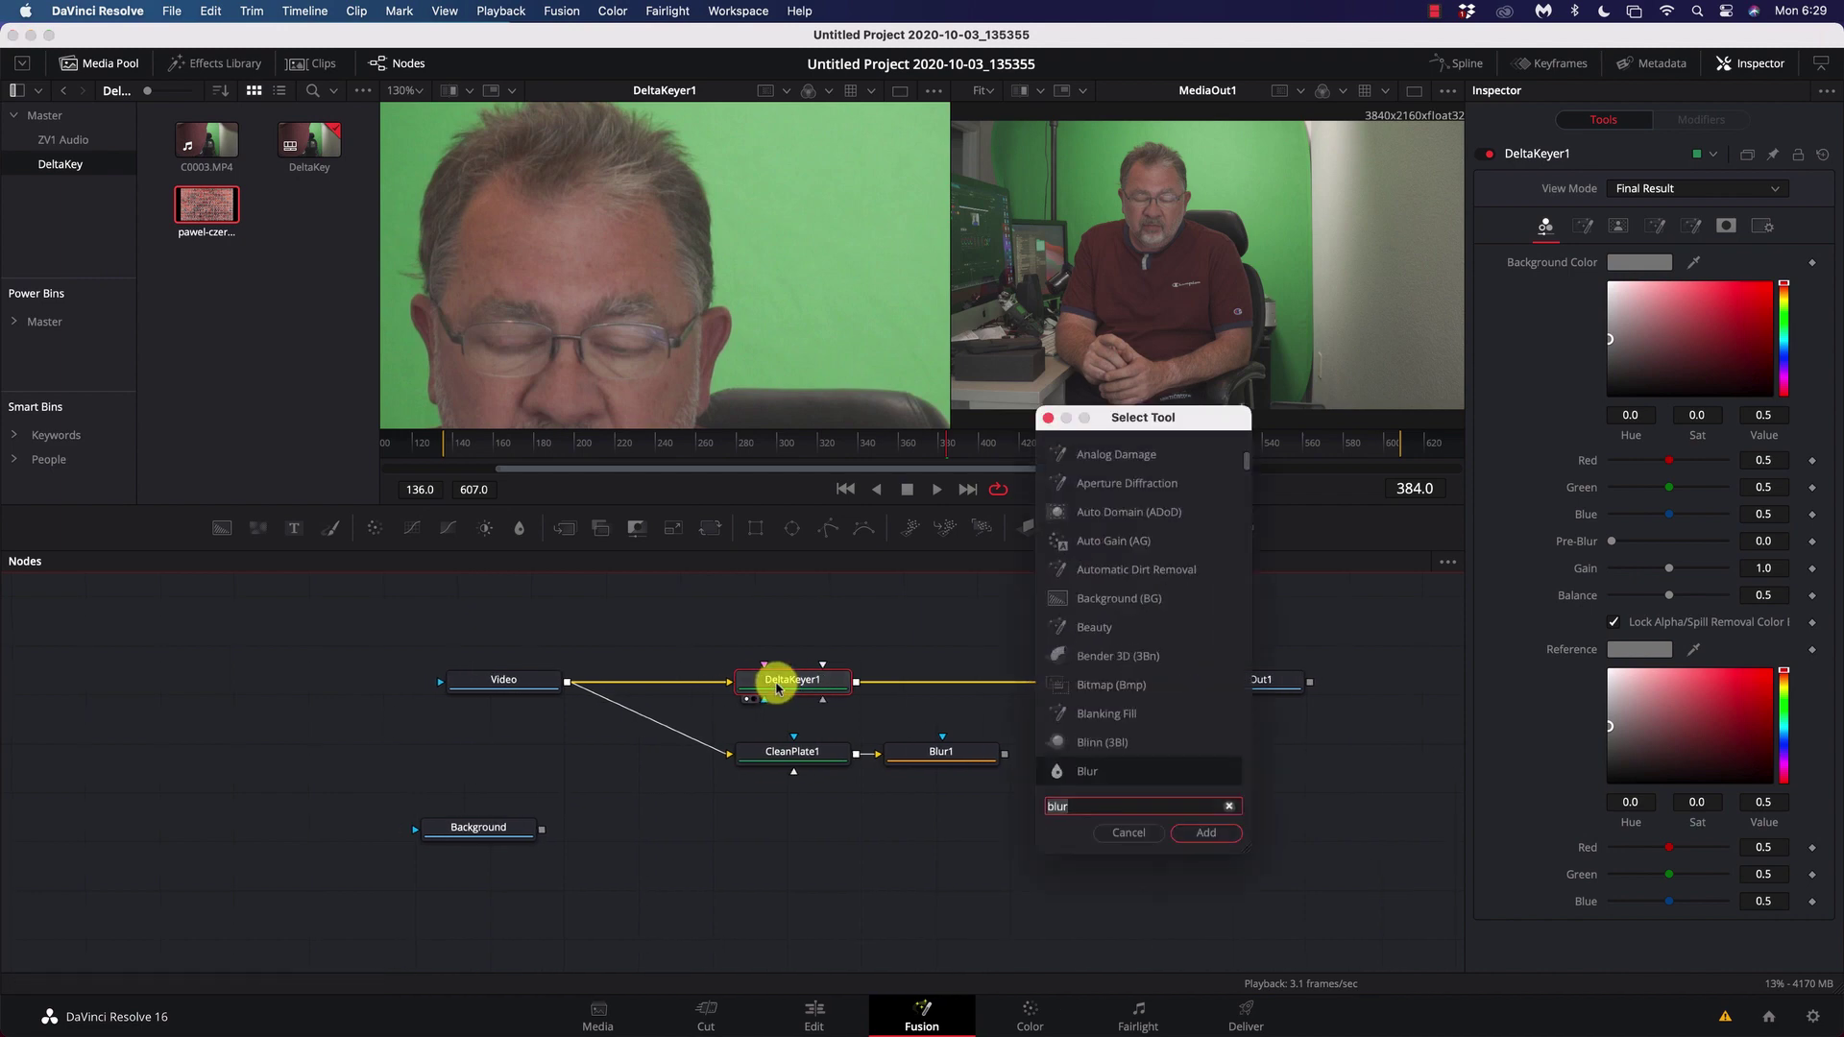
- Insert a Merge node after DeltaKeyer1 and connect the Background image into Merge1
text(merge)
key(Return)
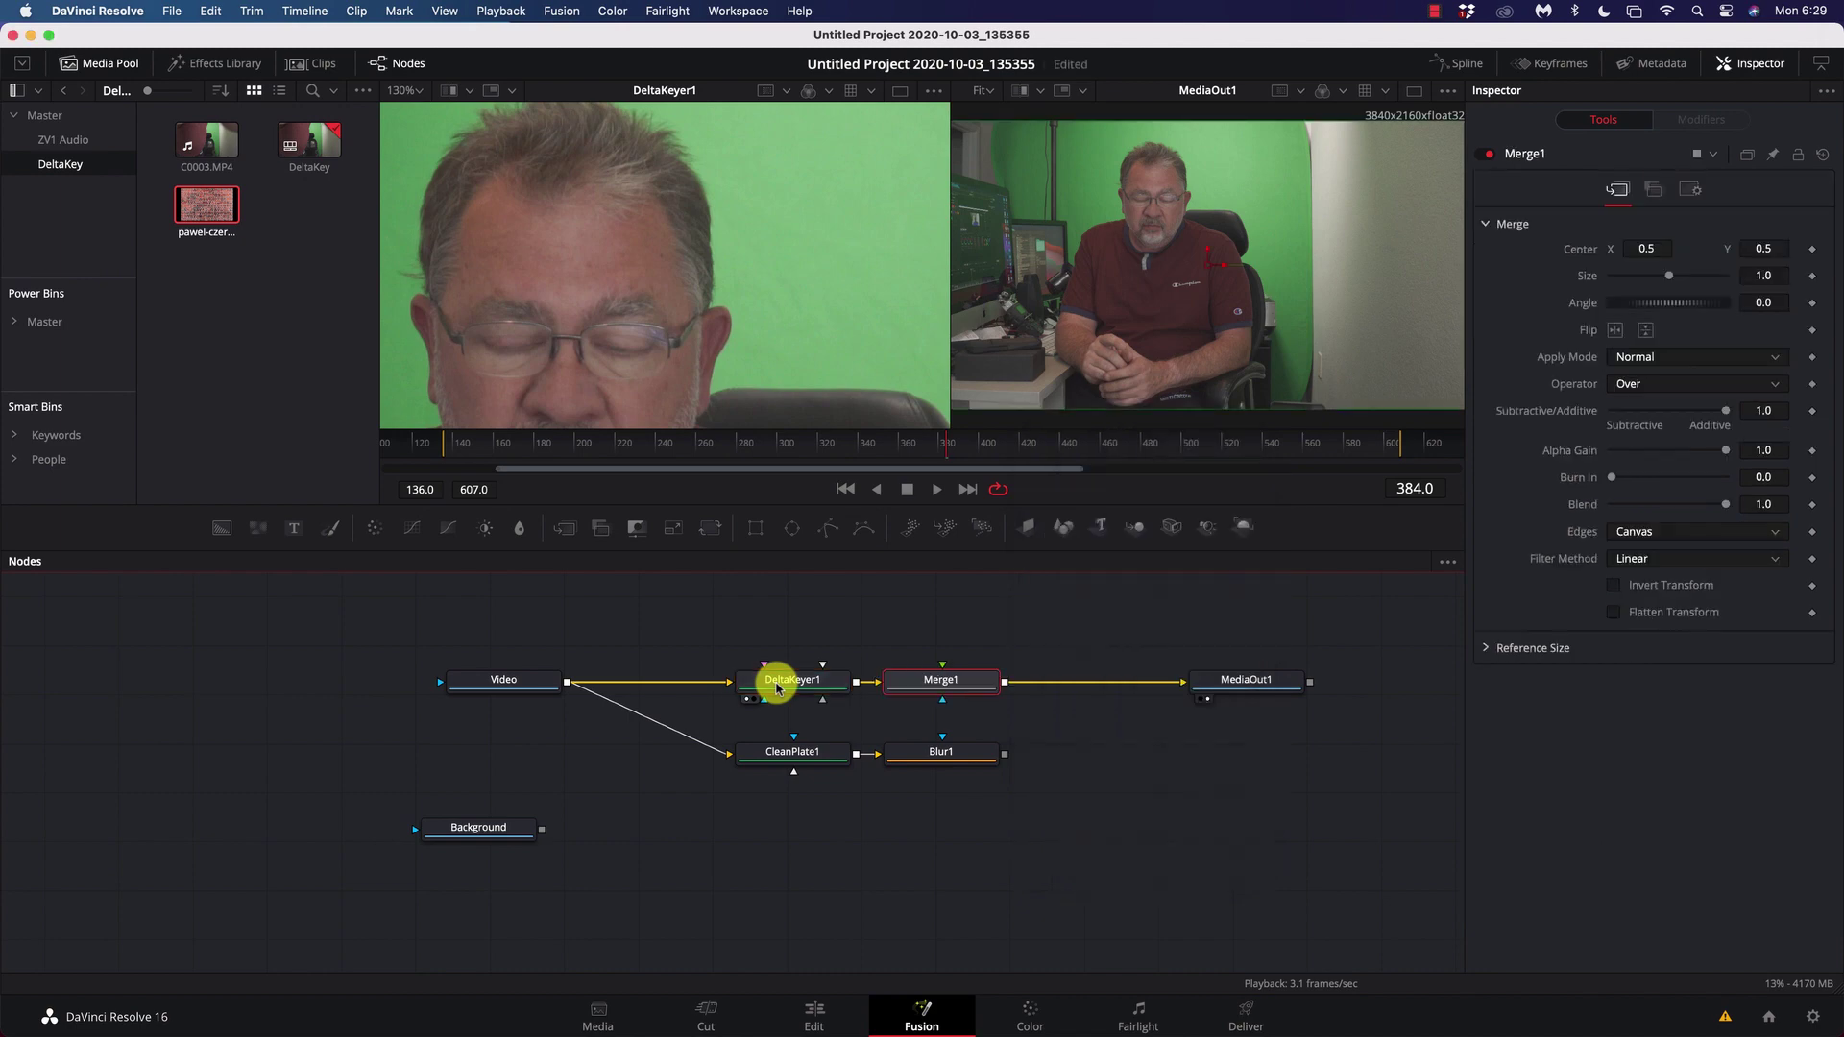
drag(947, 680, 1287, 682)
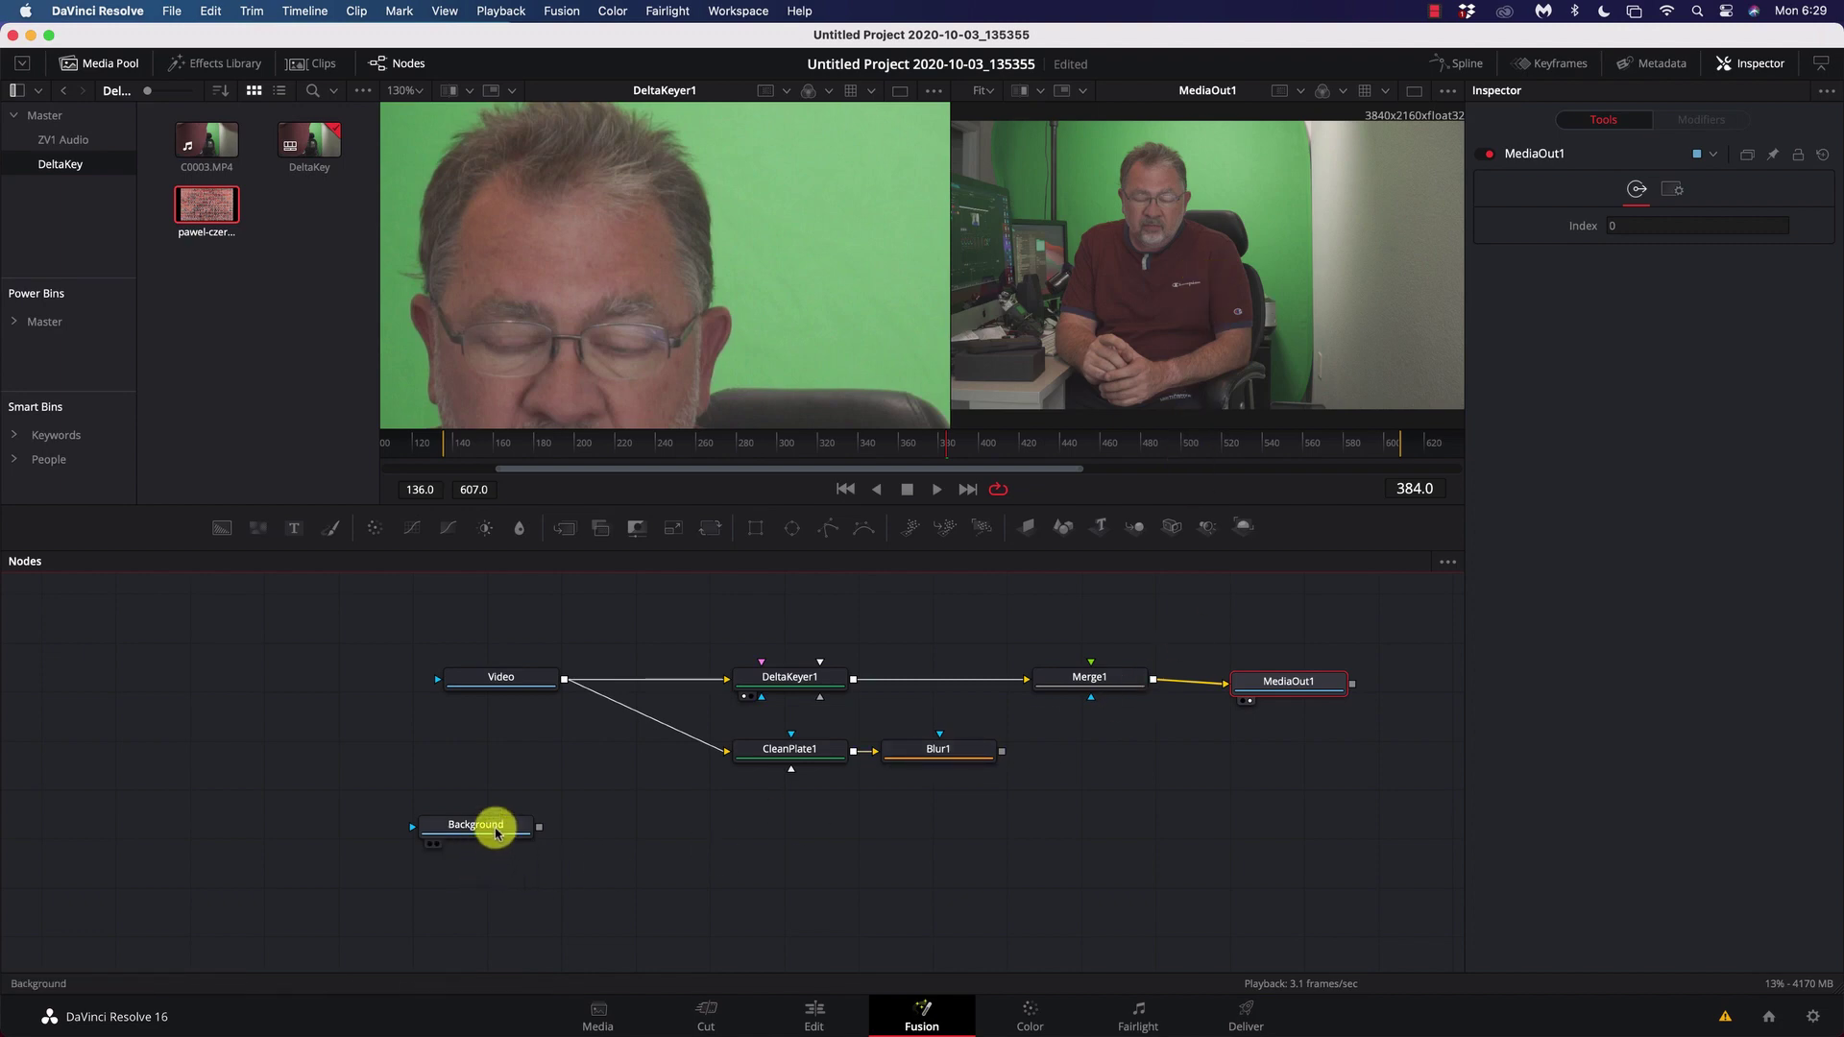
drag(496, 832, 981, 843)
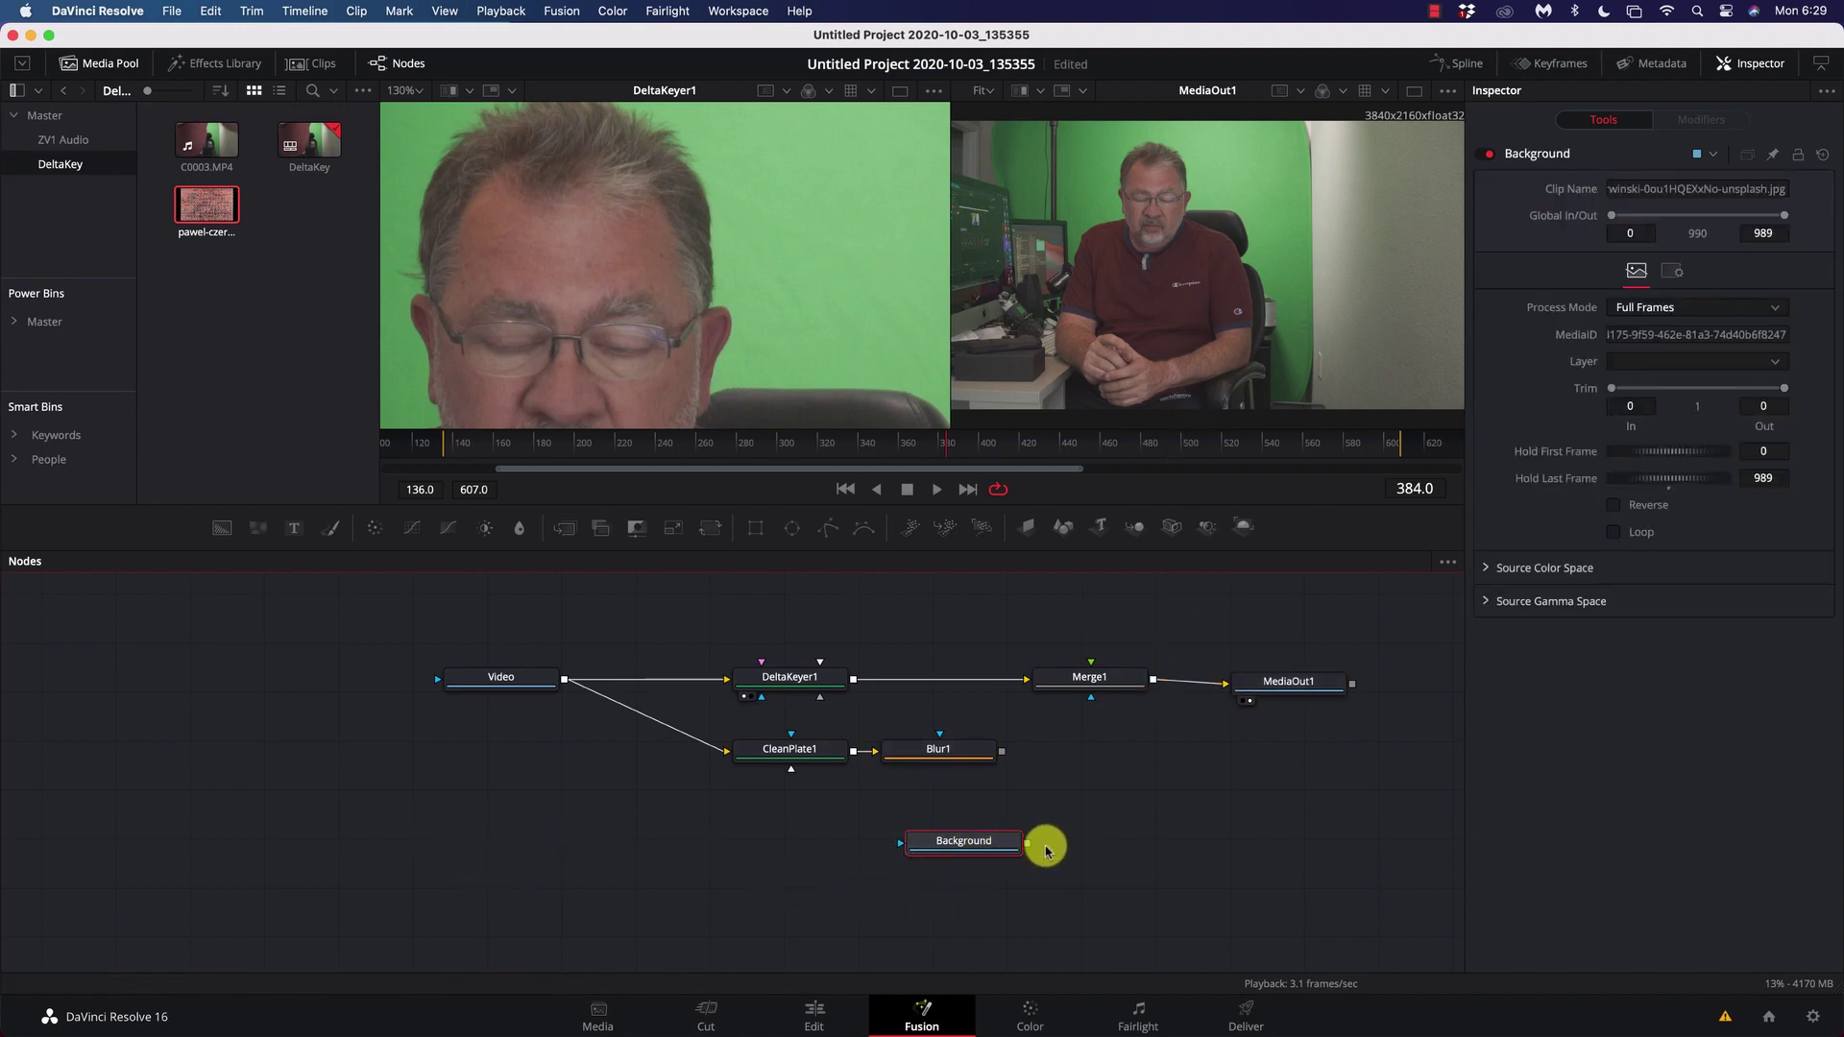
drag(1027, 844, 1104, 687)
- Swap Merge1's inputs so the video sits over the brick wall, and tidy Background's position
click(1104, 685)
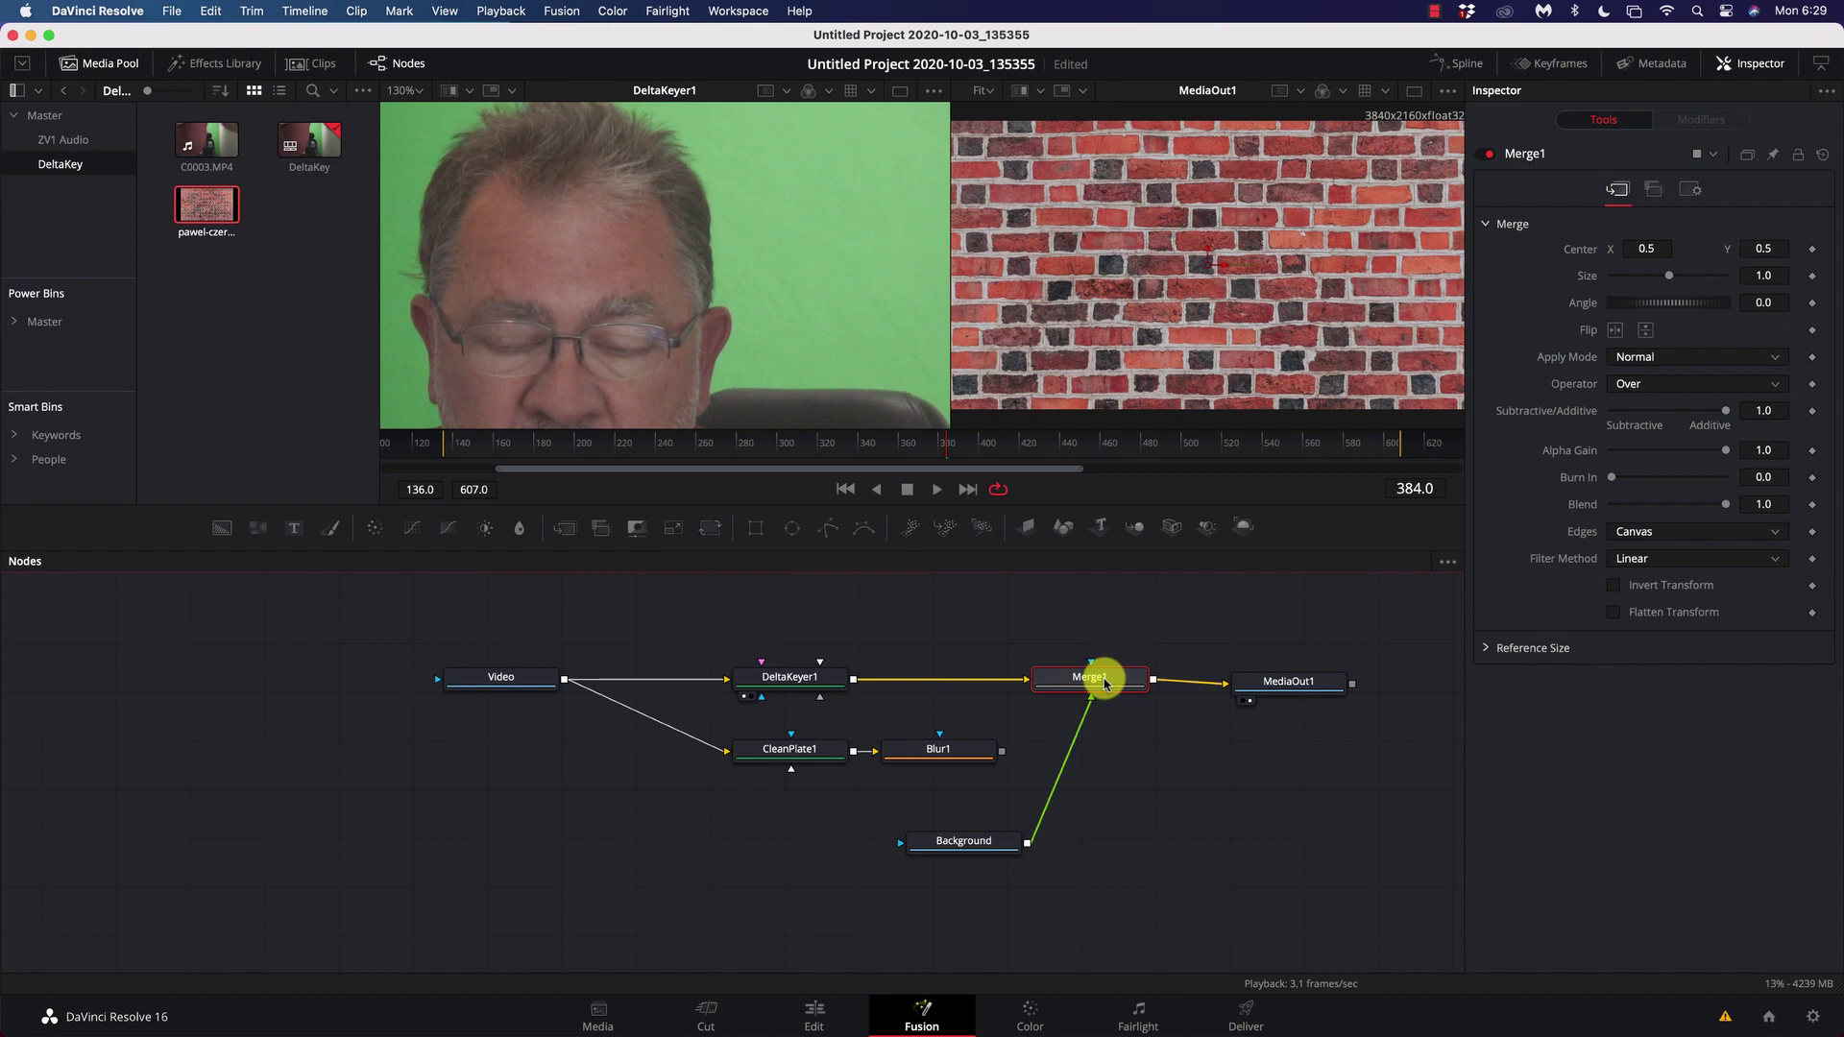
right_click(1104, 683)
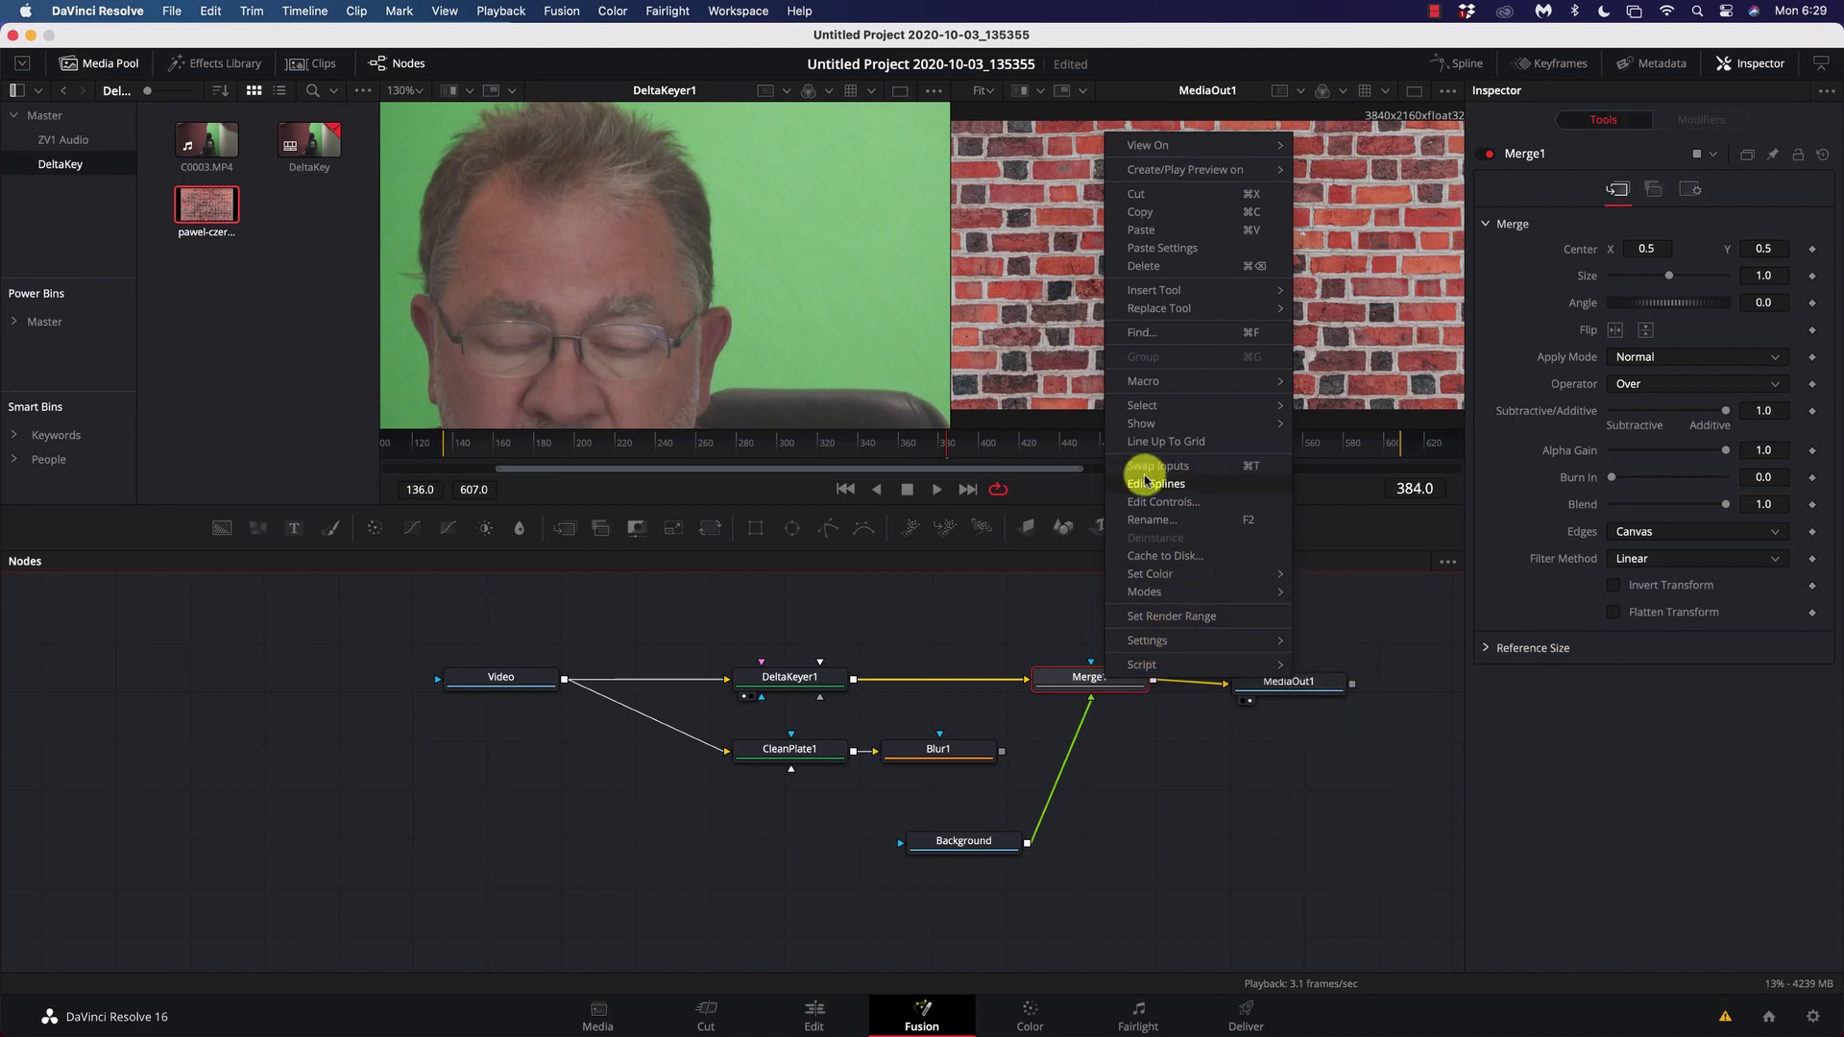
click(1220, 472)
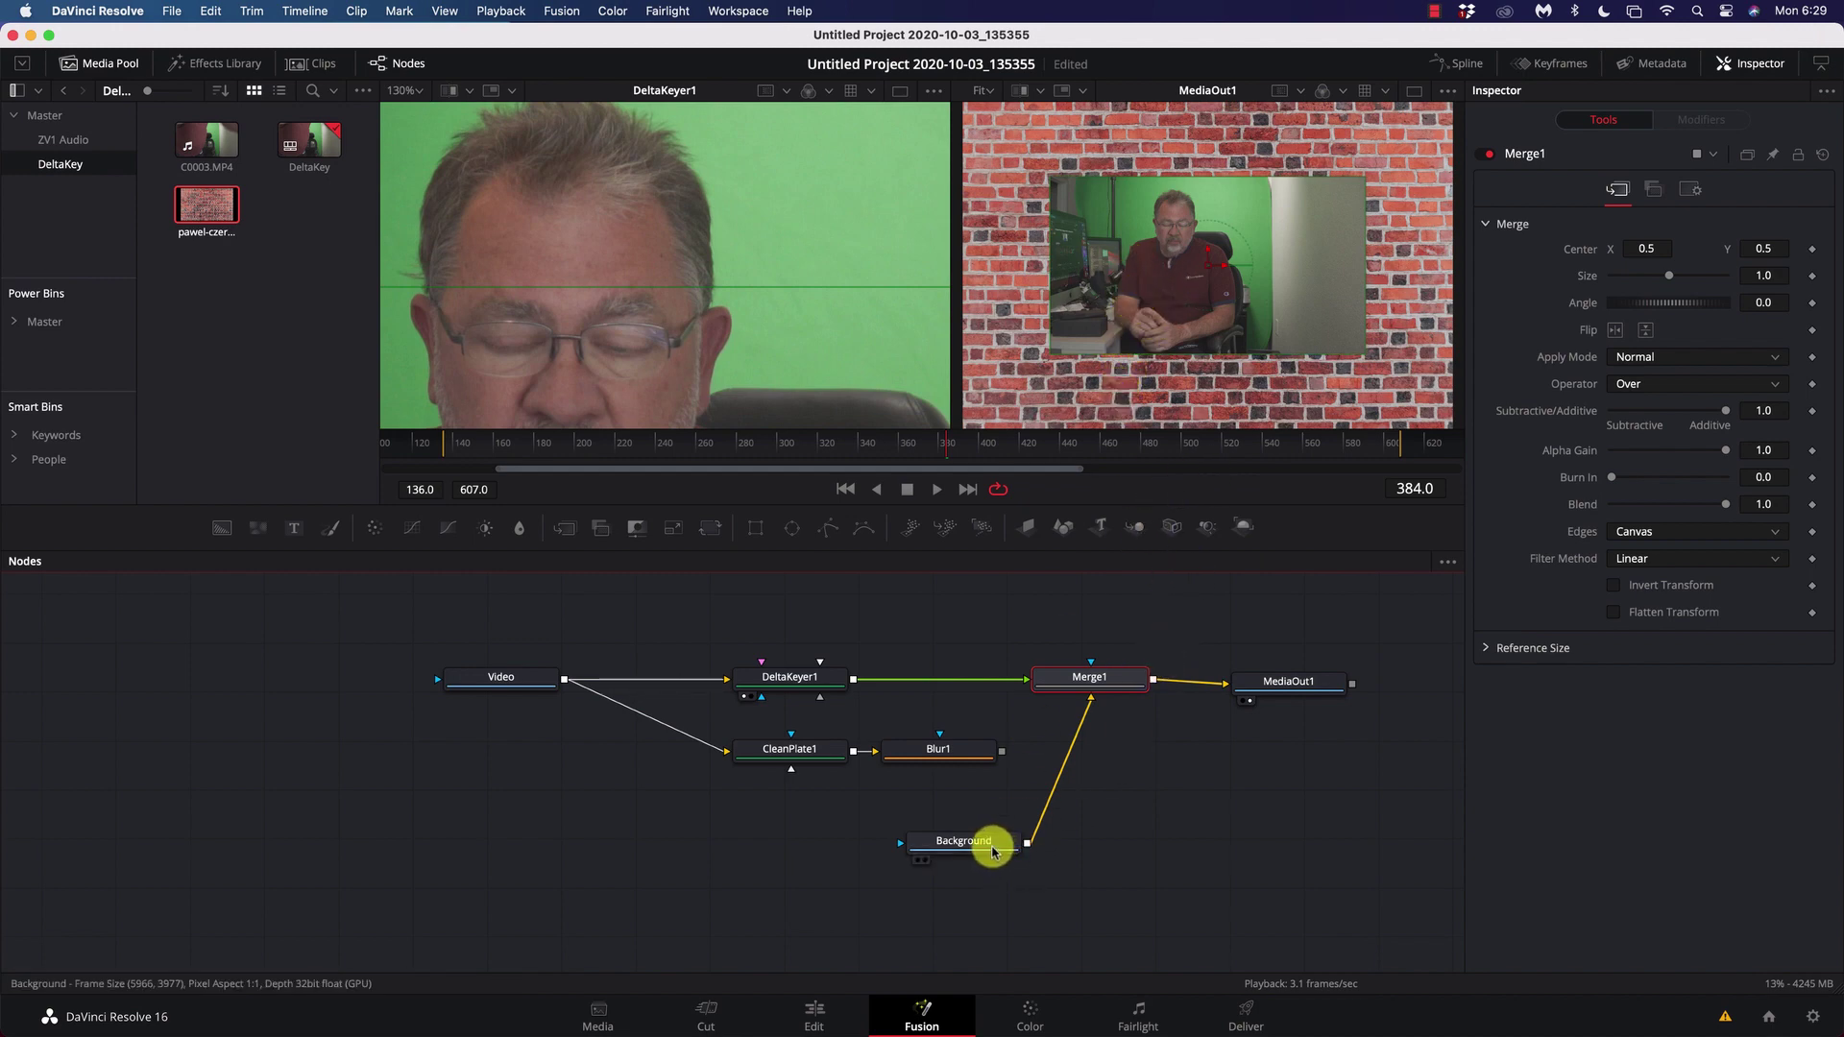
drag(987, 838, 960, 854)
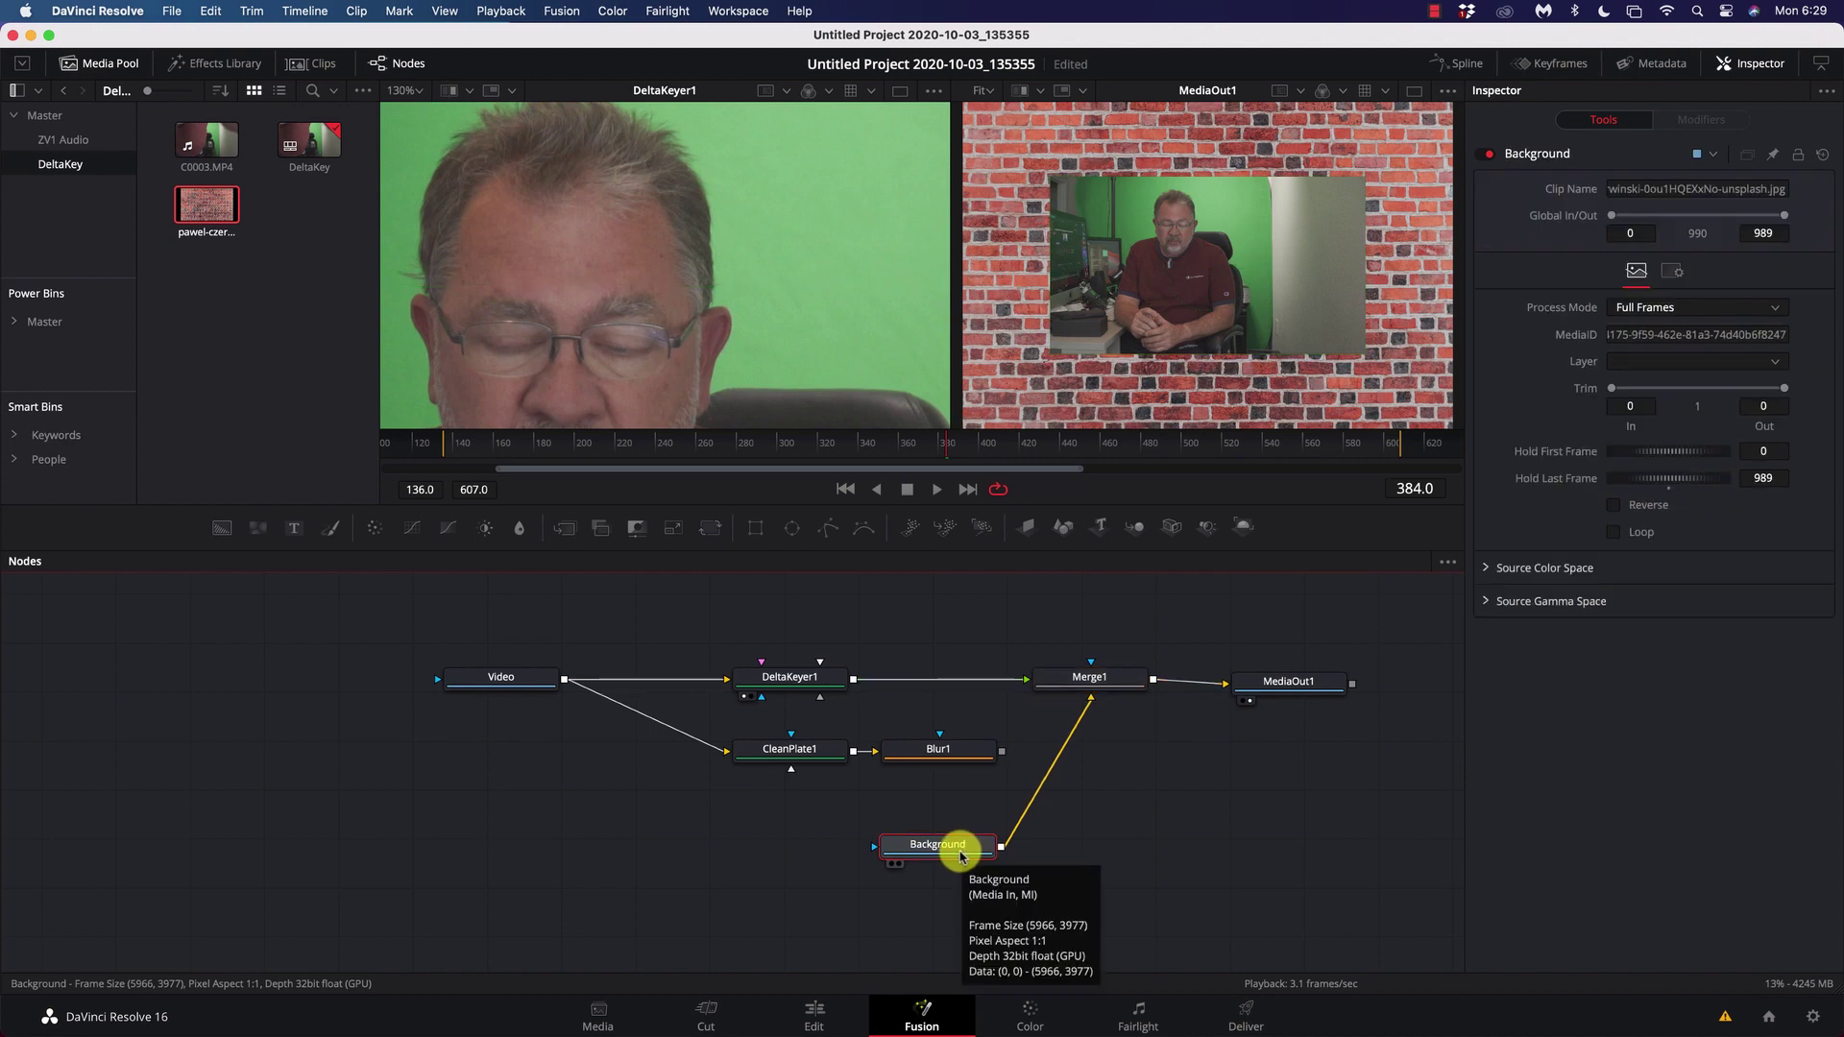
drag(962, 857, 955, 858)
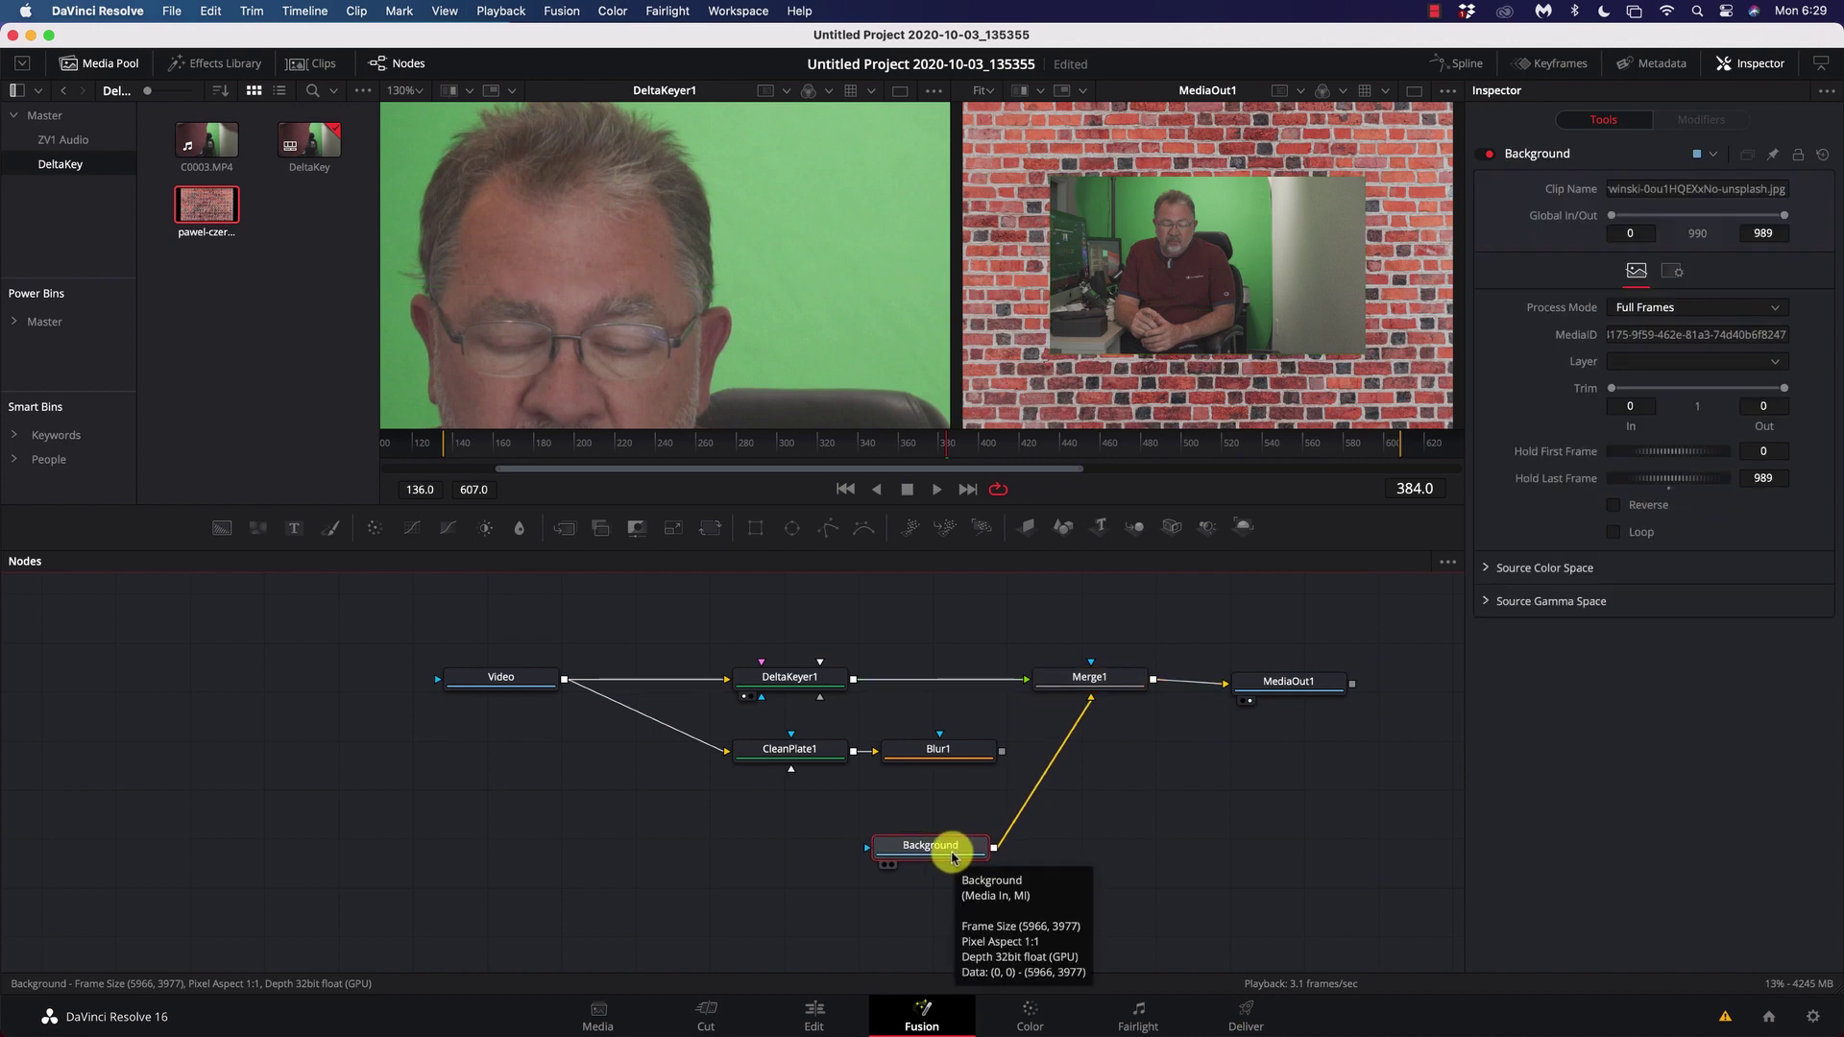
- Add a Resize node after Background, keeping Width 3840 and Height 2160
key(shift+space)
text(merg)
key(BackSpace)
key(BackSpace)
key(BackSpace)
key(BackSpace)
text(re)
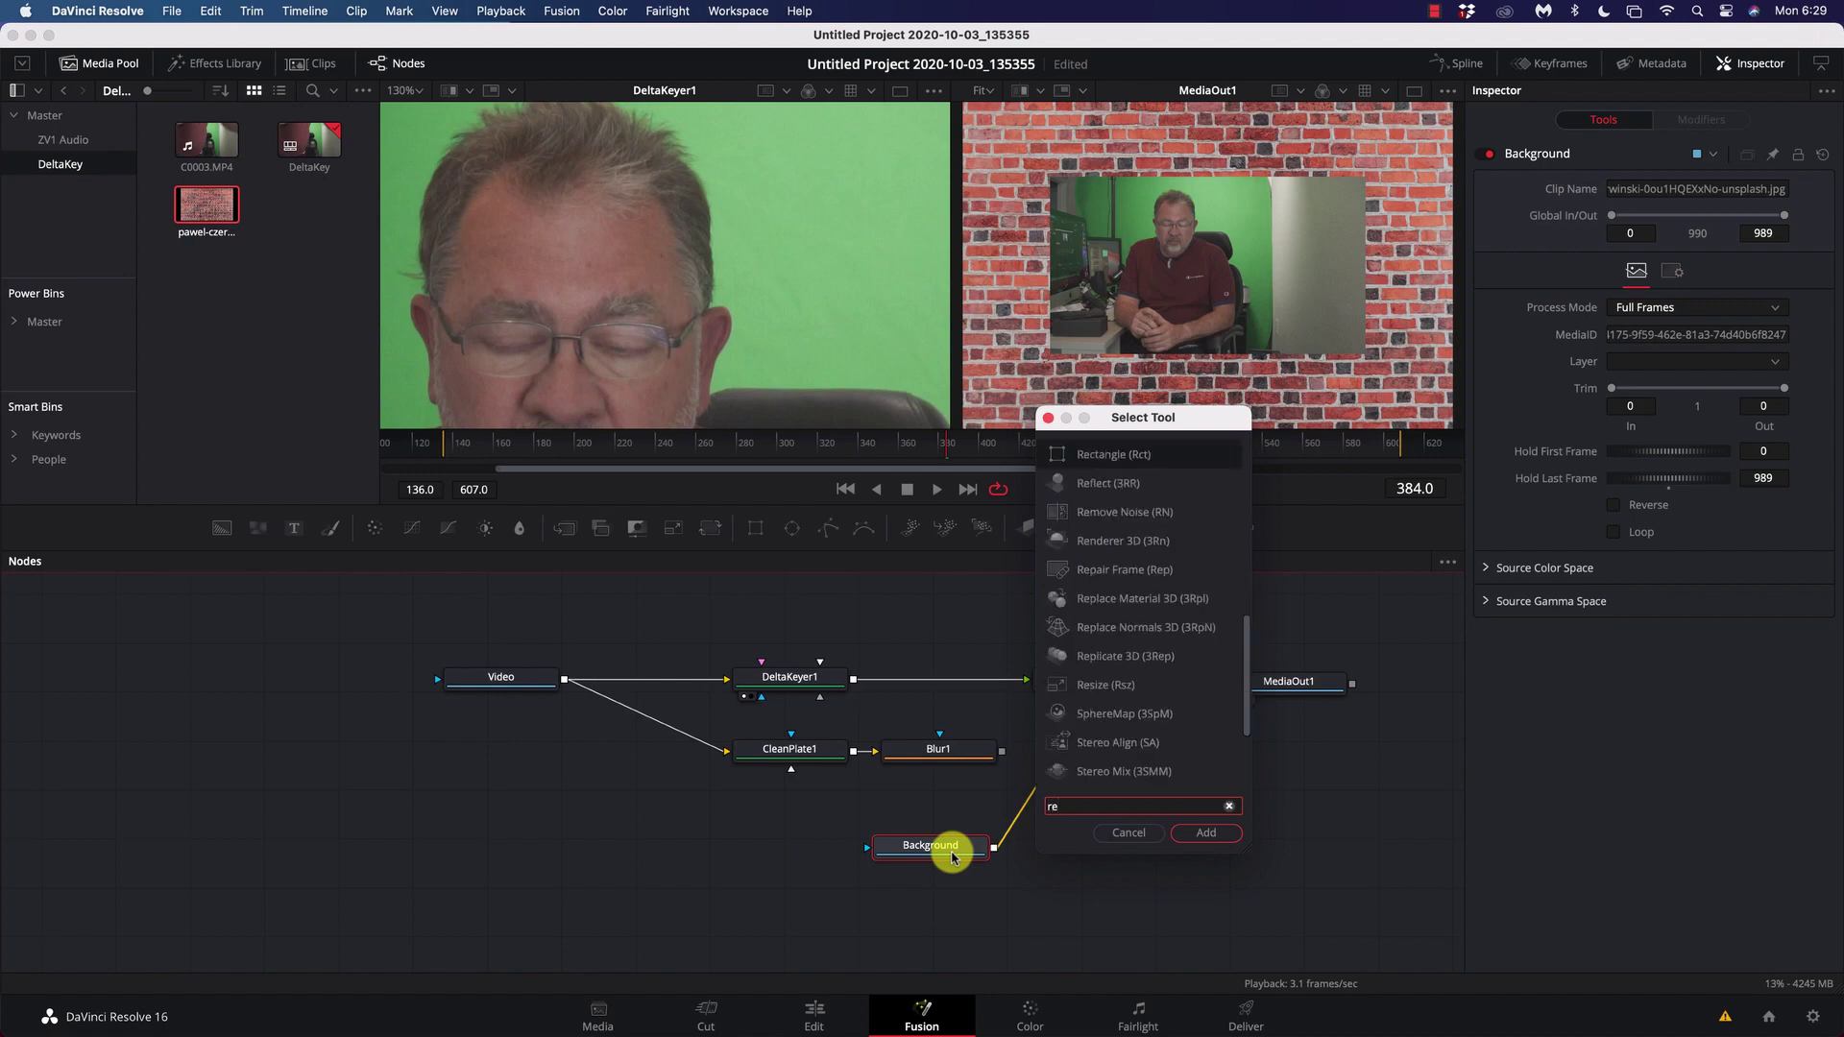
text(size)
key(Return)
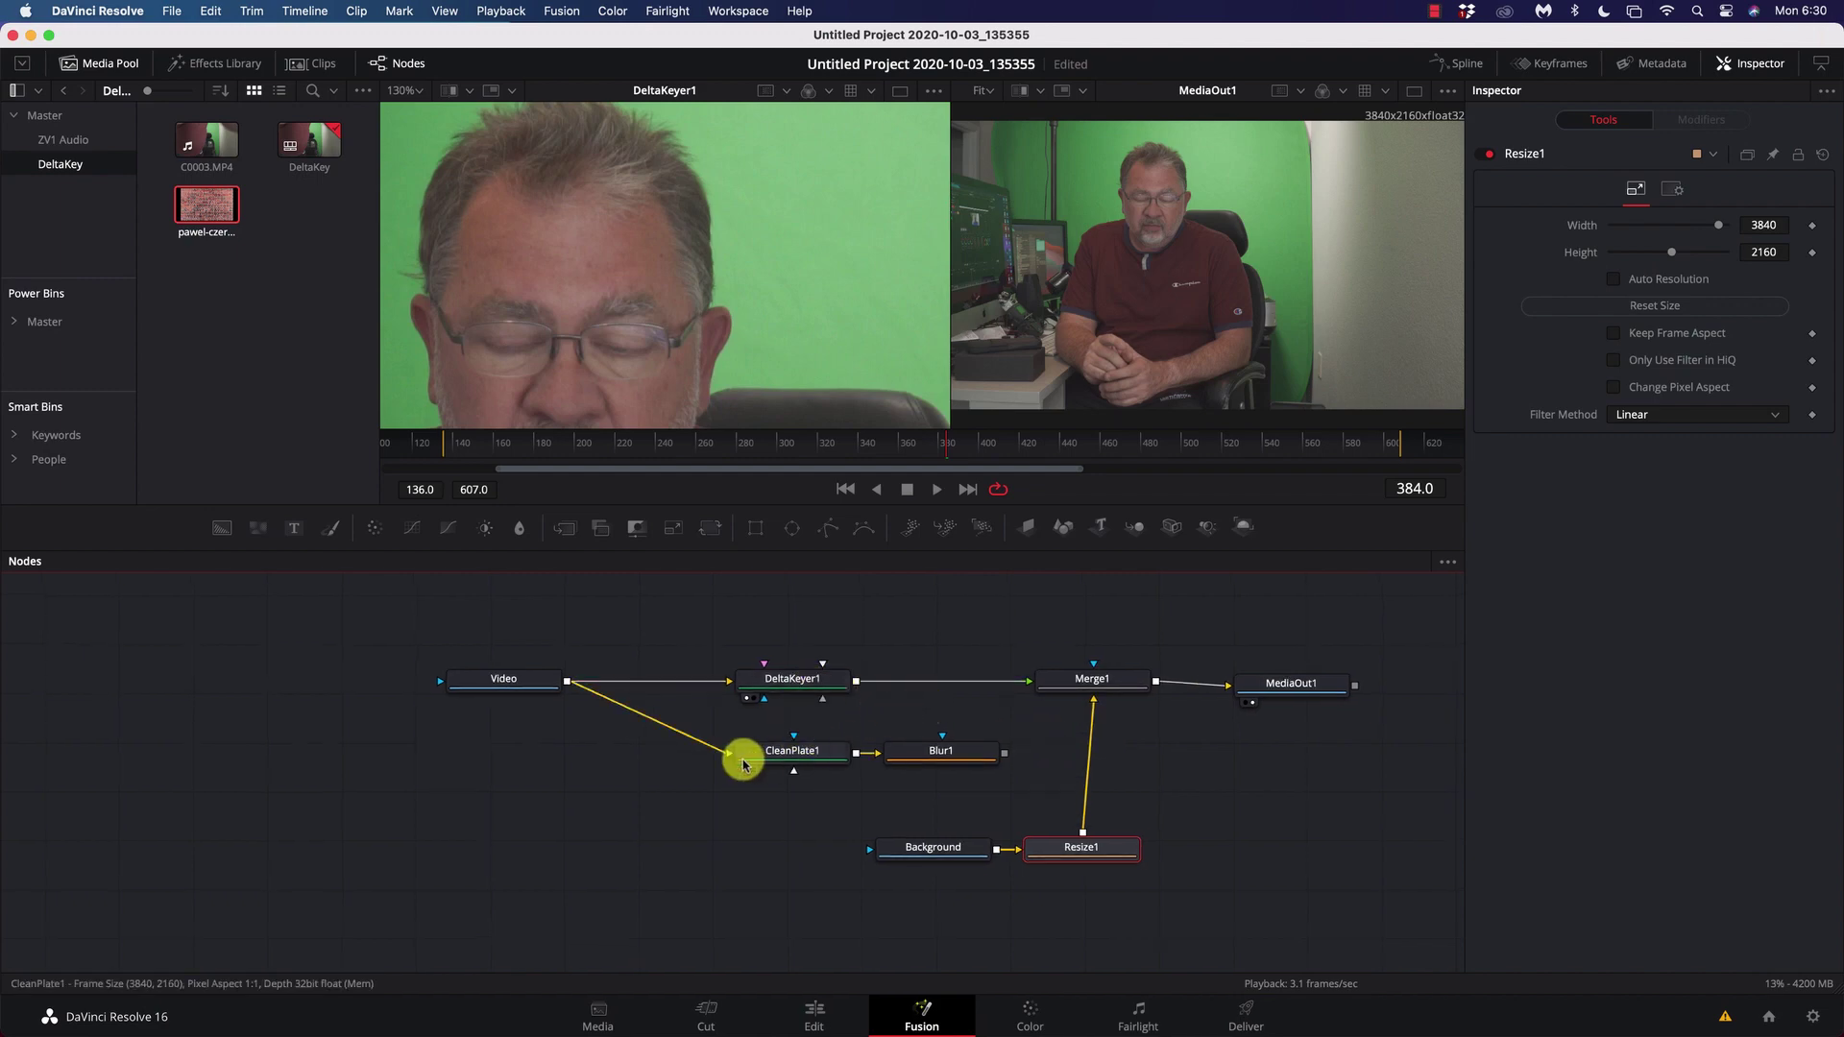
drag(963, 789, 657, 775)
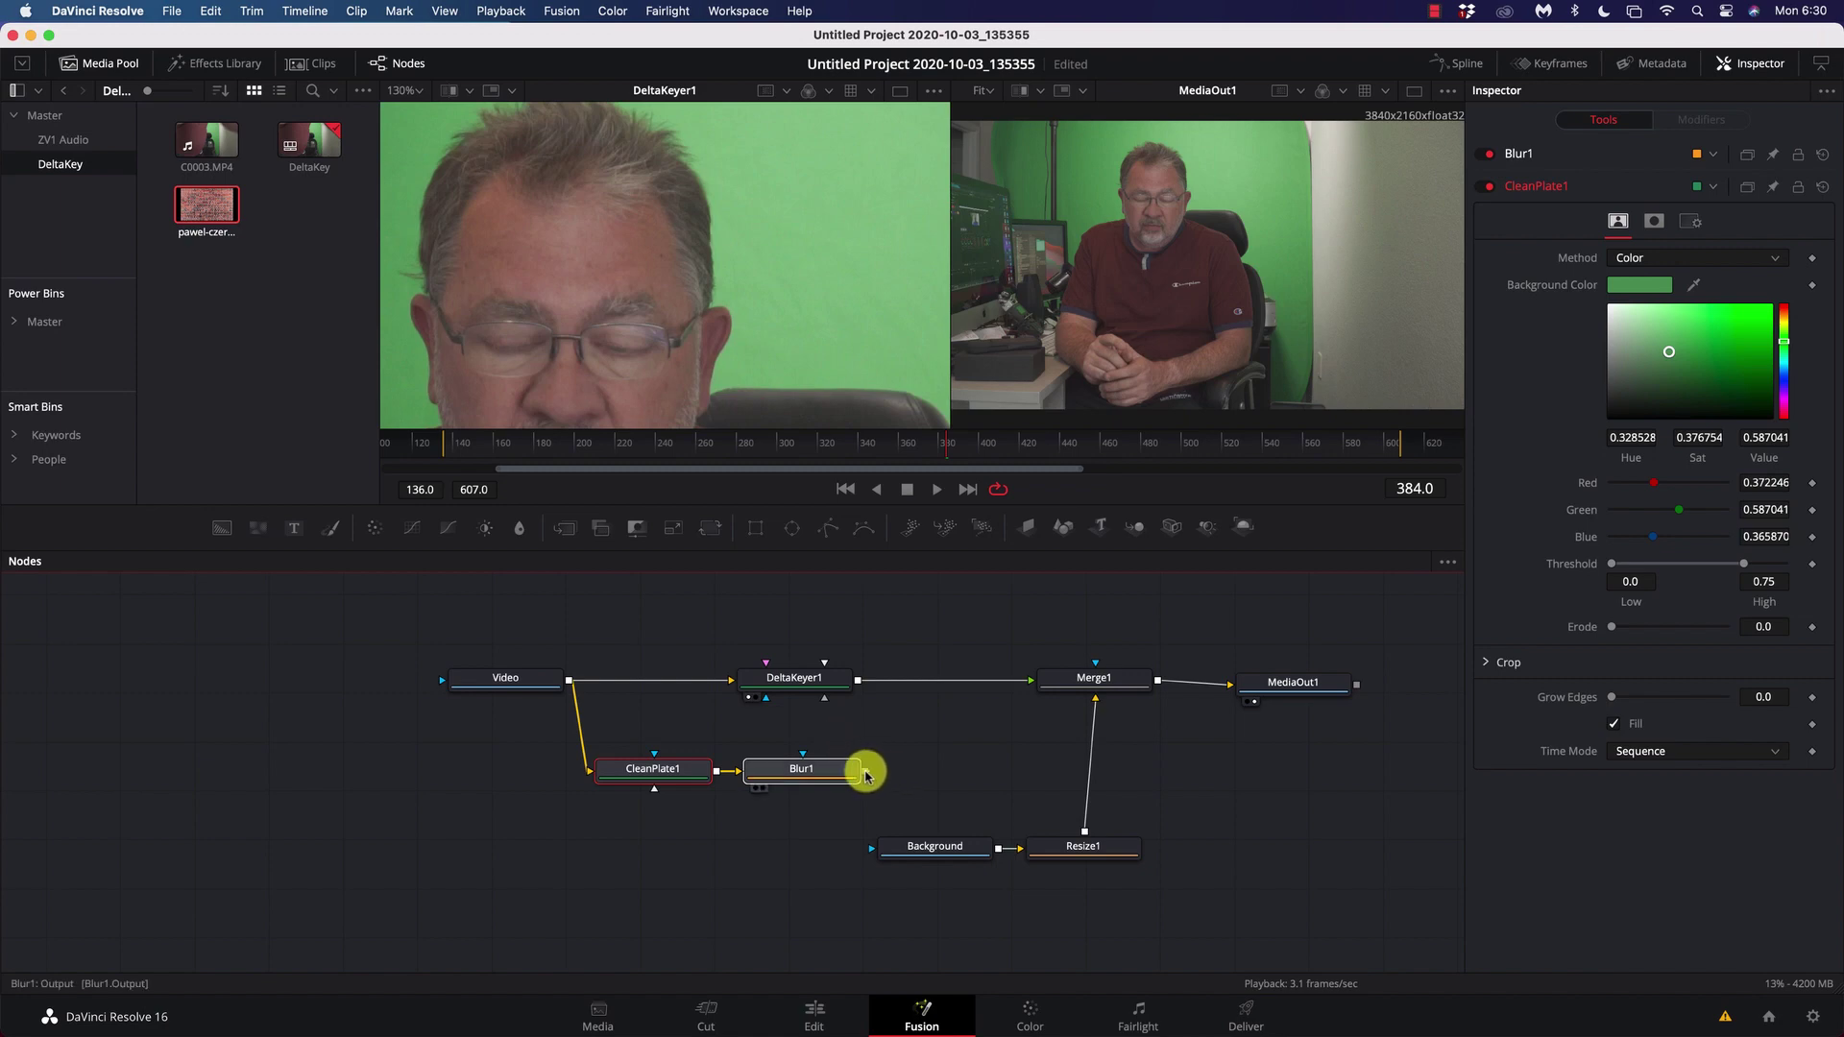
- Connect Blur1's output to DeltaKeyer1's Clean Plate input and zoom the viewer to check the key
drag(865, 774, 766, 664)
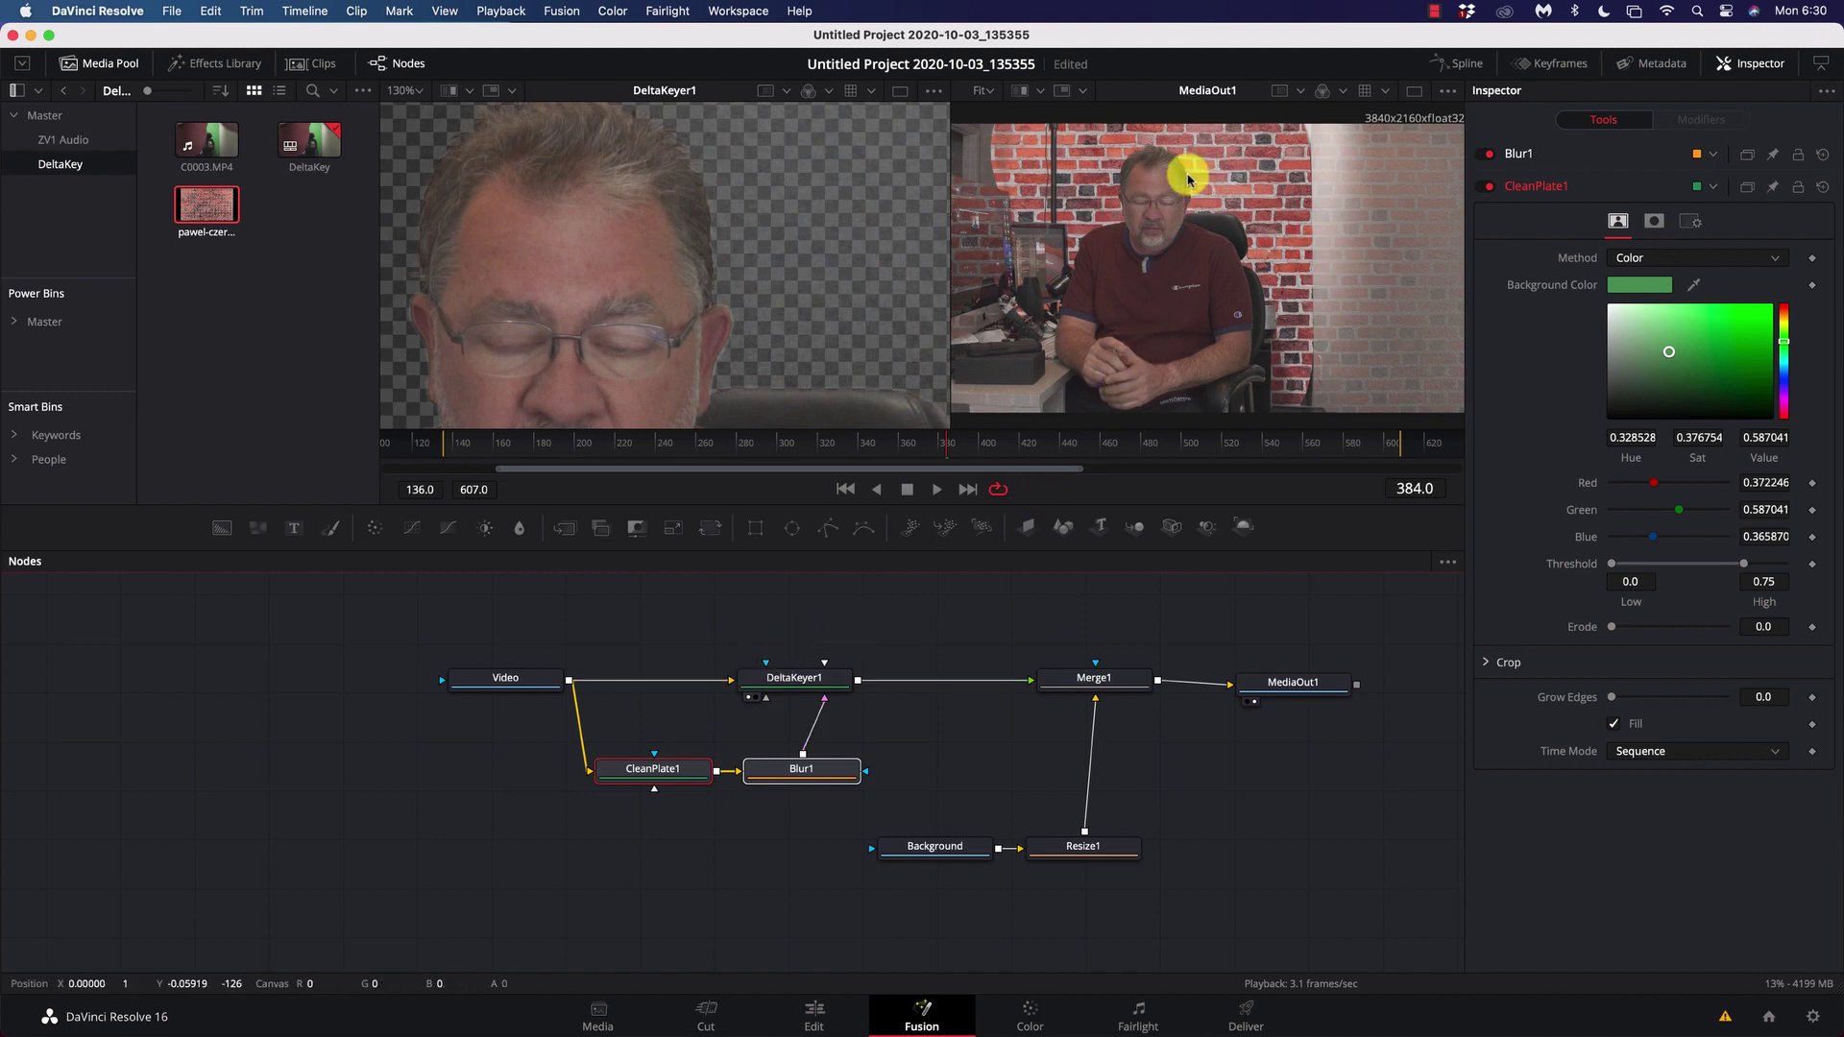
scroll(1188, 182, up, 5)
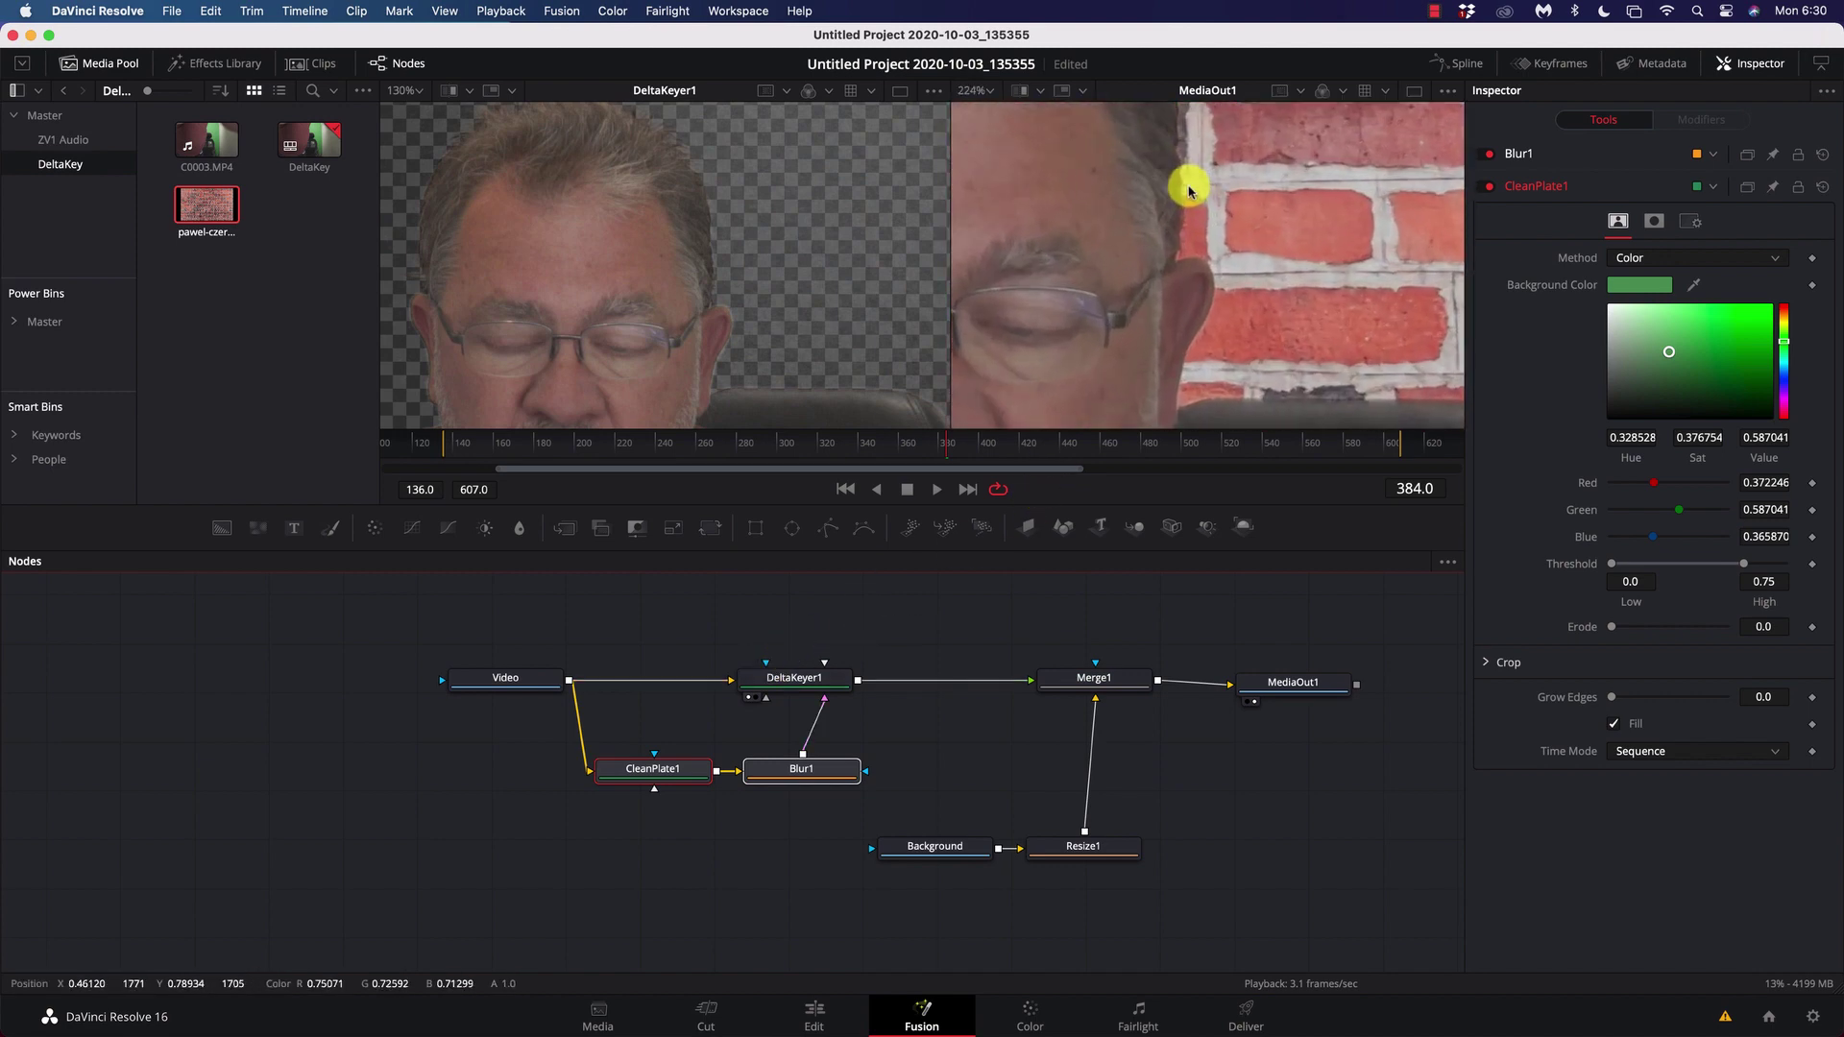
scroll(1188, 189, down, 5)
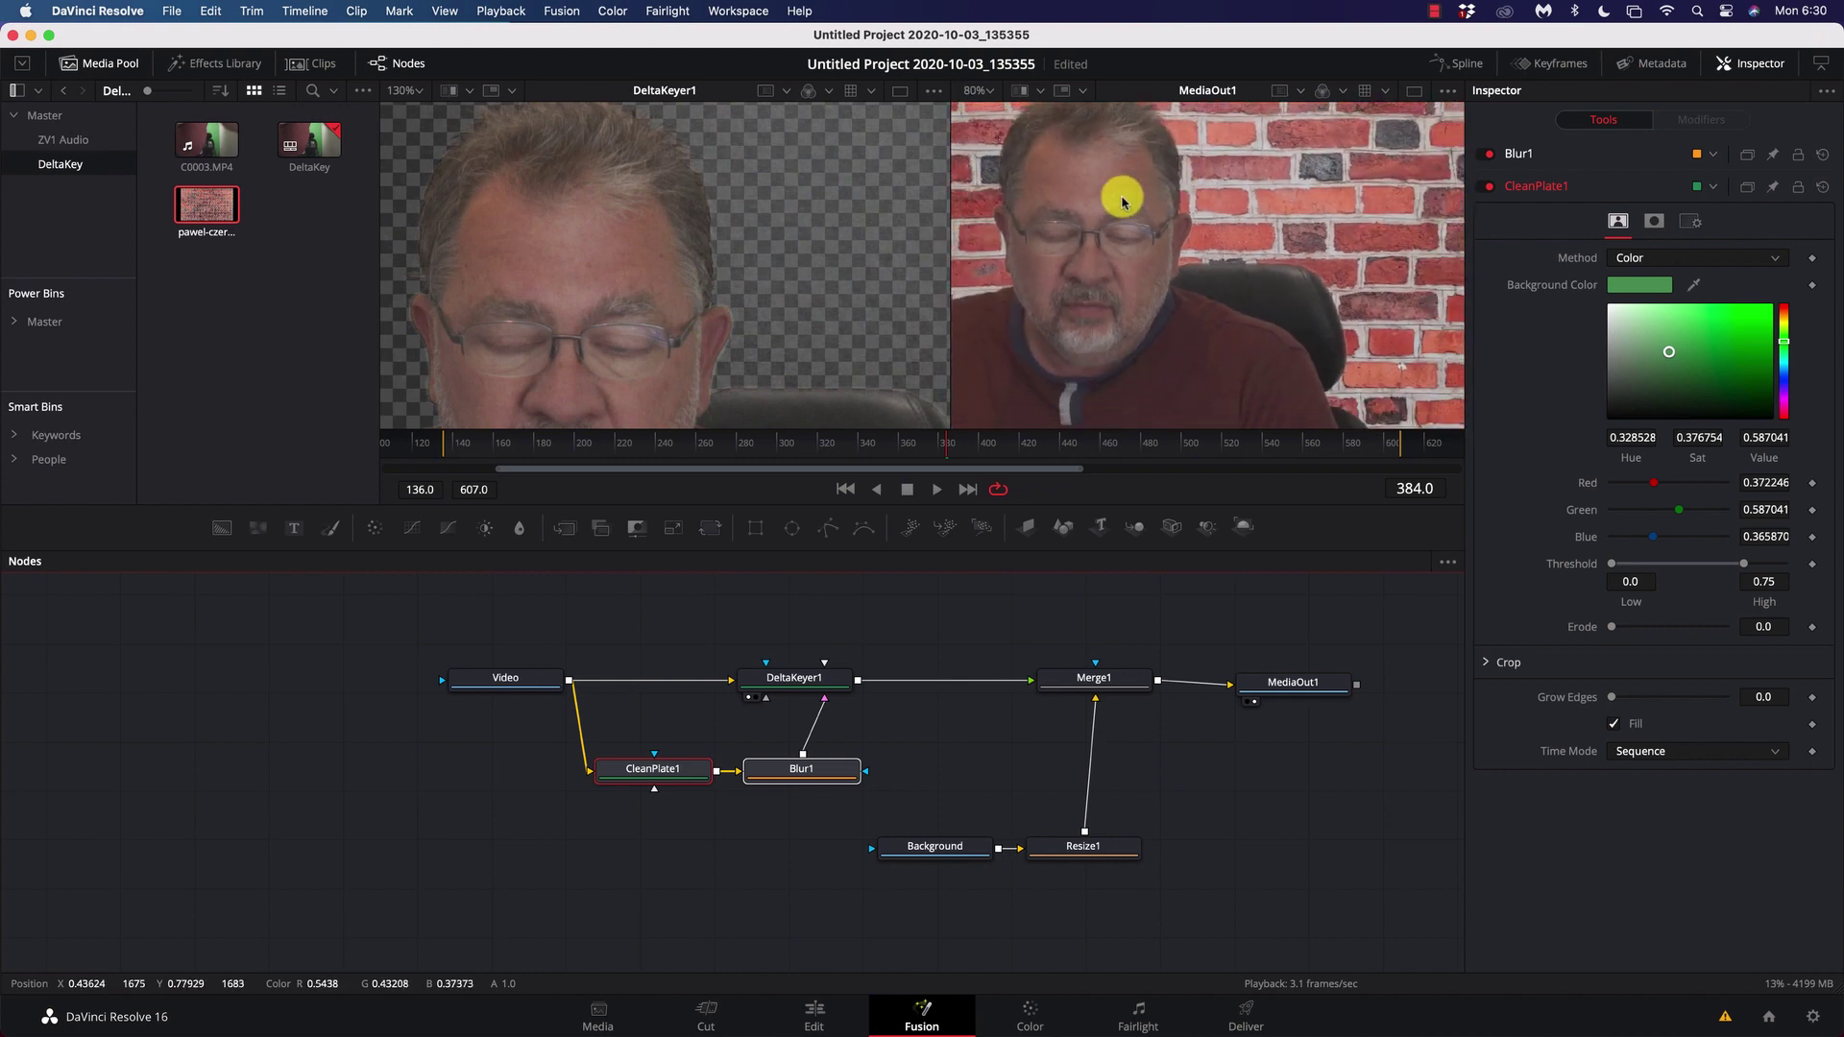
scroll(1122, 200, up, 5)
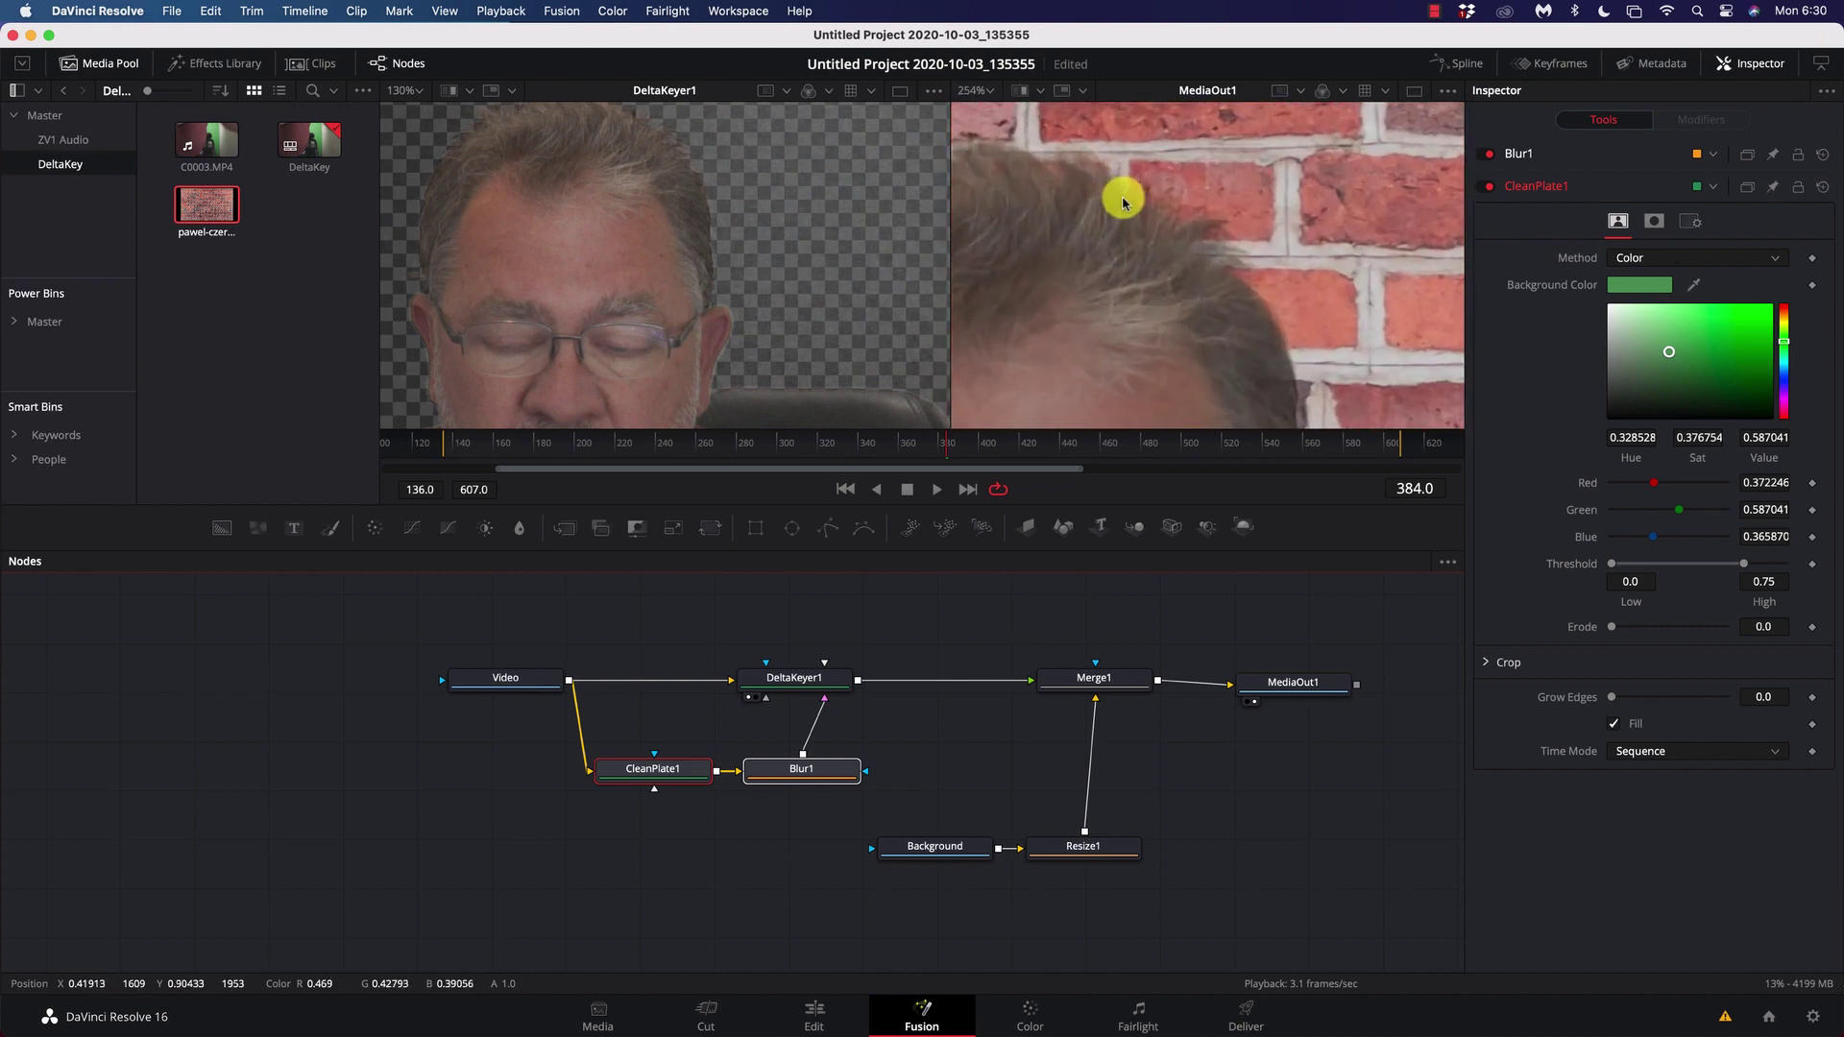
scroll(1122, 200, up, 2)
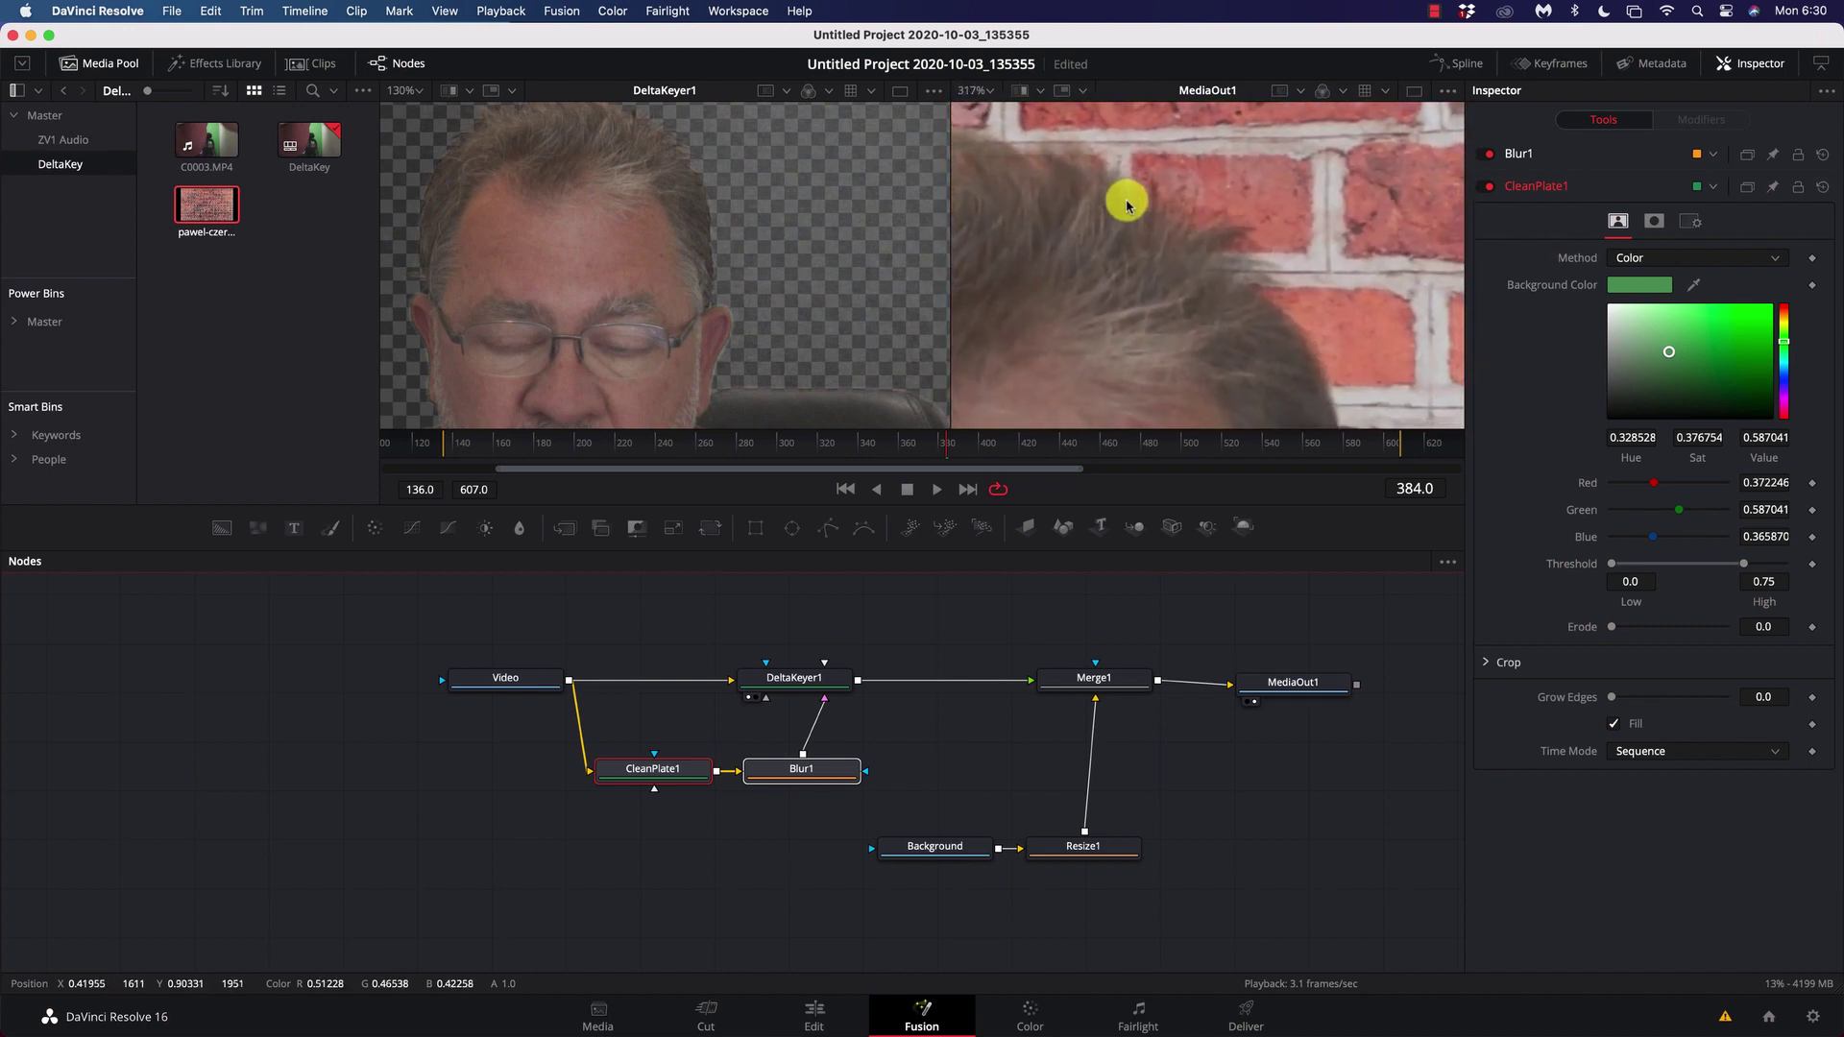
scroll(1128, 206, down, 10)
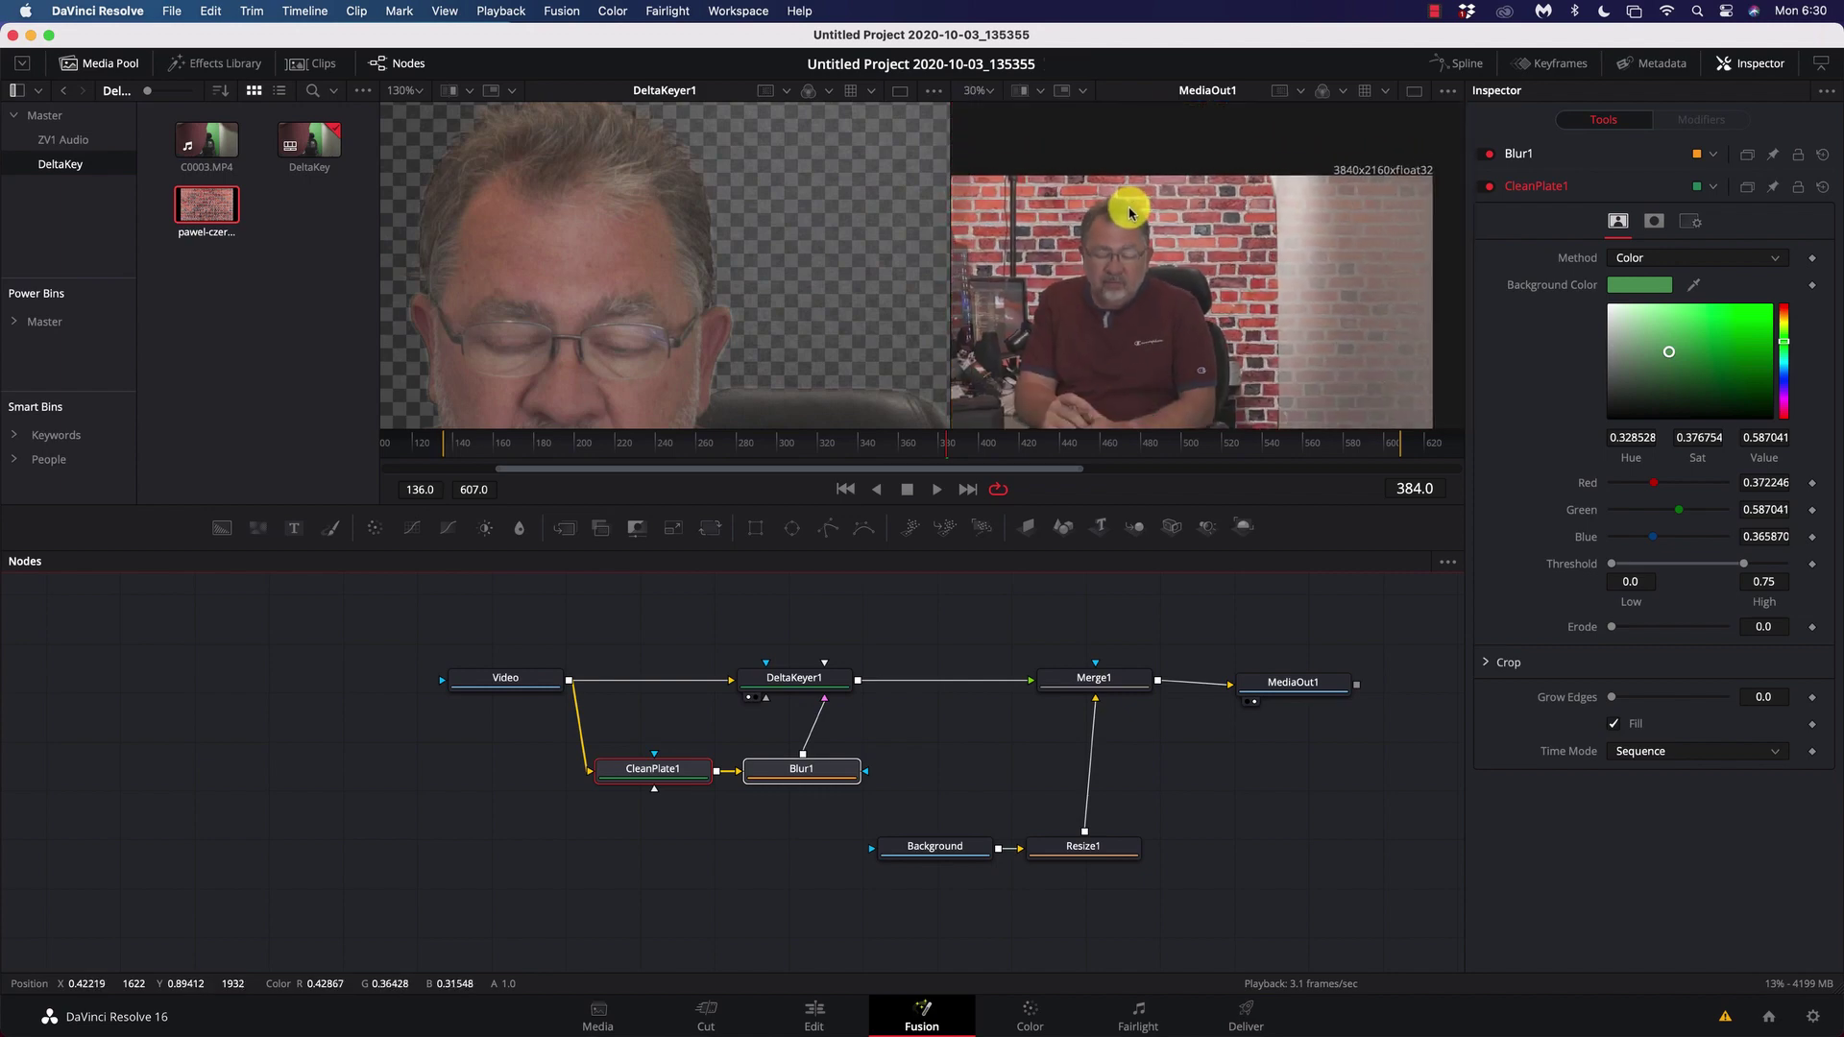
scroll(1132, 240, down, 1)
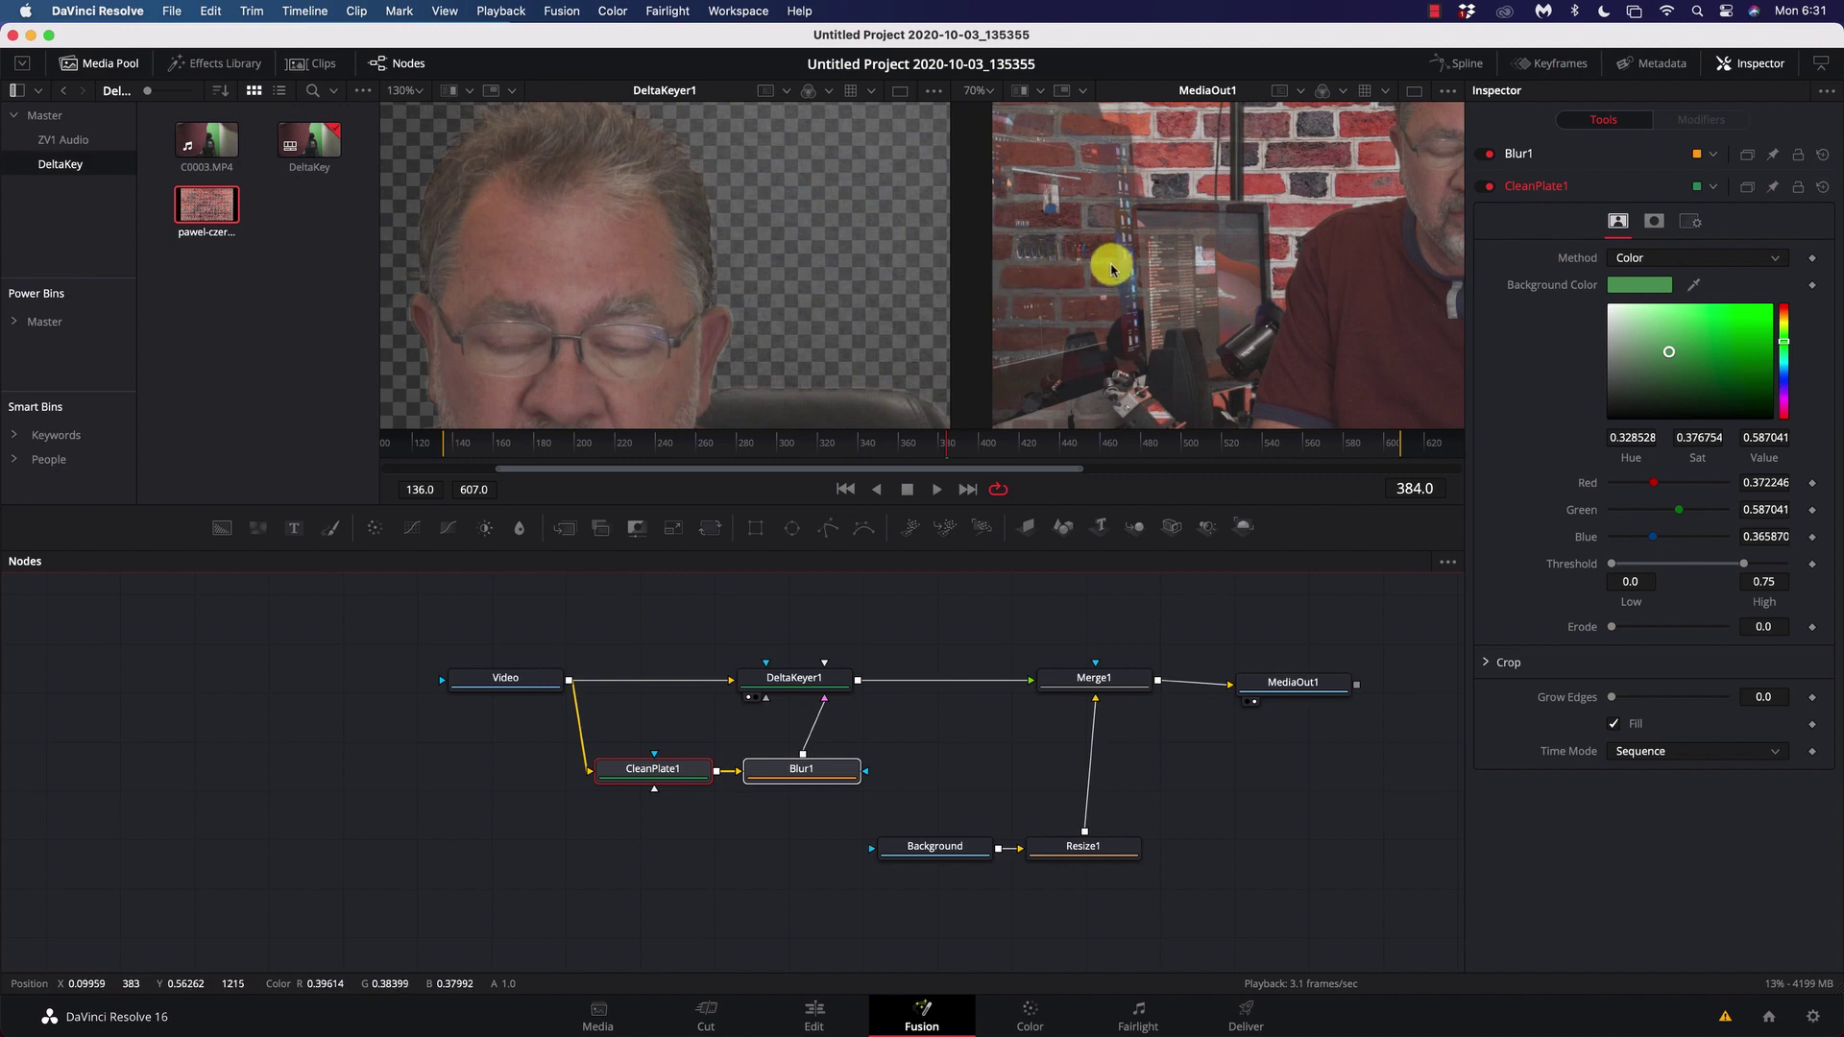
scroll(1104, 308, down, 5)
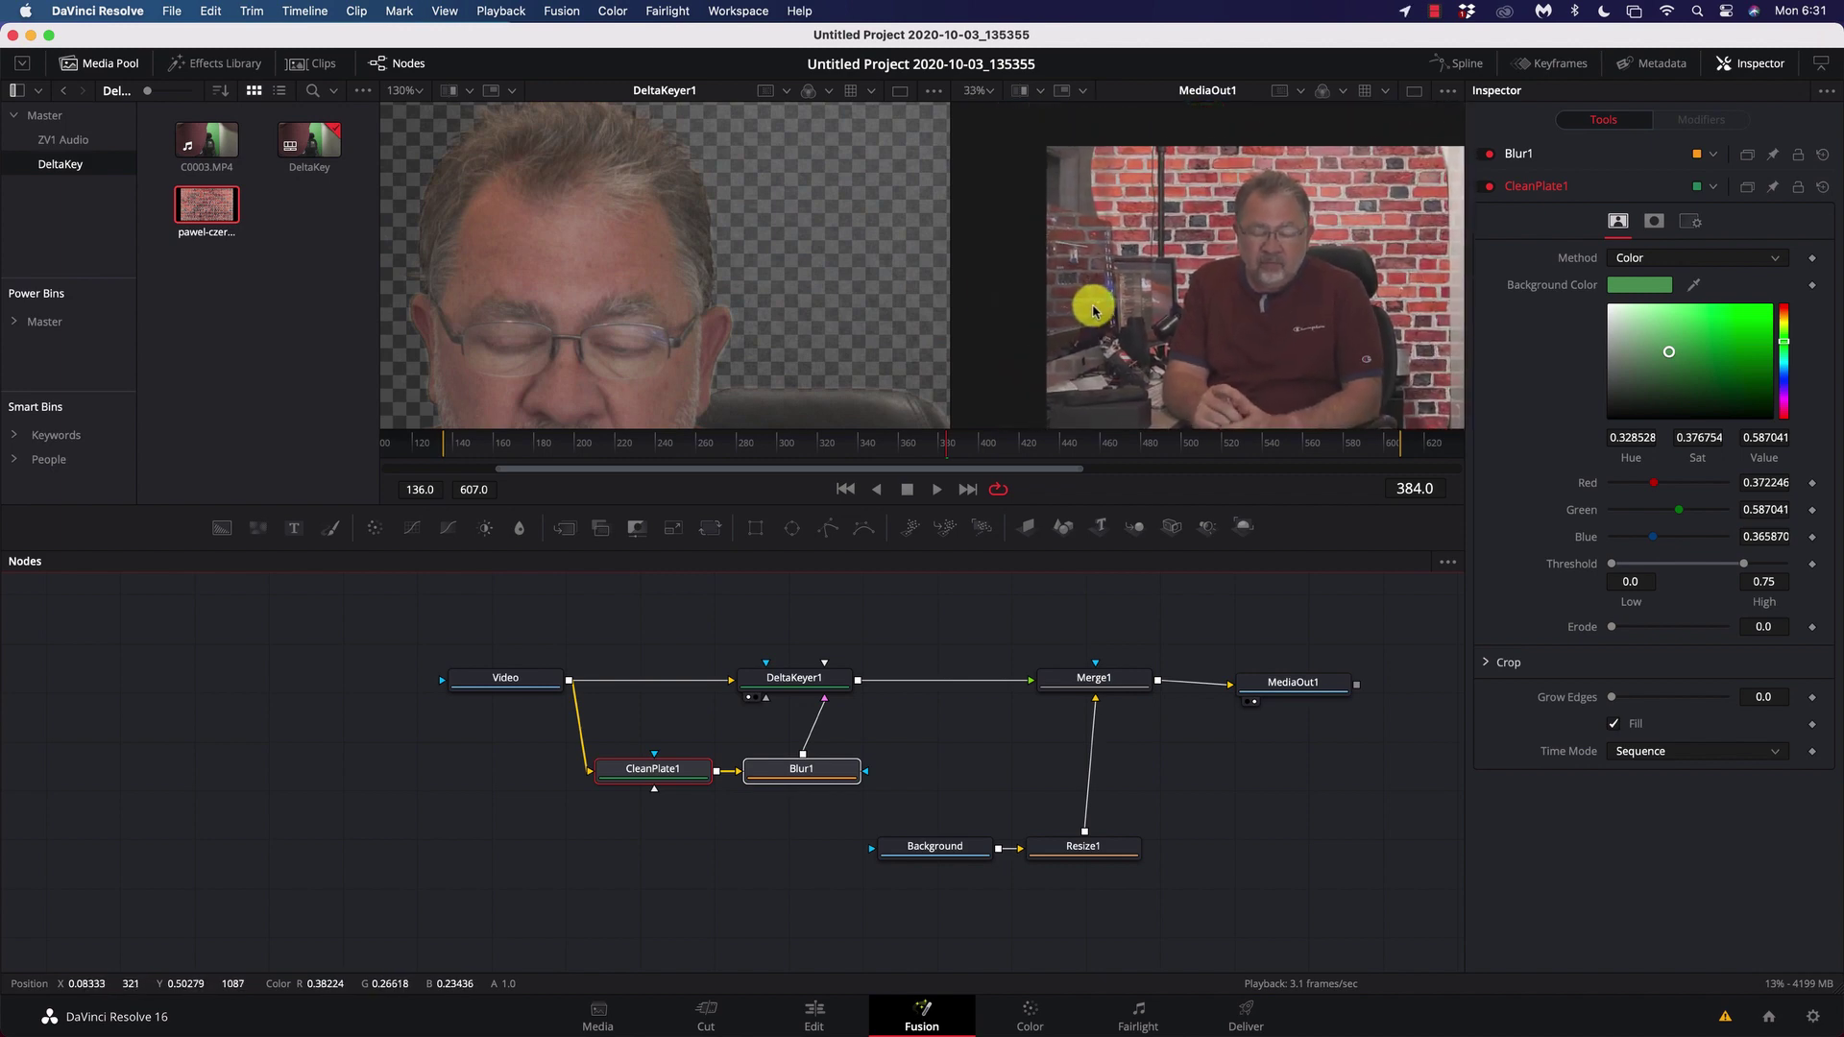
scroll(1277, 309, up, 1)
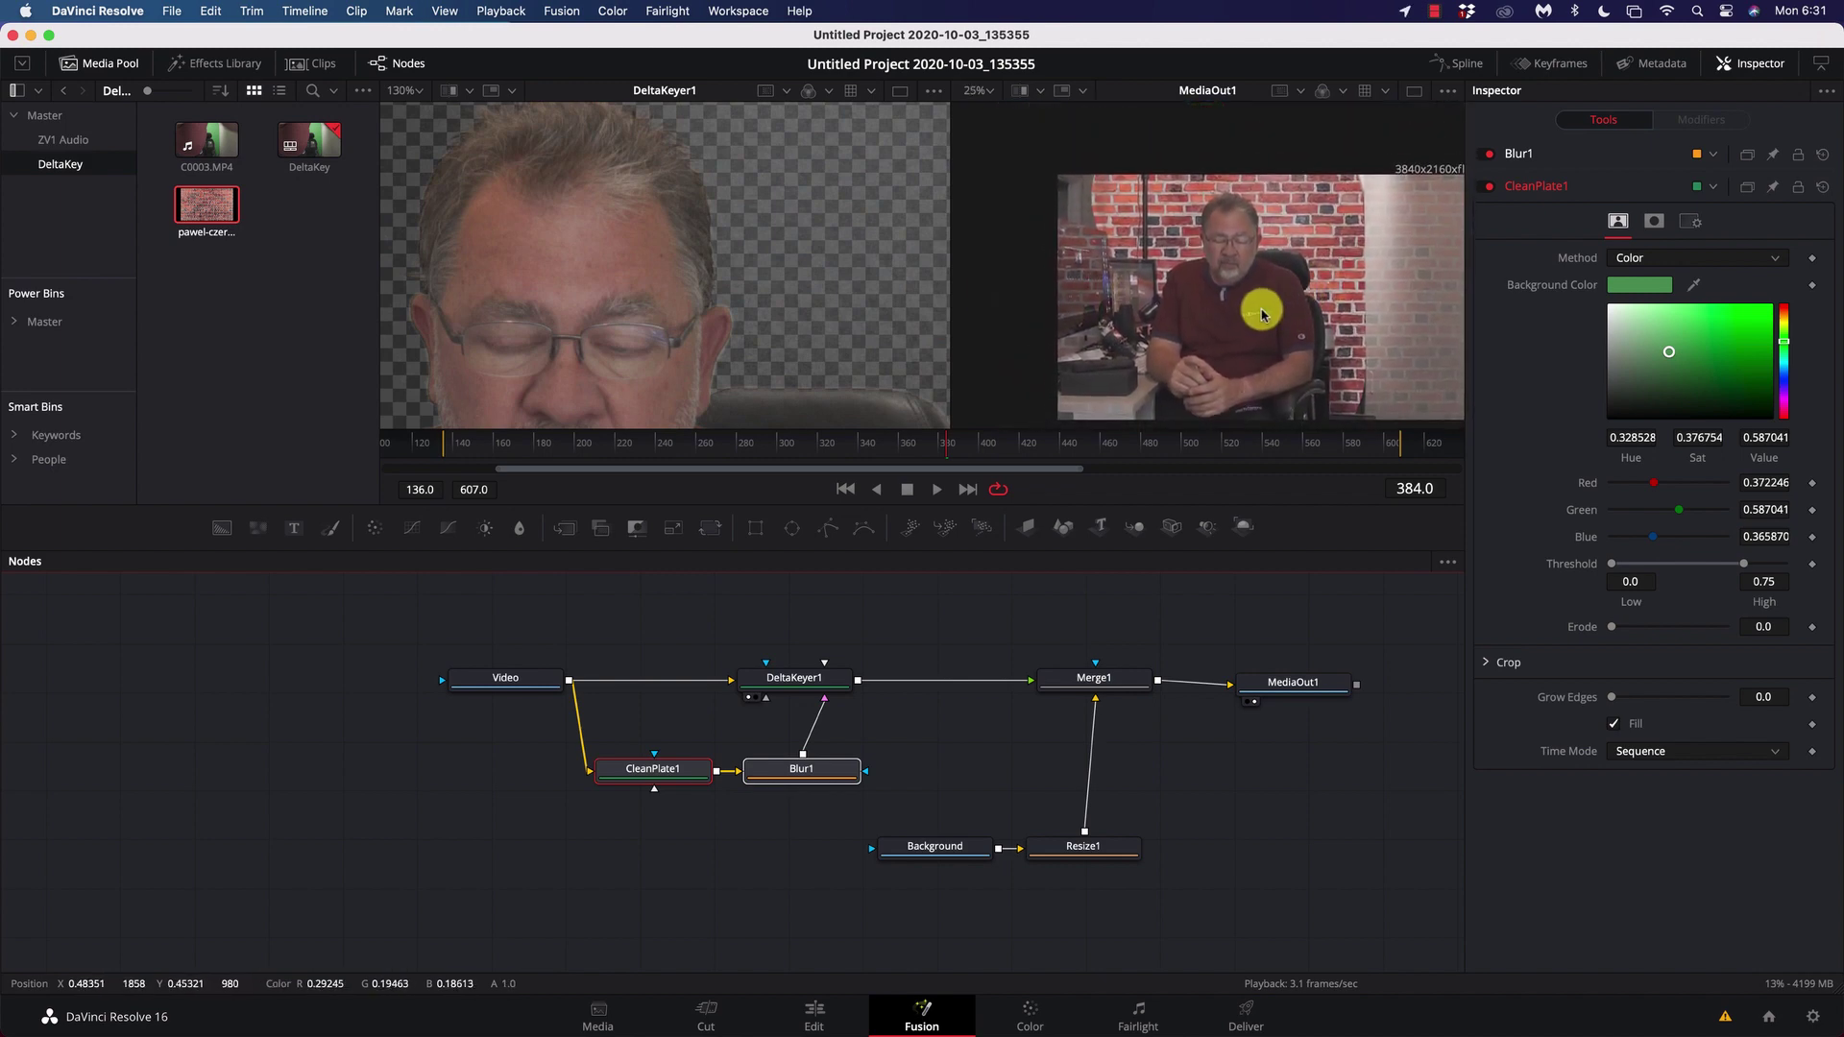
scroll(1252, 315, right, 3)
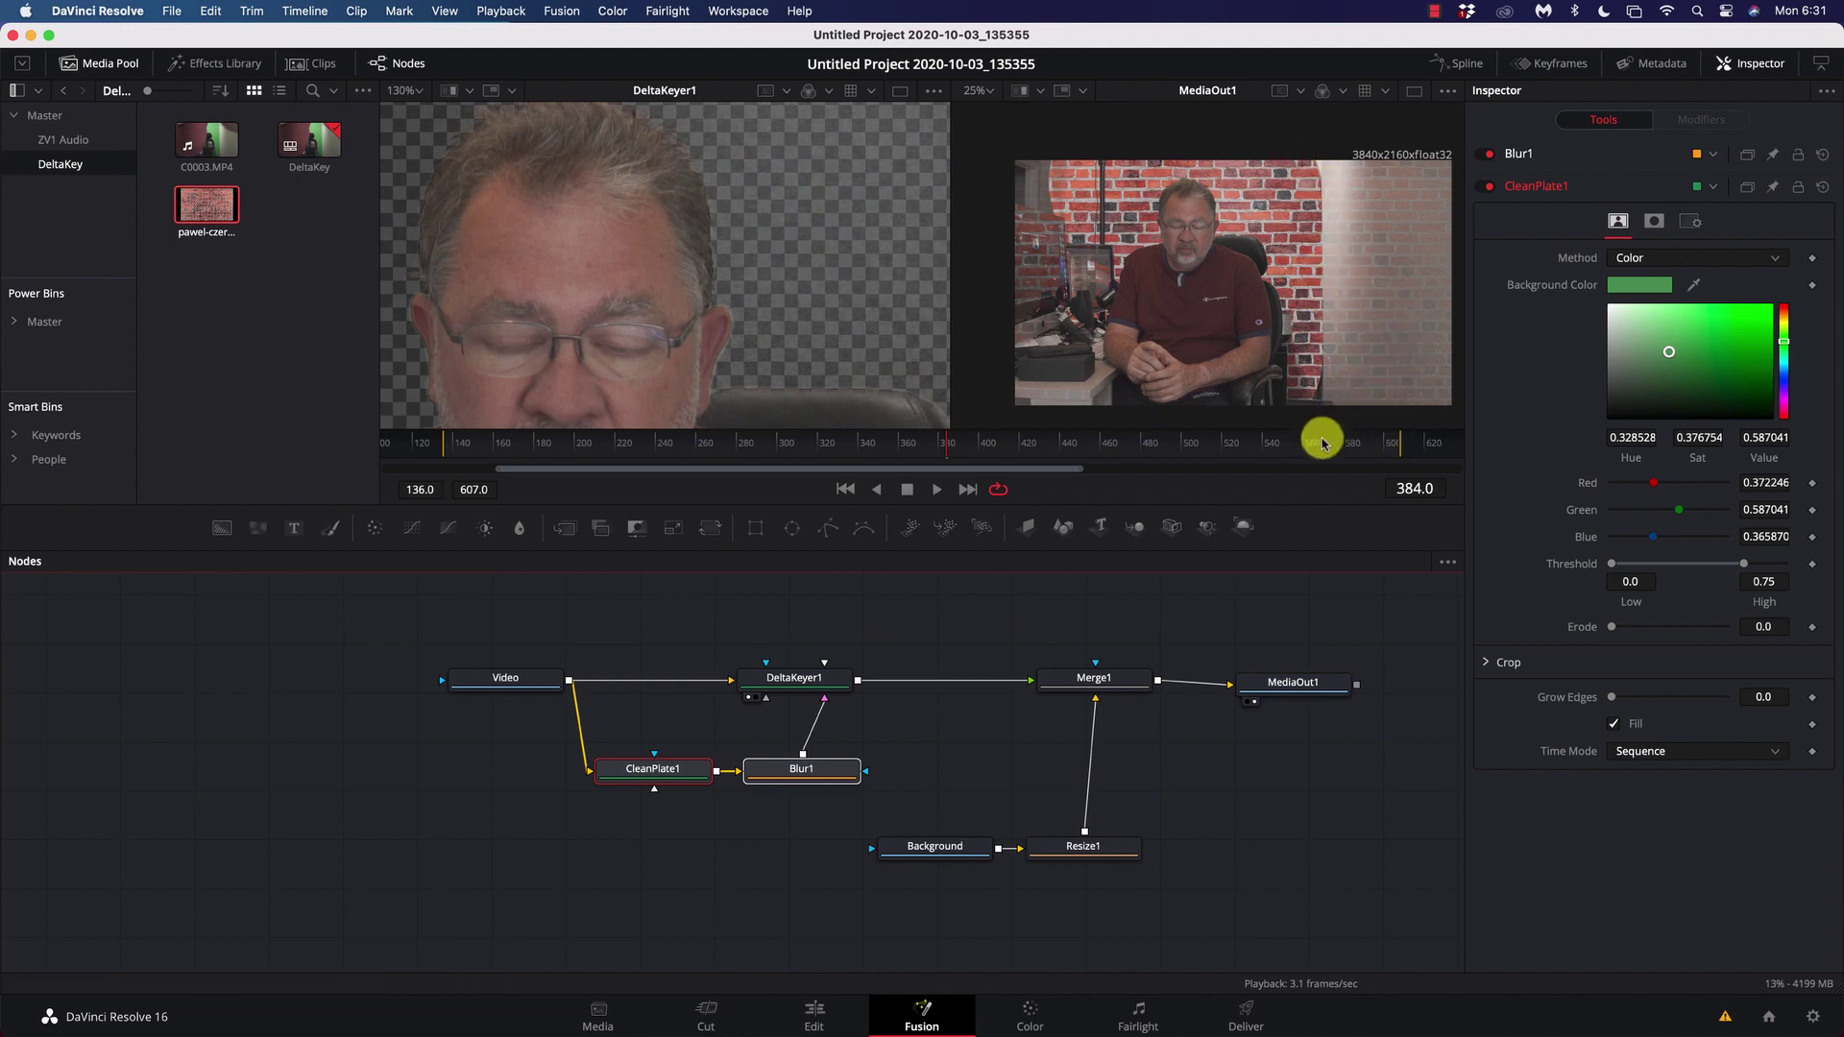
- Add a Rectangle mask node to the Fusion node graph
click(809, 626)
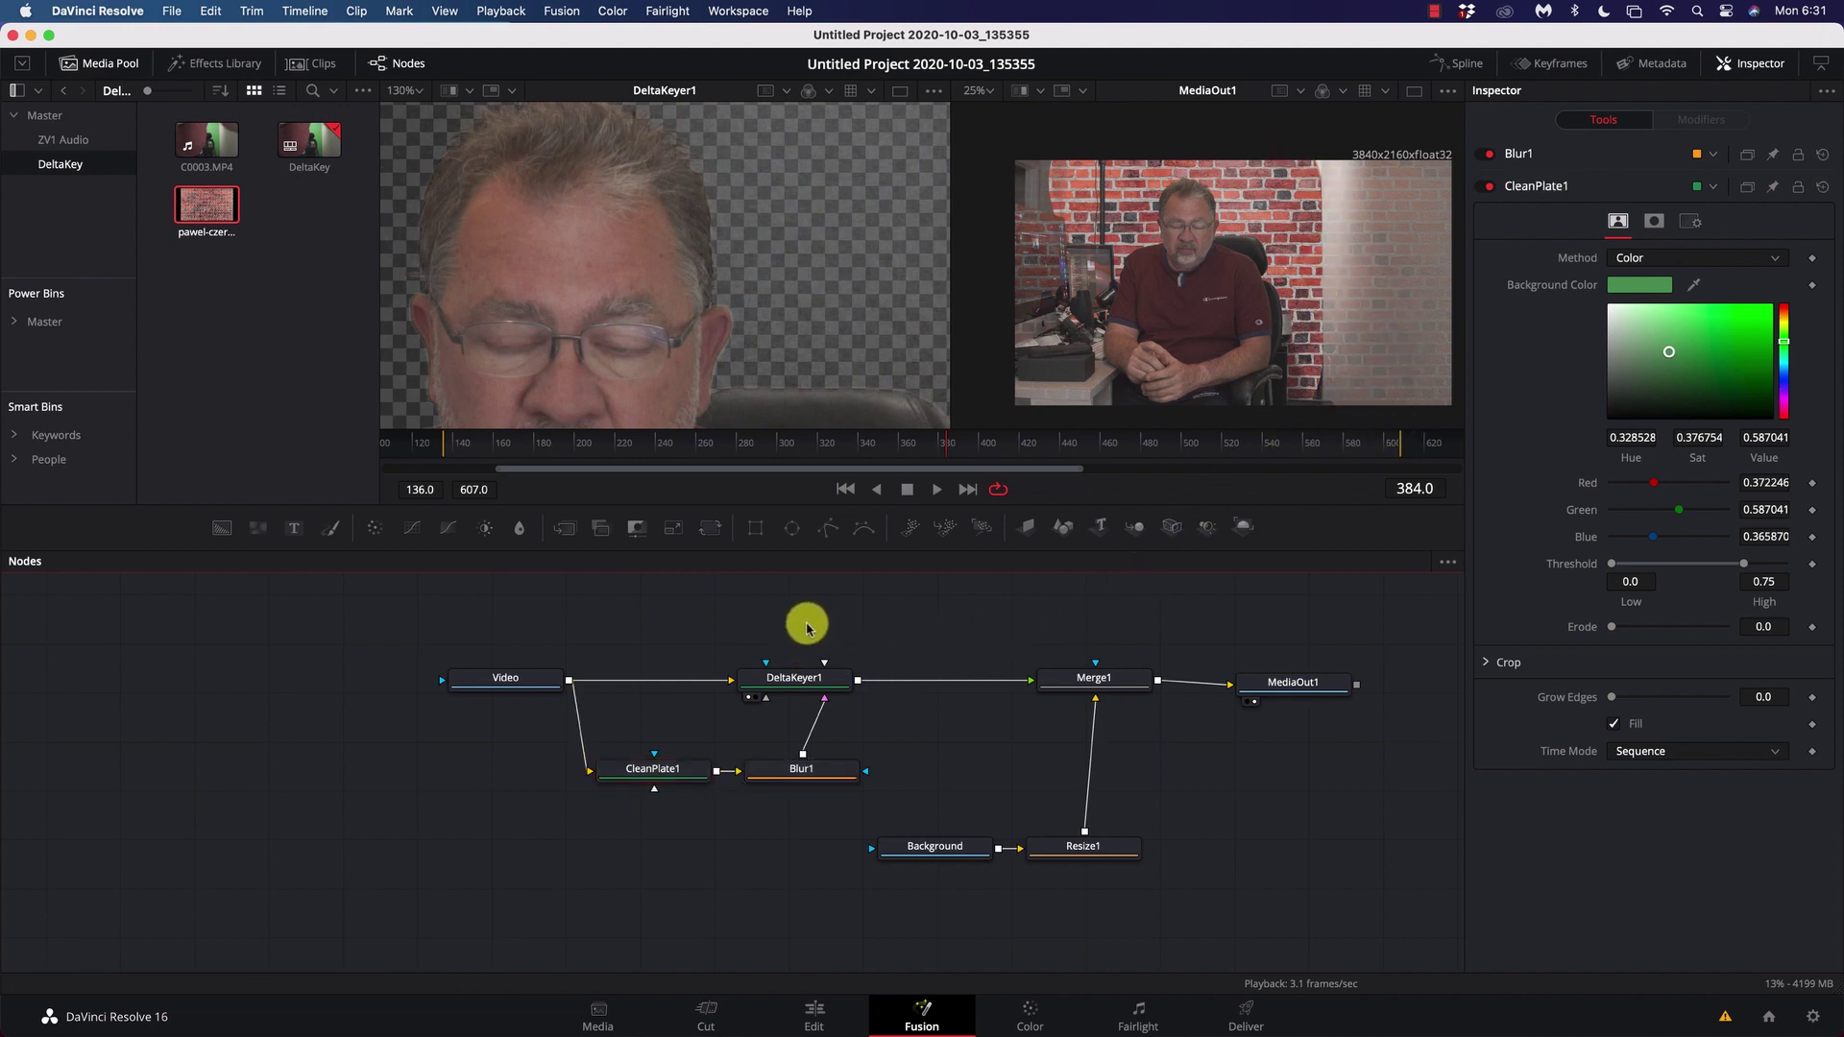
key(shift+space)
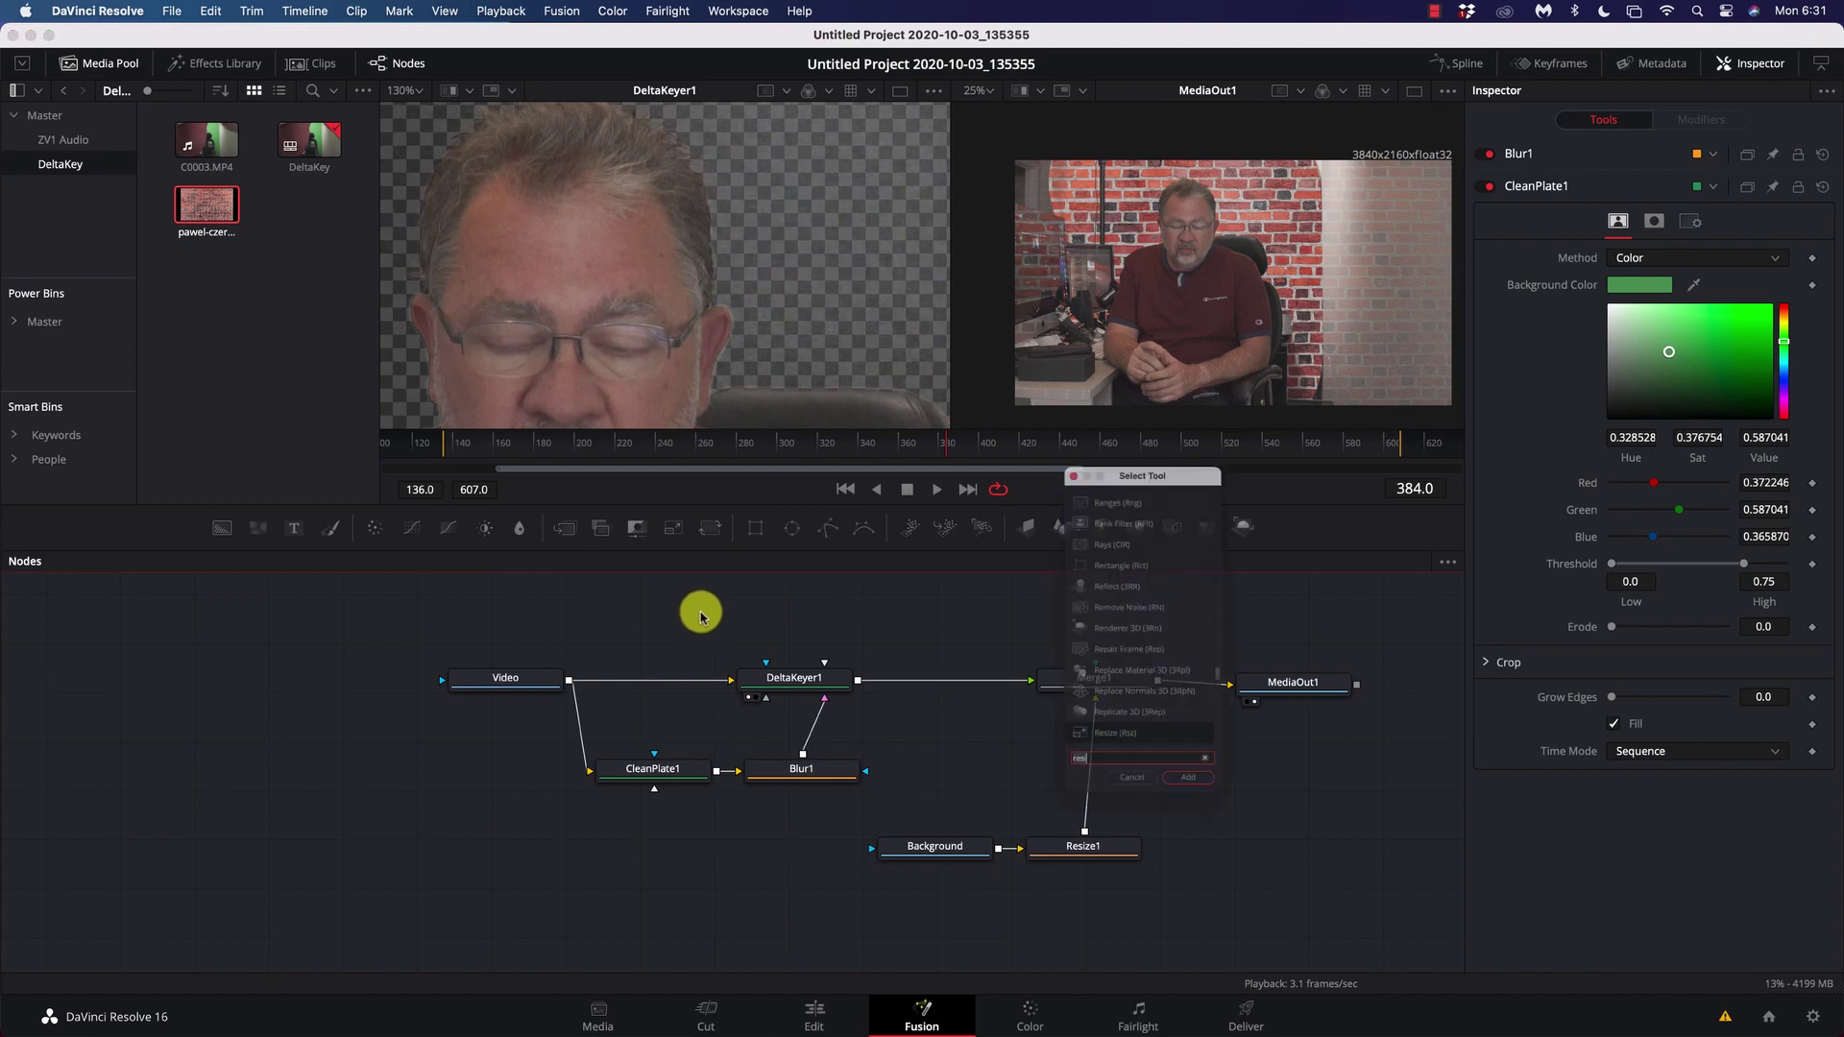
text(resi)
key(BackSpace)
key(BackSpace)
text(c)
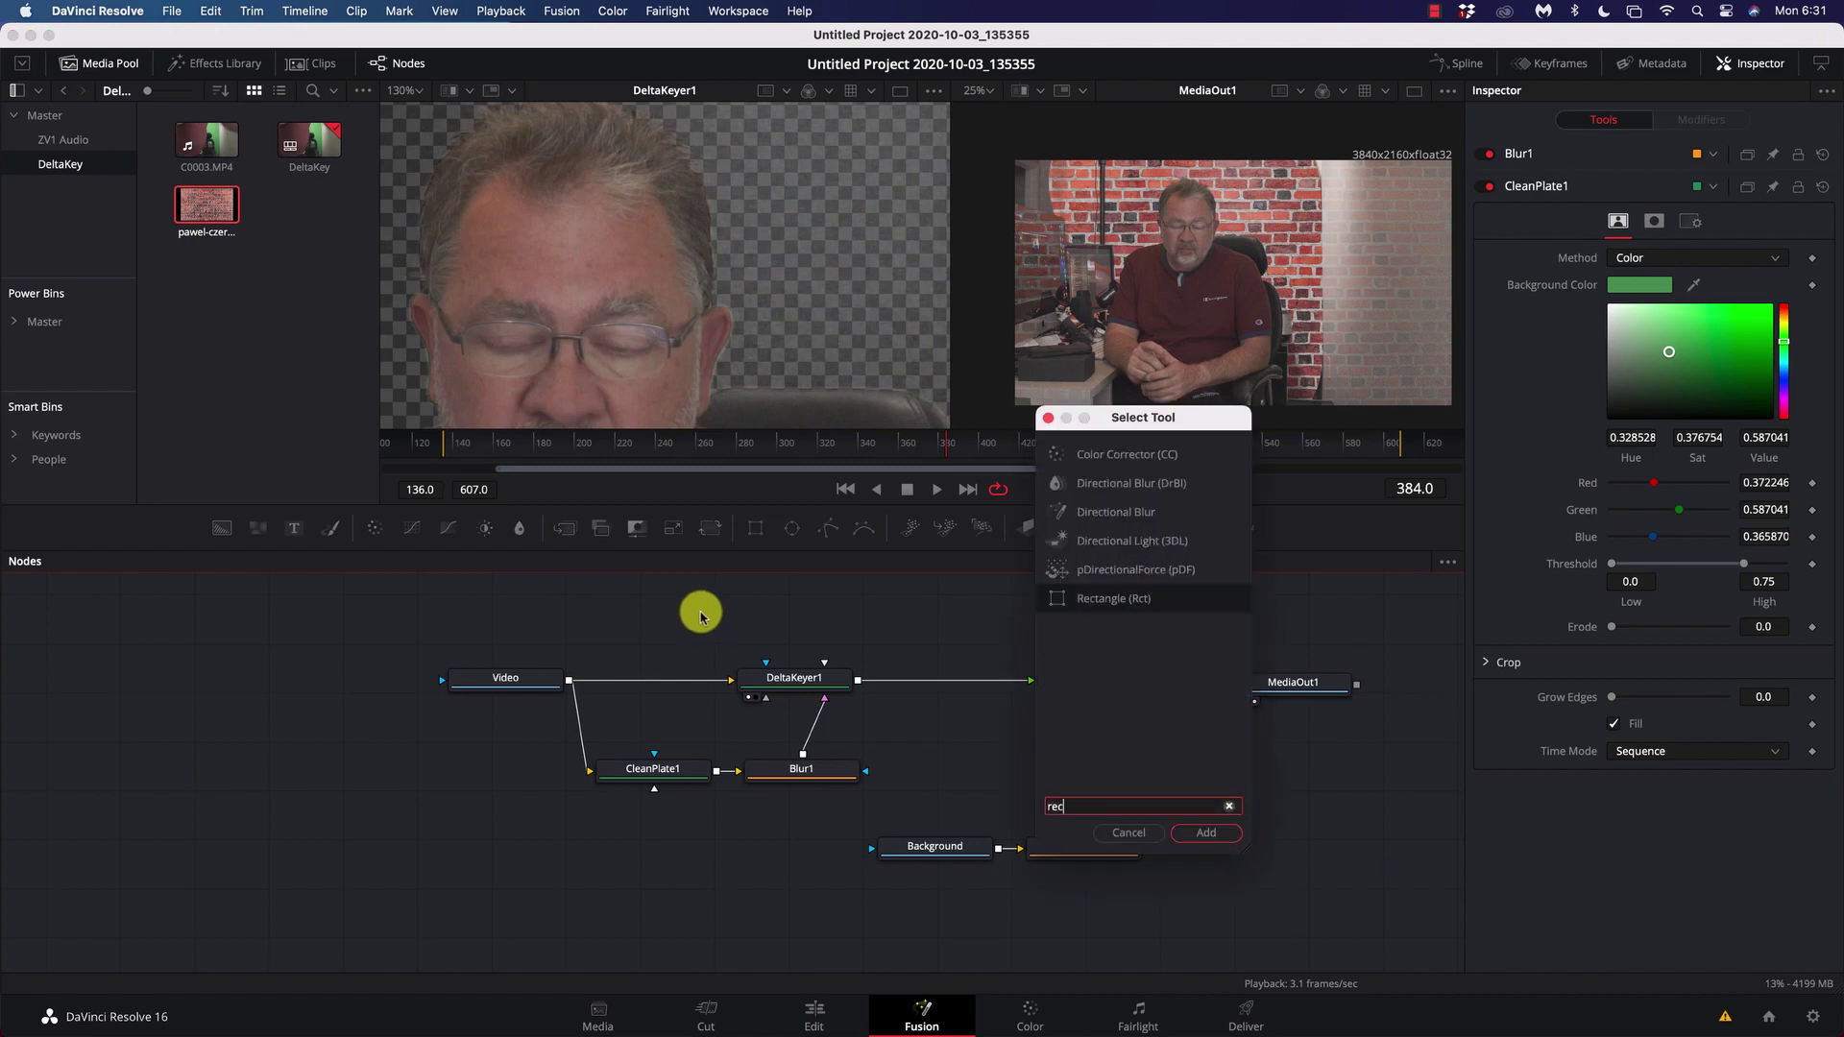
key(Escape)
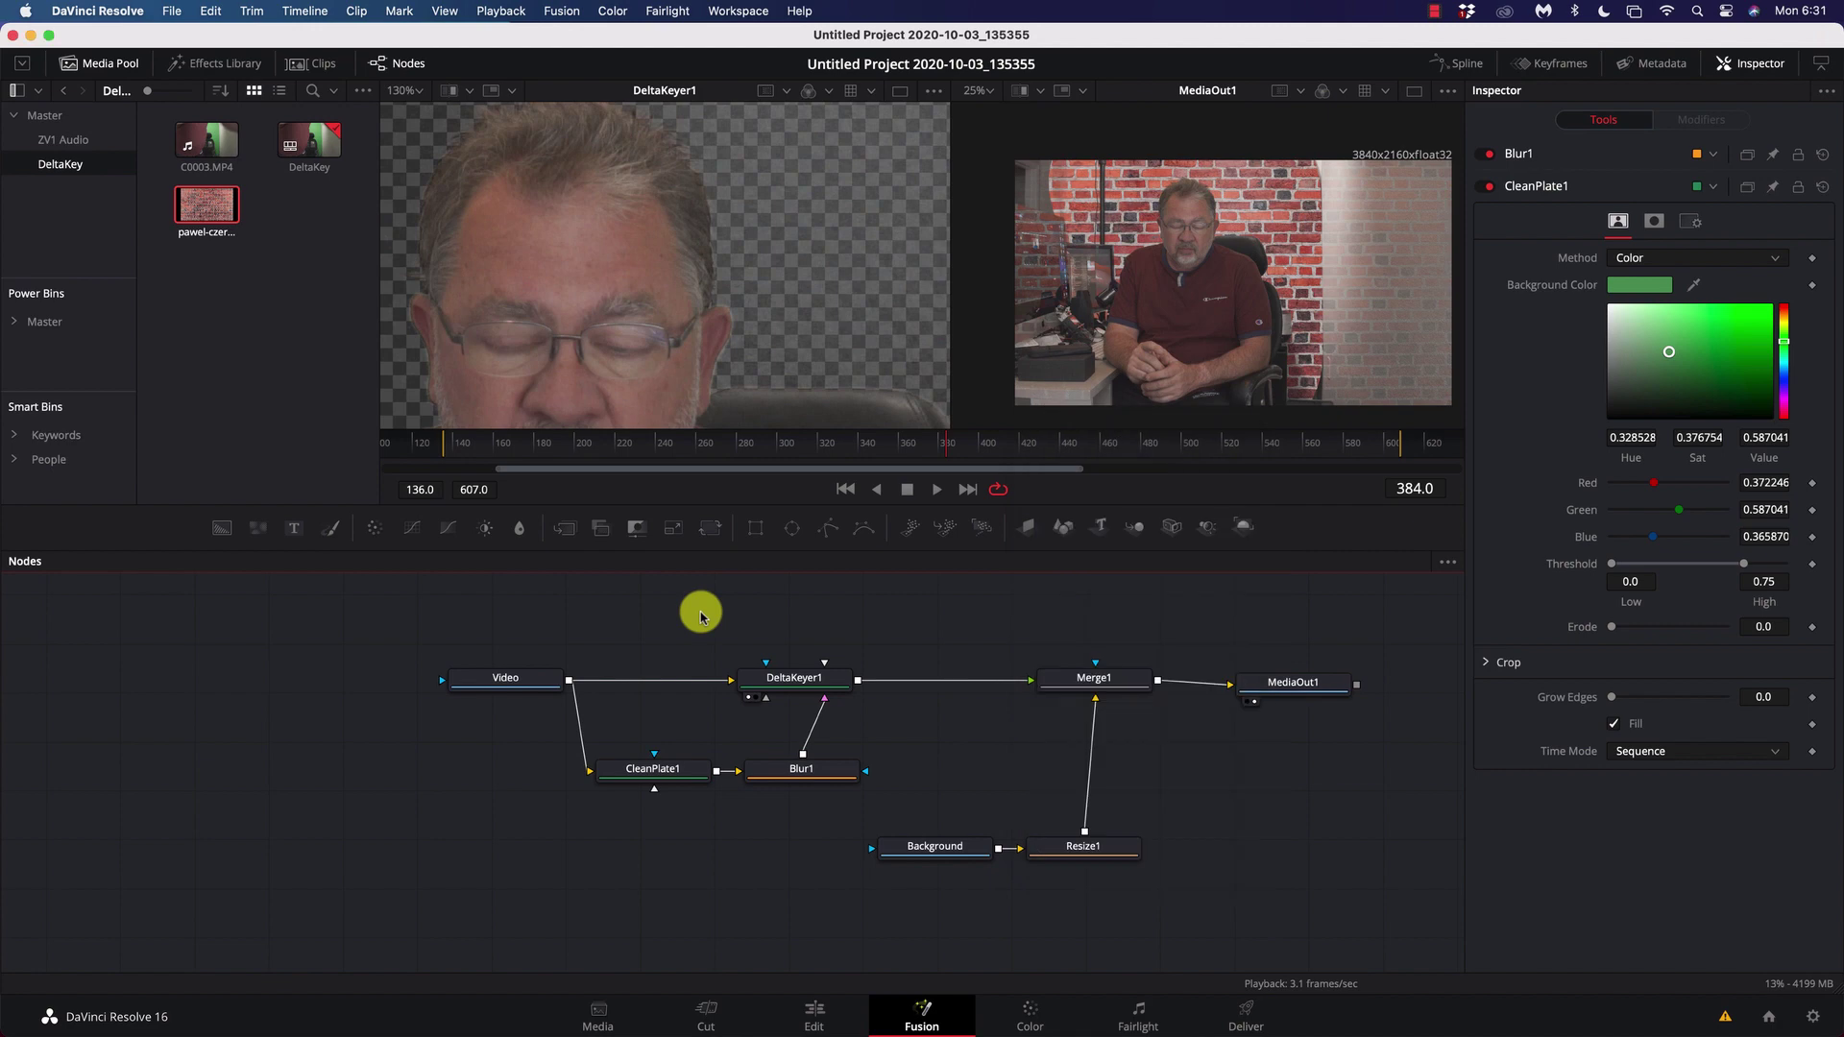
click(753, 538)
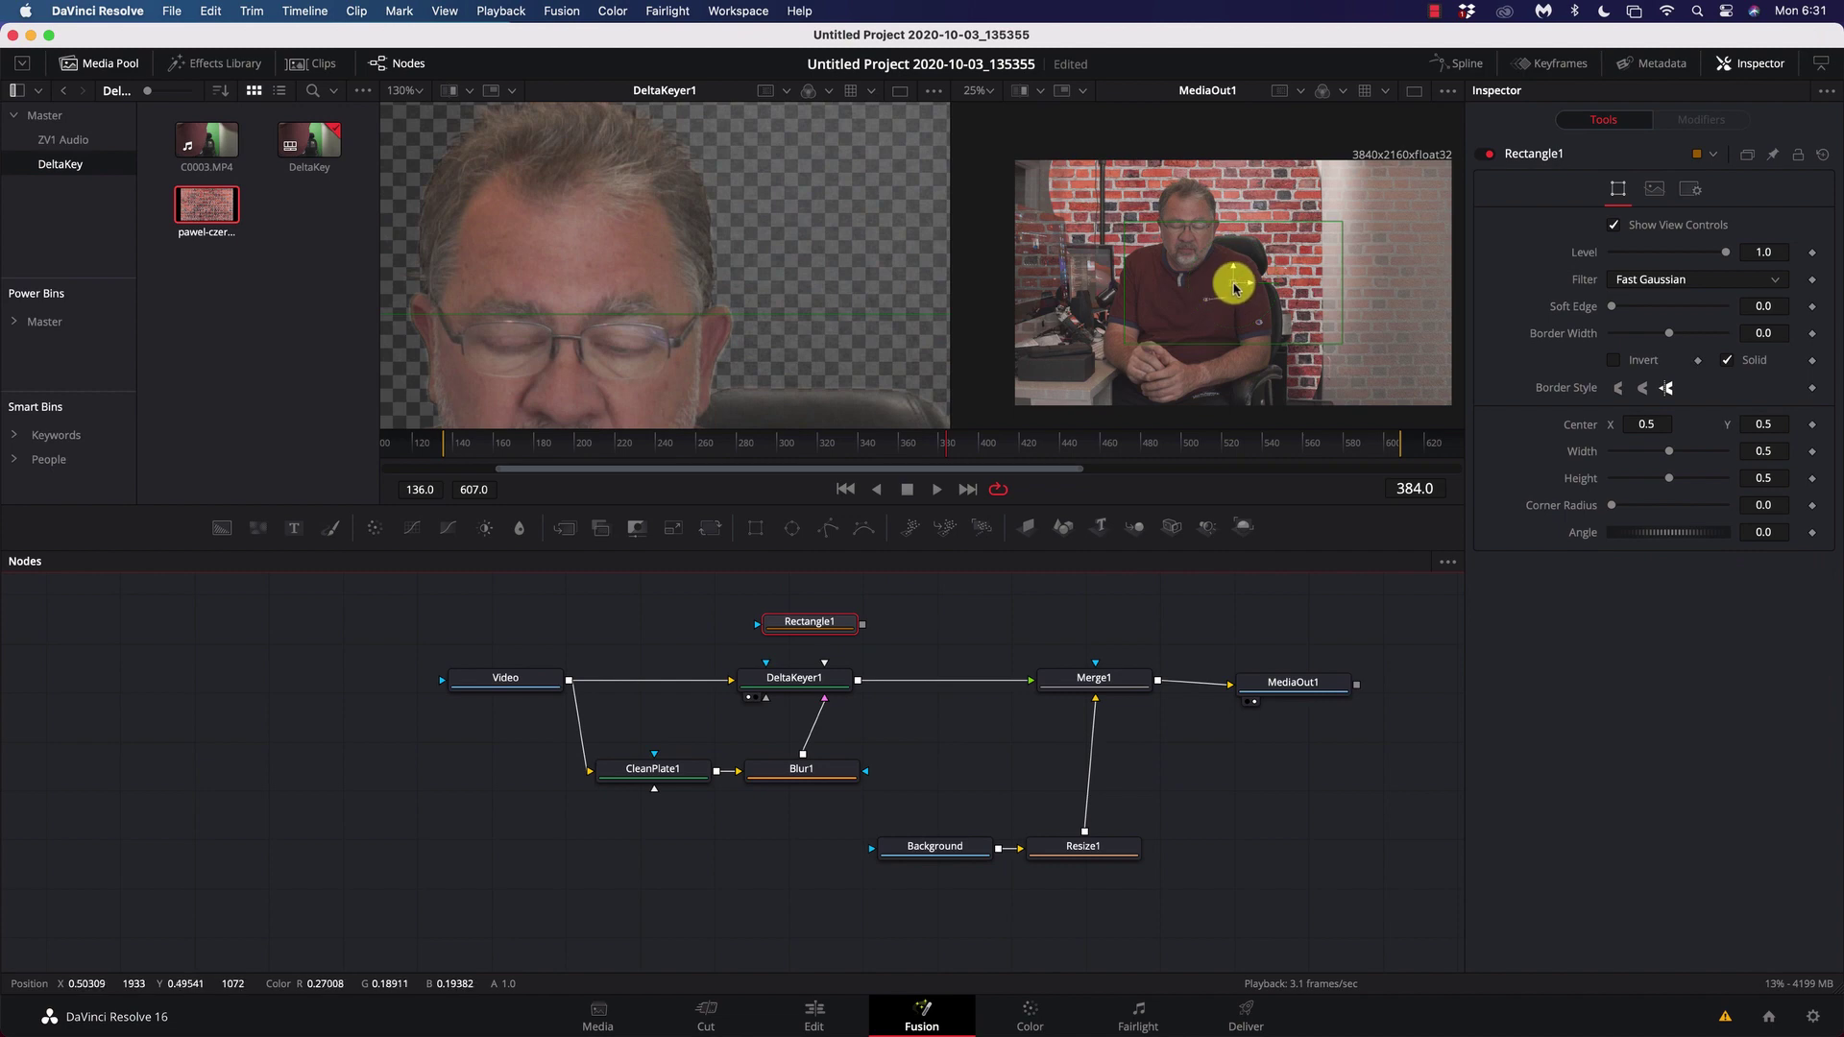
- Extend the rectangle matte to the frame bottom and wire Rectangle1 into DeltaKeyer1's garbage matte input
drag(1235, 288, 1390, 287)
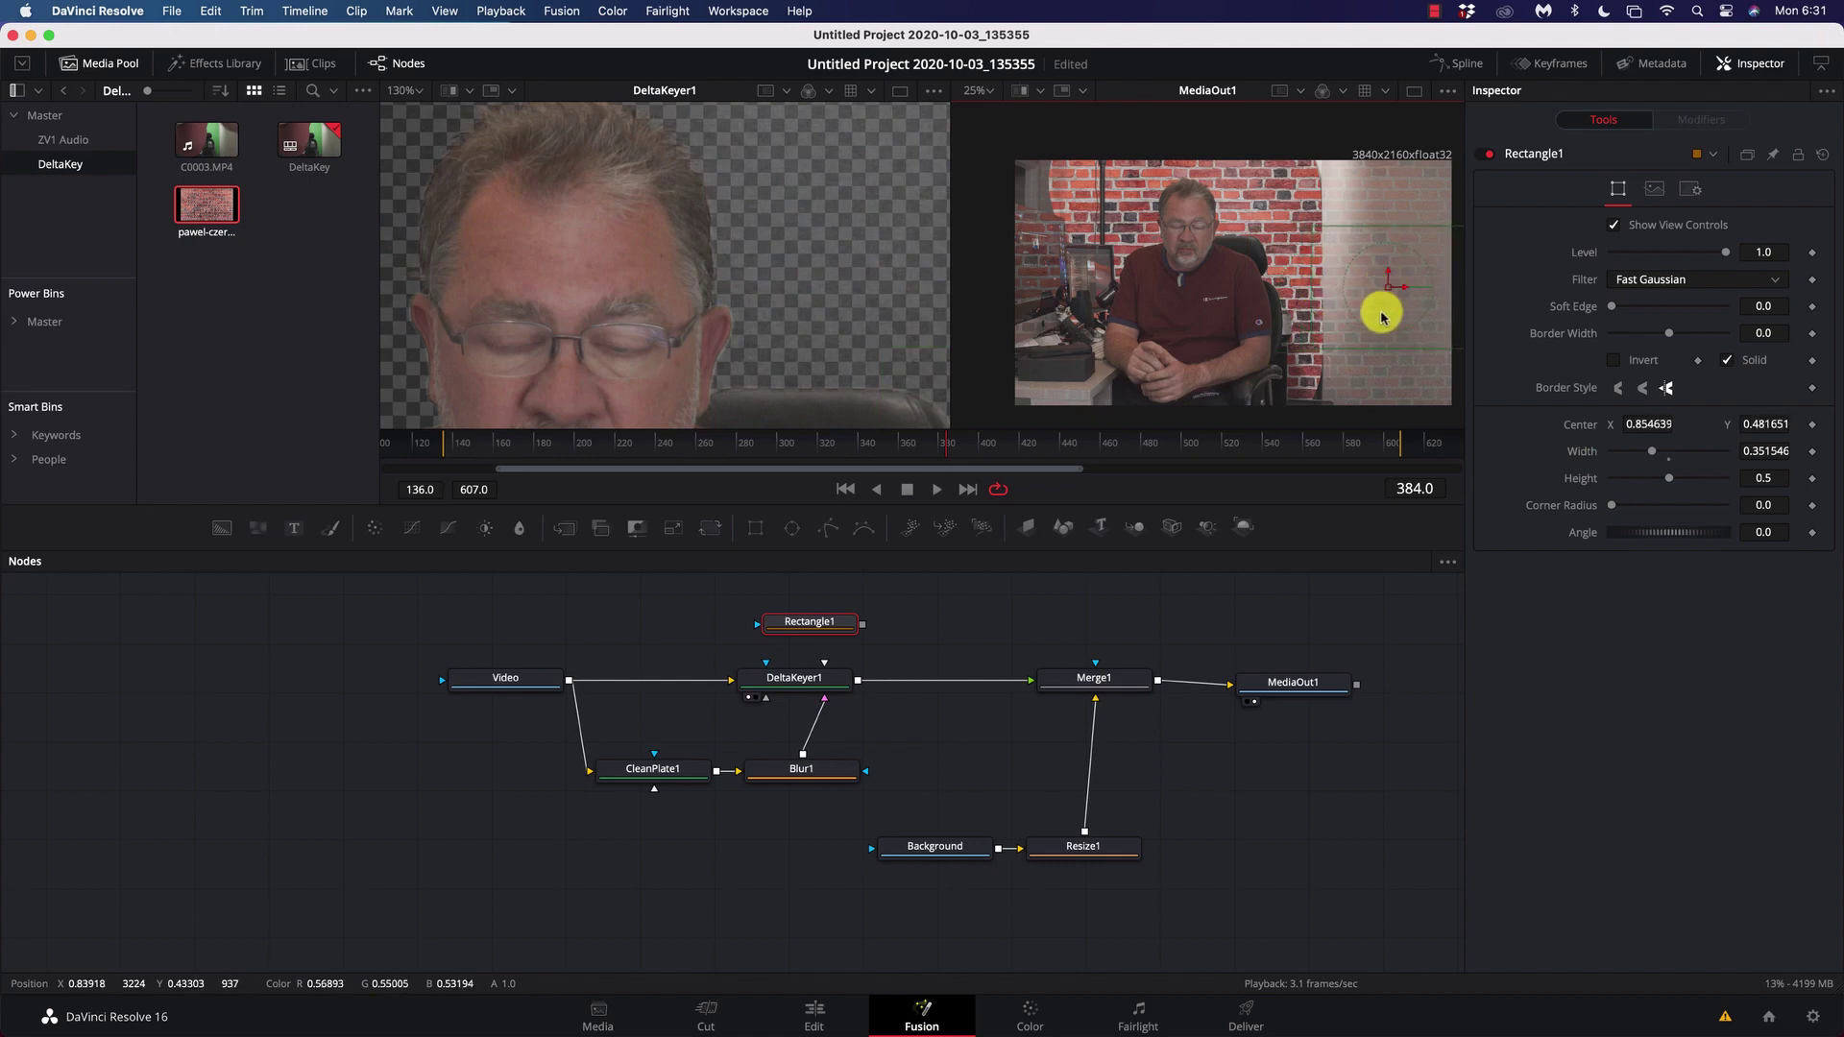
drag(1397, 352, 1389, 420)
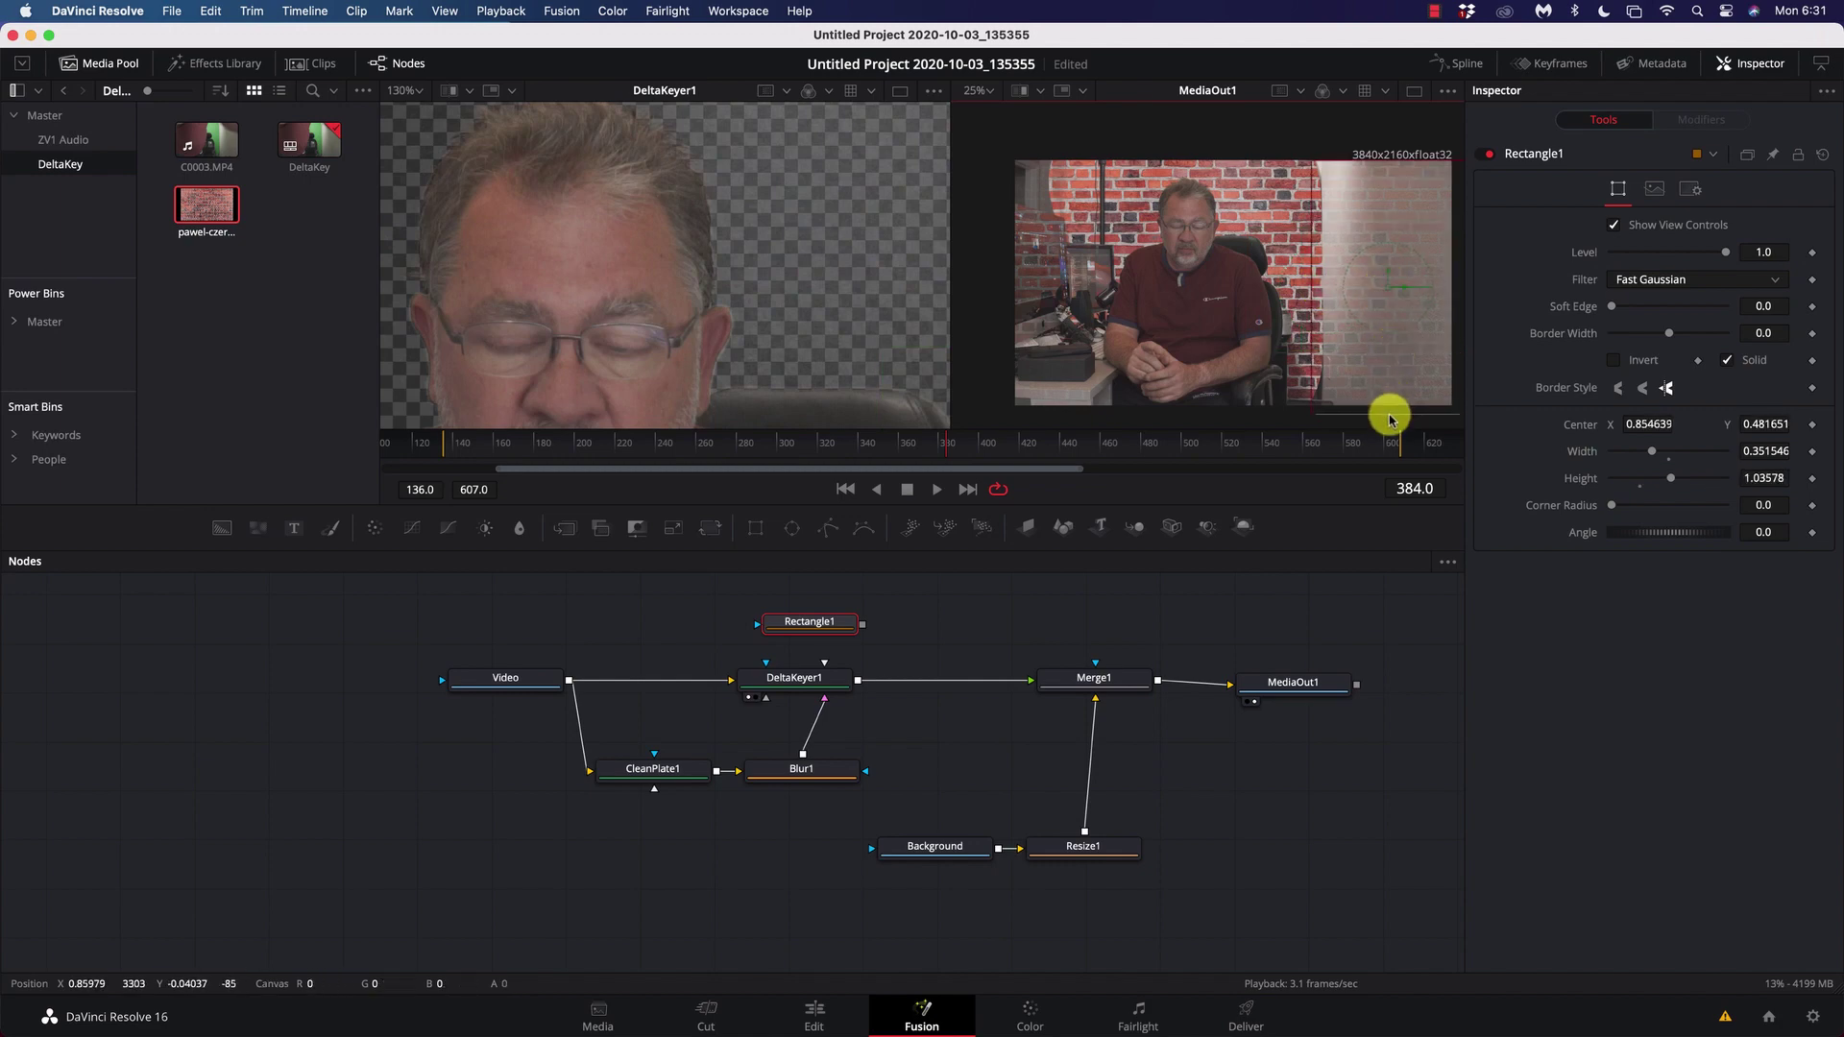
drag(807, 623, 672, 622)
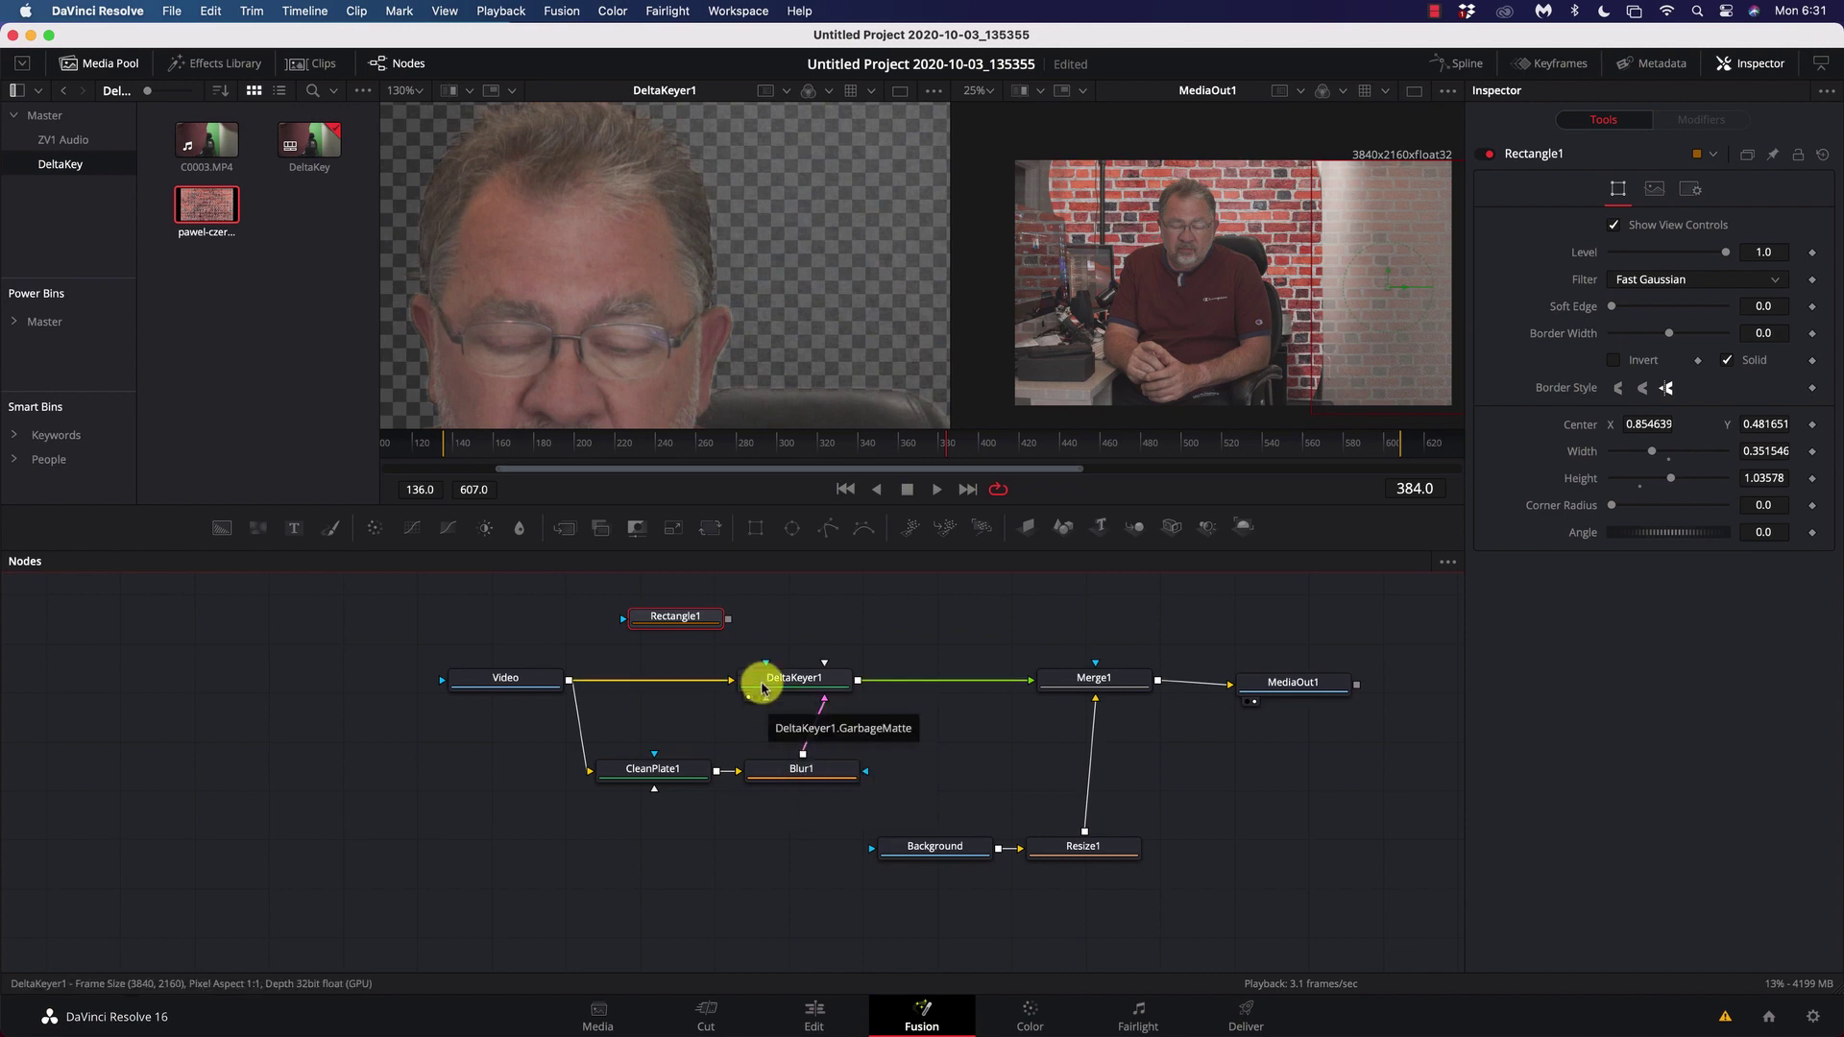
drag(728, 619, 765, 698)
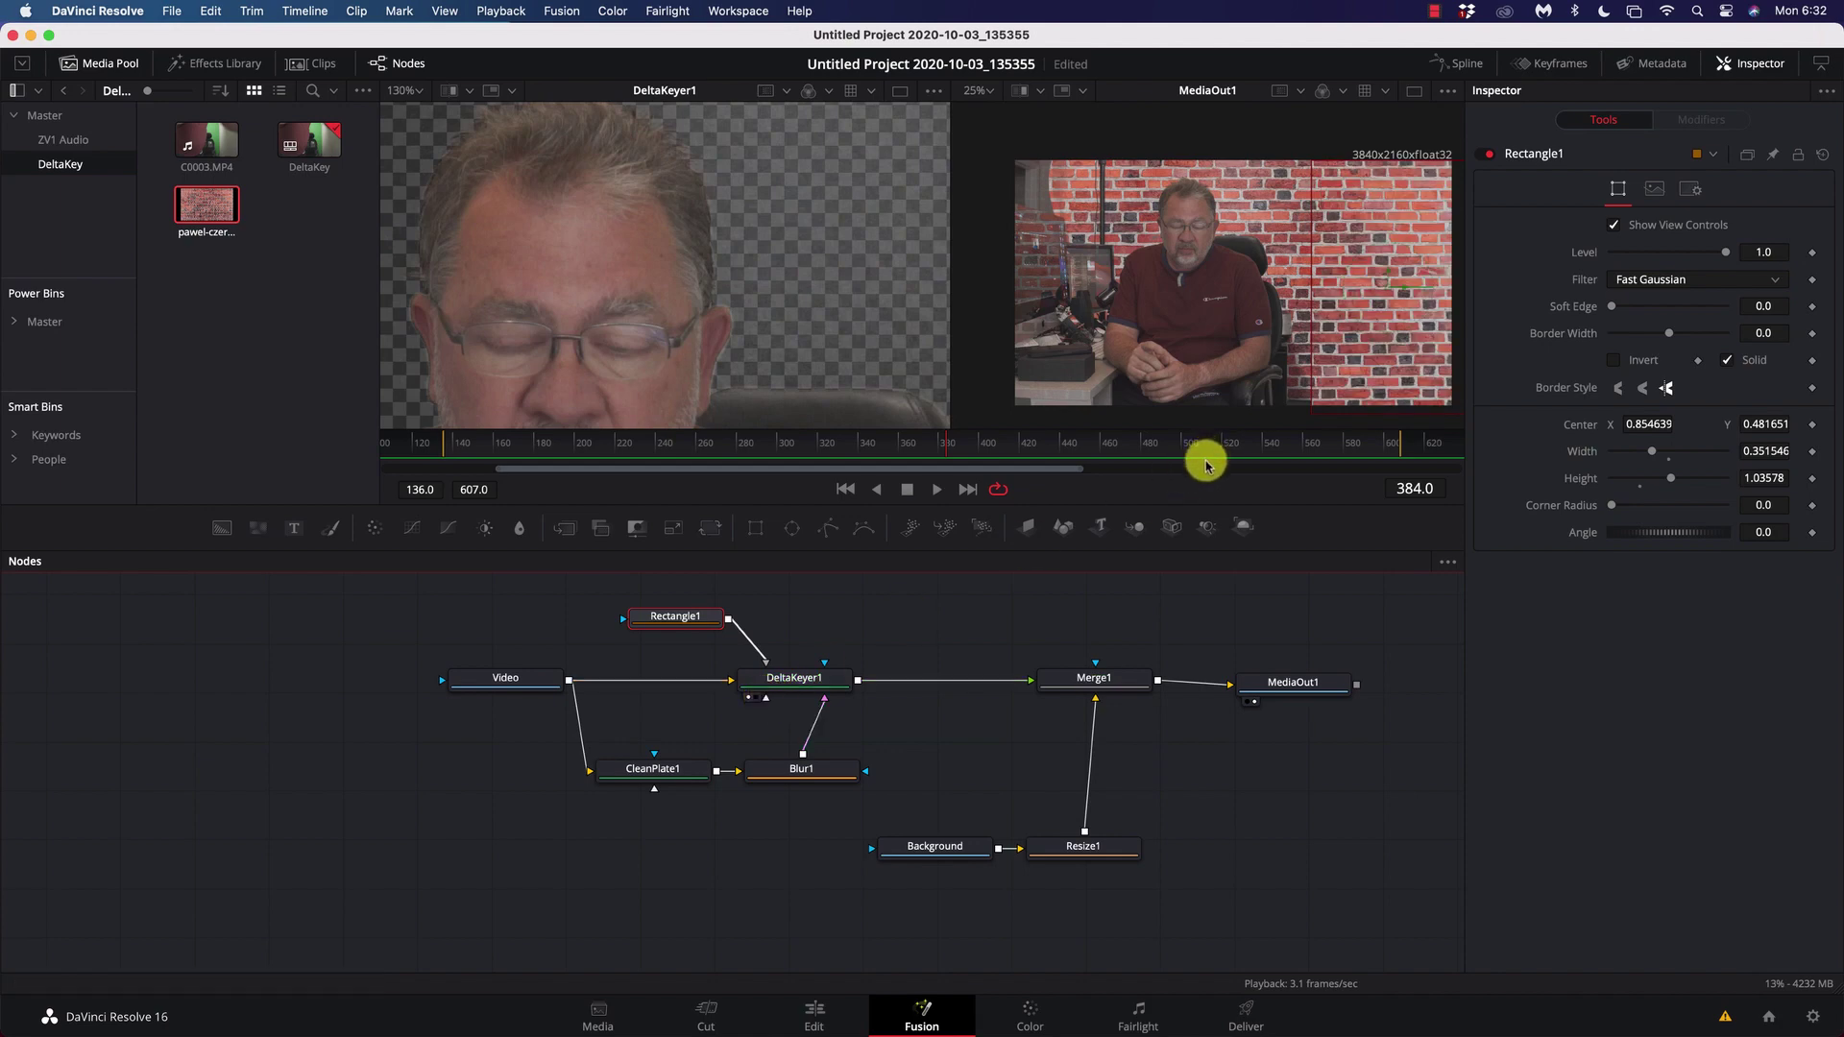
click(1094, 682)
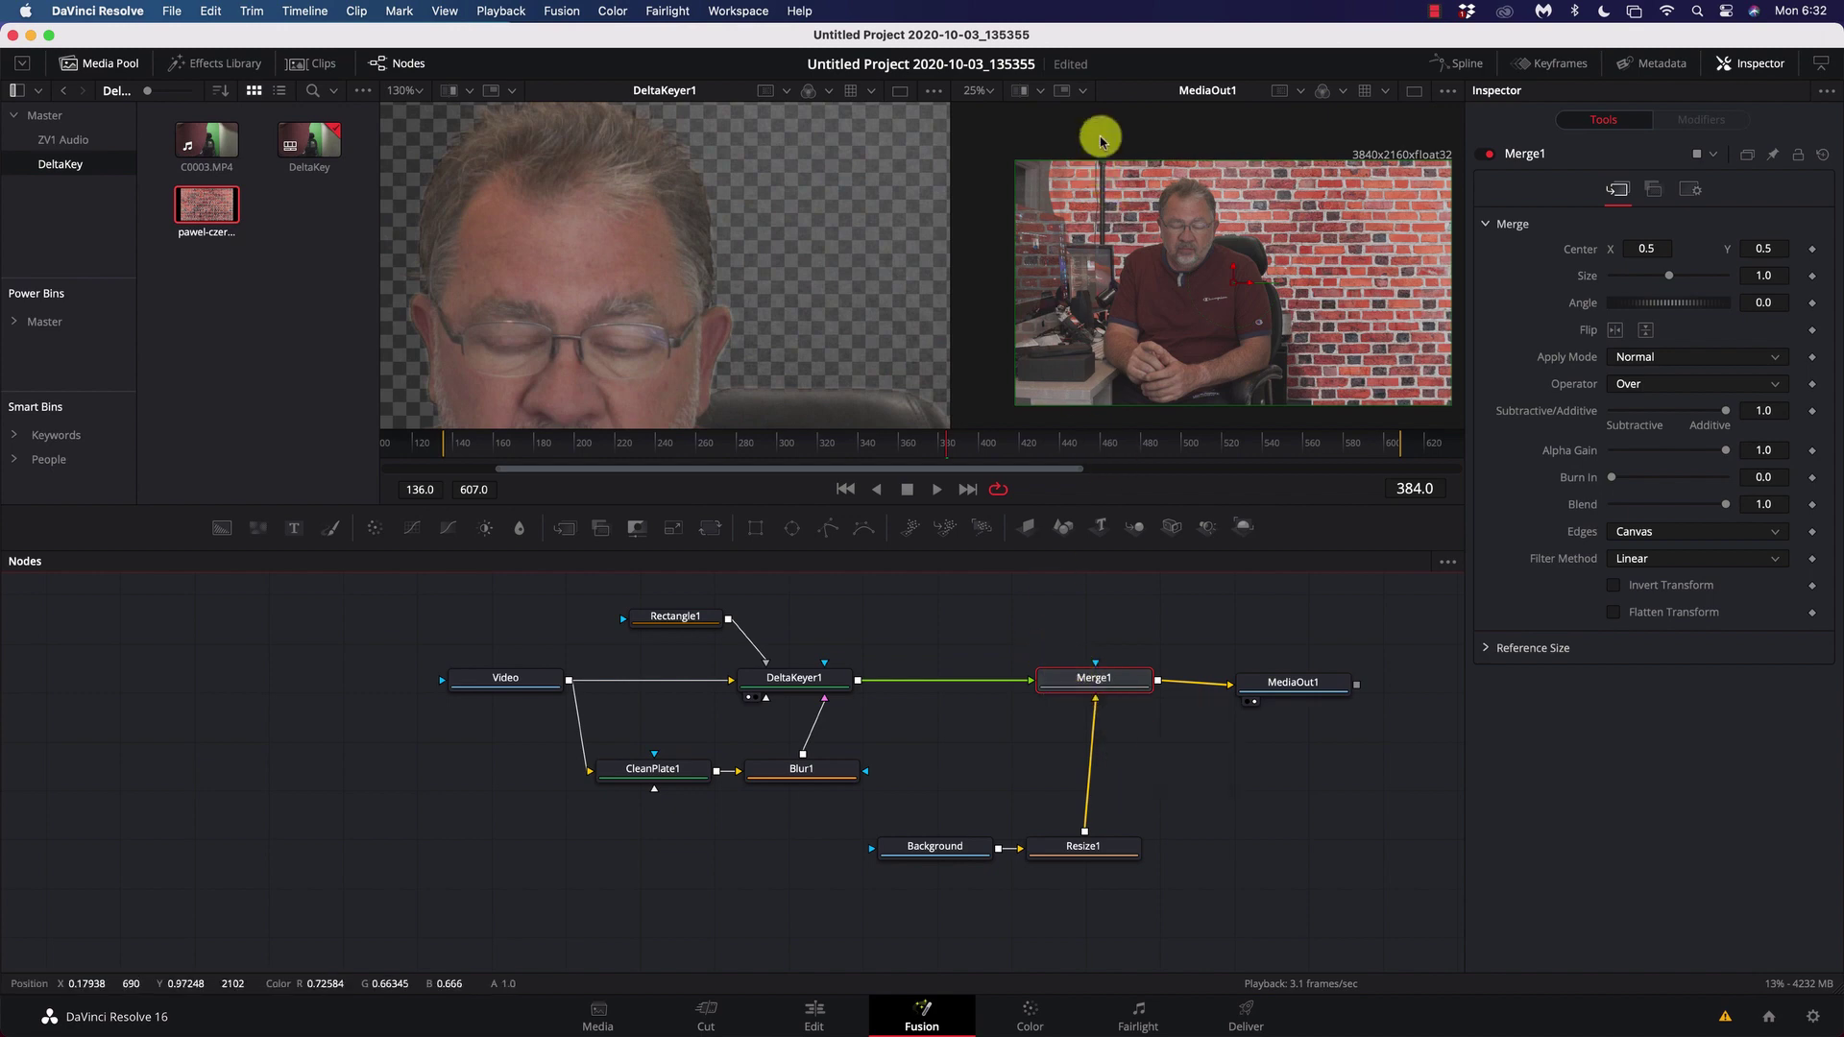
- Add a Polygon mask node and place Polygon1 beside Rectangle1
scroll(1019, 185, up, 5)
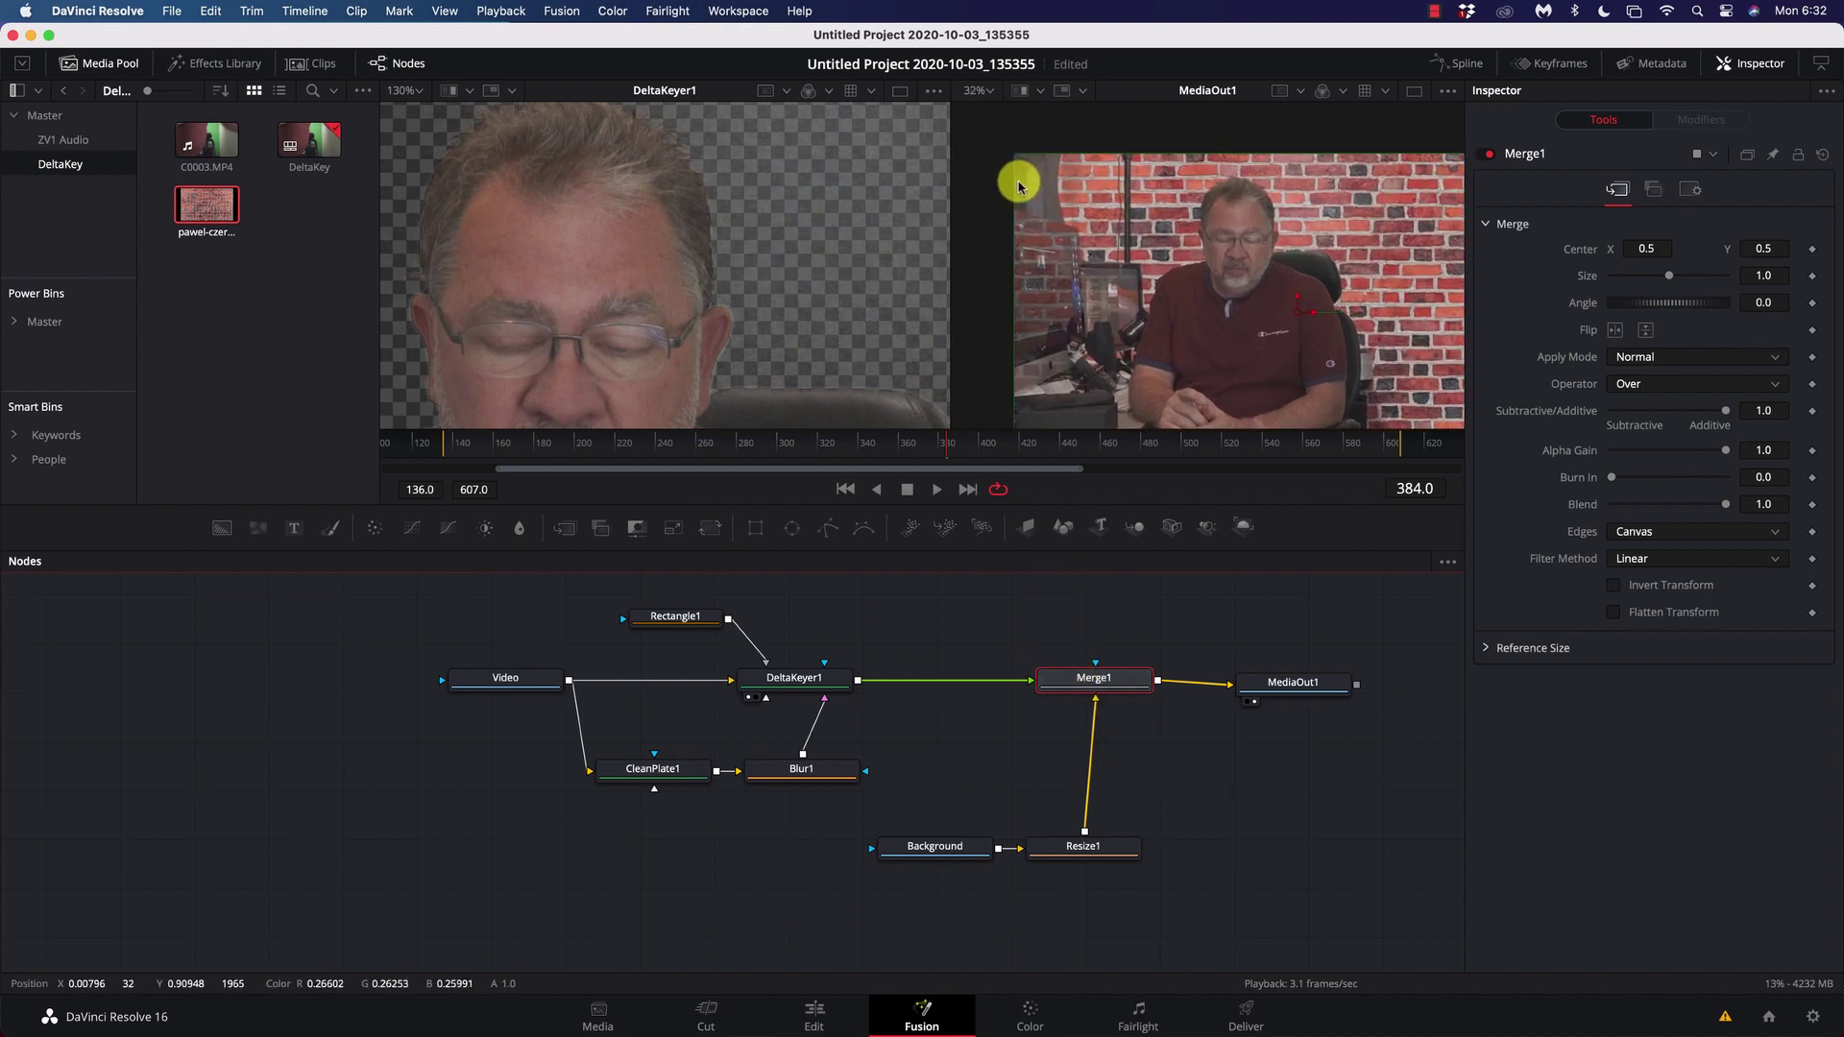
scroll(1020, 183, down, 1)
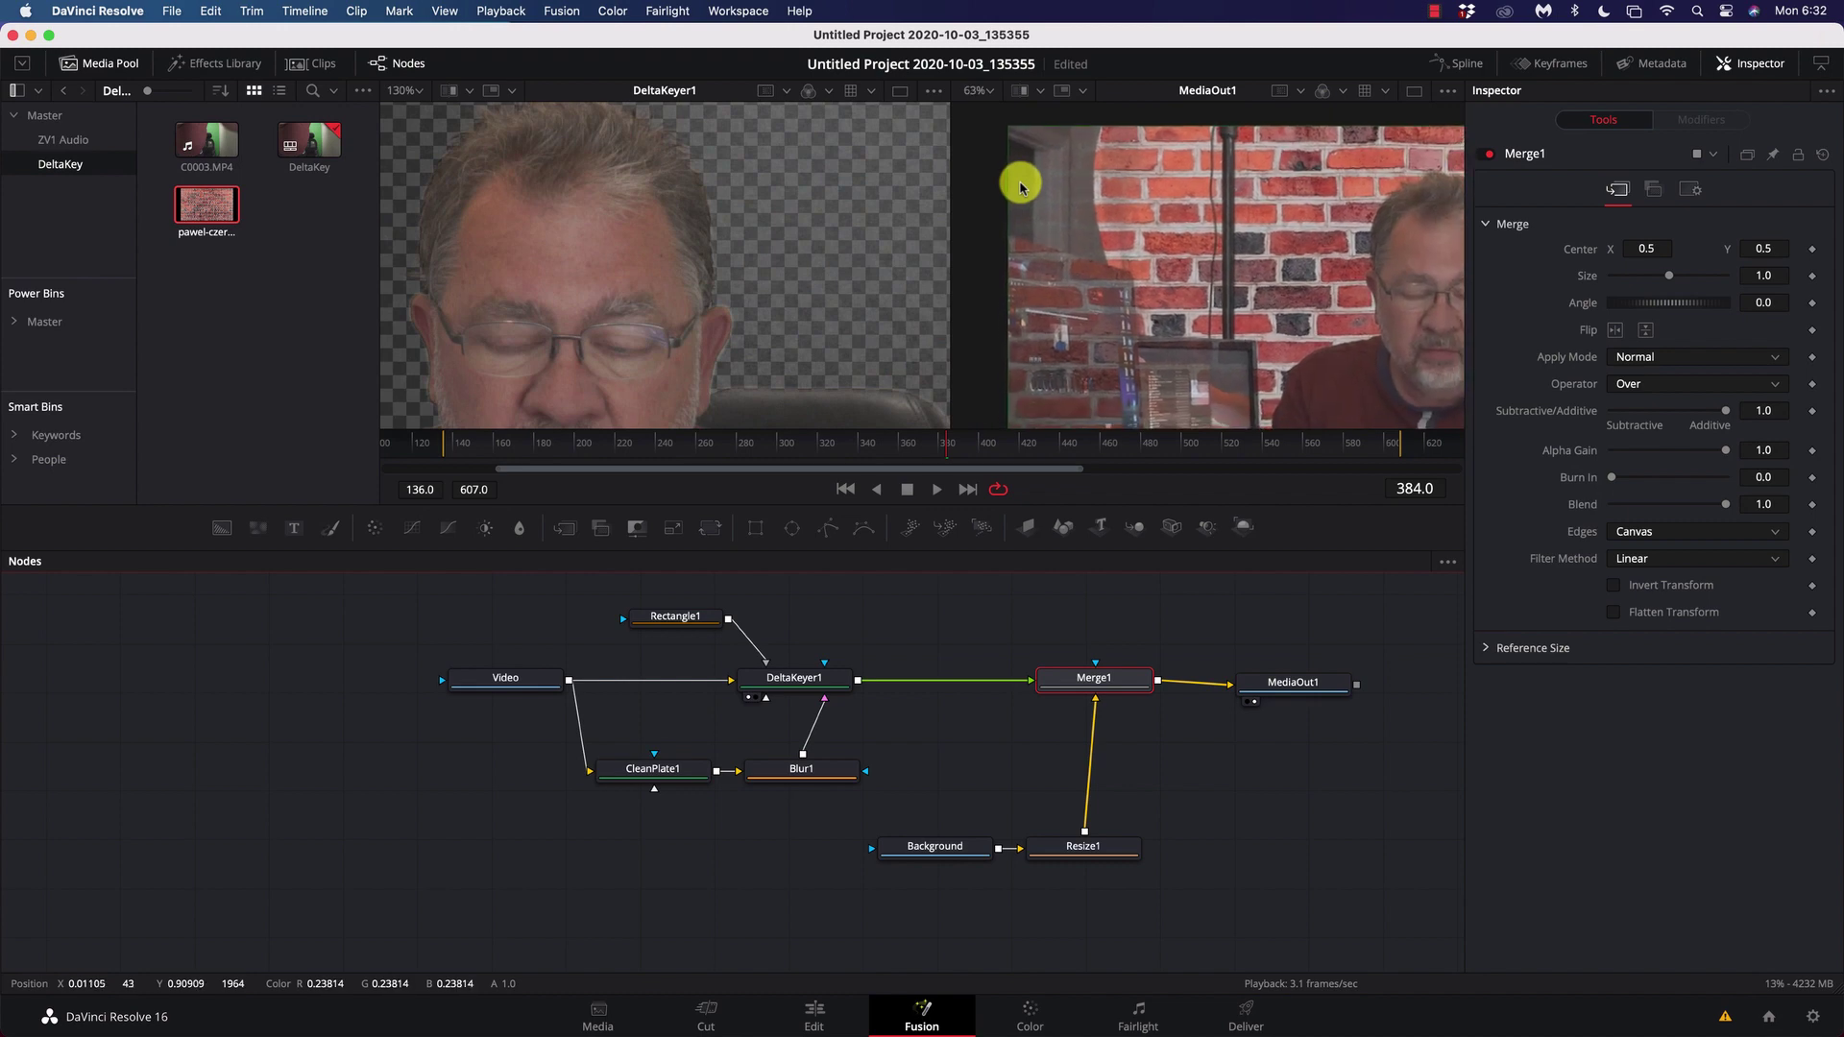
click(831, 596)
click(830, 532)
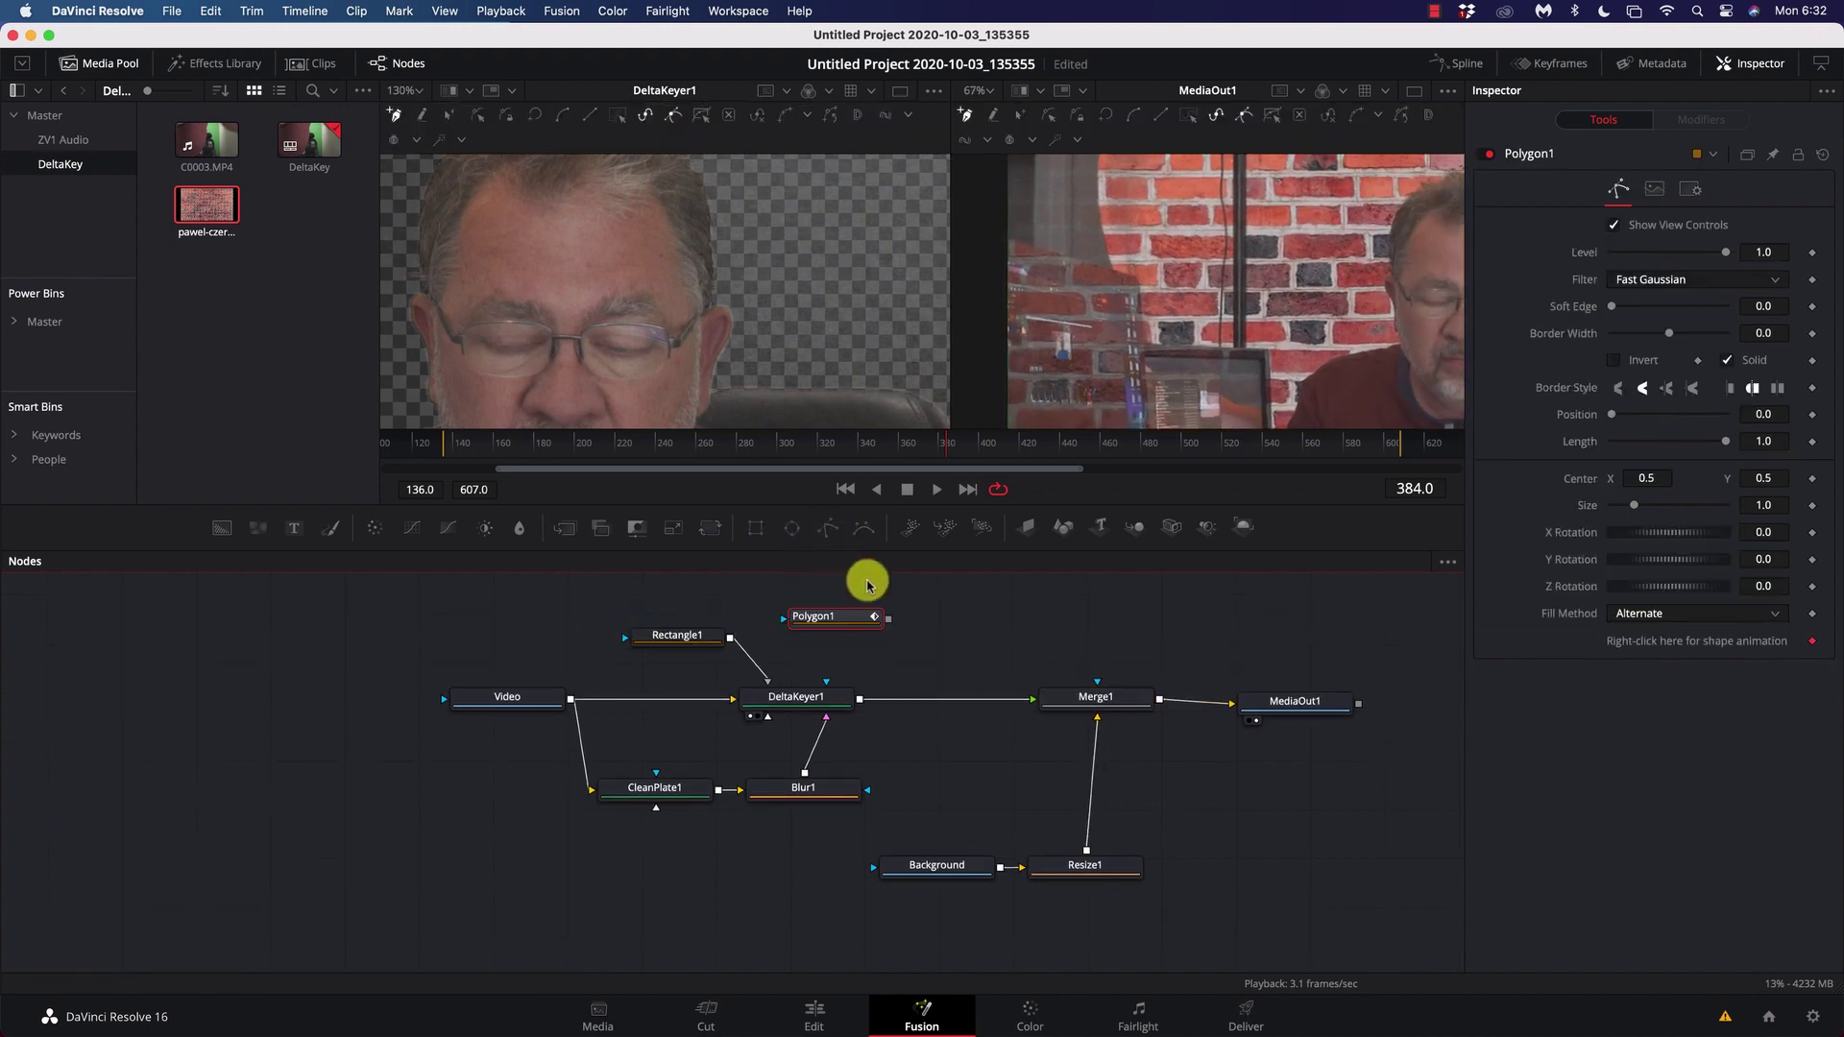
drag(844, 621, 542, 641)
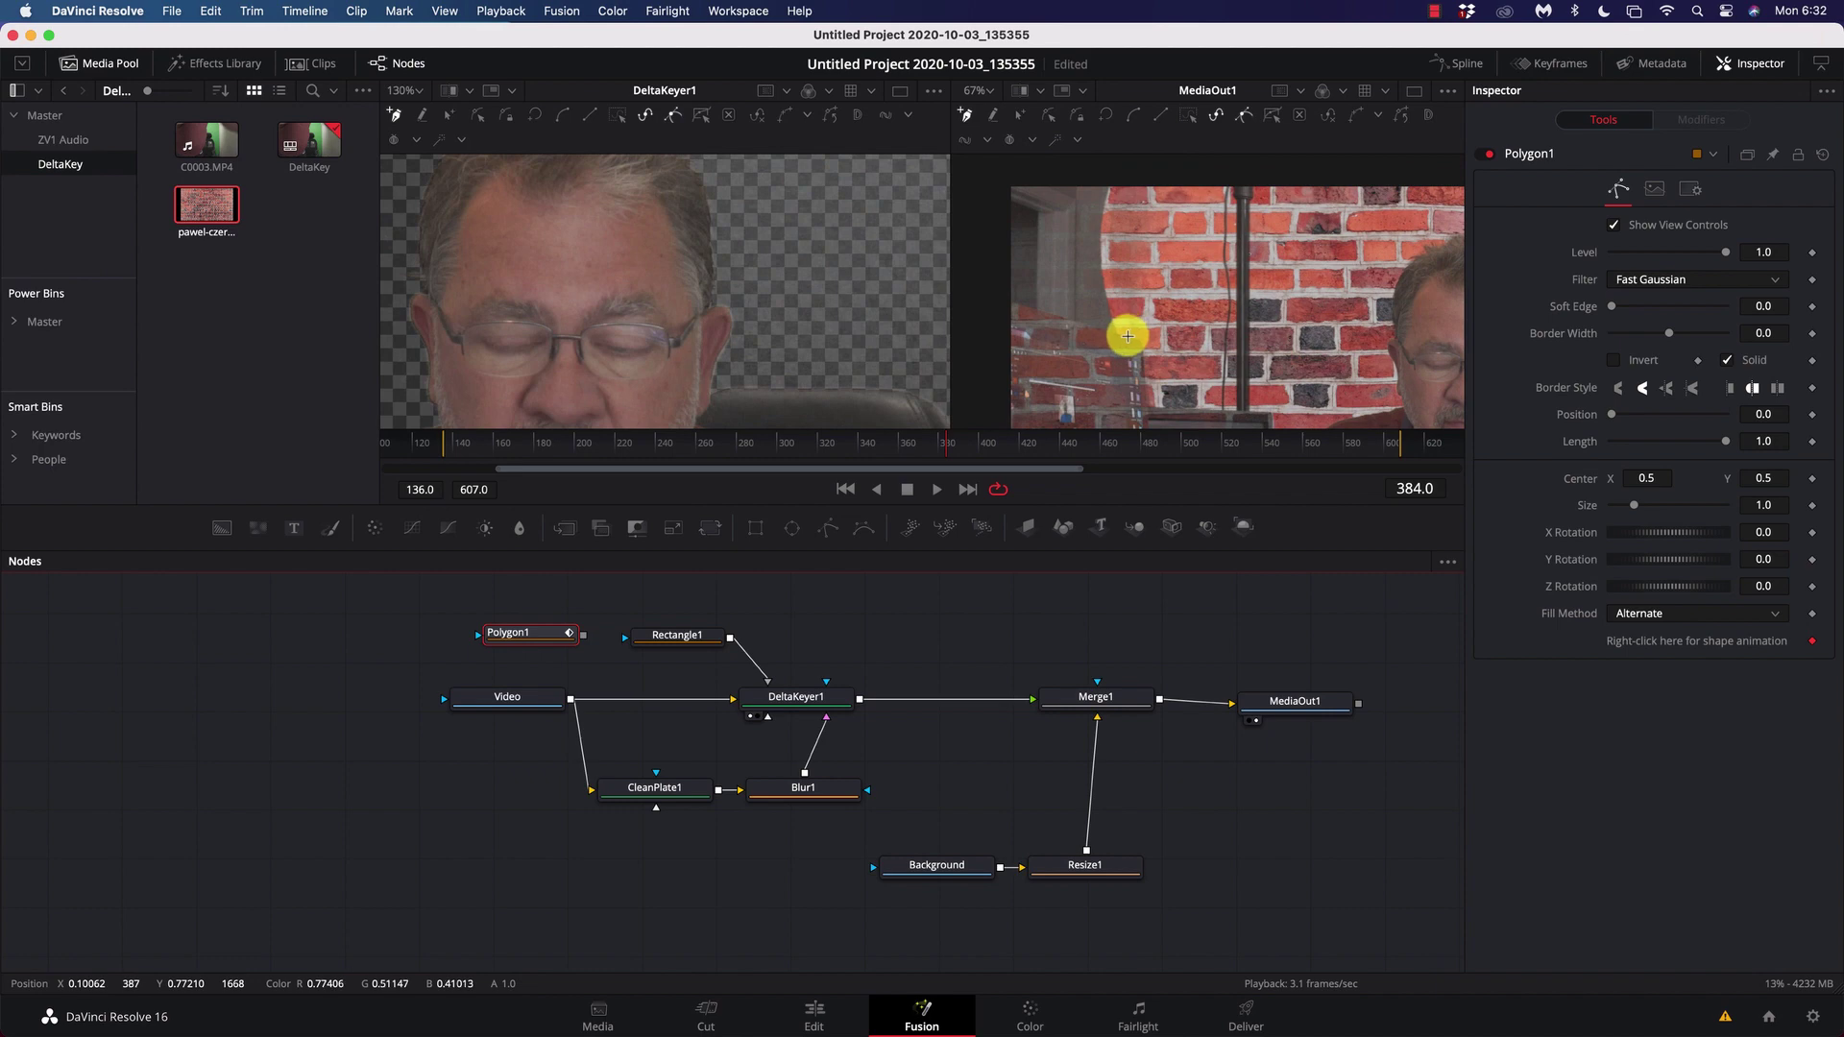
- Draw a closed four-point polygon over the top-left area of the frame
click(1124, 335)
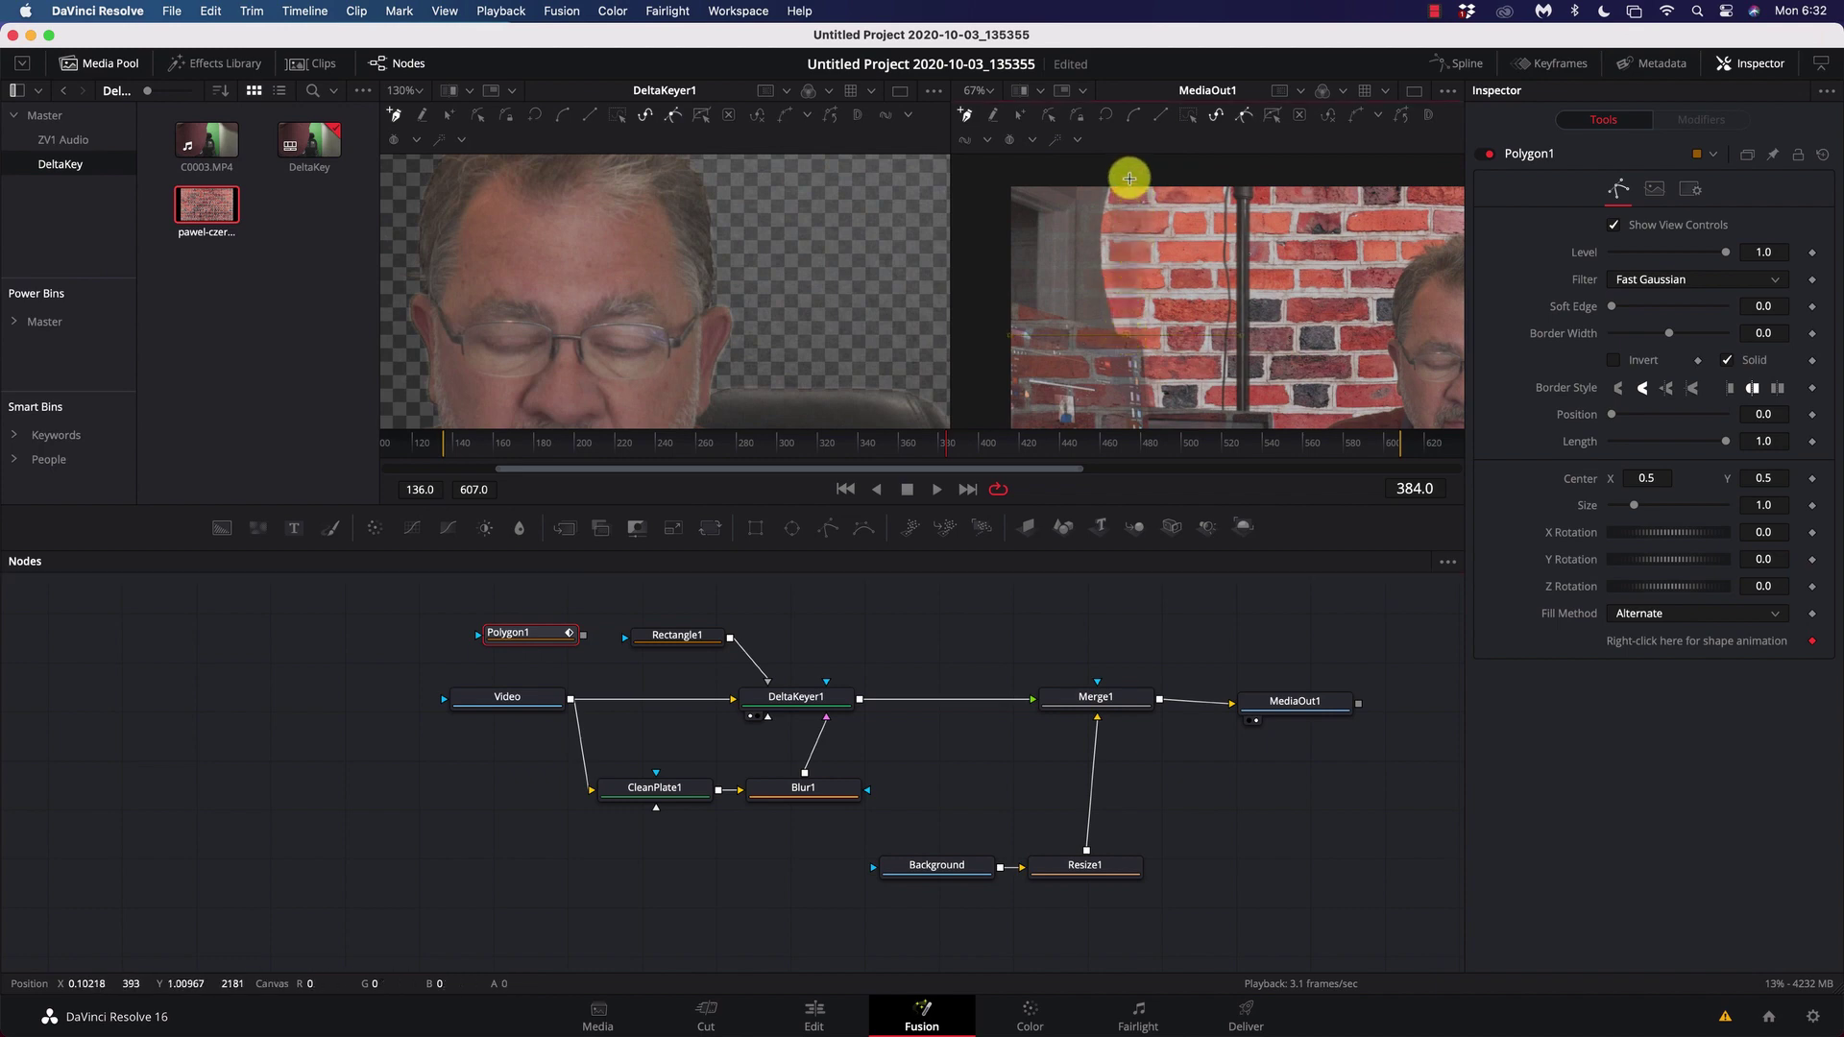
click(1128, 177)
click(992, 172)
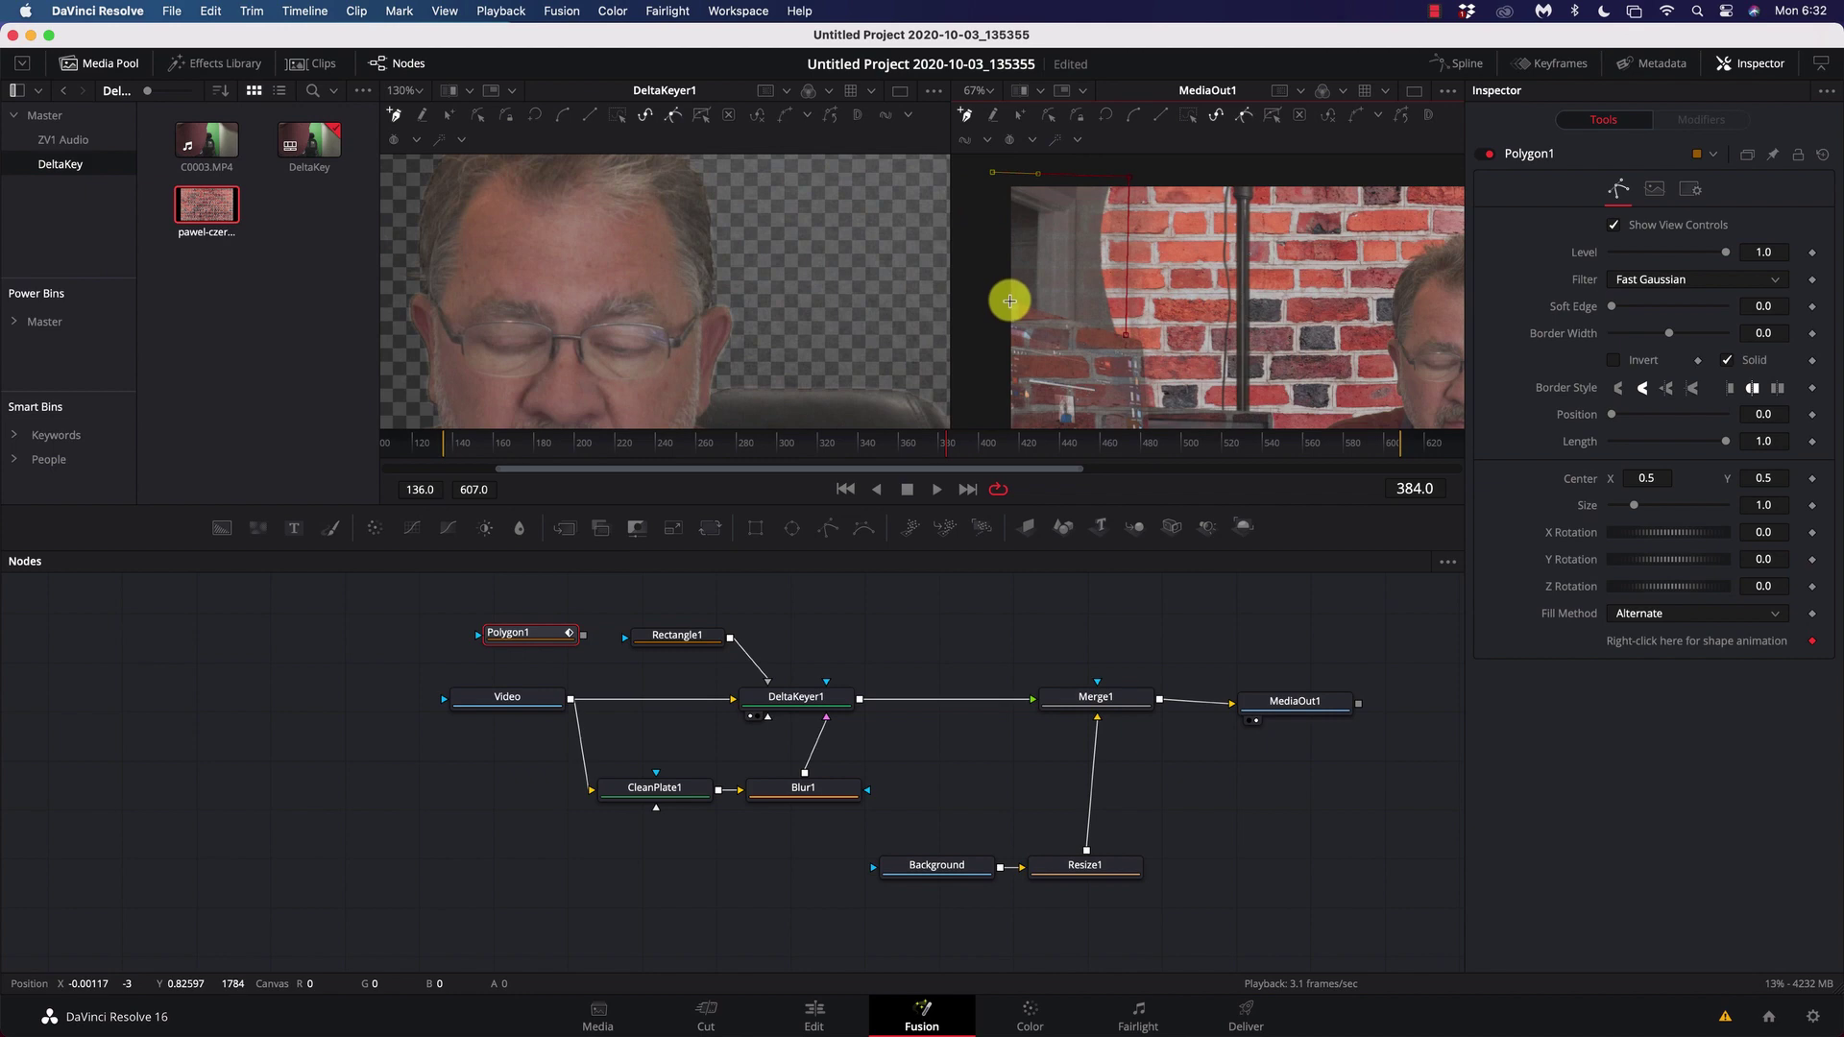
click(1009, 300)
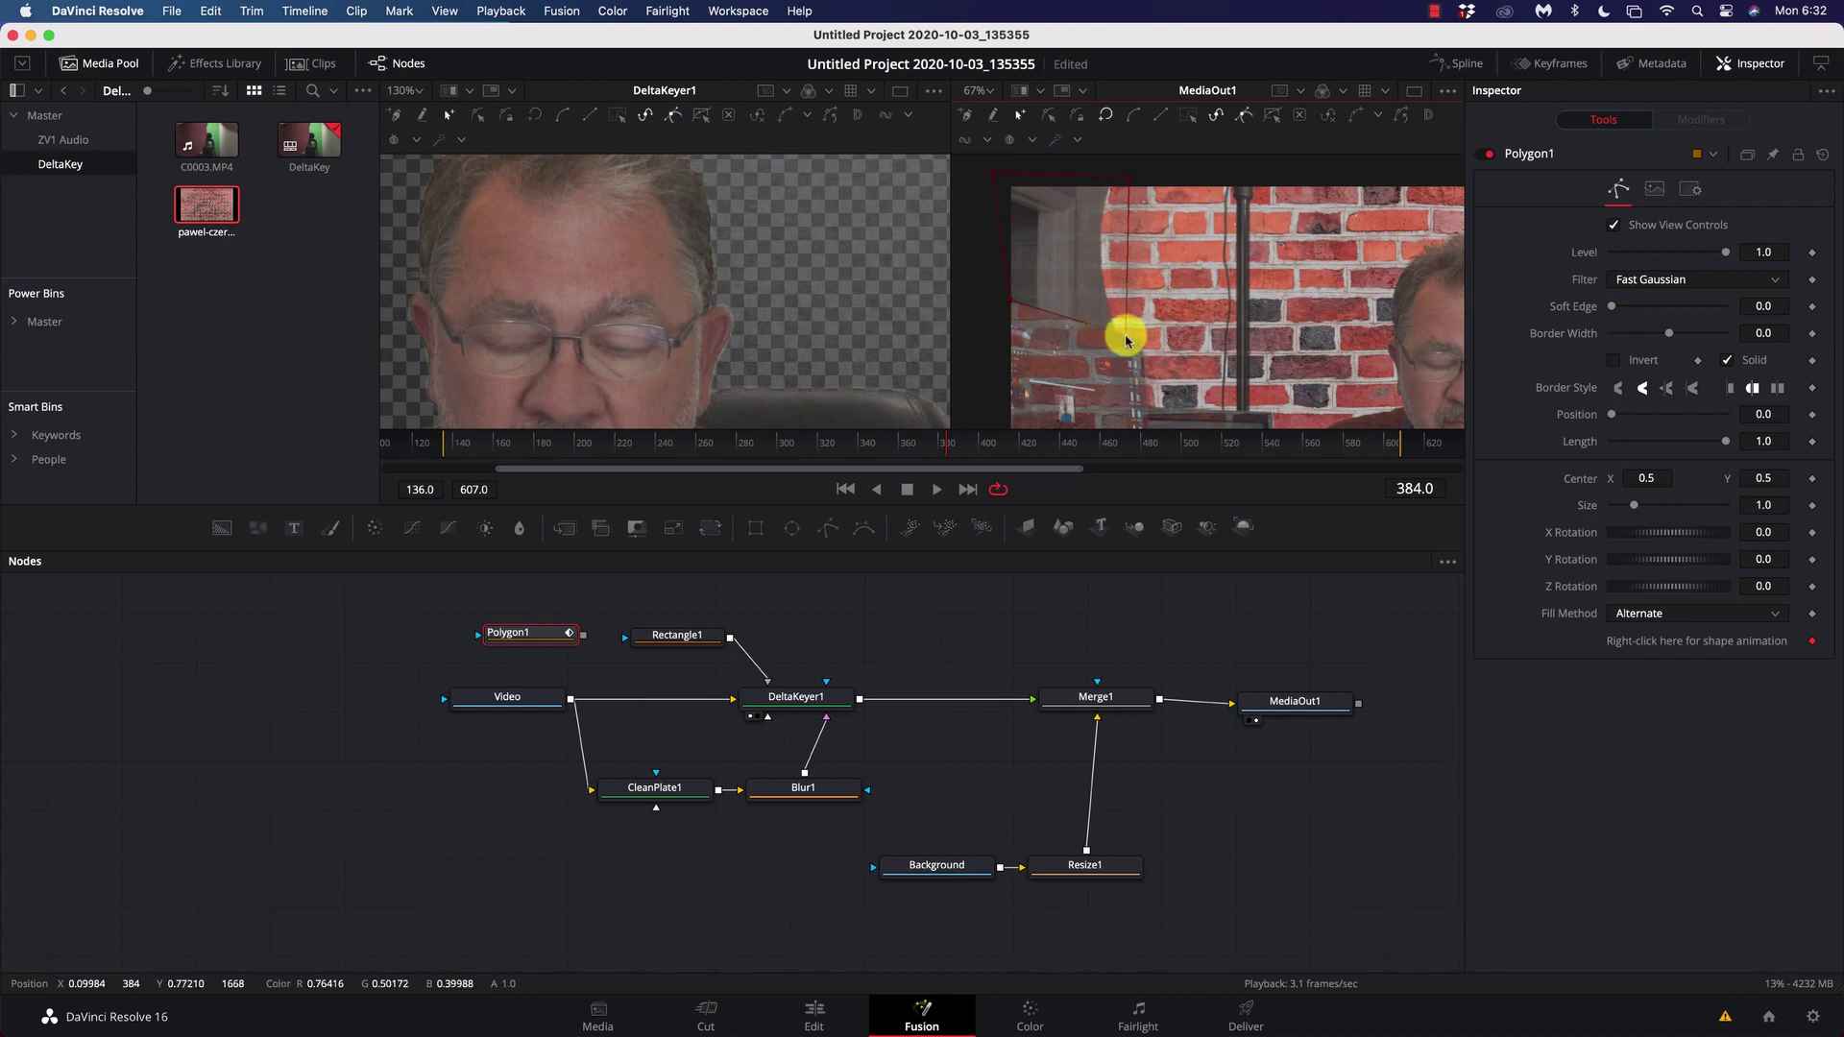
click(1125, 336)
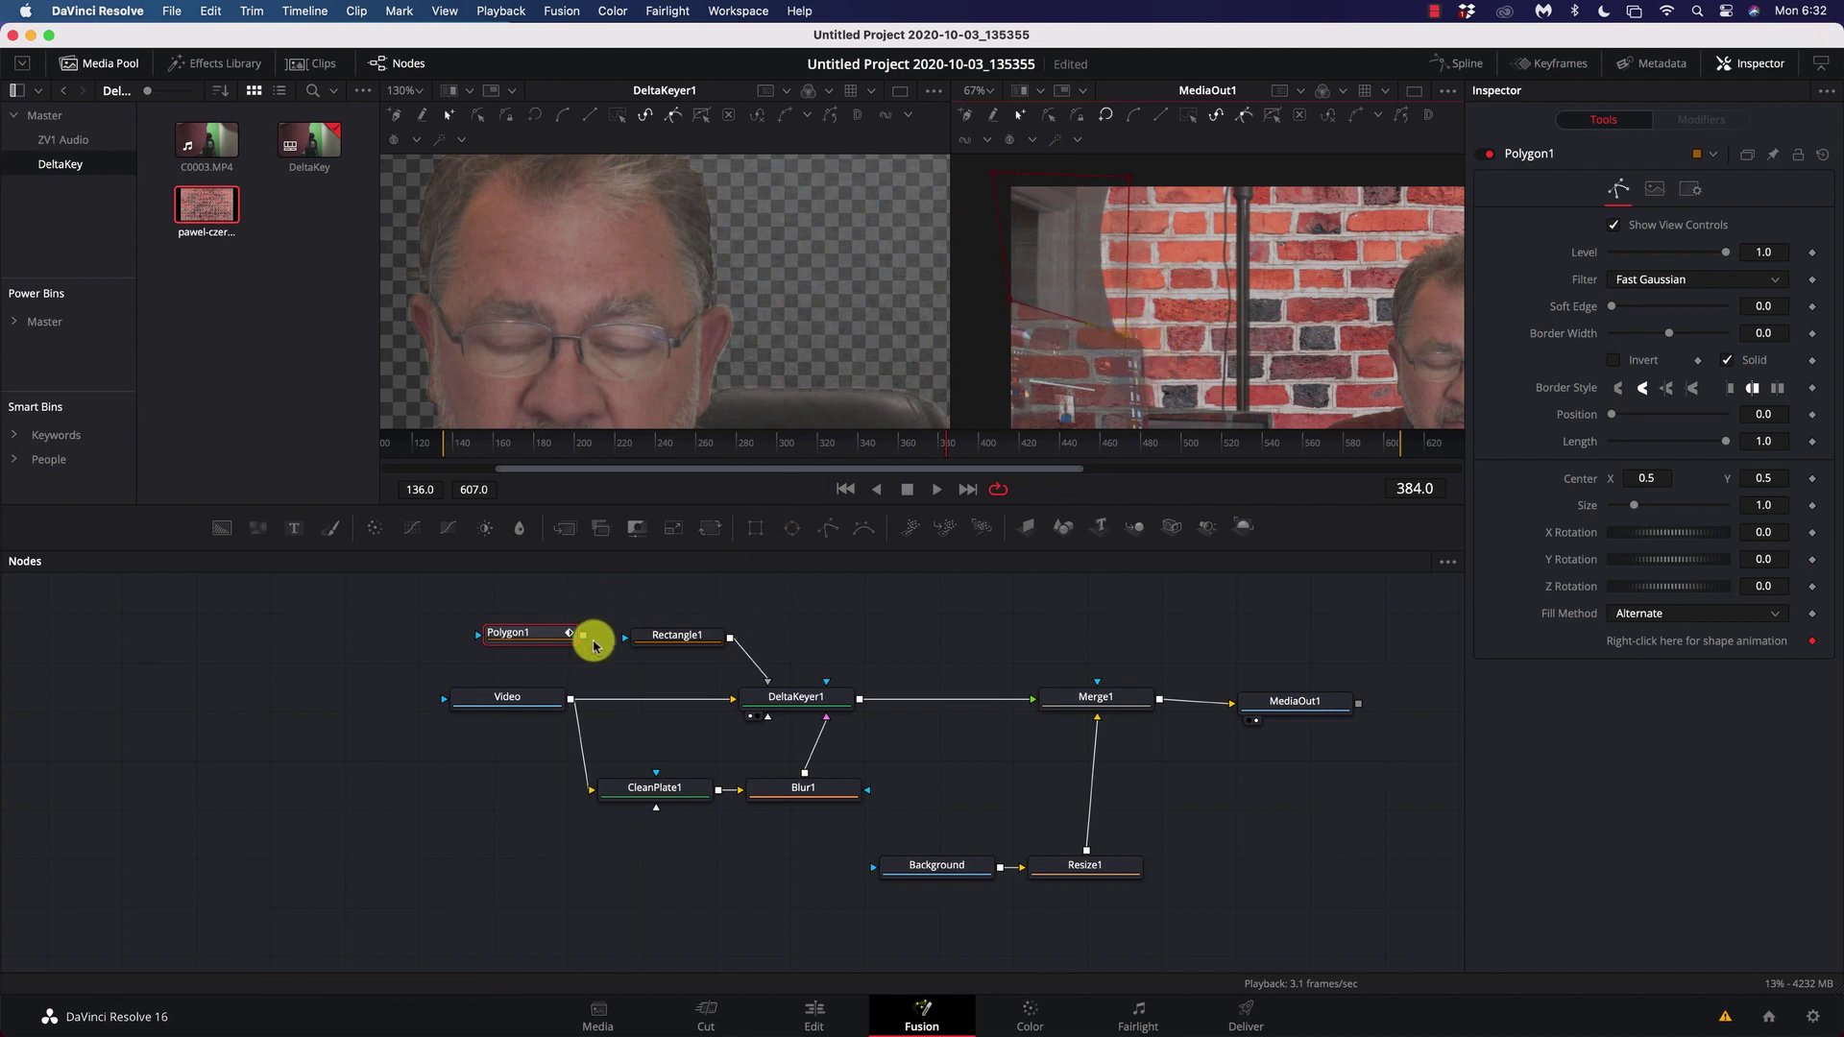
- Feed Polygon1 into Rectangle1's mask input and check the Merge1 result
drag(587, 641, 626, 642)
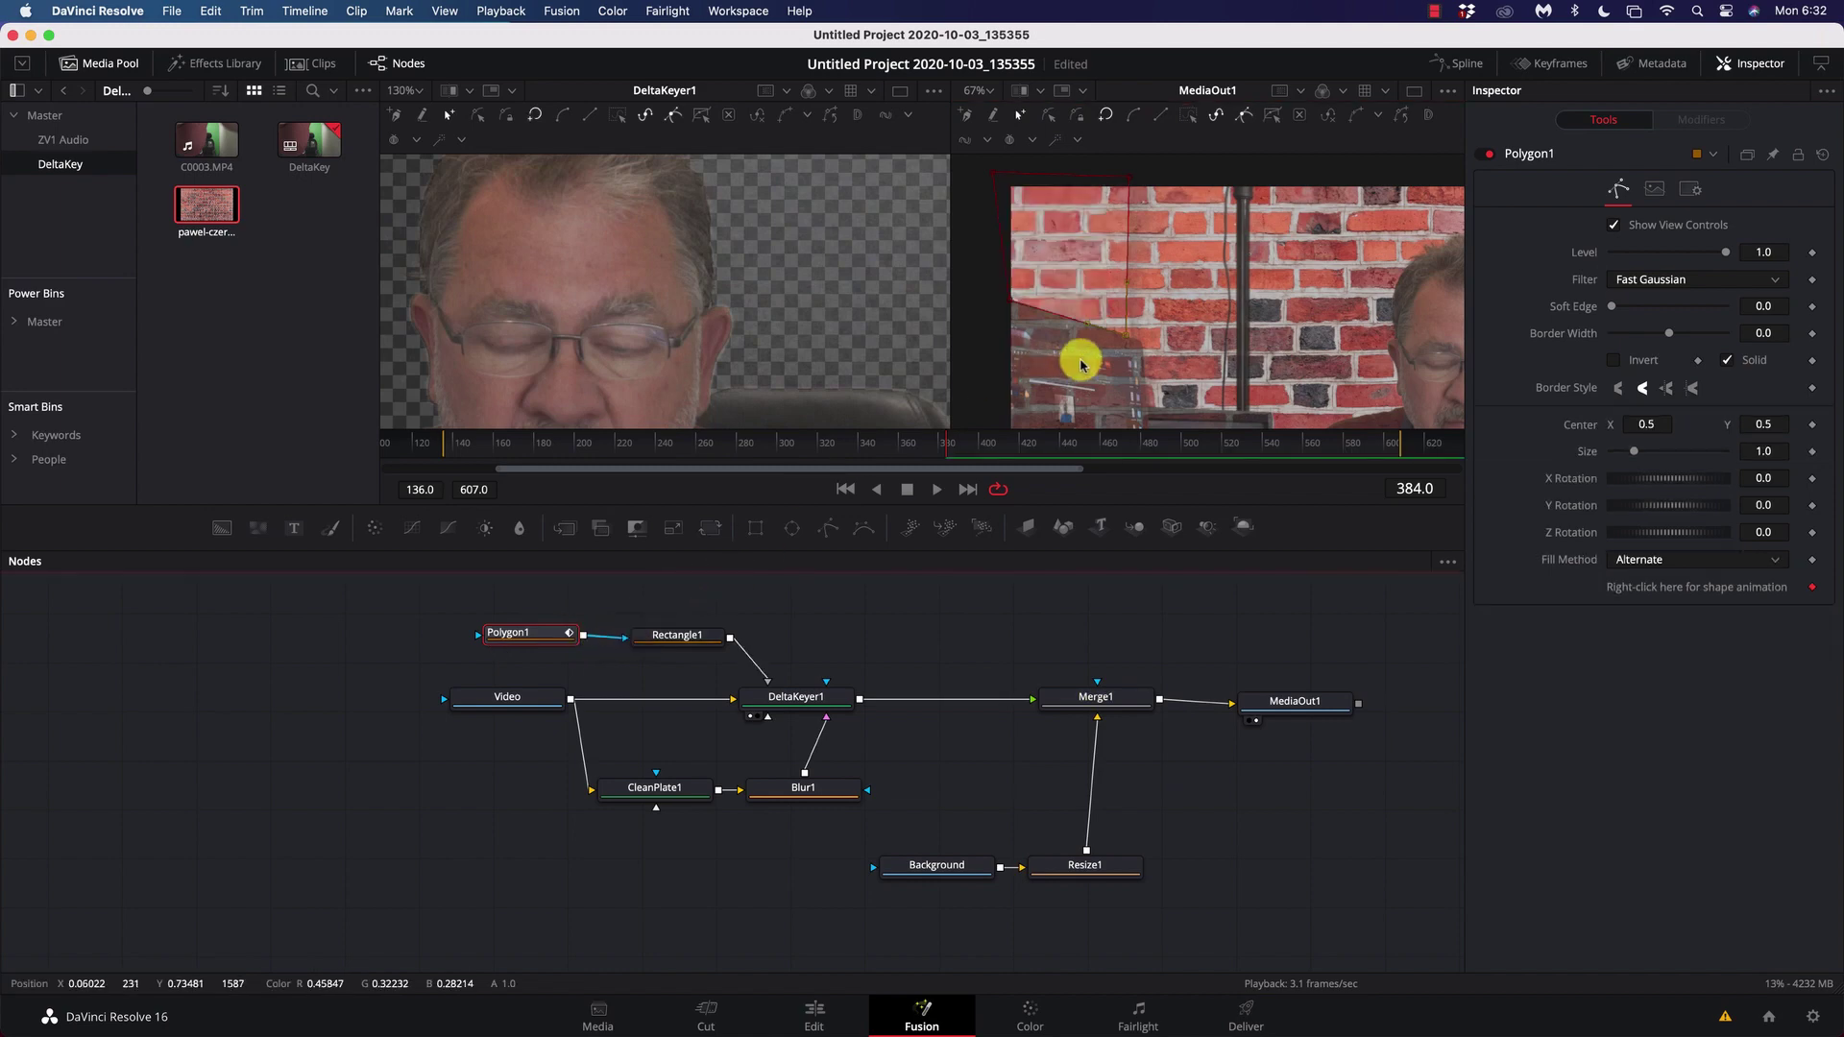
scroll(1080, 365, down, 5)
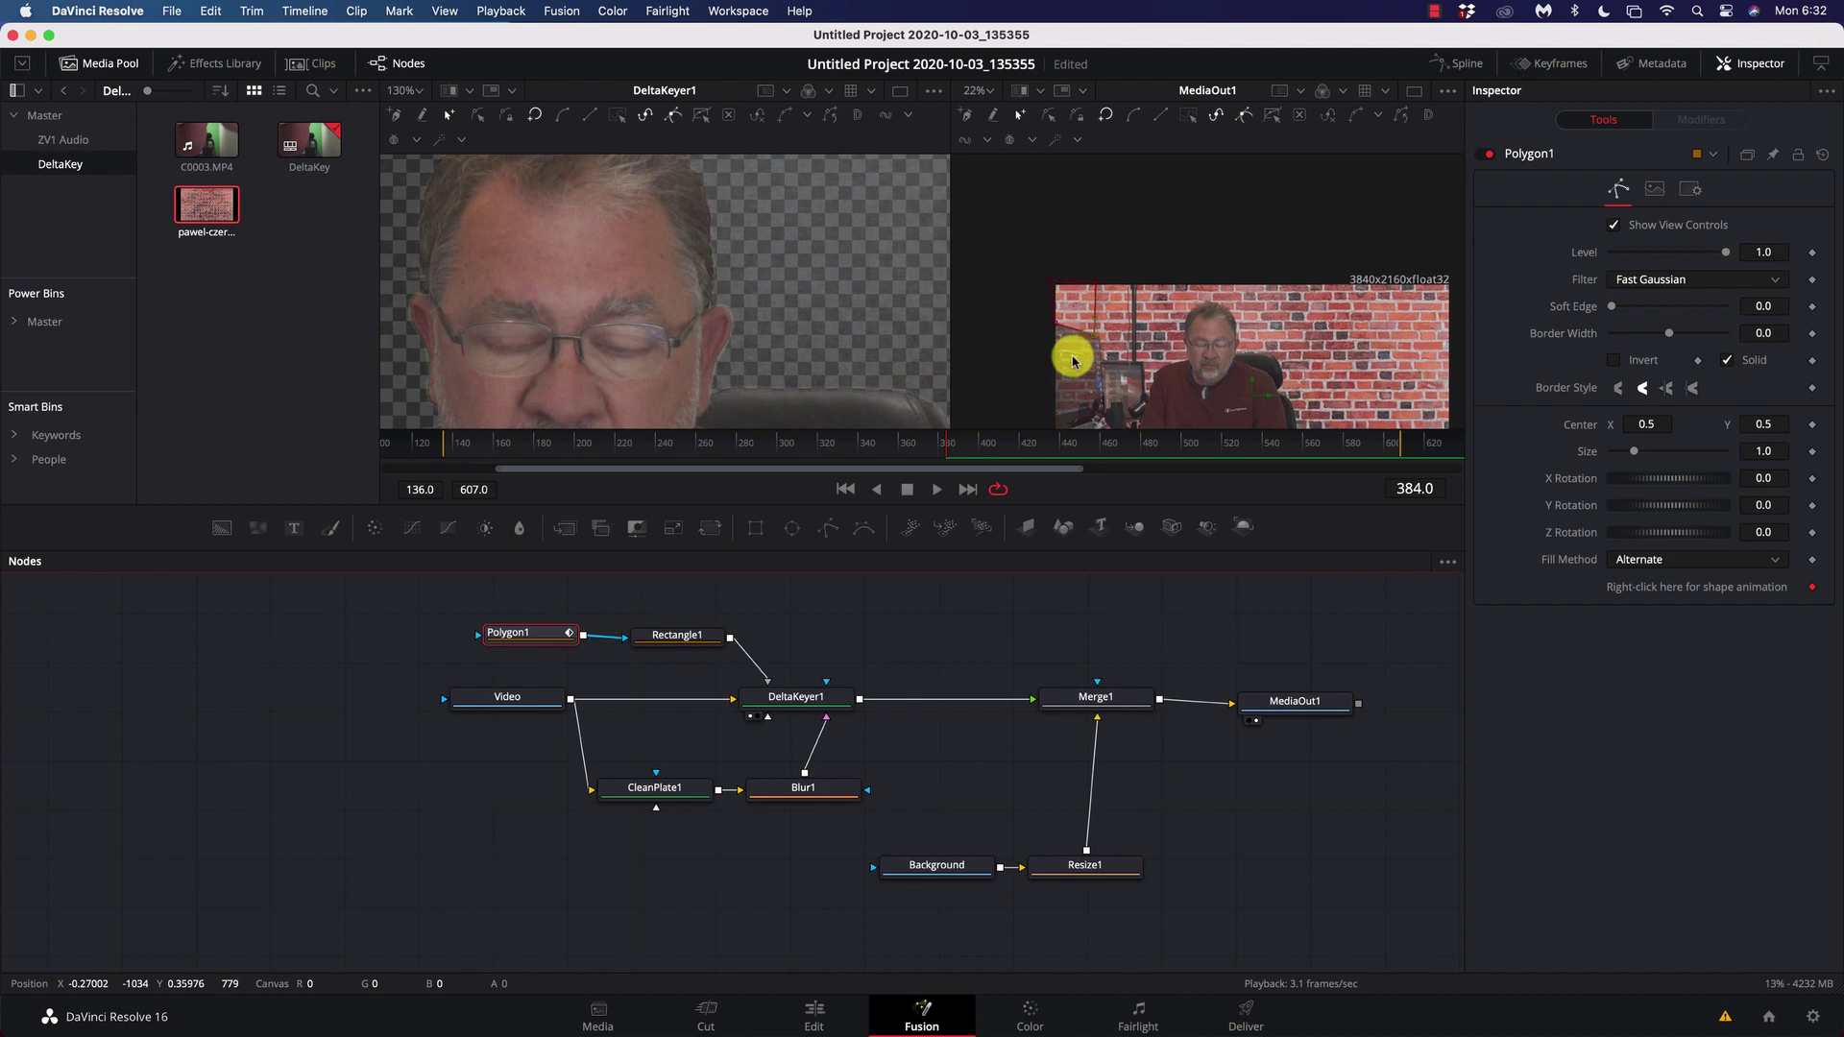
scroll(1073, 360, down, 3)
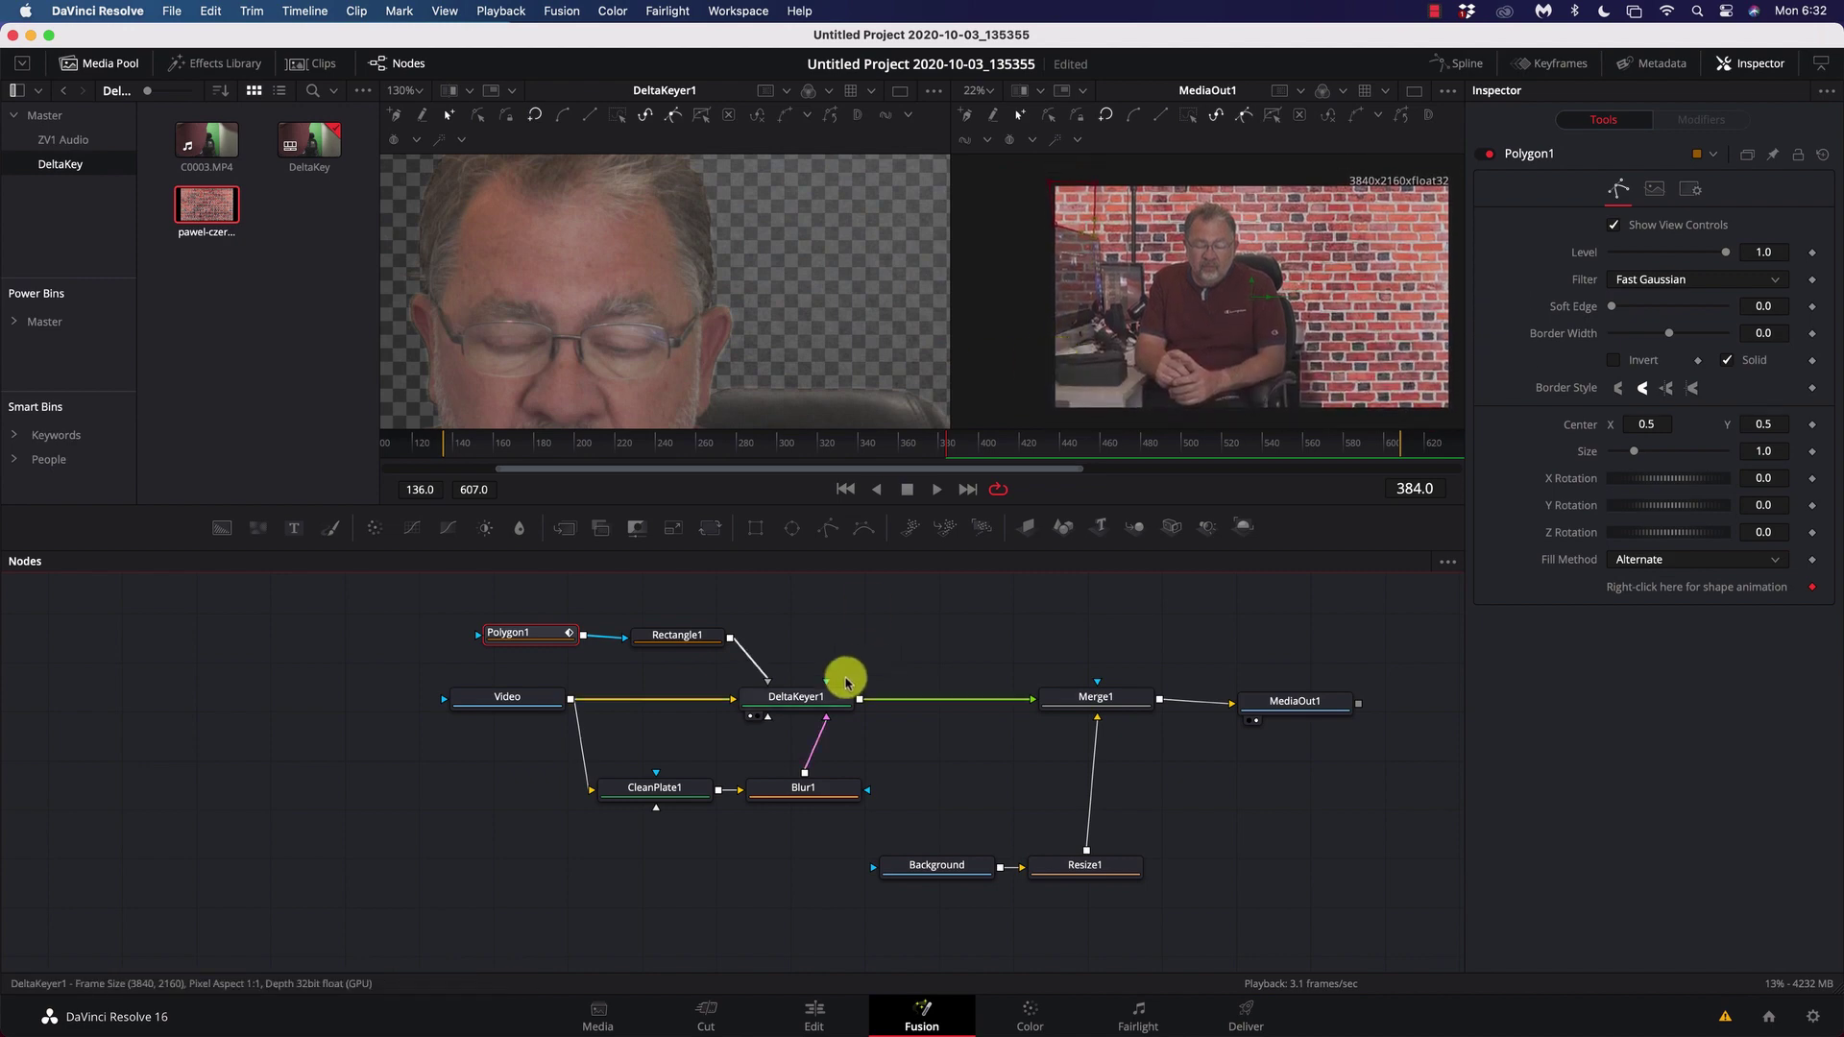
click(1100, 698)
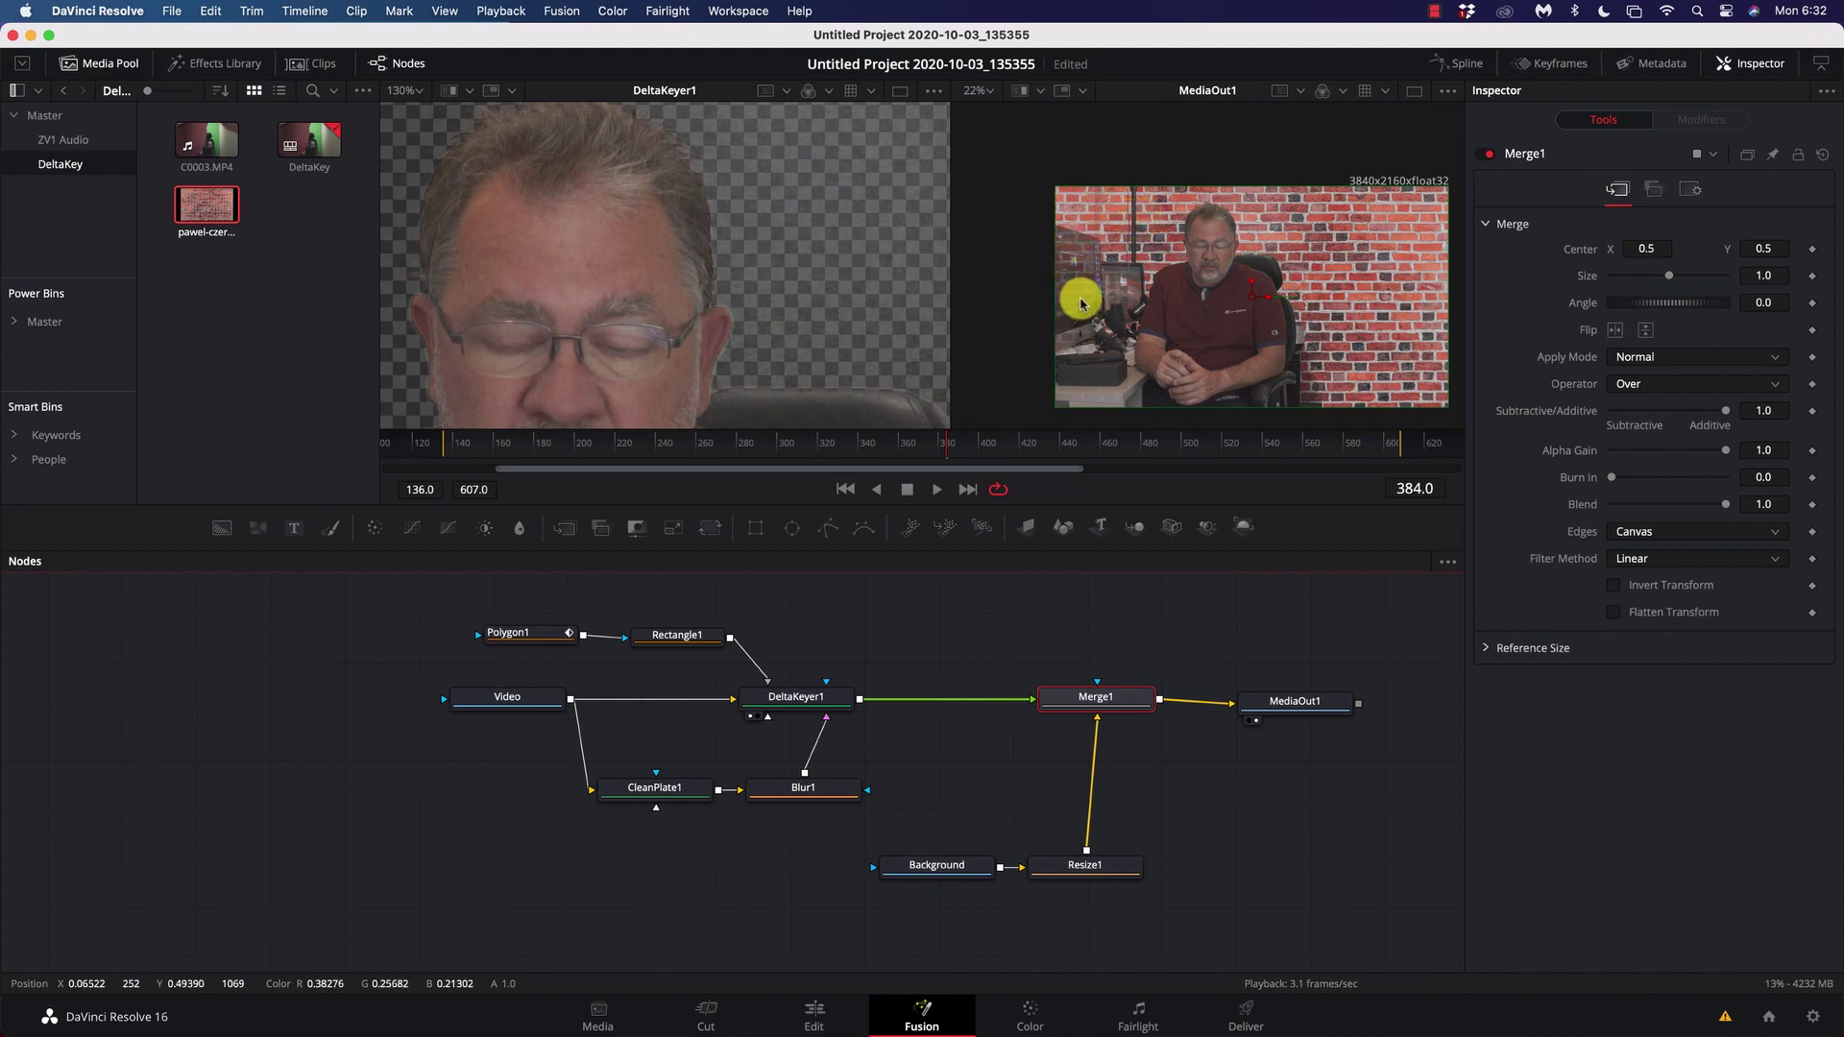
scroll(1081, 304, down, 2)
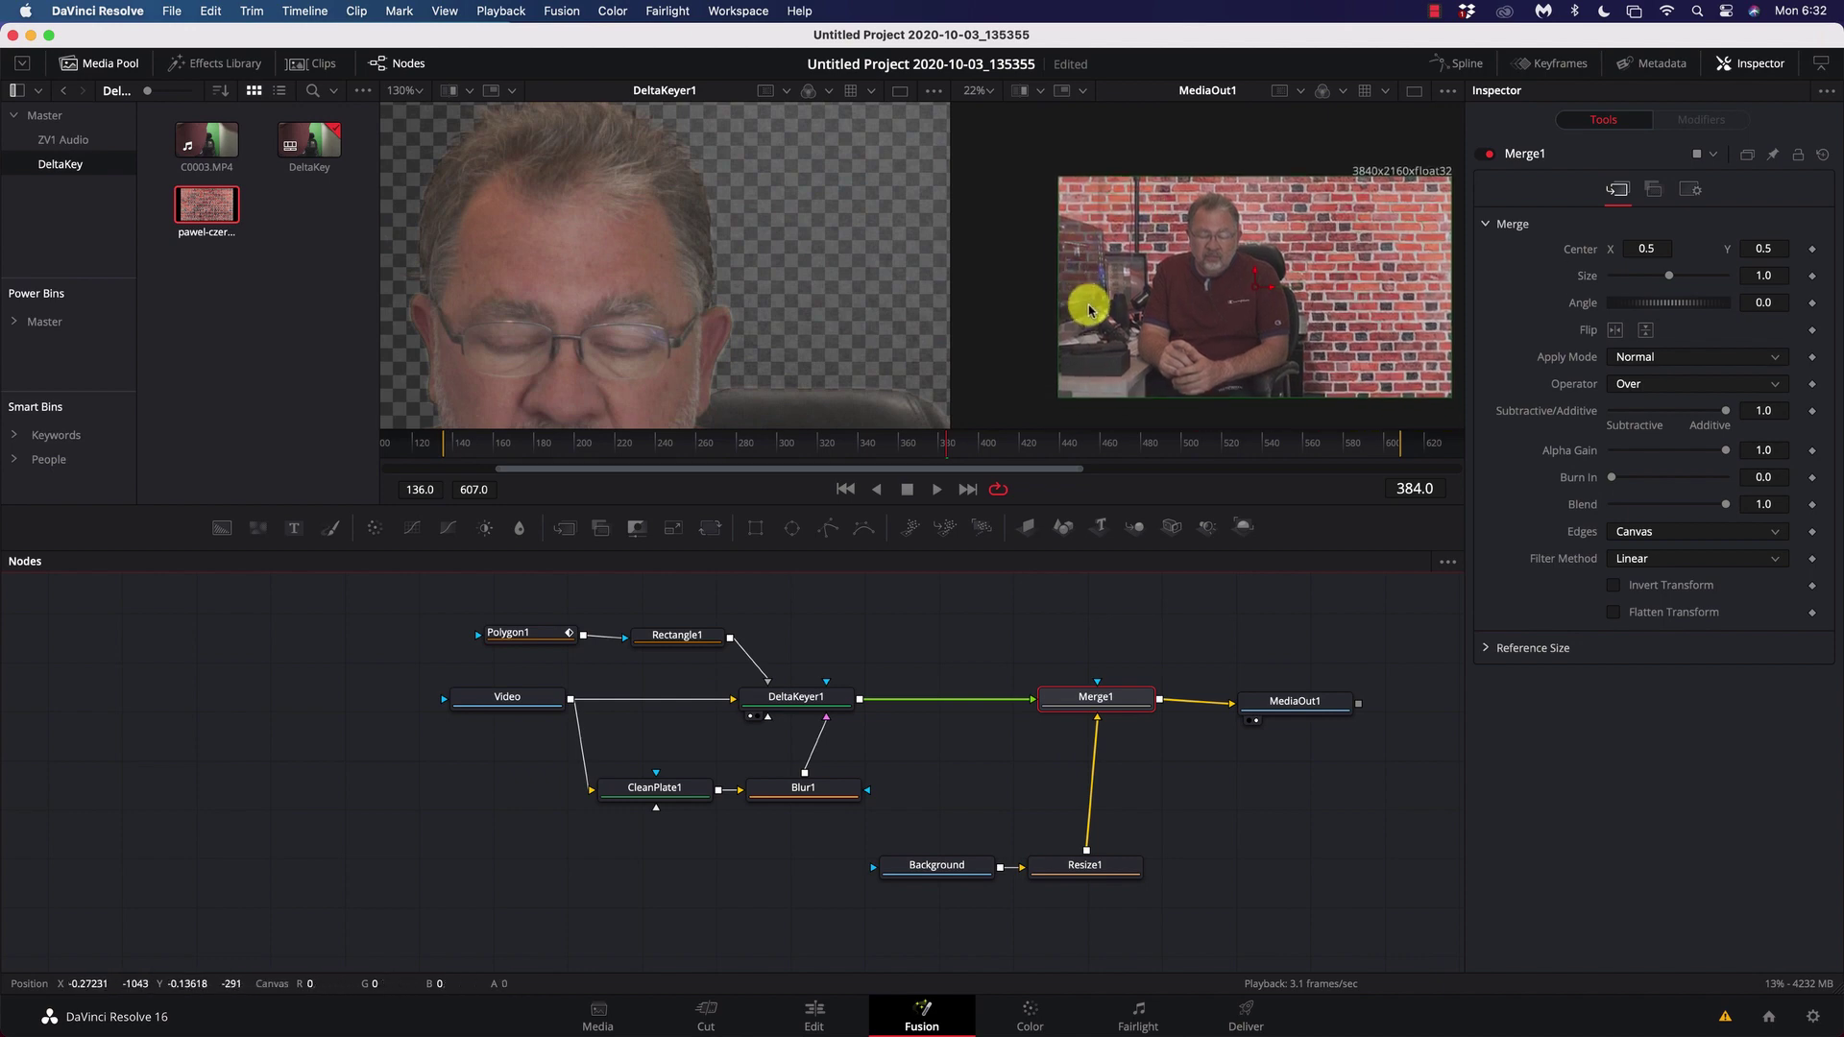
scroll(1085, 303, right, 3)
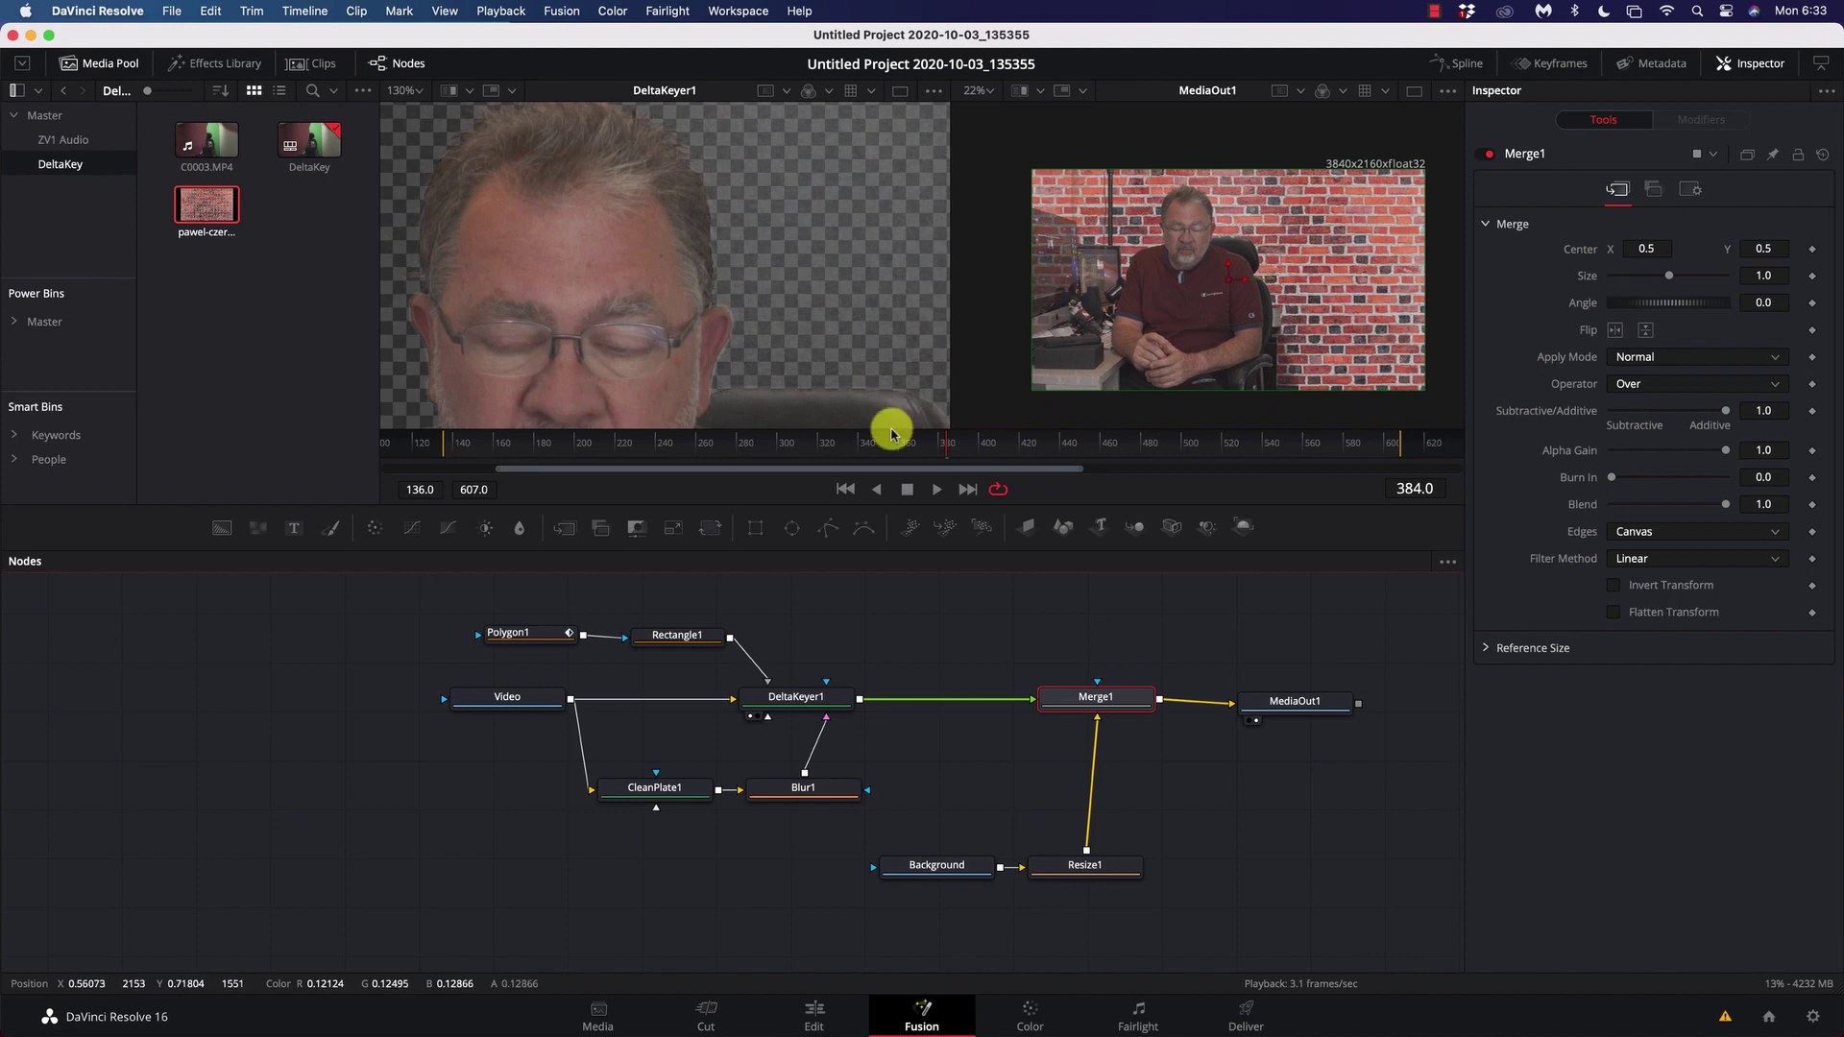
- In DeltaKeyer1's Matte tab, set the Threshold to Low 0.161 and High 0.6
click(809, 702)
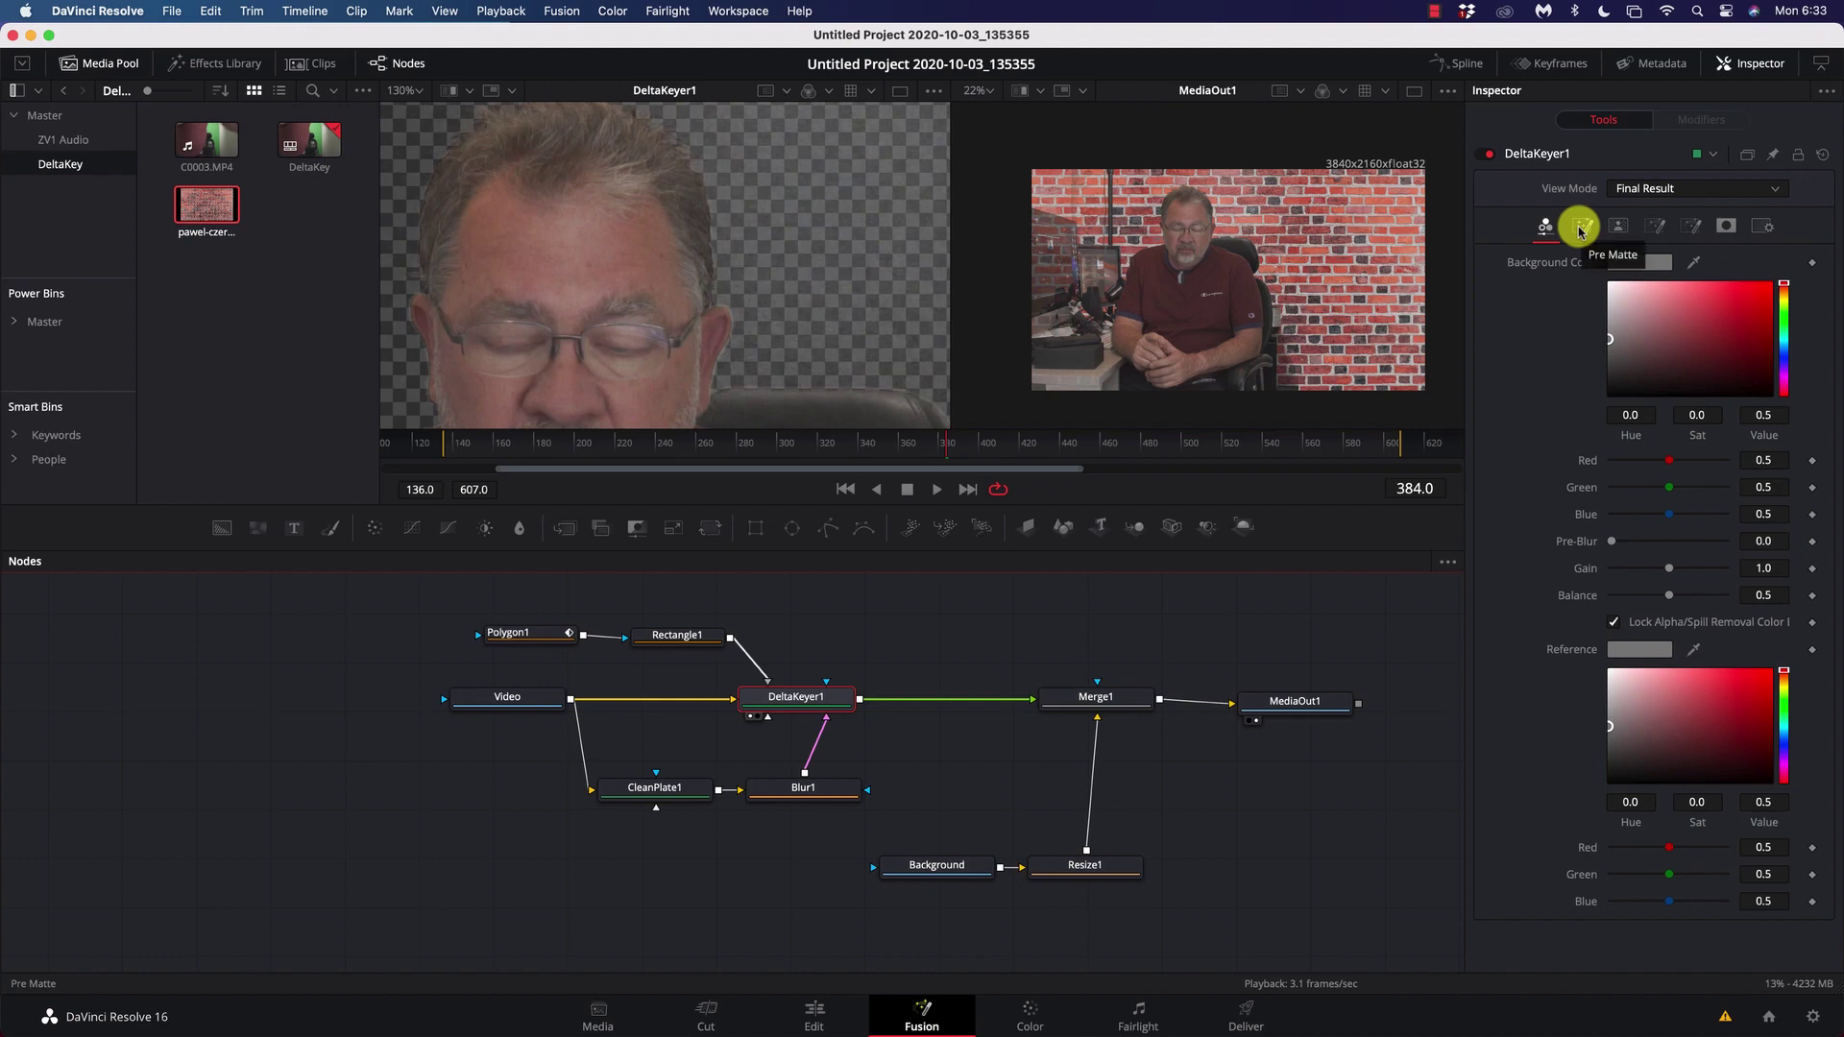
click(1580, 232)
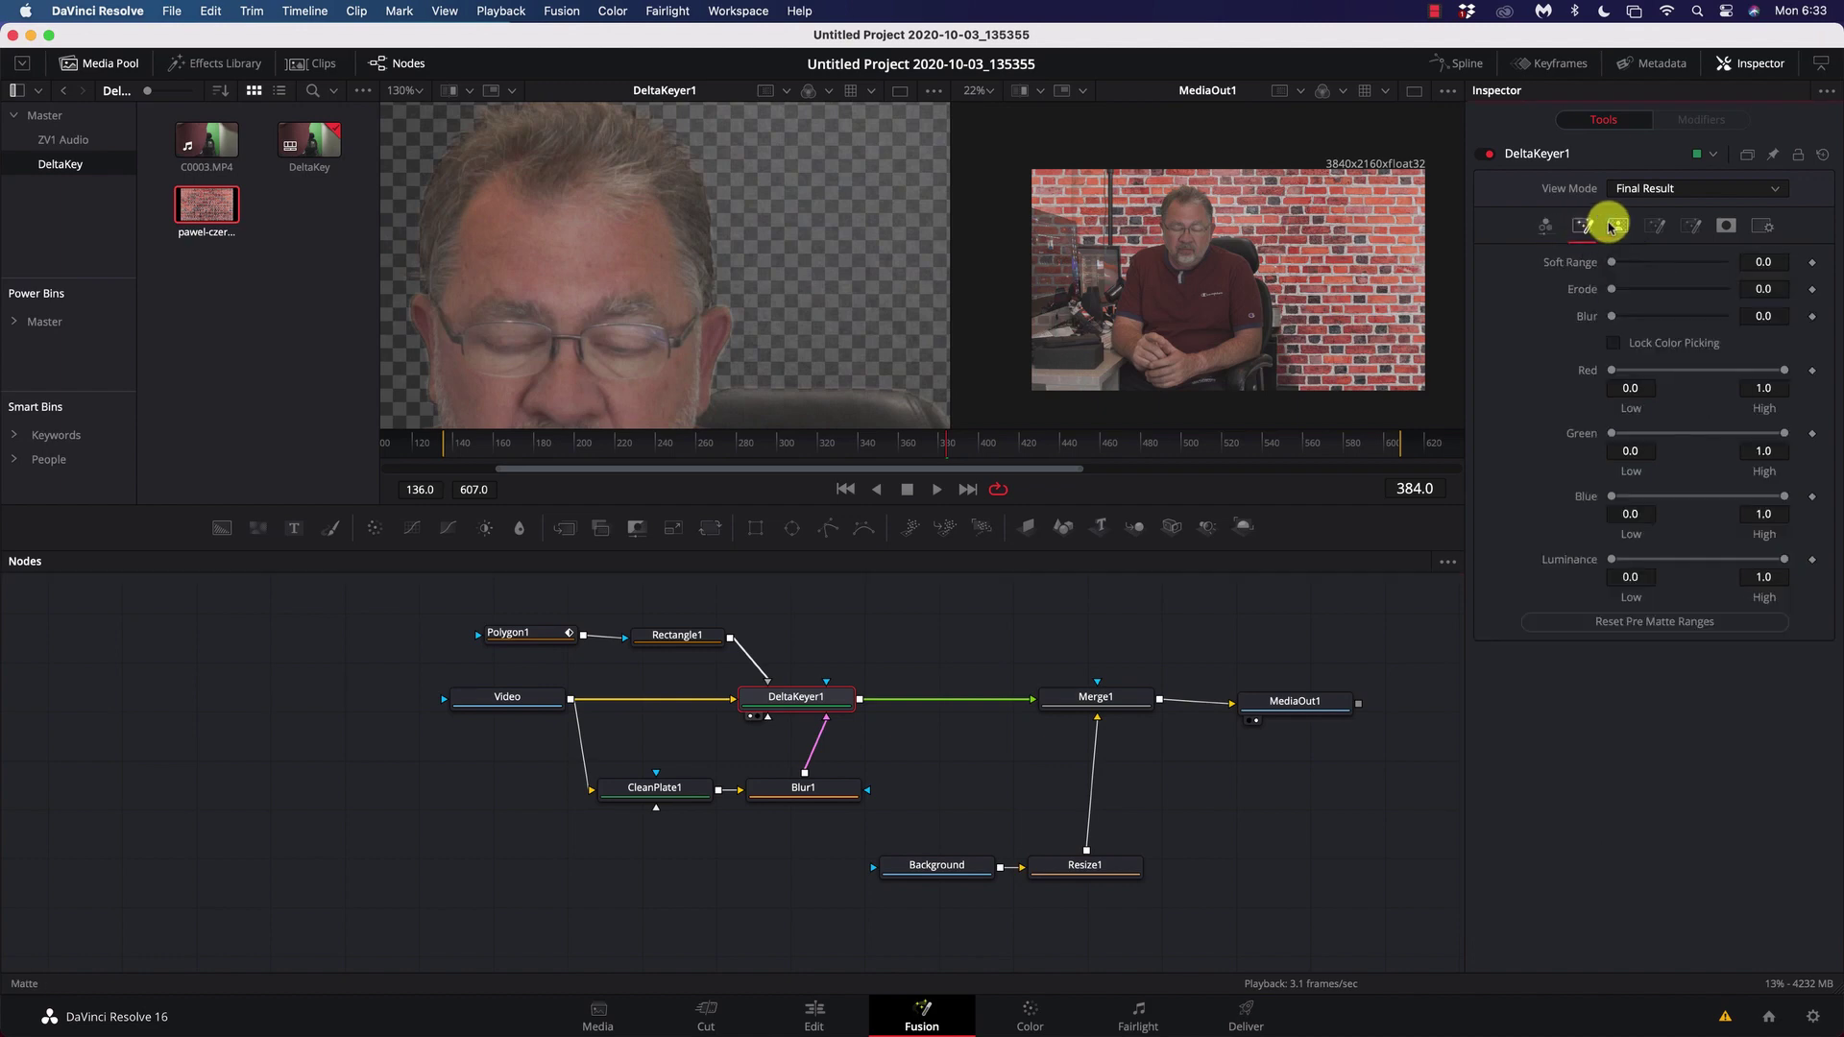
click(1620, 227)
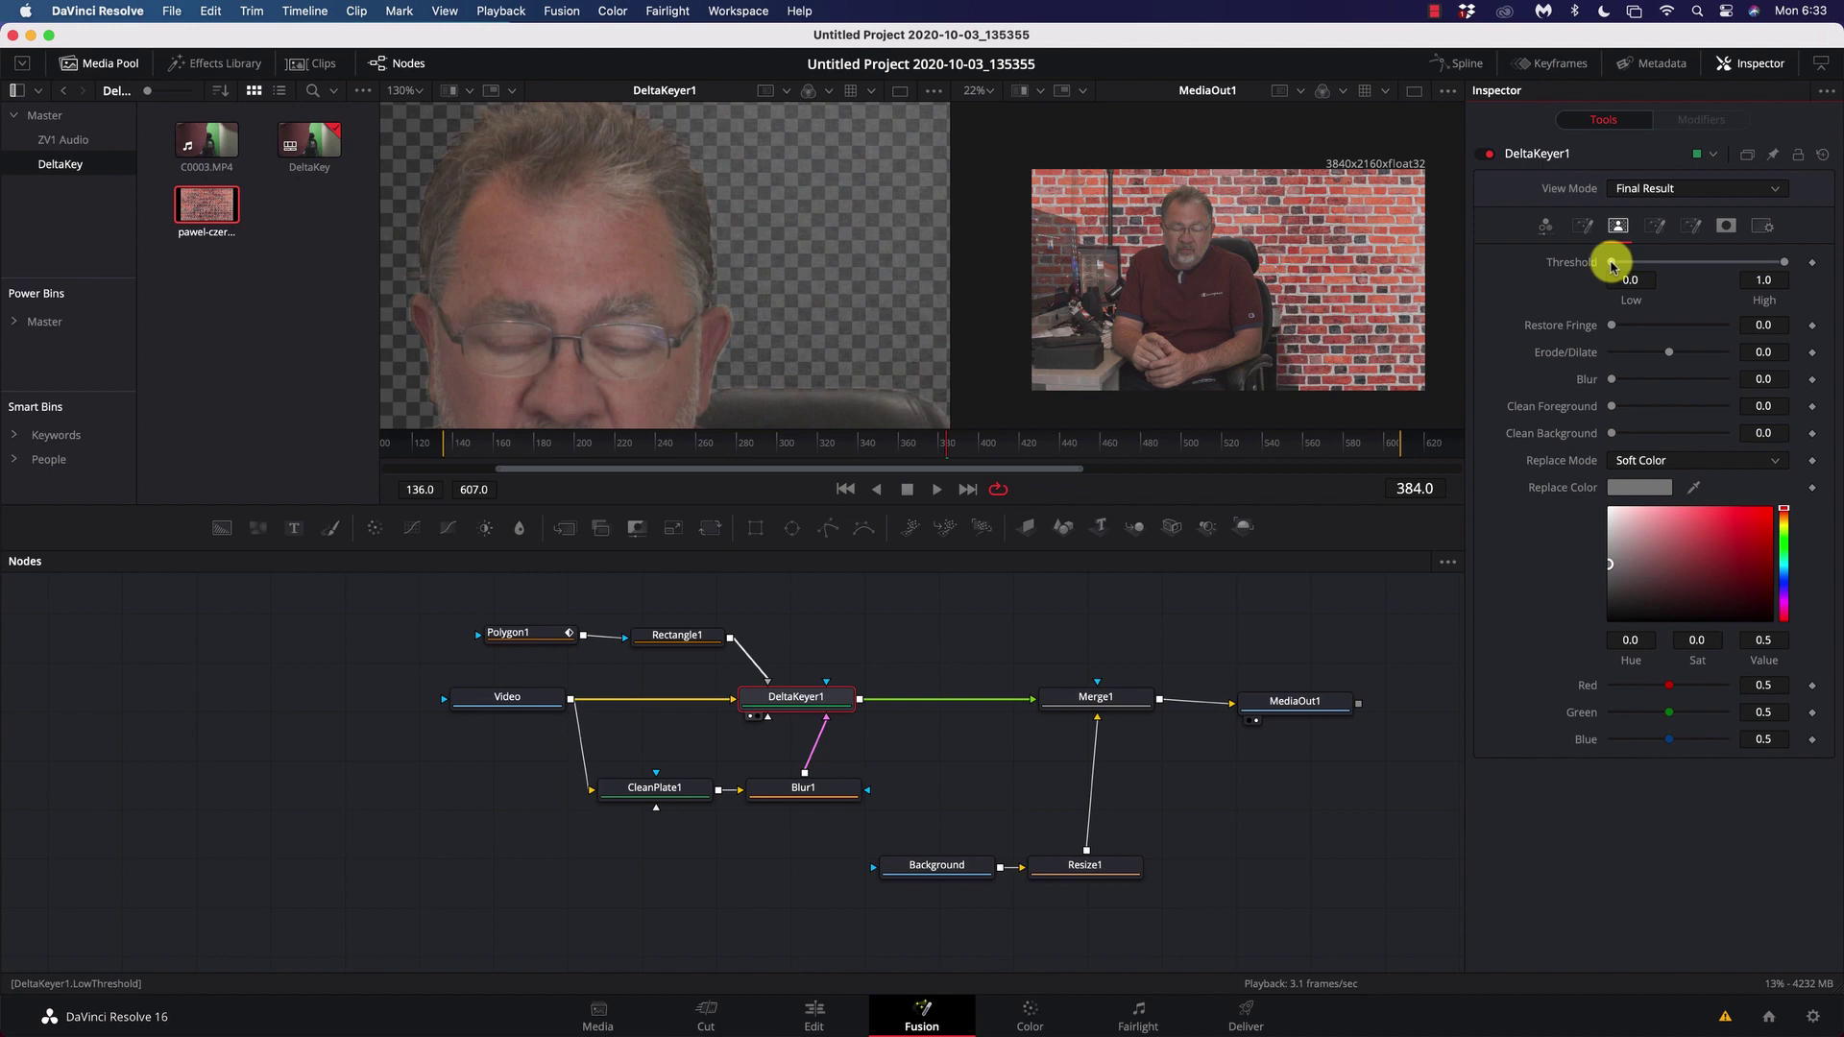
drag(1613, 266, 1708, 266)
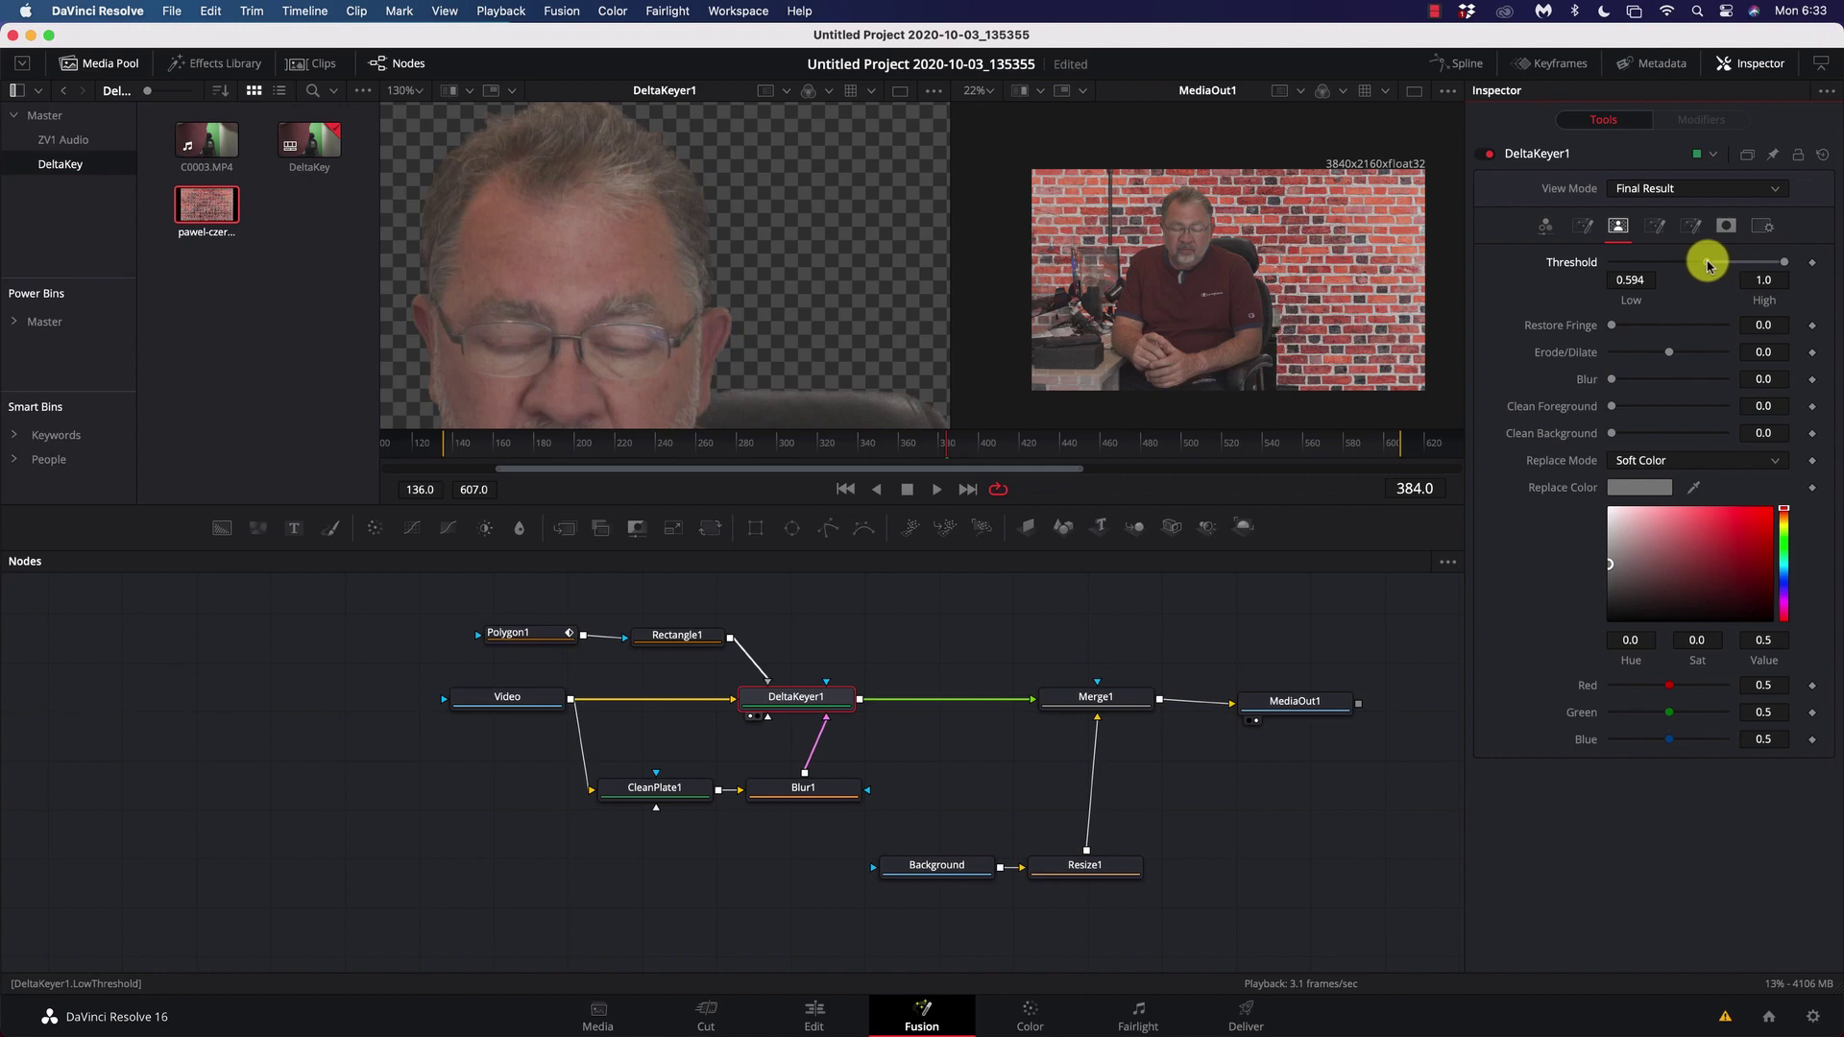
drag(1708, 266, 1594, 265)
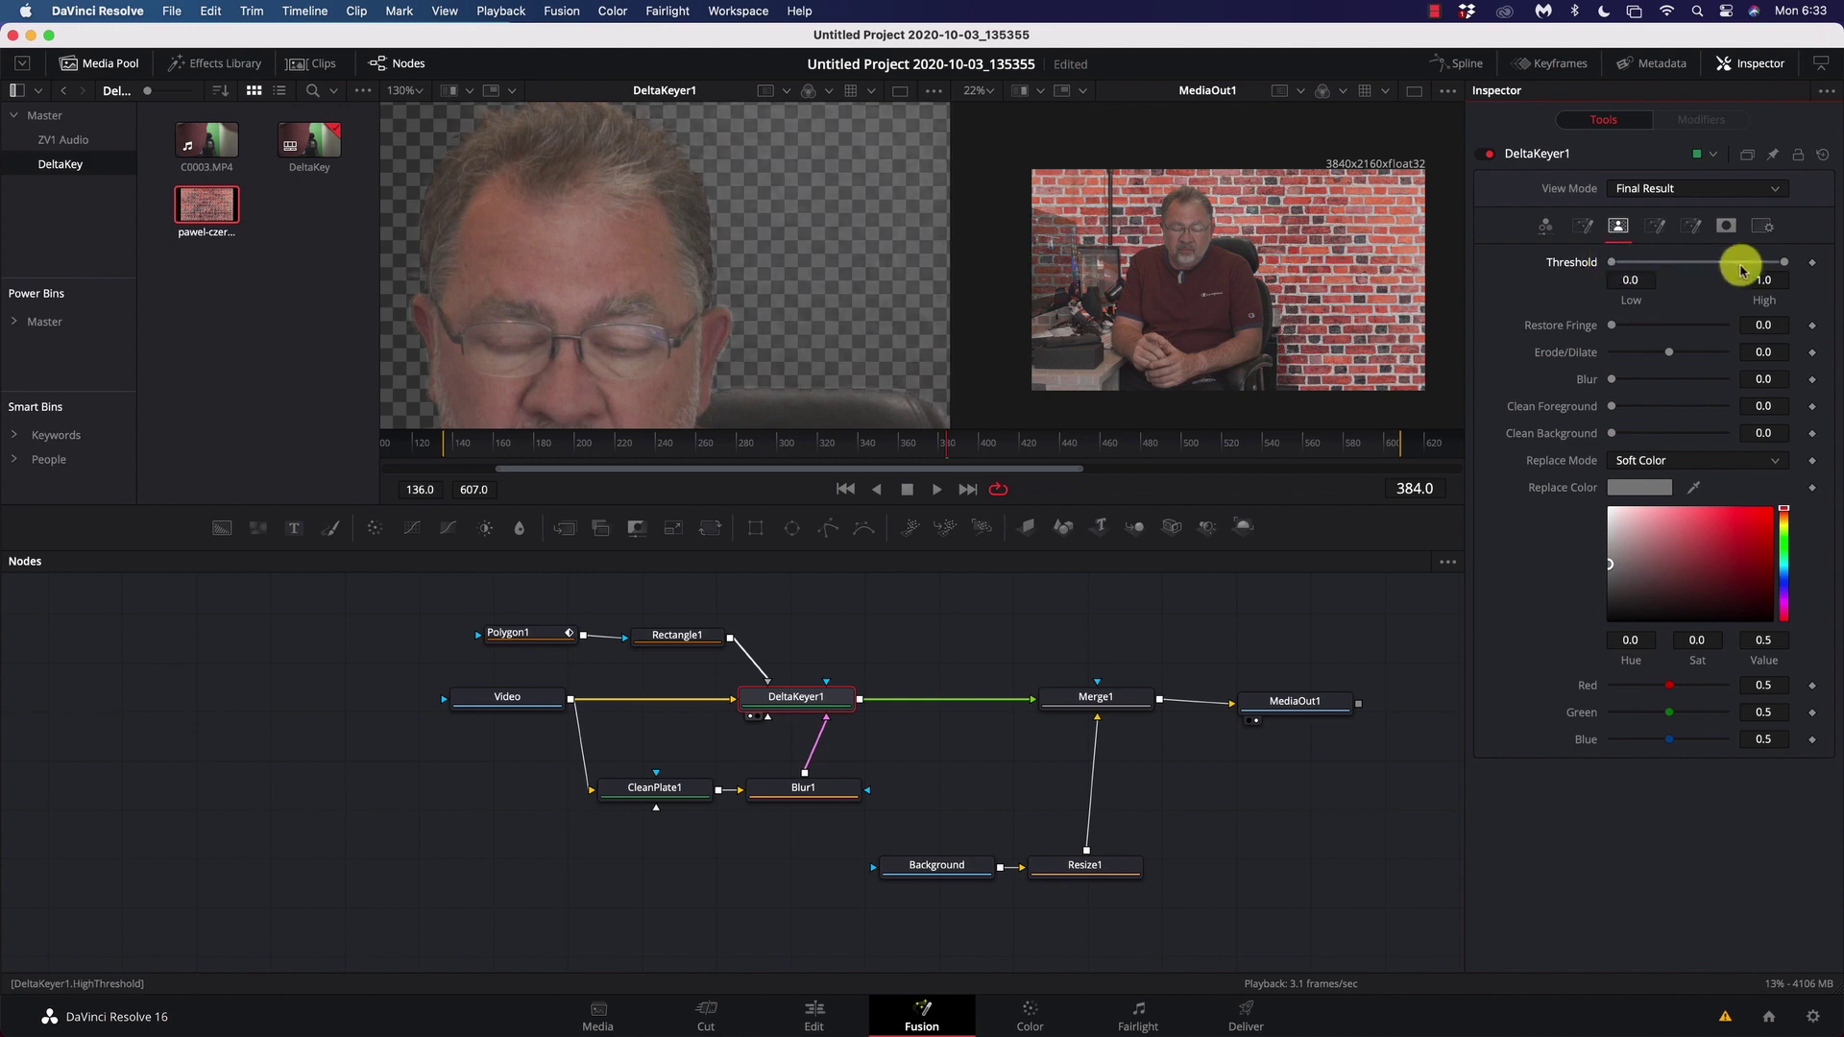
drag(1783, 266, 1720, 270)
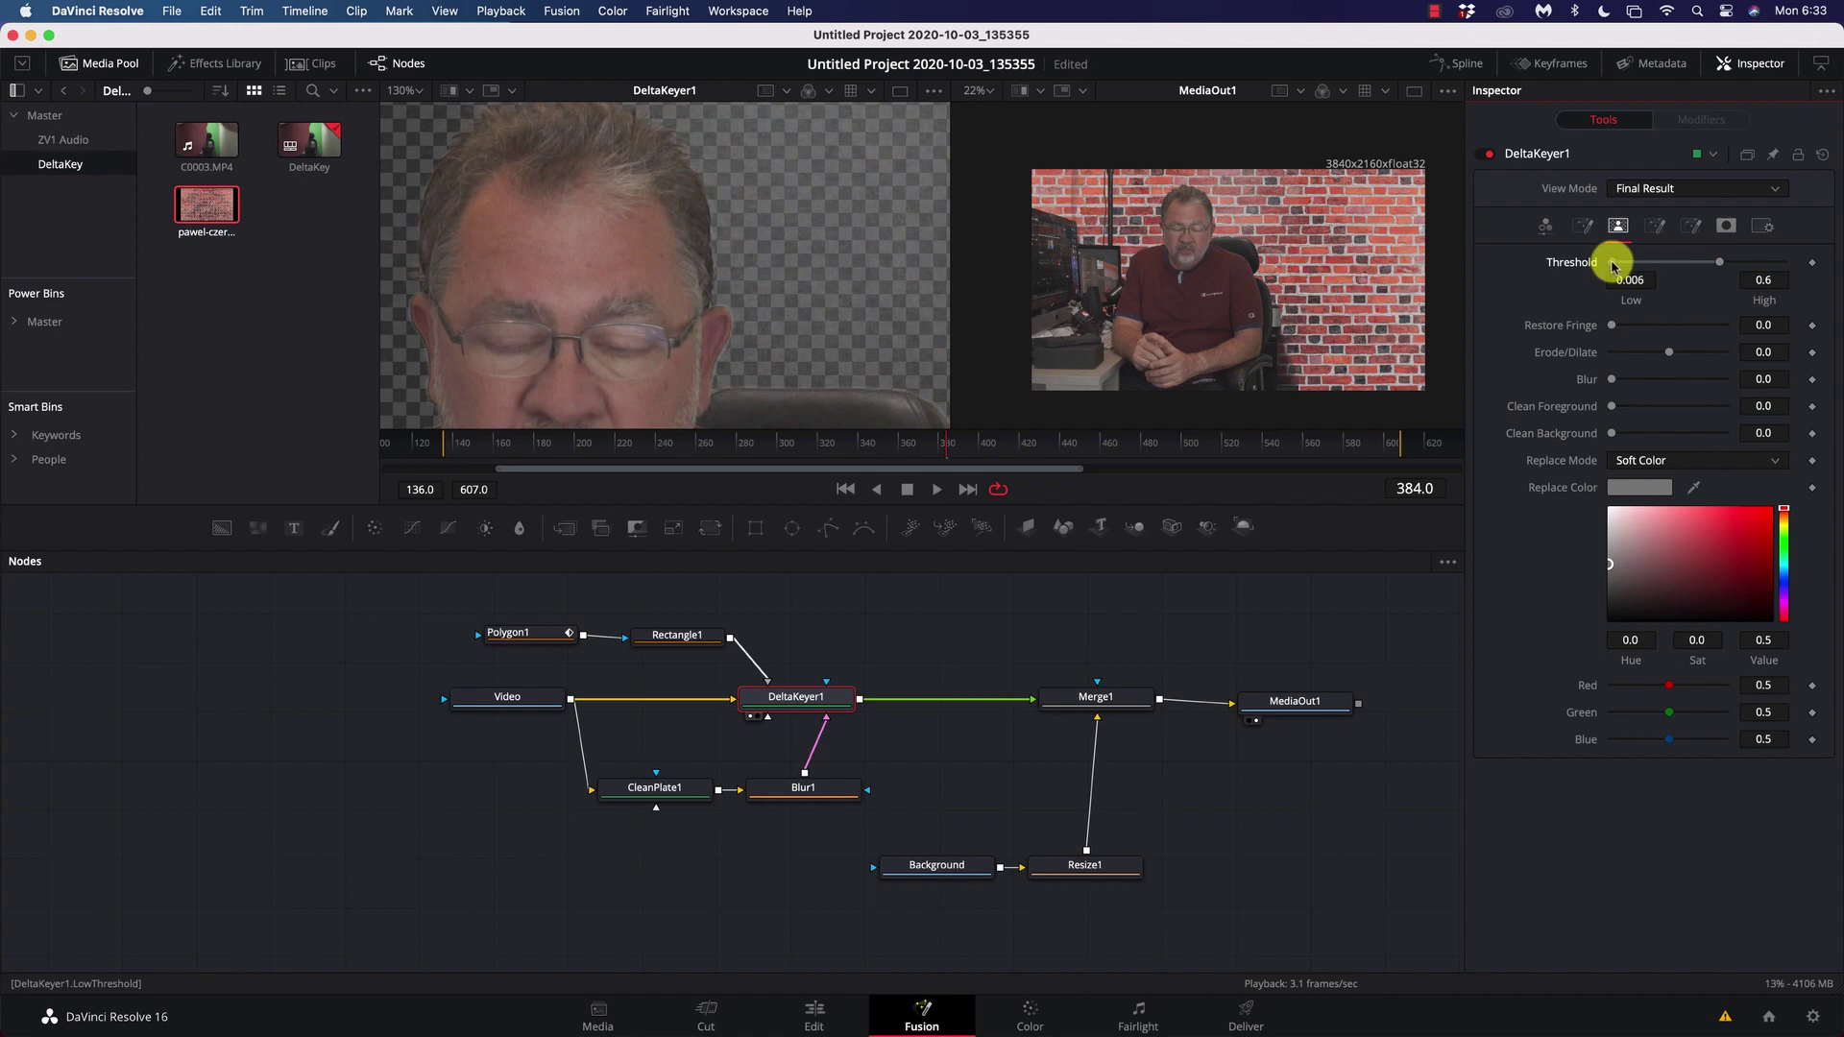
drag(1613, 265, 1638, 265)
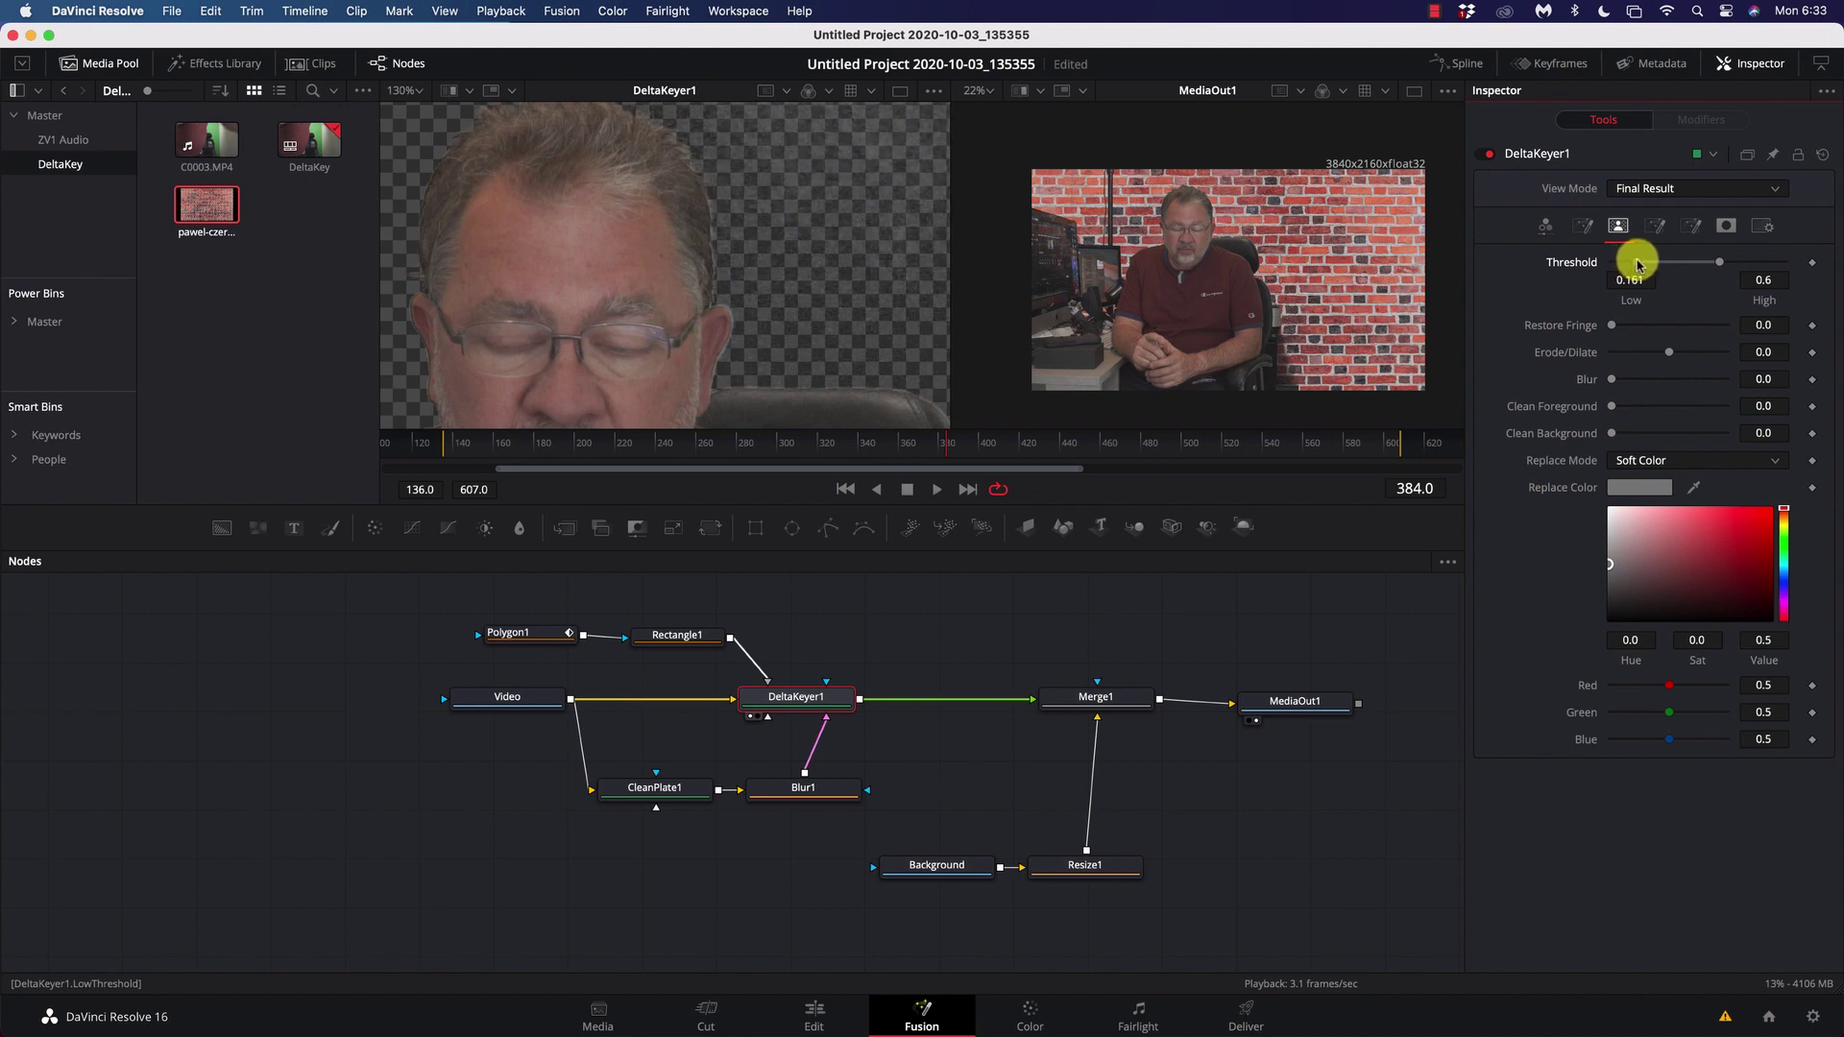
drag(1639, 265, 1635, 265)
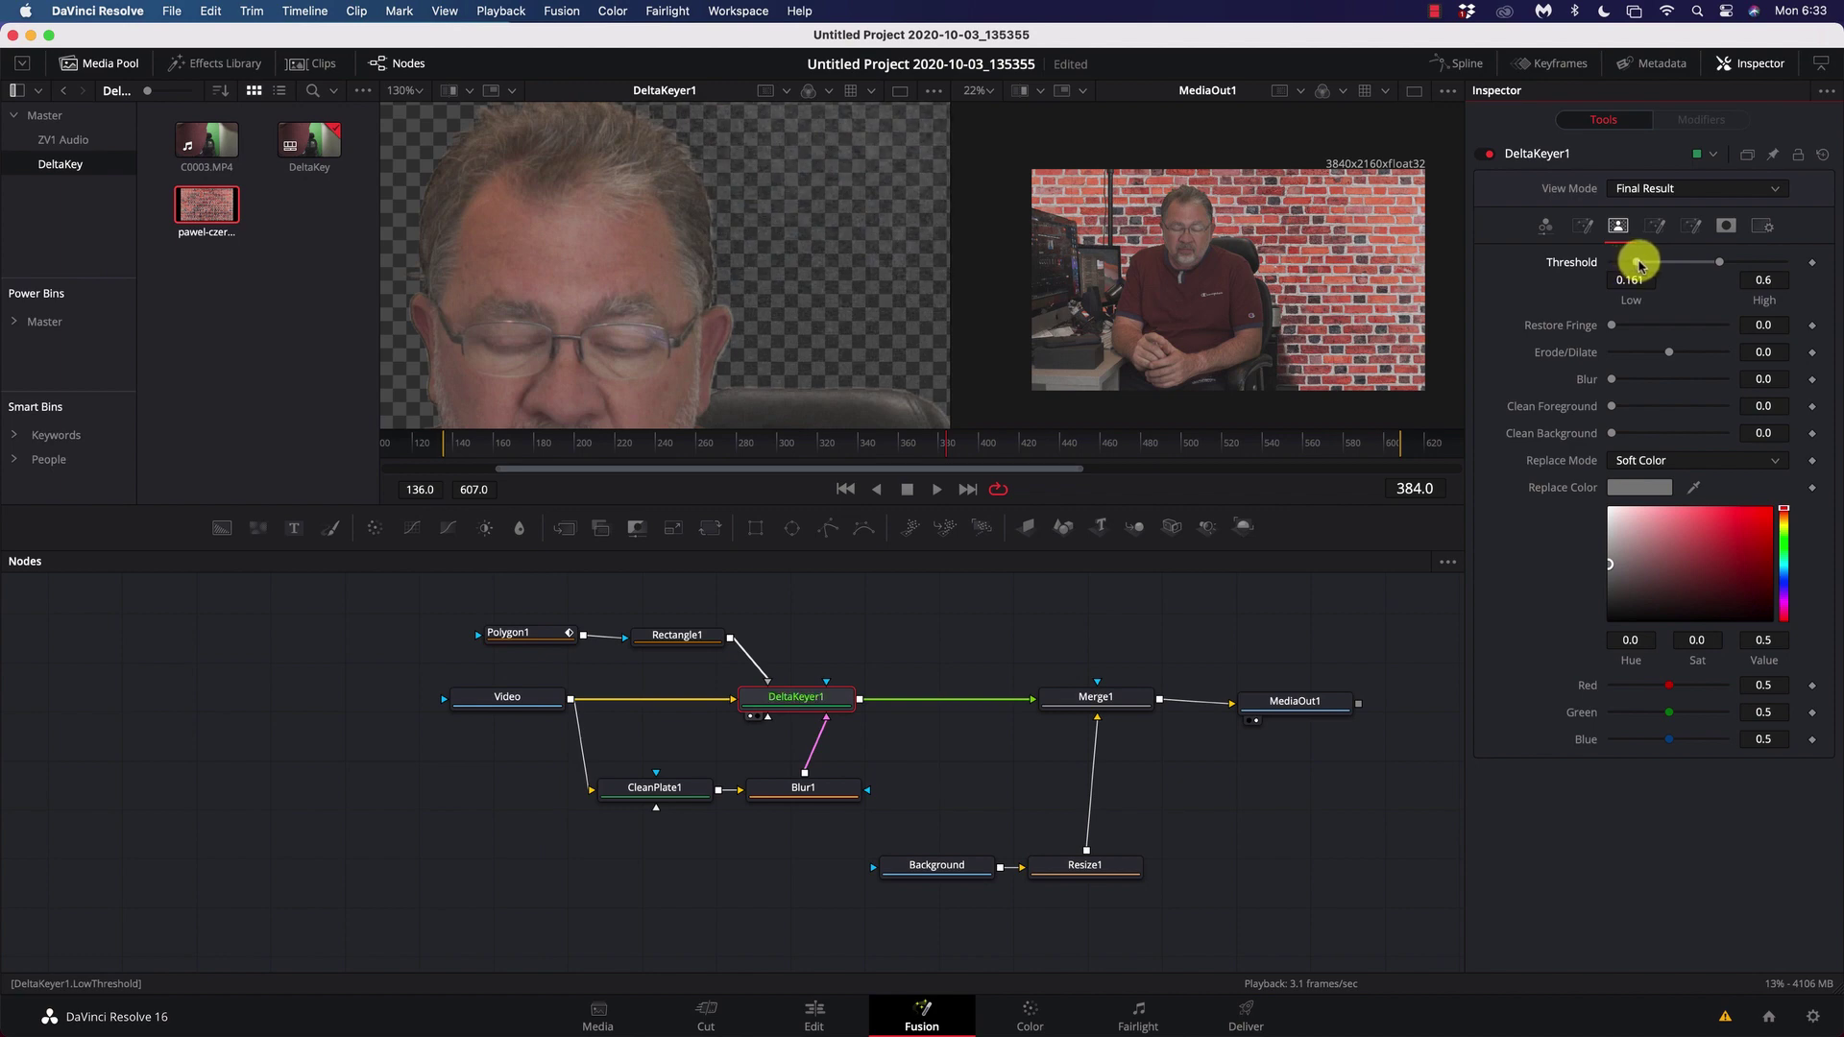